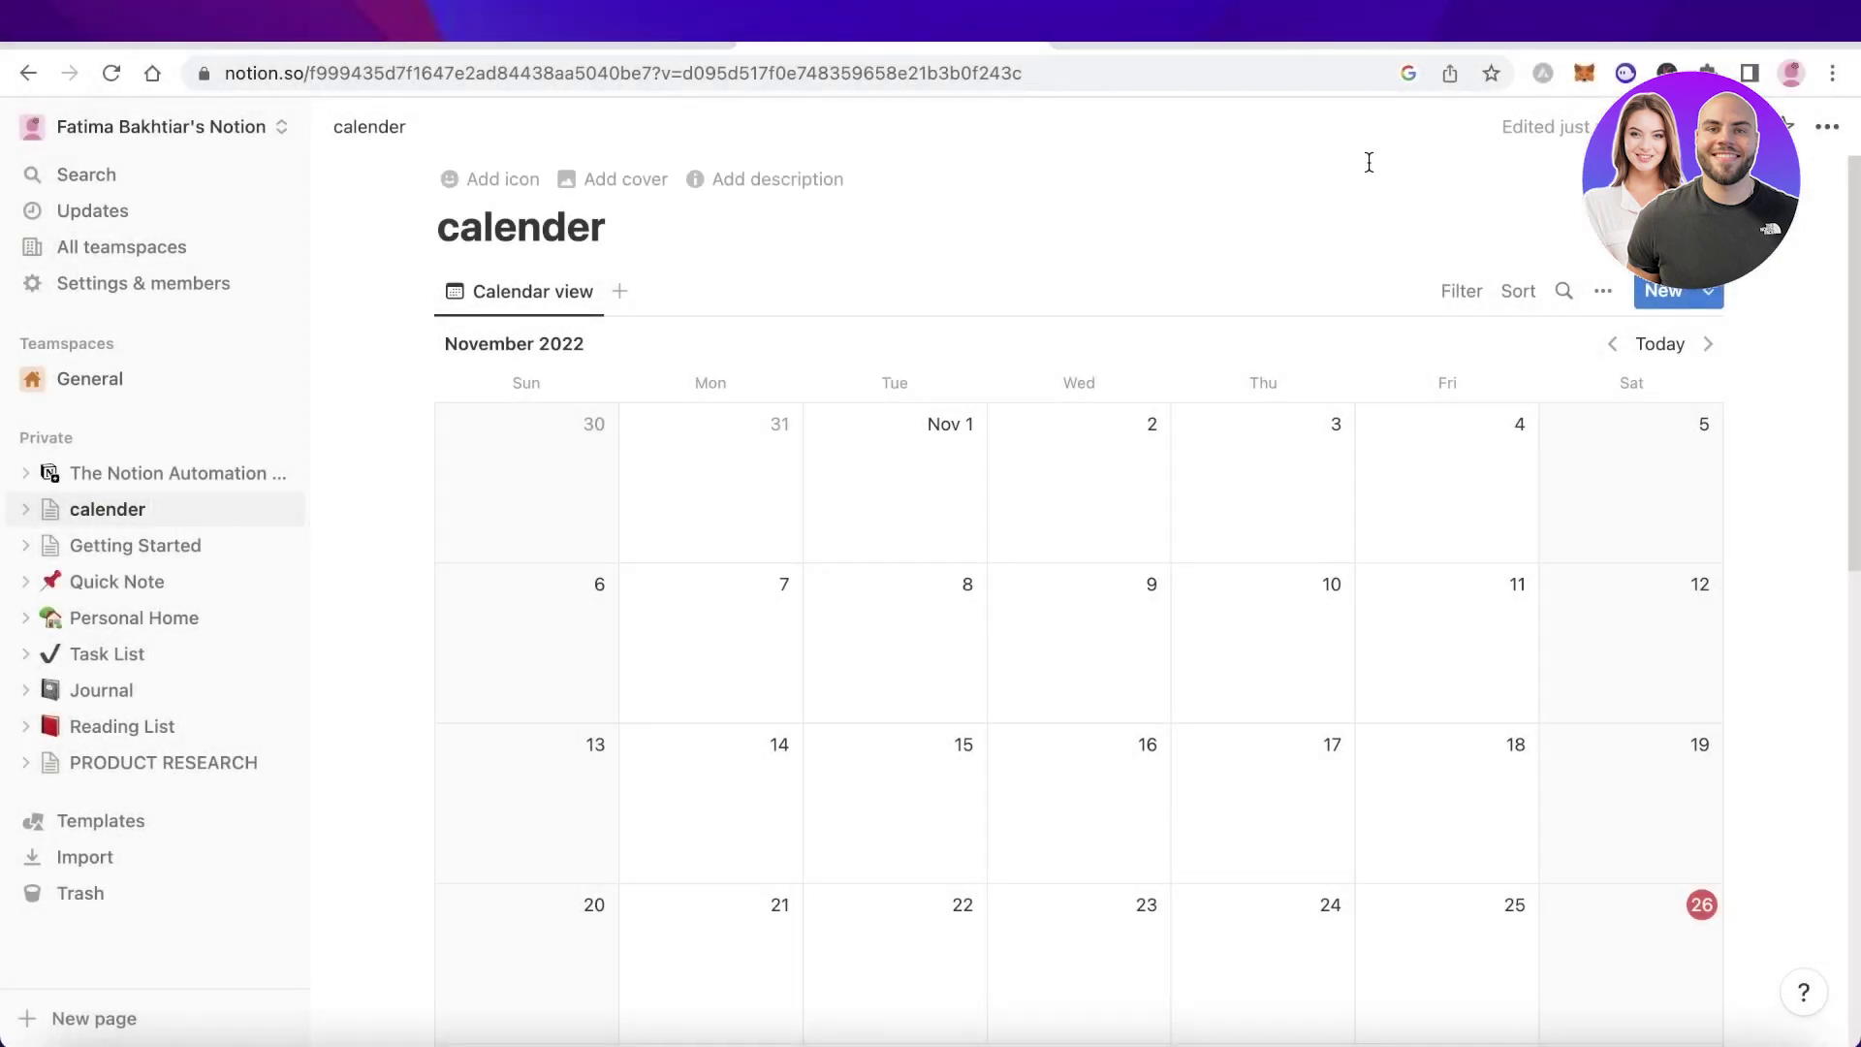
{"action": "scroll", "coordinate": [1301, 411], "scroll_direction": "down", "scroll_amount": 3}
{"action": "scroll", "coordinate": [1321, 677], "scroll_direction": "up", "scroll_amount": 3}
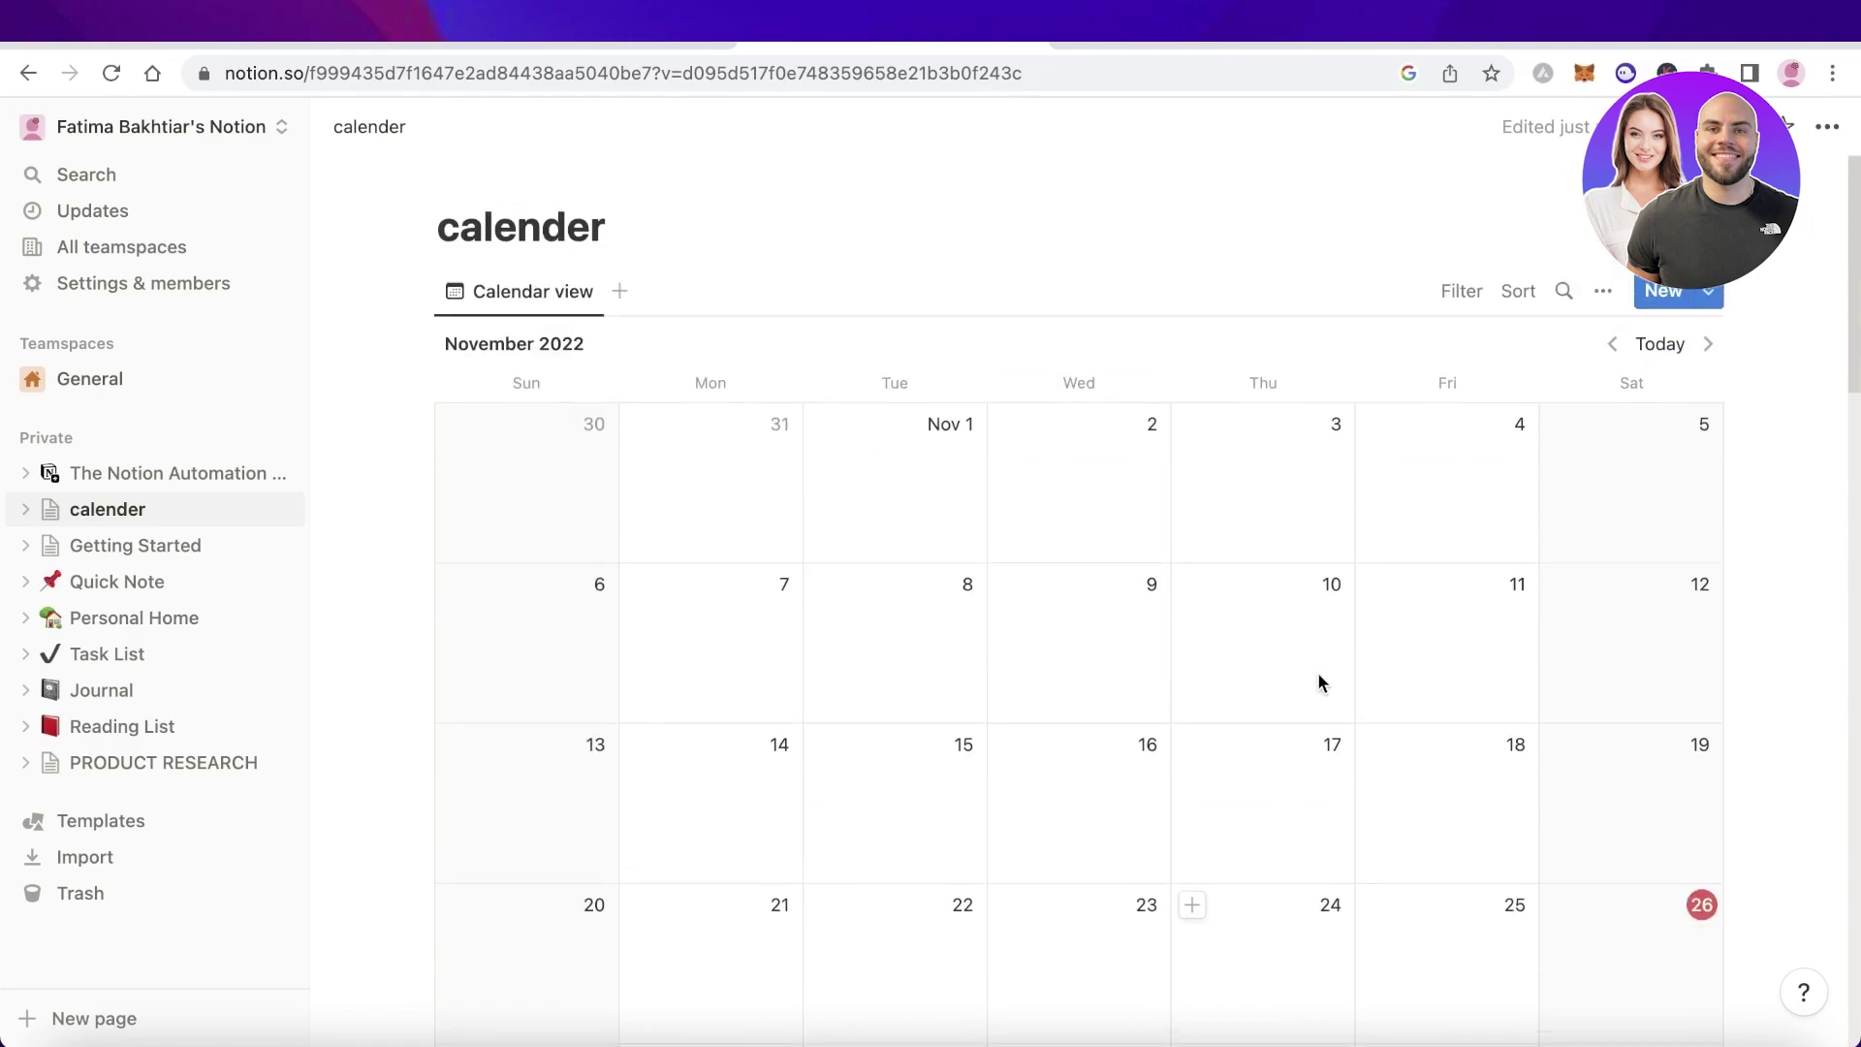
{"action": "scroll", "coordinate": [1318, 677], "scroll_direction": "down", "scroll_amount": 3}
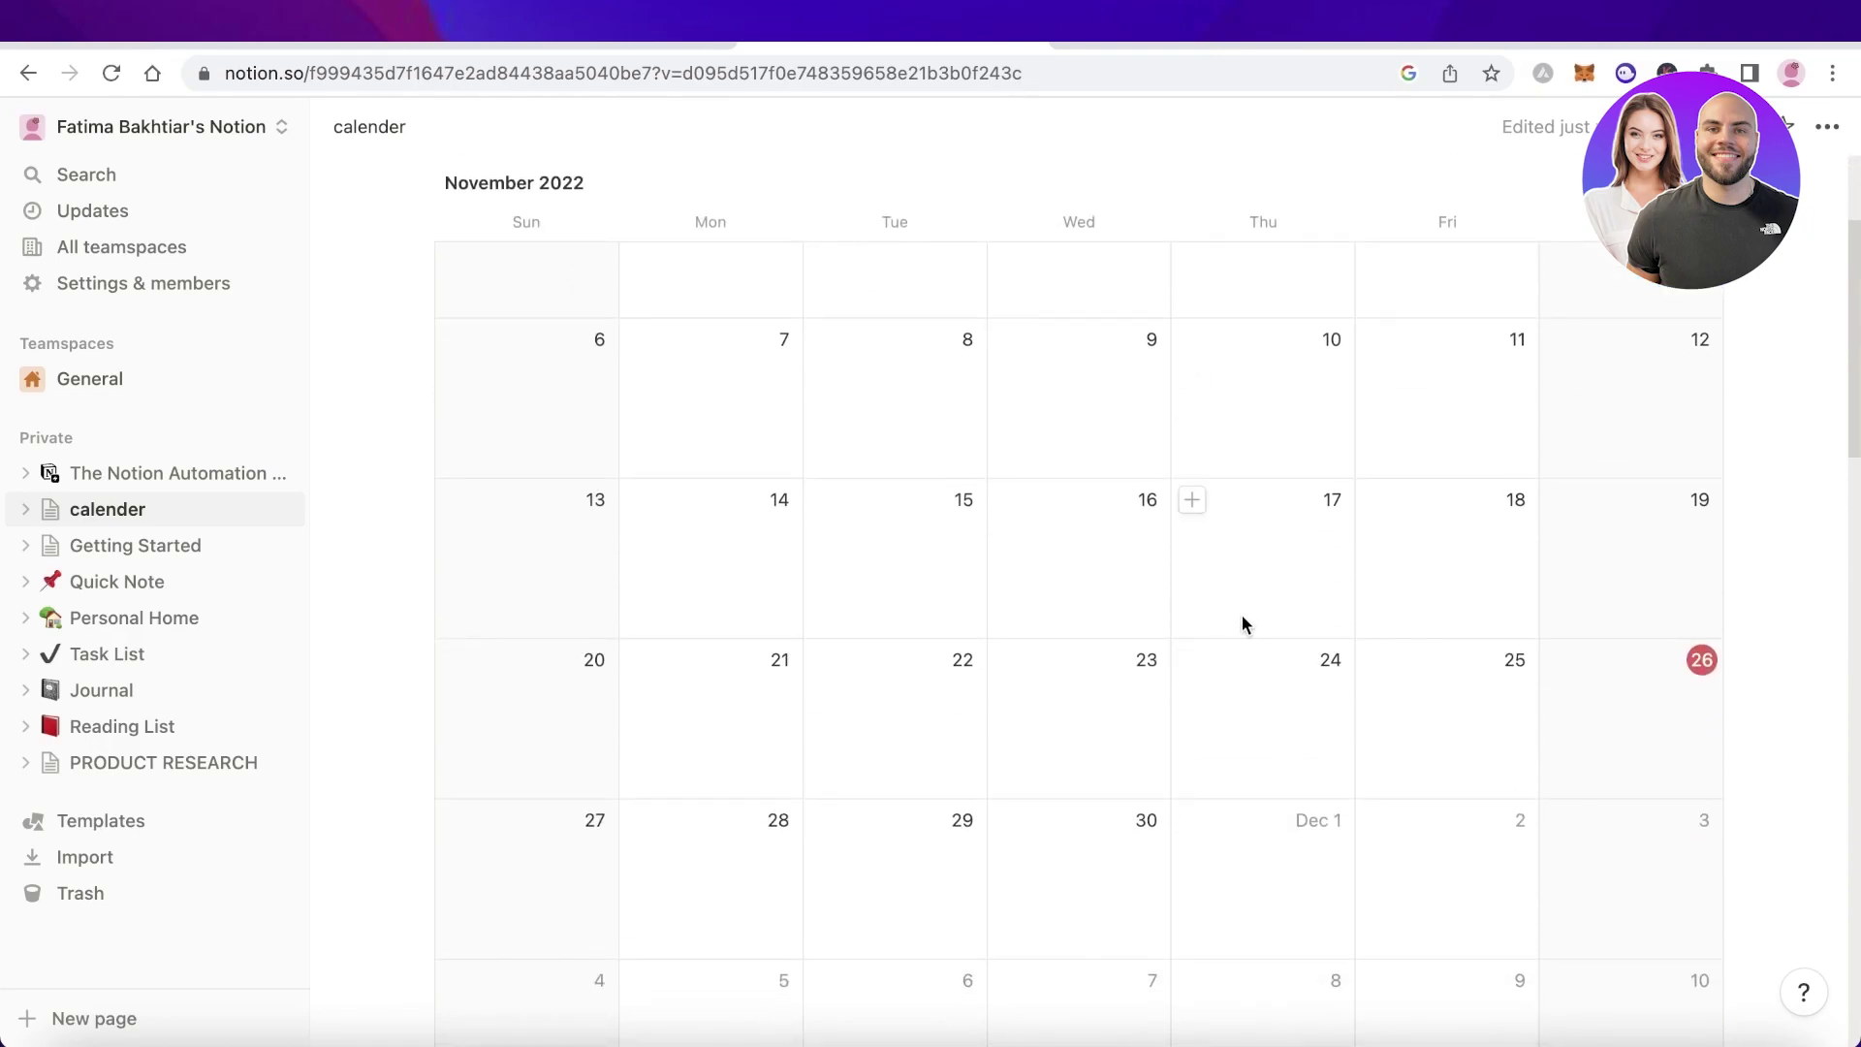
{"action": "scroll", "coordinate": [1244, 621], "scroll_direction": "up", "scroll_amount": 3}
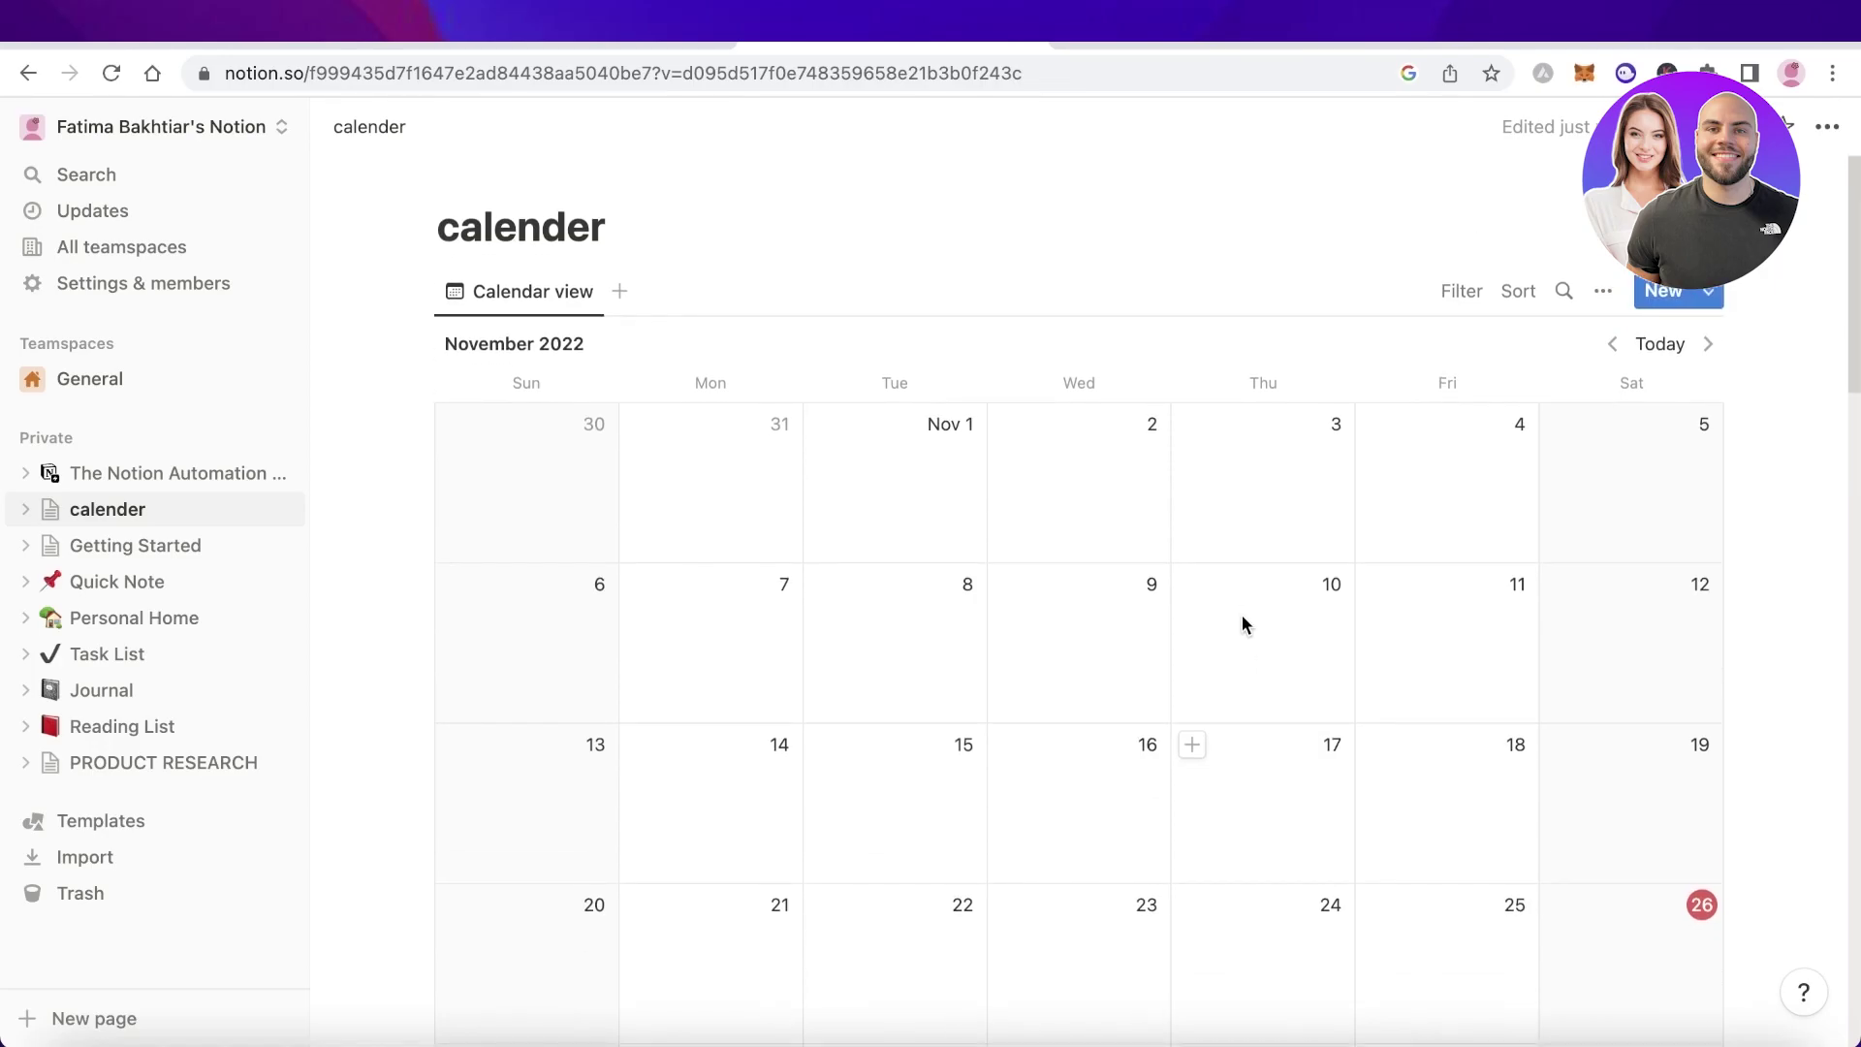
Step: Switch to Google Calendar and hide the Jewish Holidays calendar from the month view
{"action": "left_click", "coordinate": [1115, 25]}
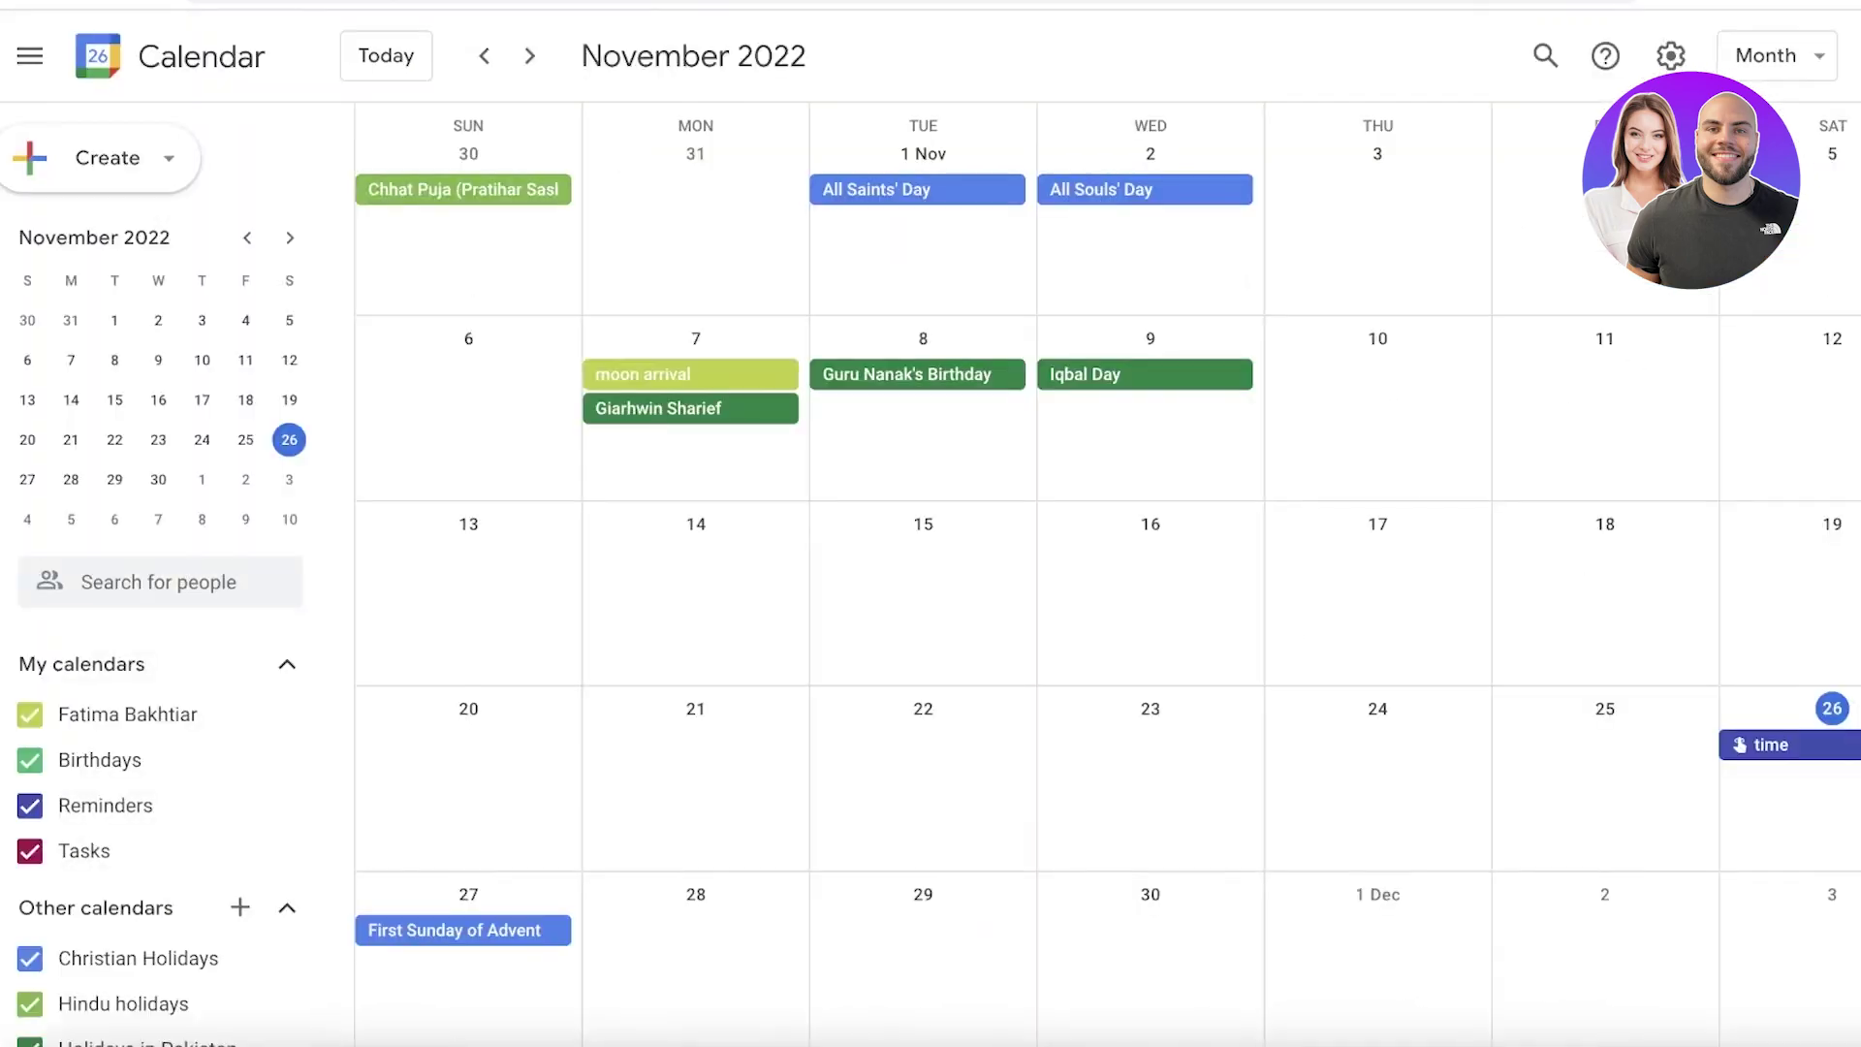
{"action": "scroll", "coordinate": [1115, 206], "scroll_direction": "up", "scroll_amount": 1}
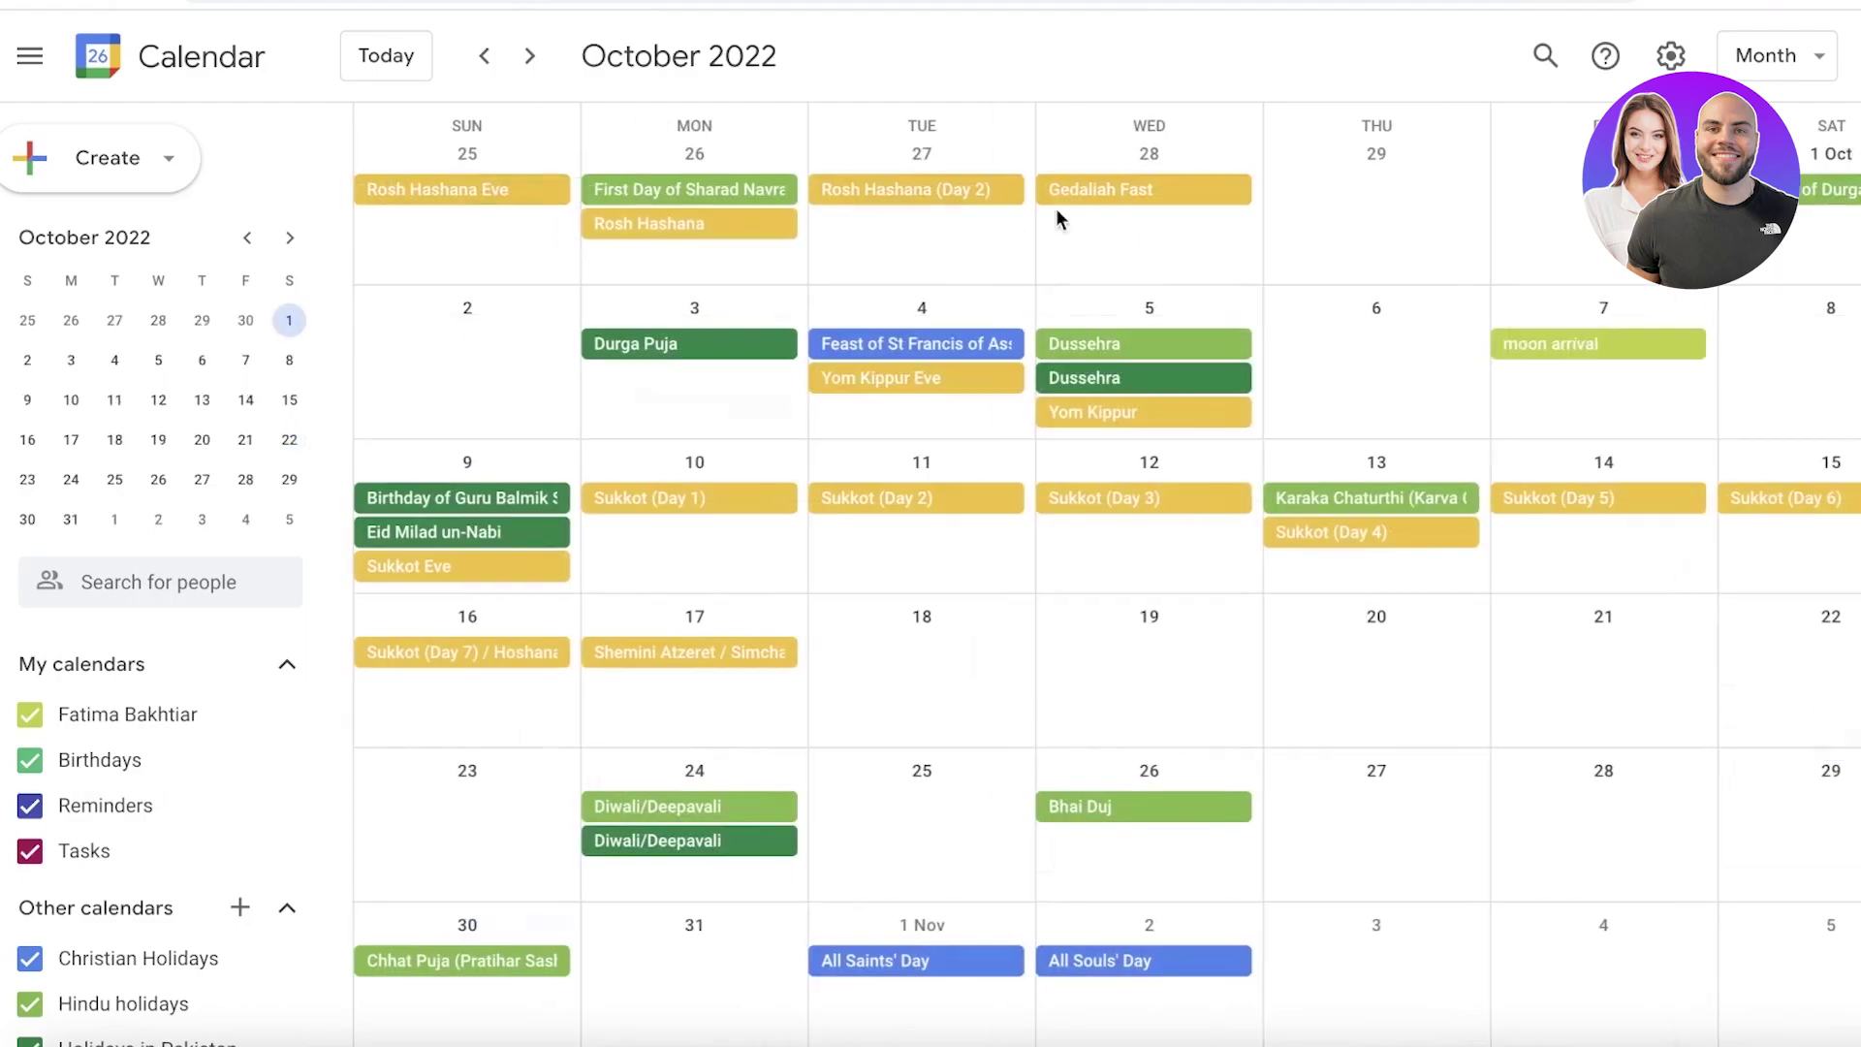
{"action": "scroll", "coordinate": [1162, 317], "scroll_direction": "up", "scroll_amount": 1}
{"action": "scroll", "coordinate": [1162, 317], "scroll_direction": "down", "scroll_amount": 1}
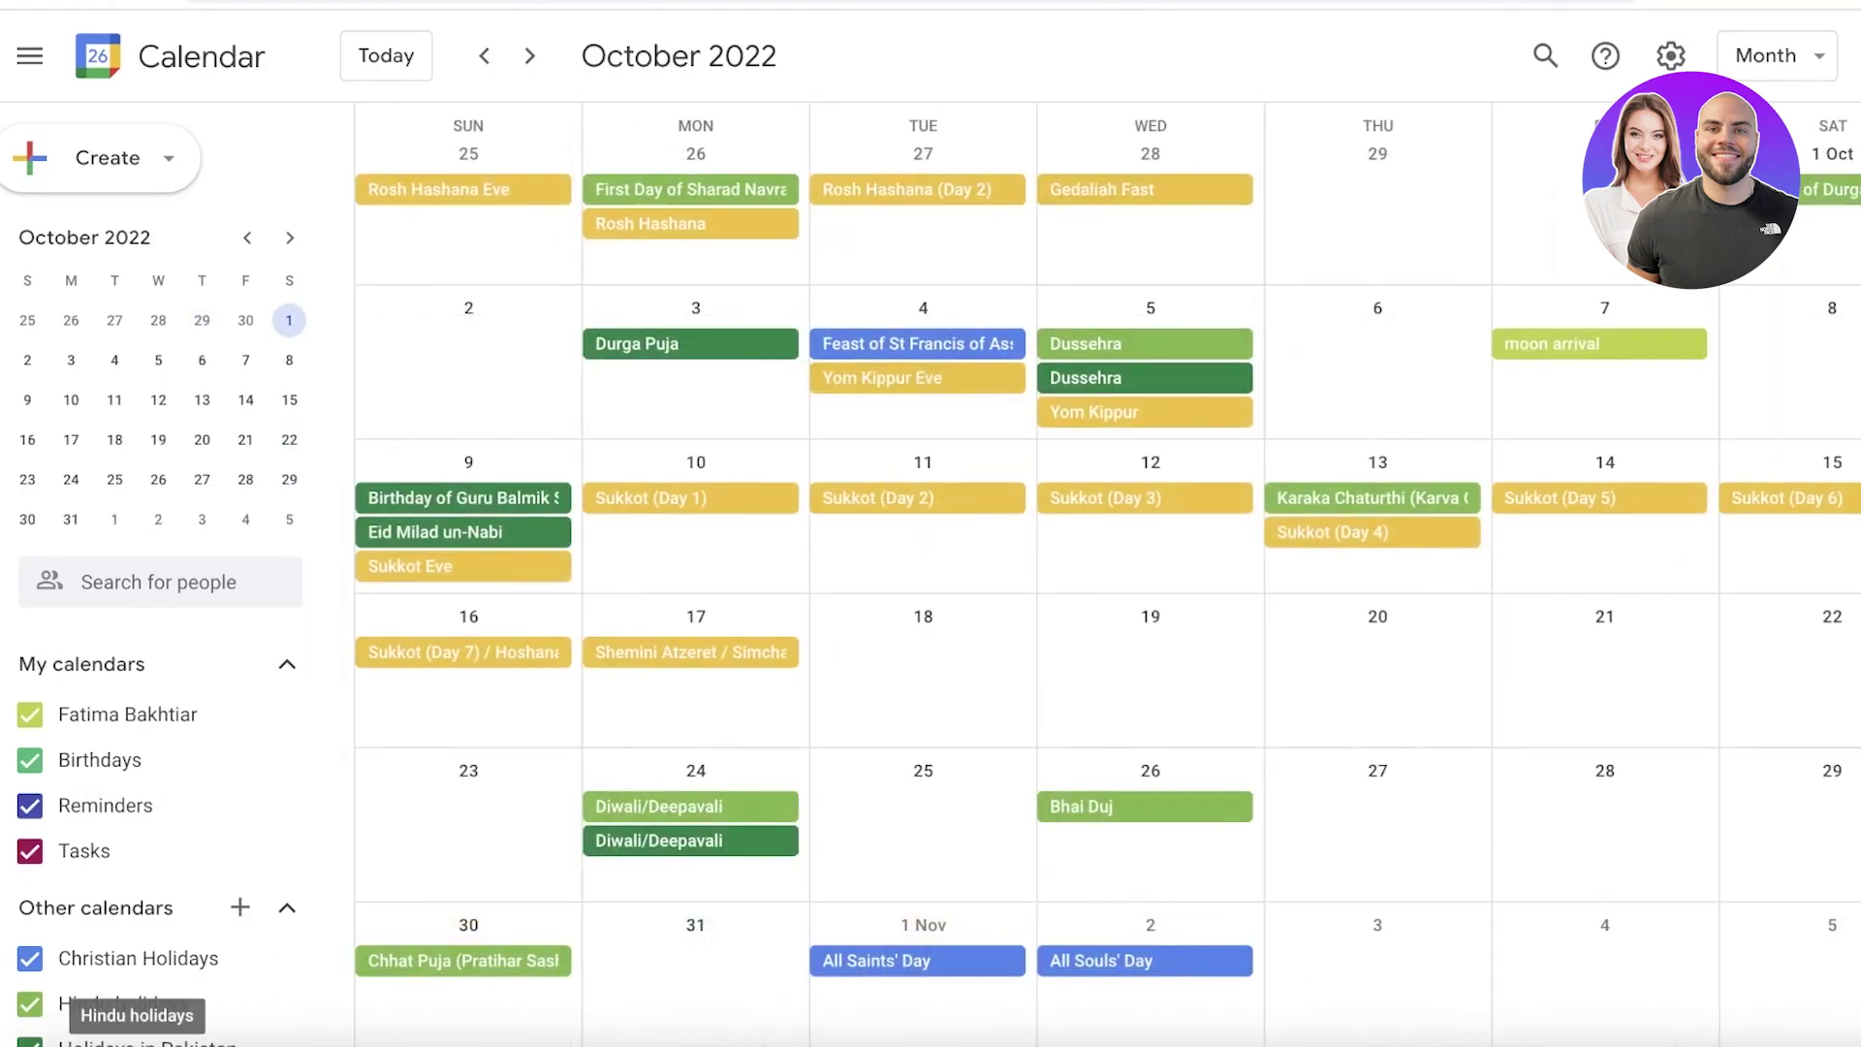
{"action": "scroll", "coordinate": [291, 970], "scroll_direction": "down", "scroll_amount": 1}
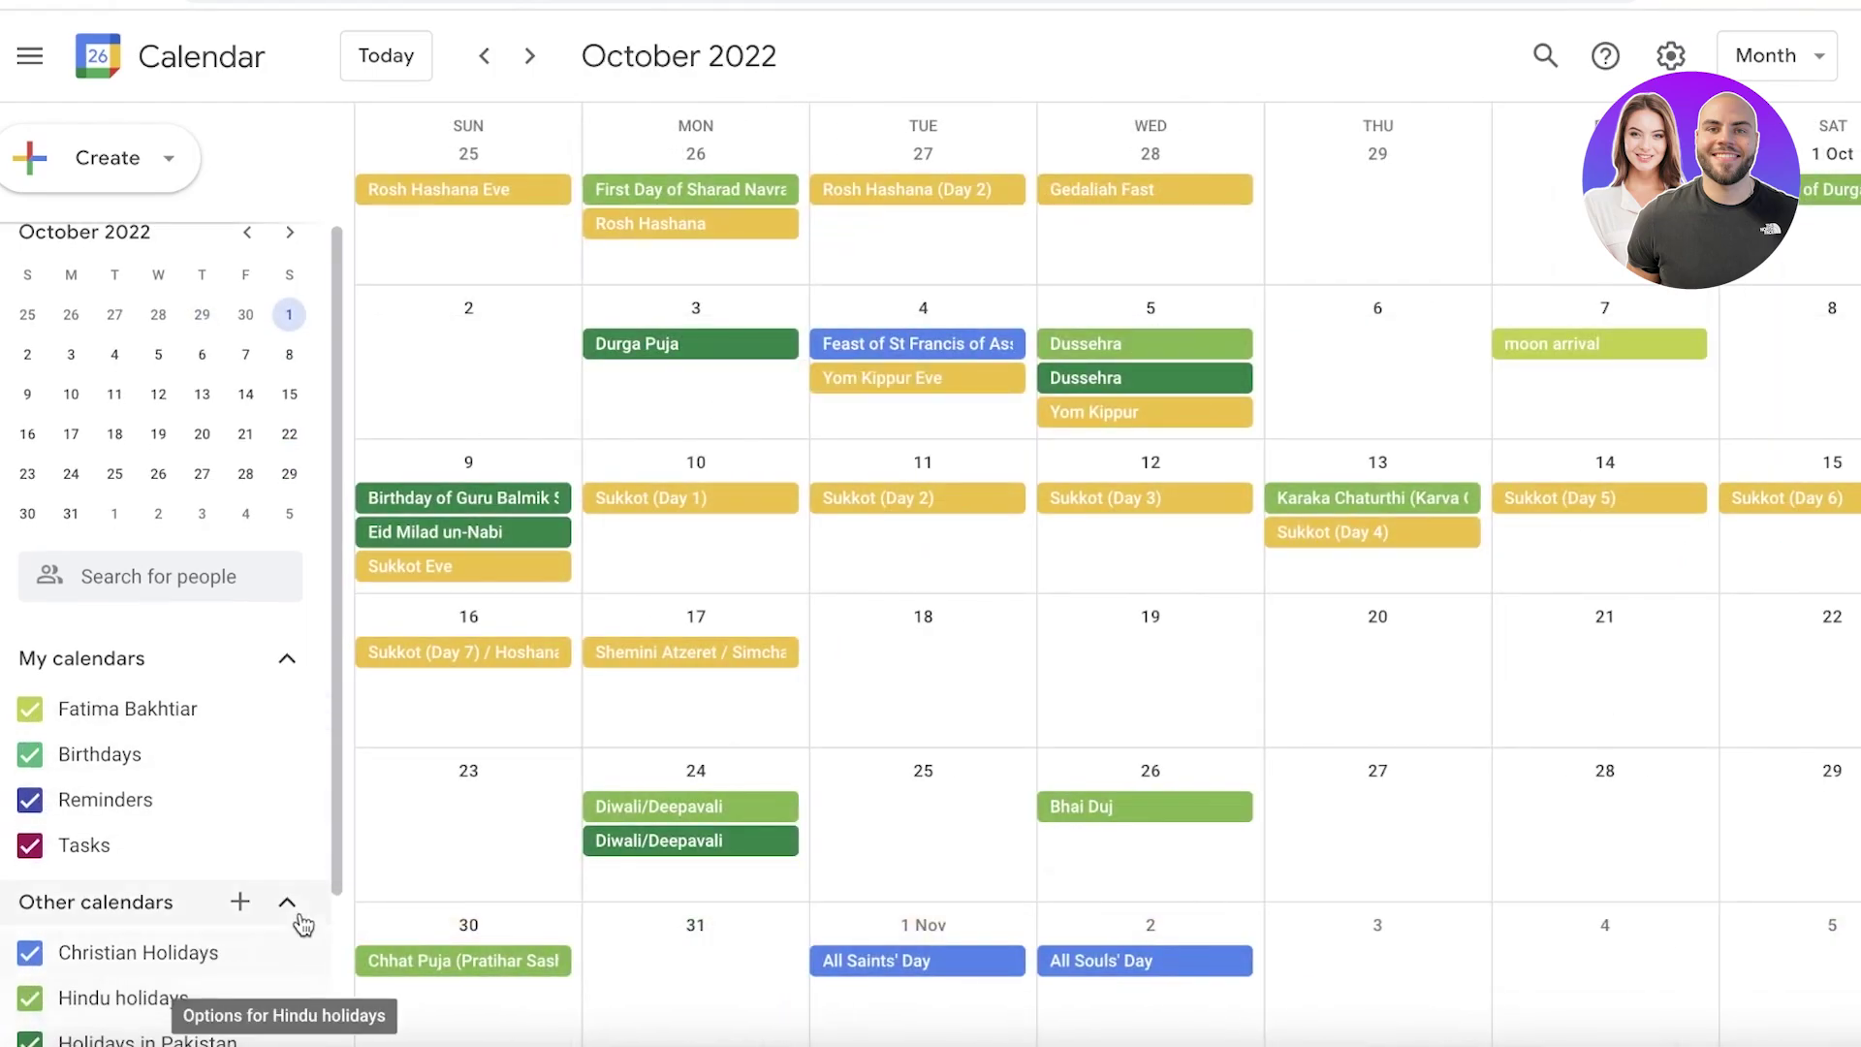
{"action": "scroll", "coordinate": [296, 907], "scroll_direction": "down", "scroll_amount": 1}
{"action": "left_click", "coordinate": [30, 889]}
{"action": "key", "text": "k"}
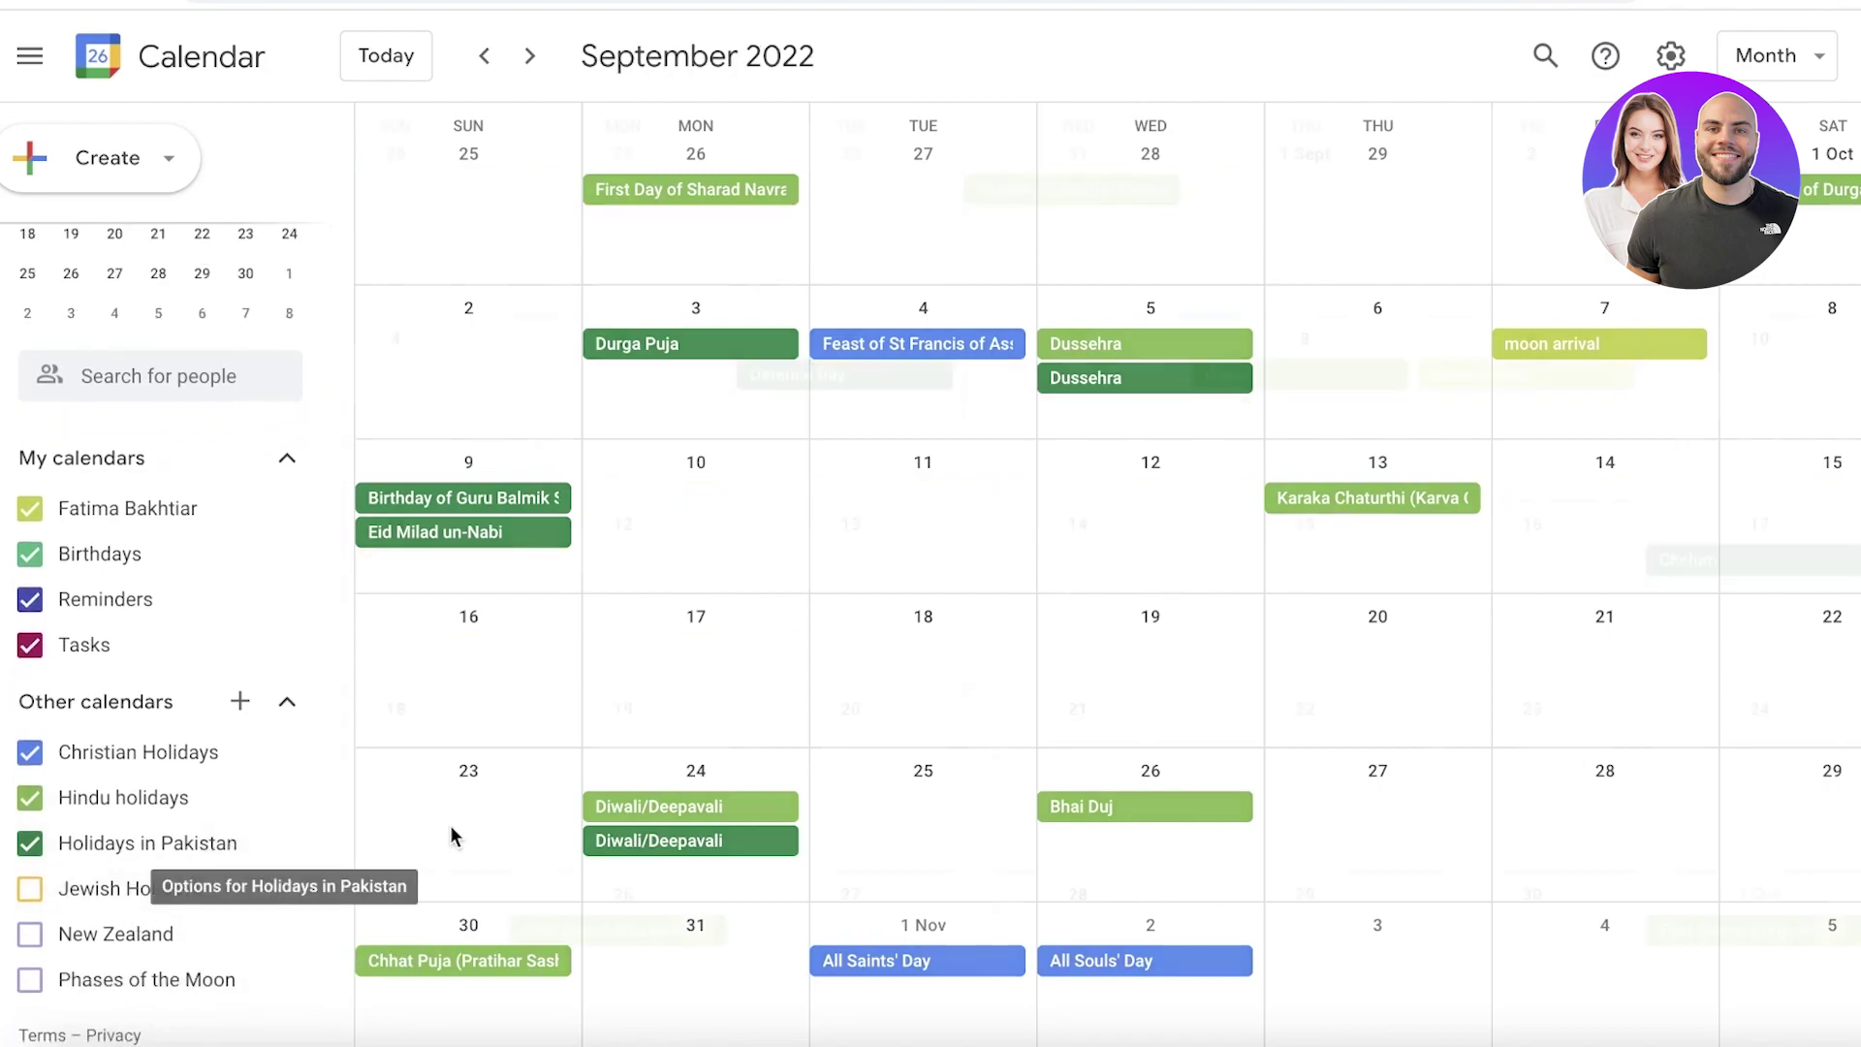
{"action": "scroll", "coordinate": [1195, 630], "scroll_direction": "down", "scroll_amount": 1}
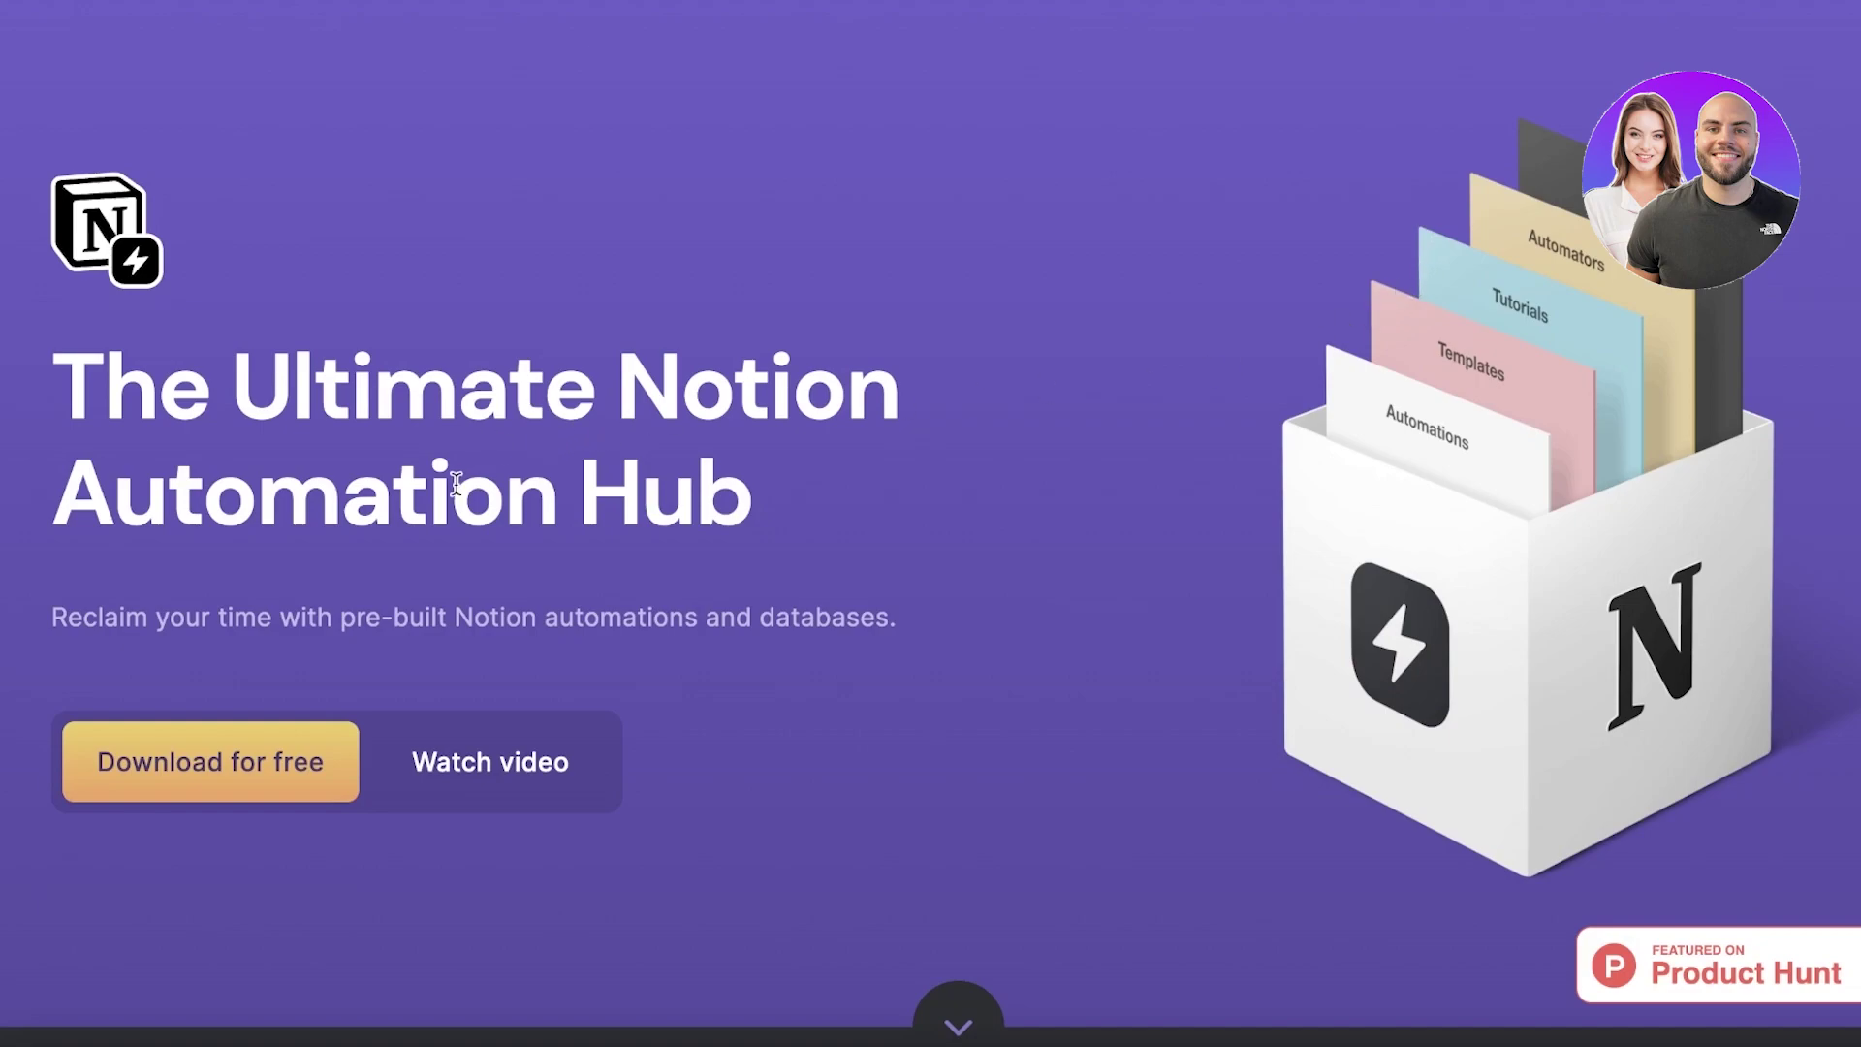
Step: Get the free Notion Automation Hub from its landing page and open its Automation Tools section
{"action": "left_click", "coordinate": [269, 739]}
{"action": "left_click", "coordinate": [903, 598]}
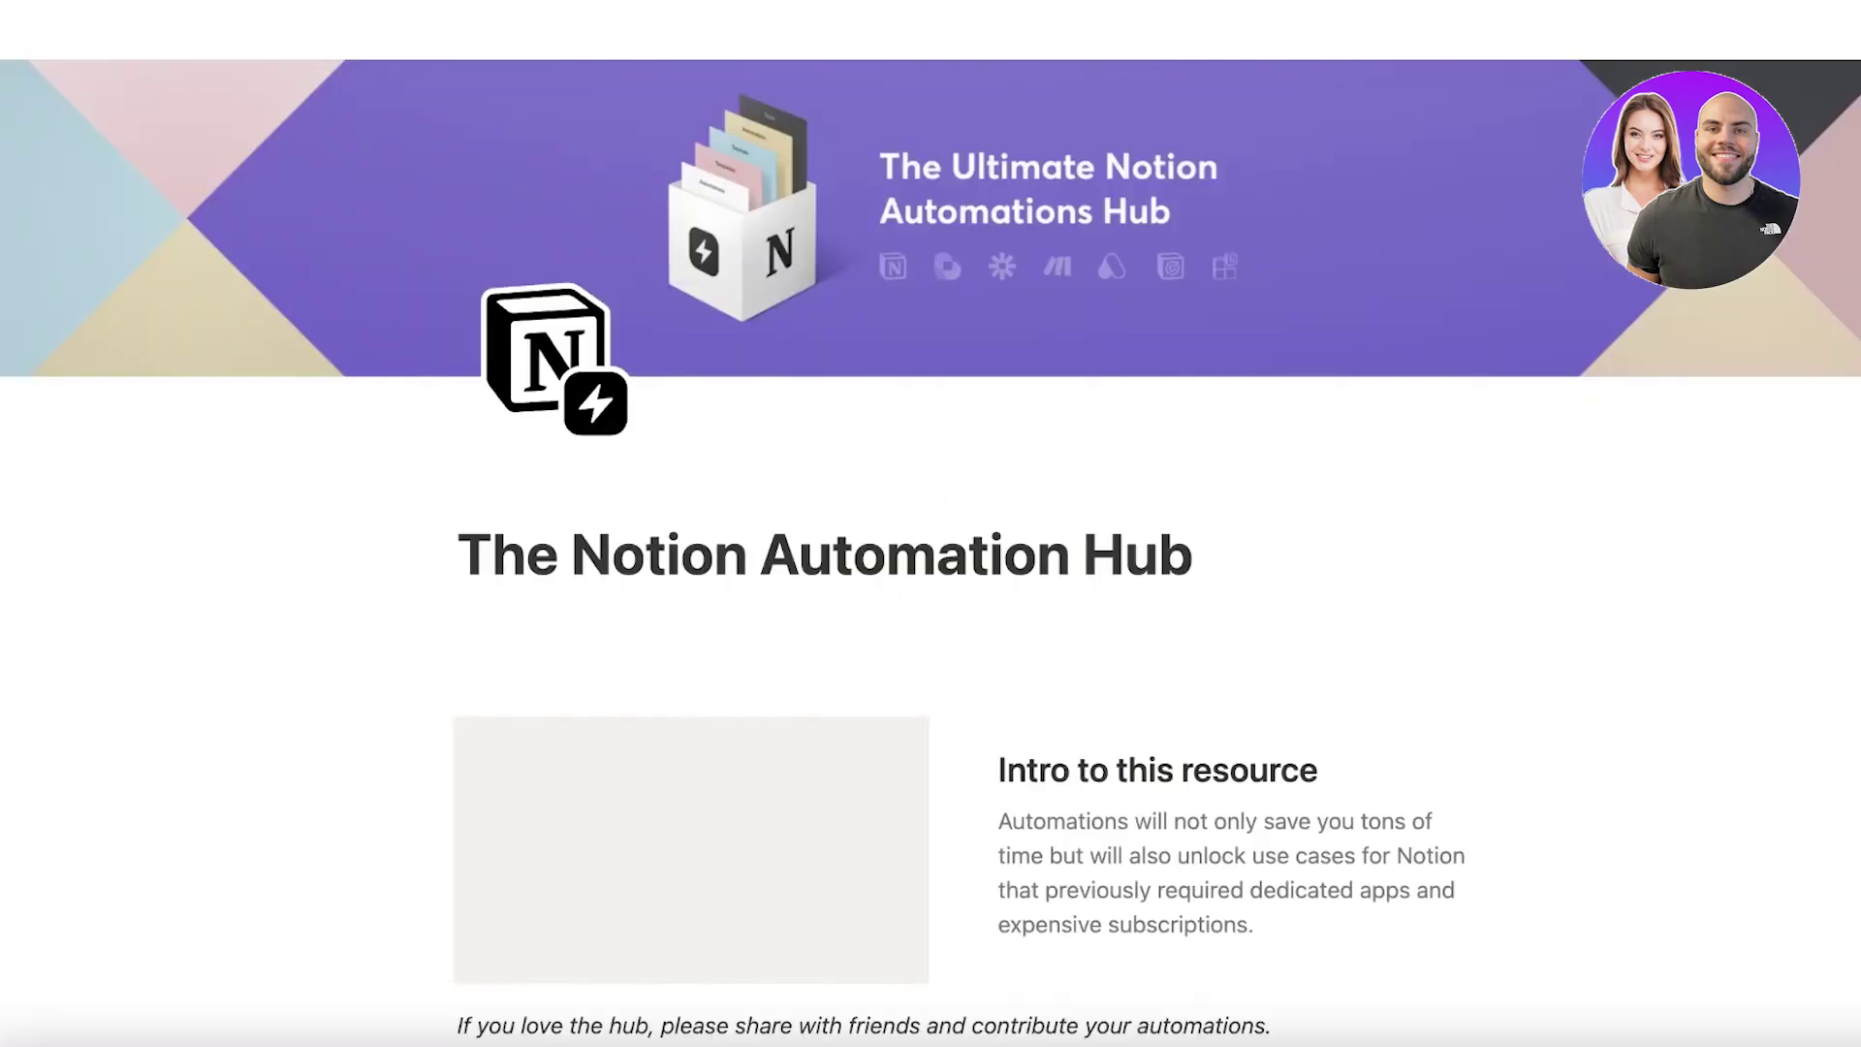
{"action": "scroll", "coordinate": [1449, 407], "scroll_direction": "down", "scroll_amount": 8}
{"action": "scroll", "coordinate": [924, 323], "scroll_direction": "down", "scroll_amount": 7}
{"action": "scroll", "coordinate": [924, 323], "scroll_direction": "up", "scroll_amount": 7}
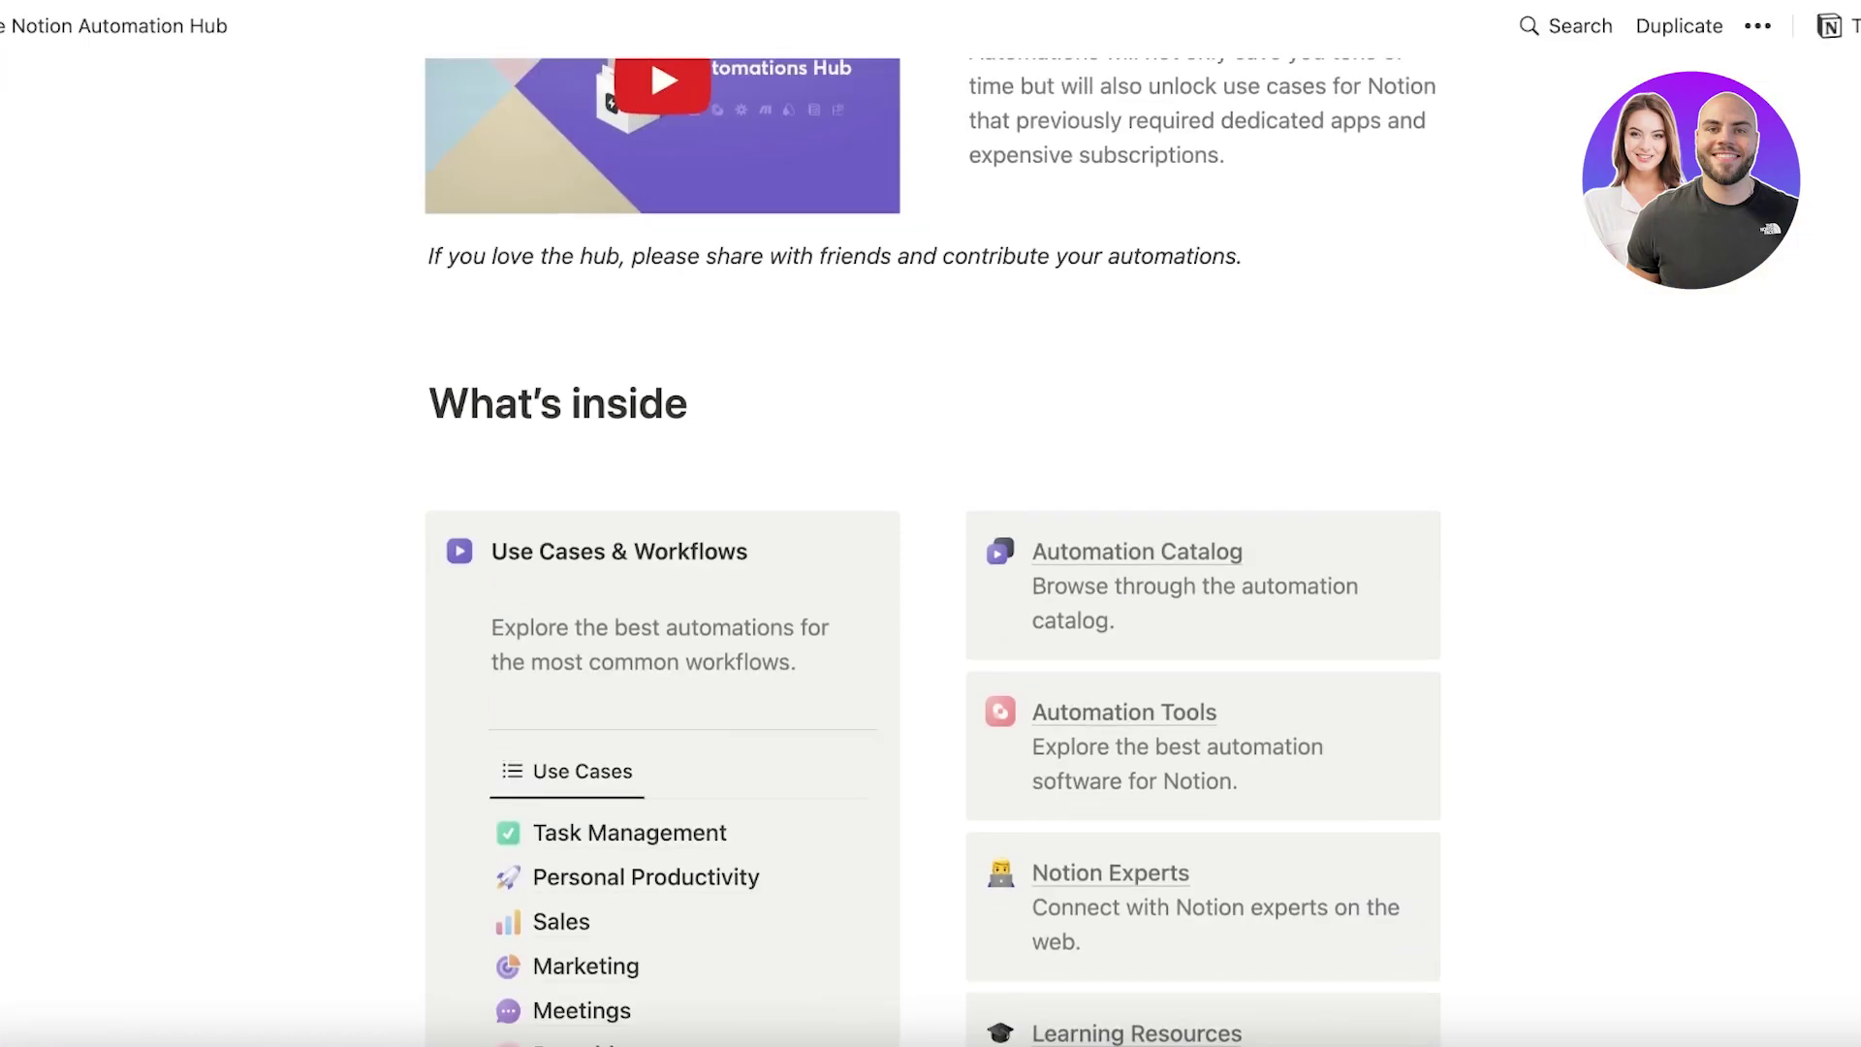
{"action": "scroll", "coordinate": [924, 323], "scroll_direction": "down", "scroll_amount": 2}
{"action": "scroll", "coordinate": [924, 323], "scroll_direction": "down", "scroll_amount": 2}
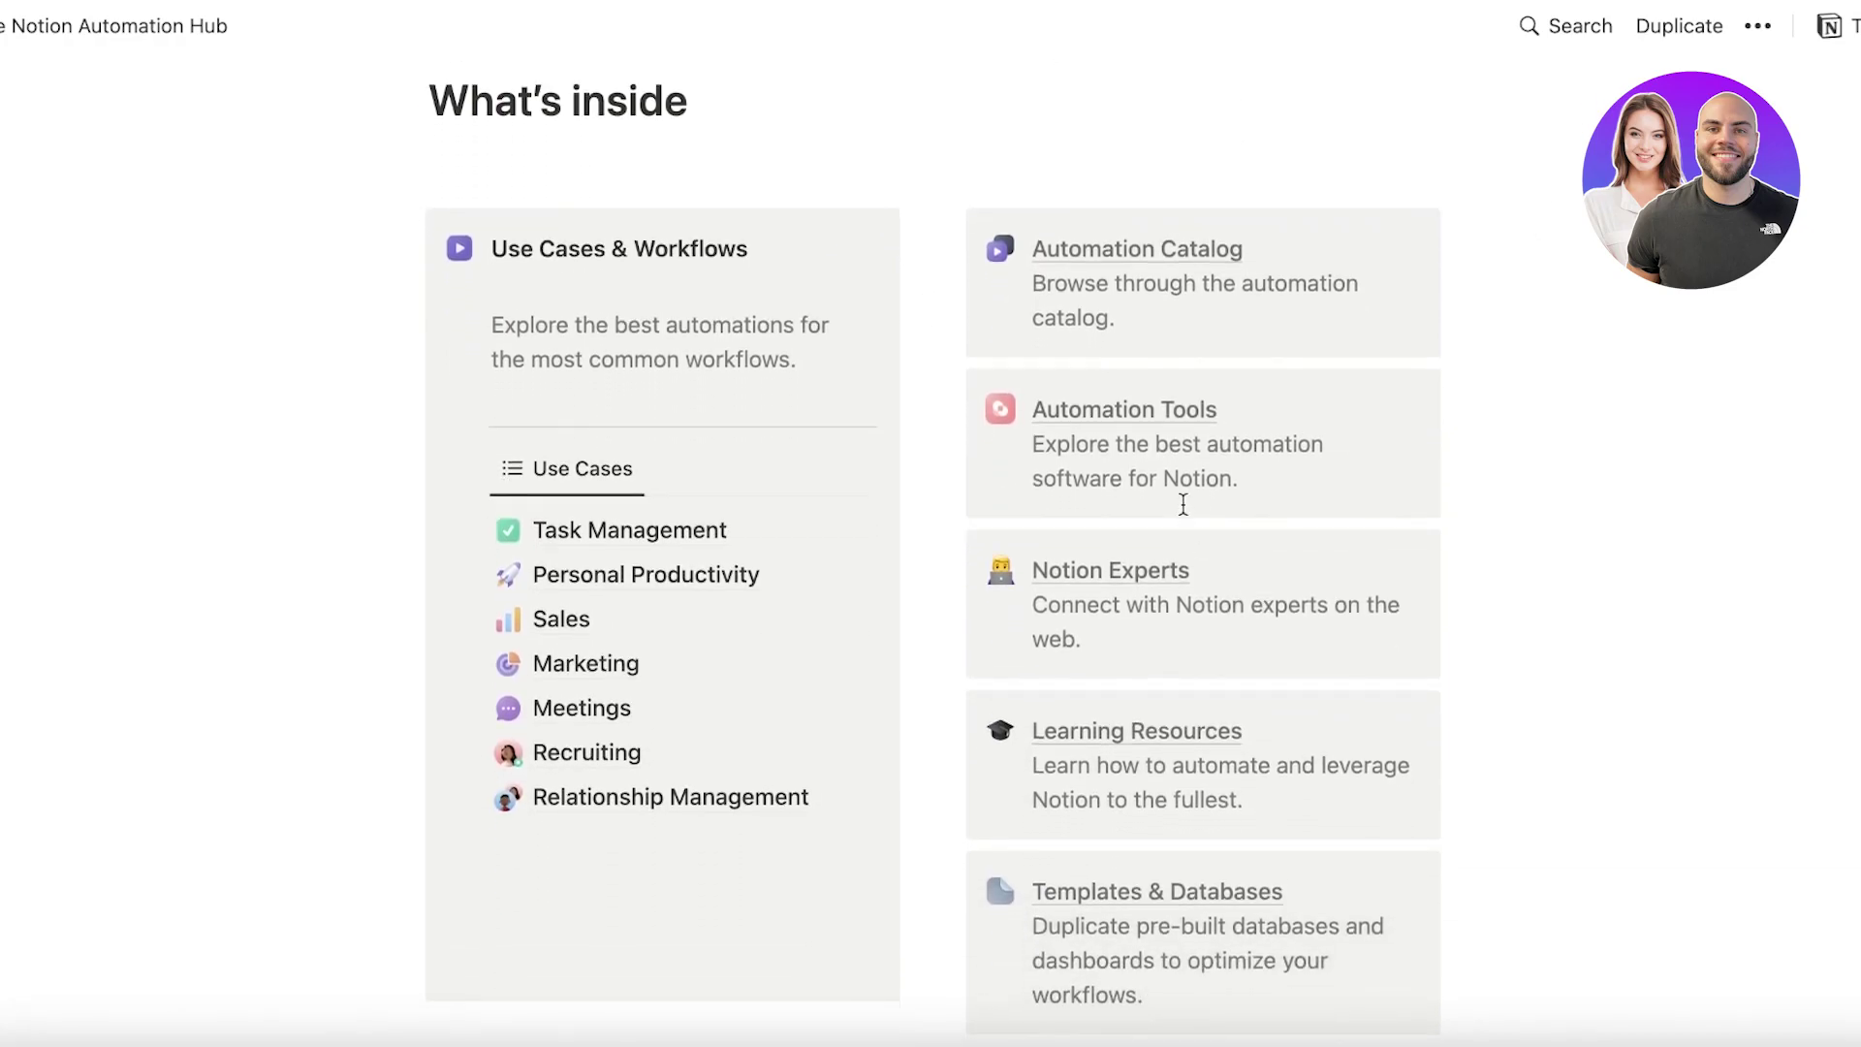
{"action": "left_click", "coordinate": [1173, 415]}
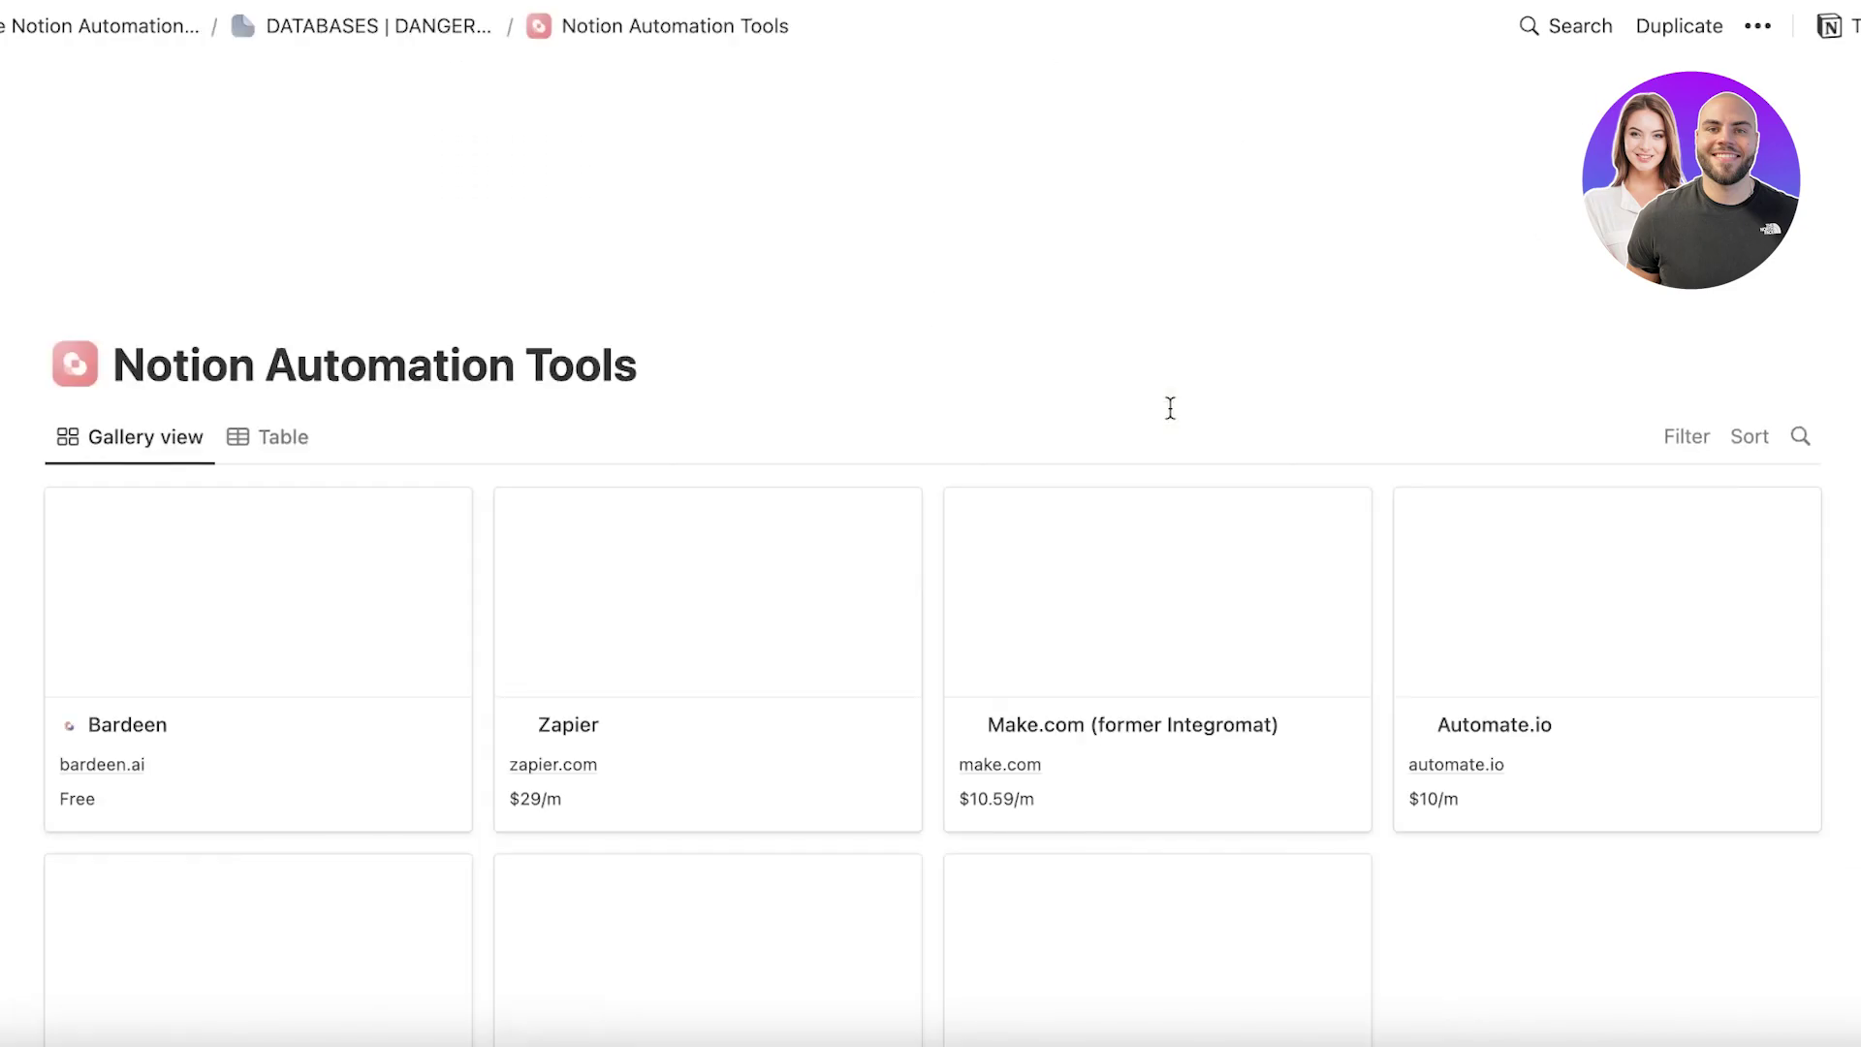
Step: Look over the Notion Automation Tools gallery and duplicate the page into the personal Notion workspace
{"action": "scroll", "coordinate": [217, 358], "scroll_direction": "down", "scroll_amount": 4}
{"action": "scroll", "coordinate": [271, 325], "scroll_direction": "up", "scroll_amount": 3}
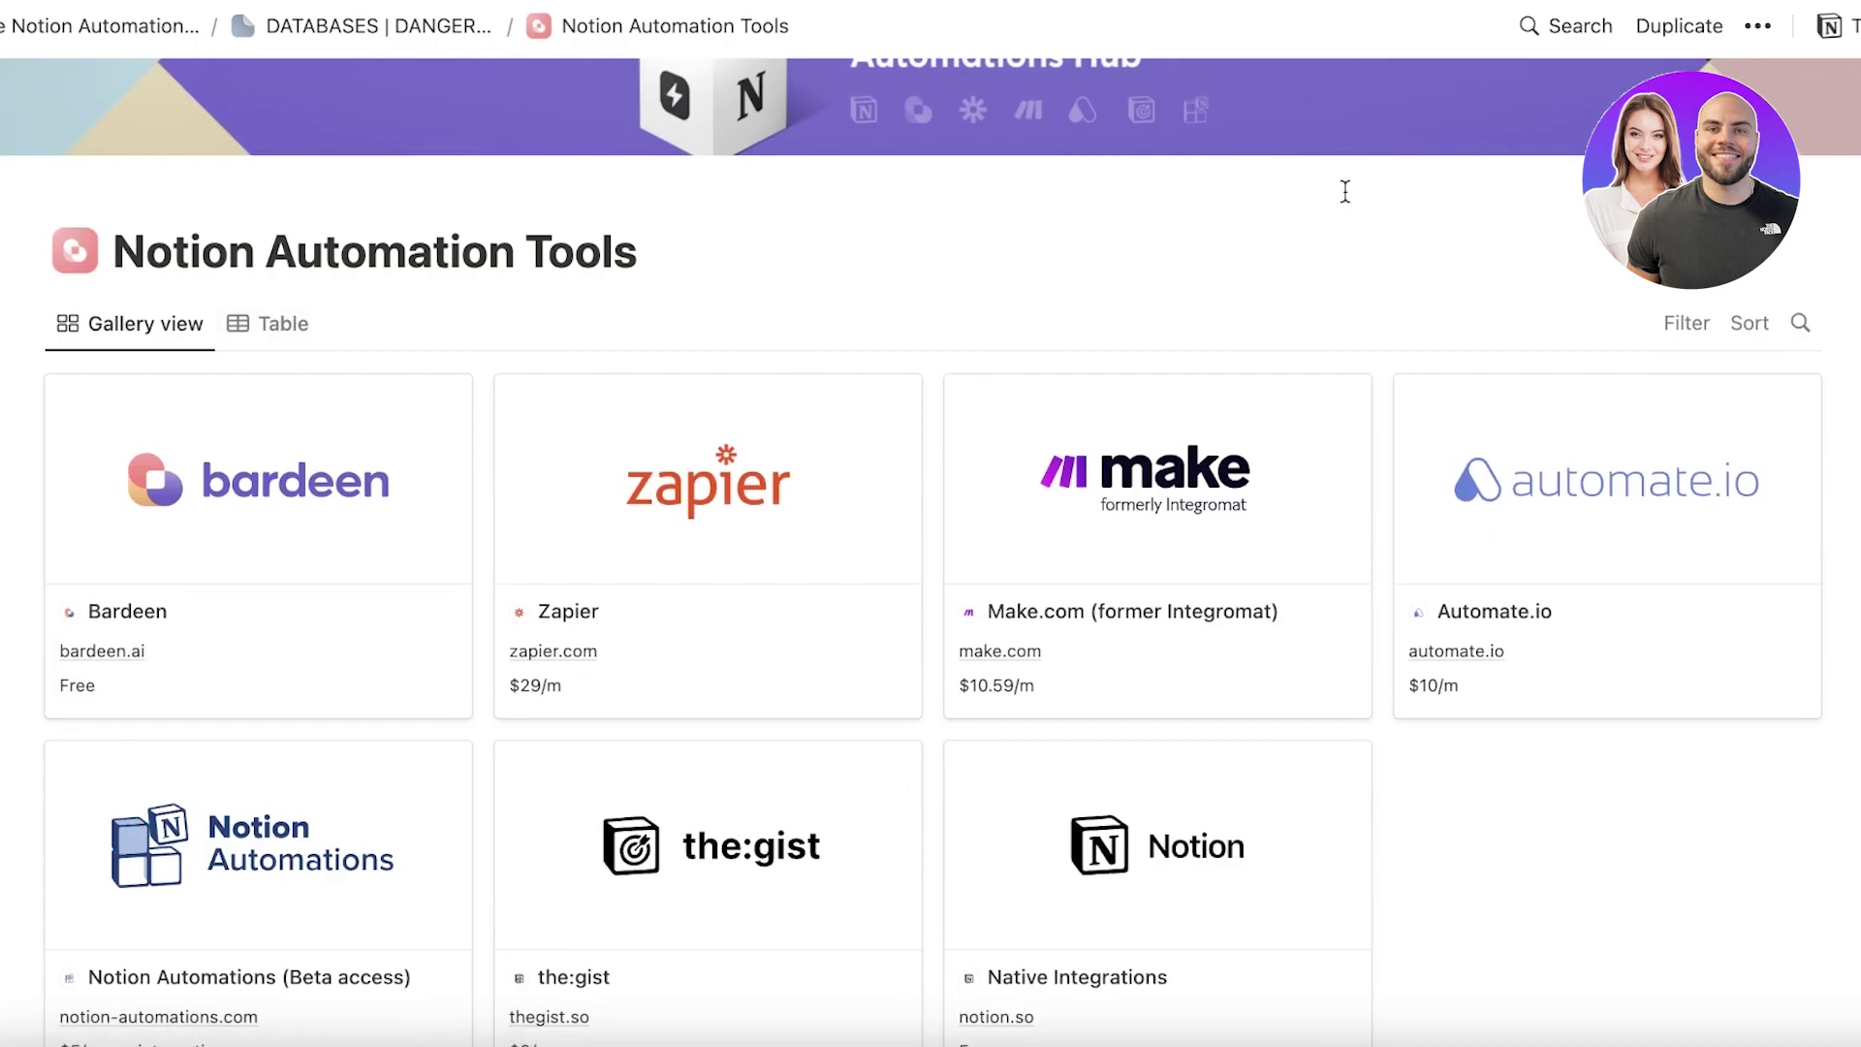
{"action": "scroll", "coordinate": [1679, 26], "scroll_direction": "up", "scroll_amount": 2}
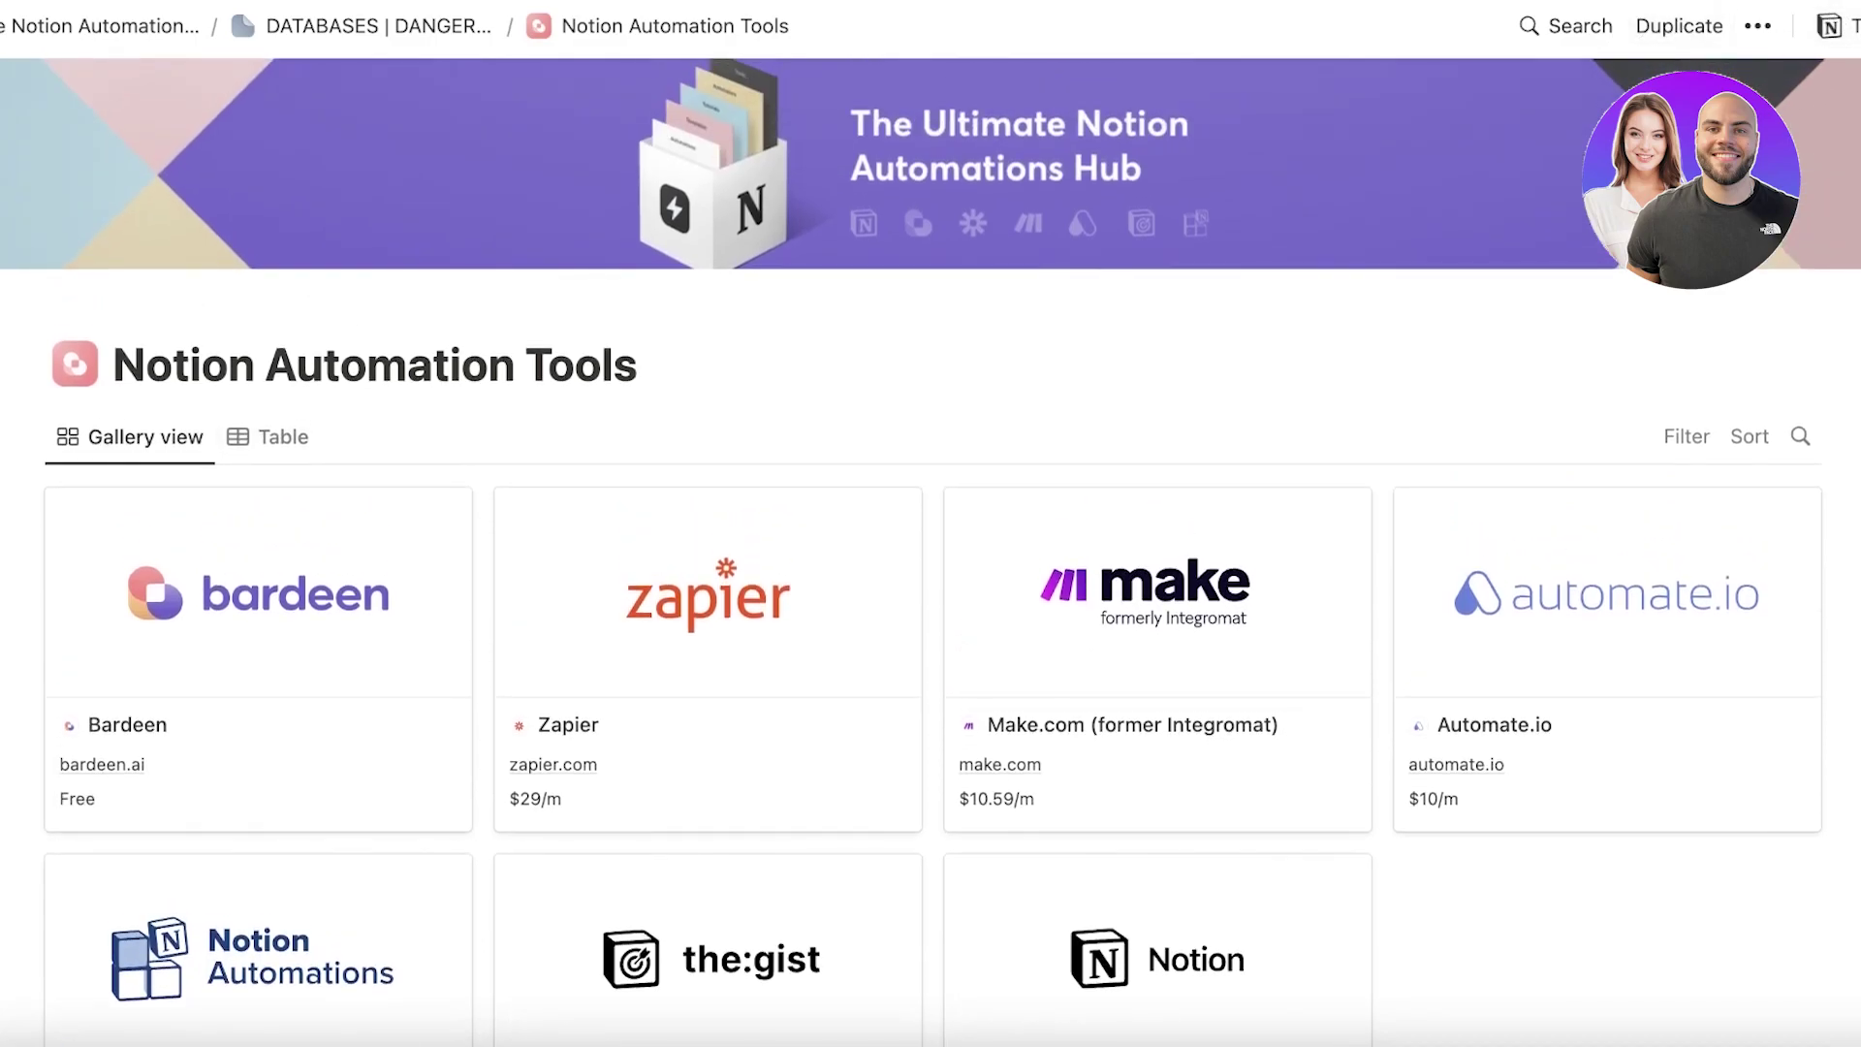
{"action": "left_click", "coordinate": [1658, 27]}
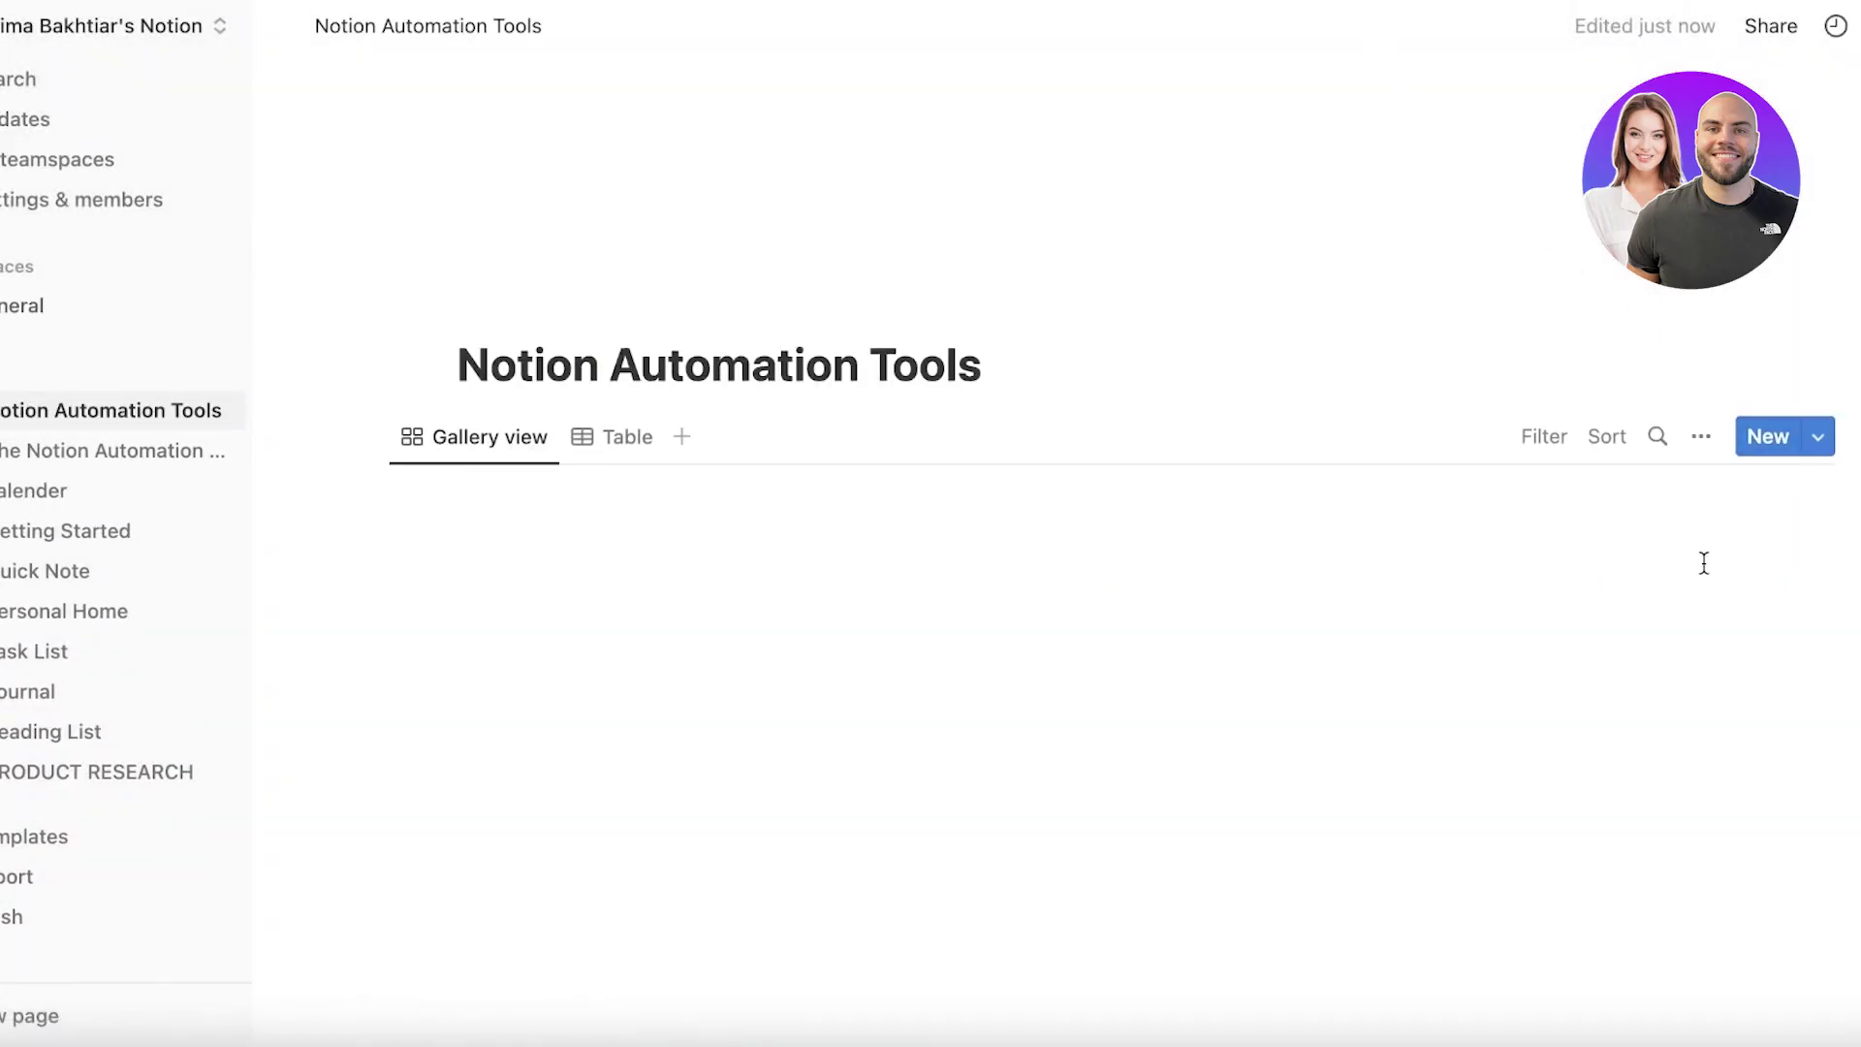
{"action": "left_click", "coordinate": [1575, 1043]}
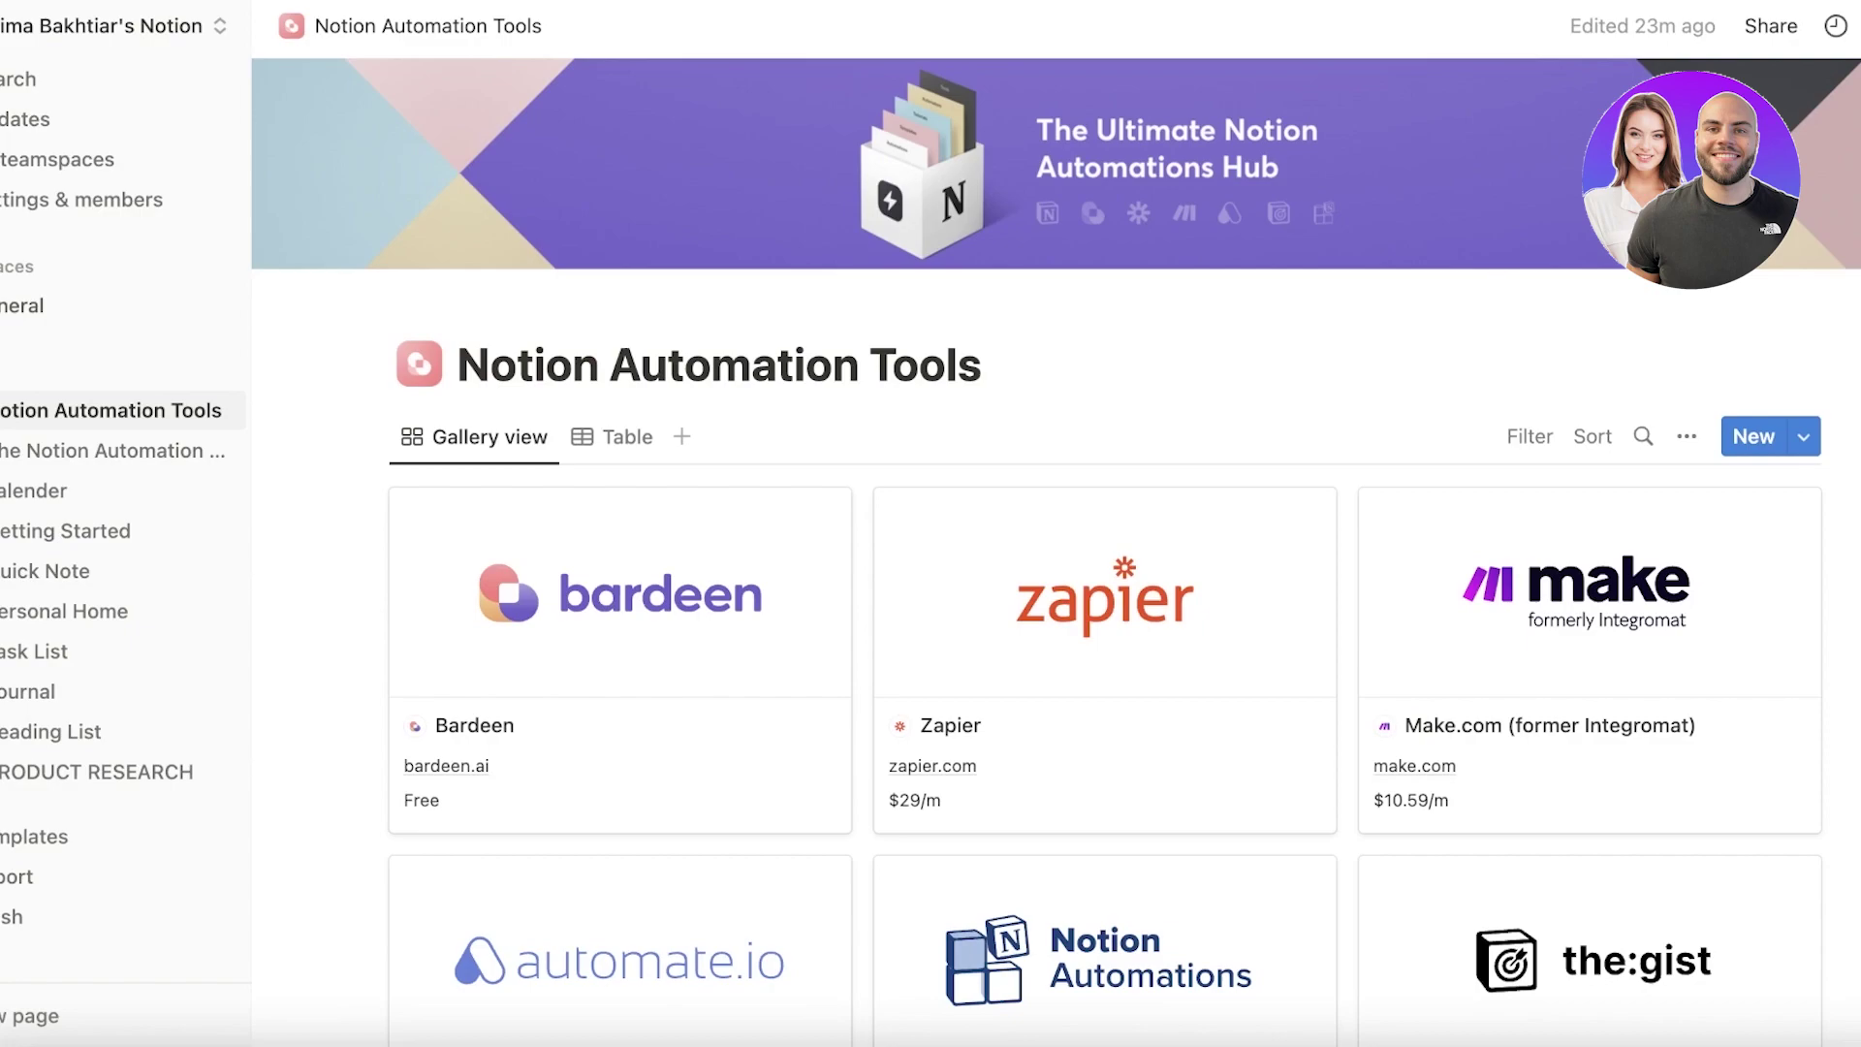
Step: Review the Bardeen page from the tools gallery, close it and duplicate the Bardeen card
{"action": "left_click", "coordinate": [597, 595]}
{"action": "scroll", "coordinate": [870, 436], "scroll_direction": "down", "scroll_amount": 8}
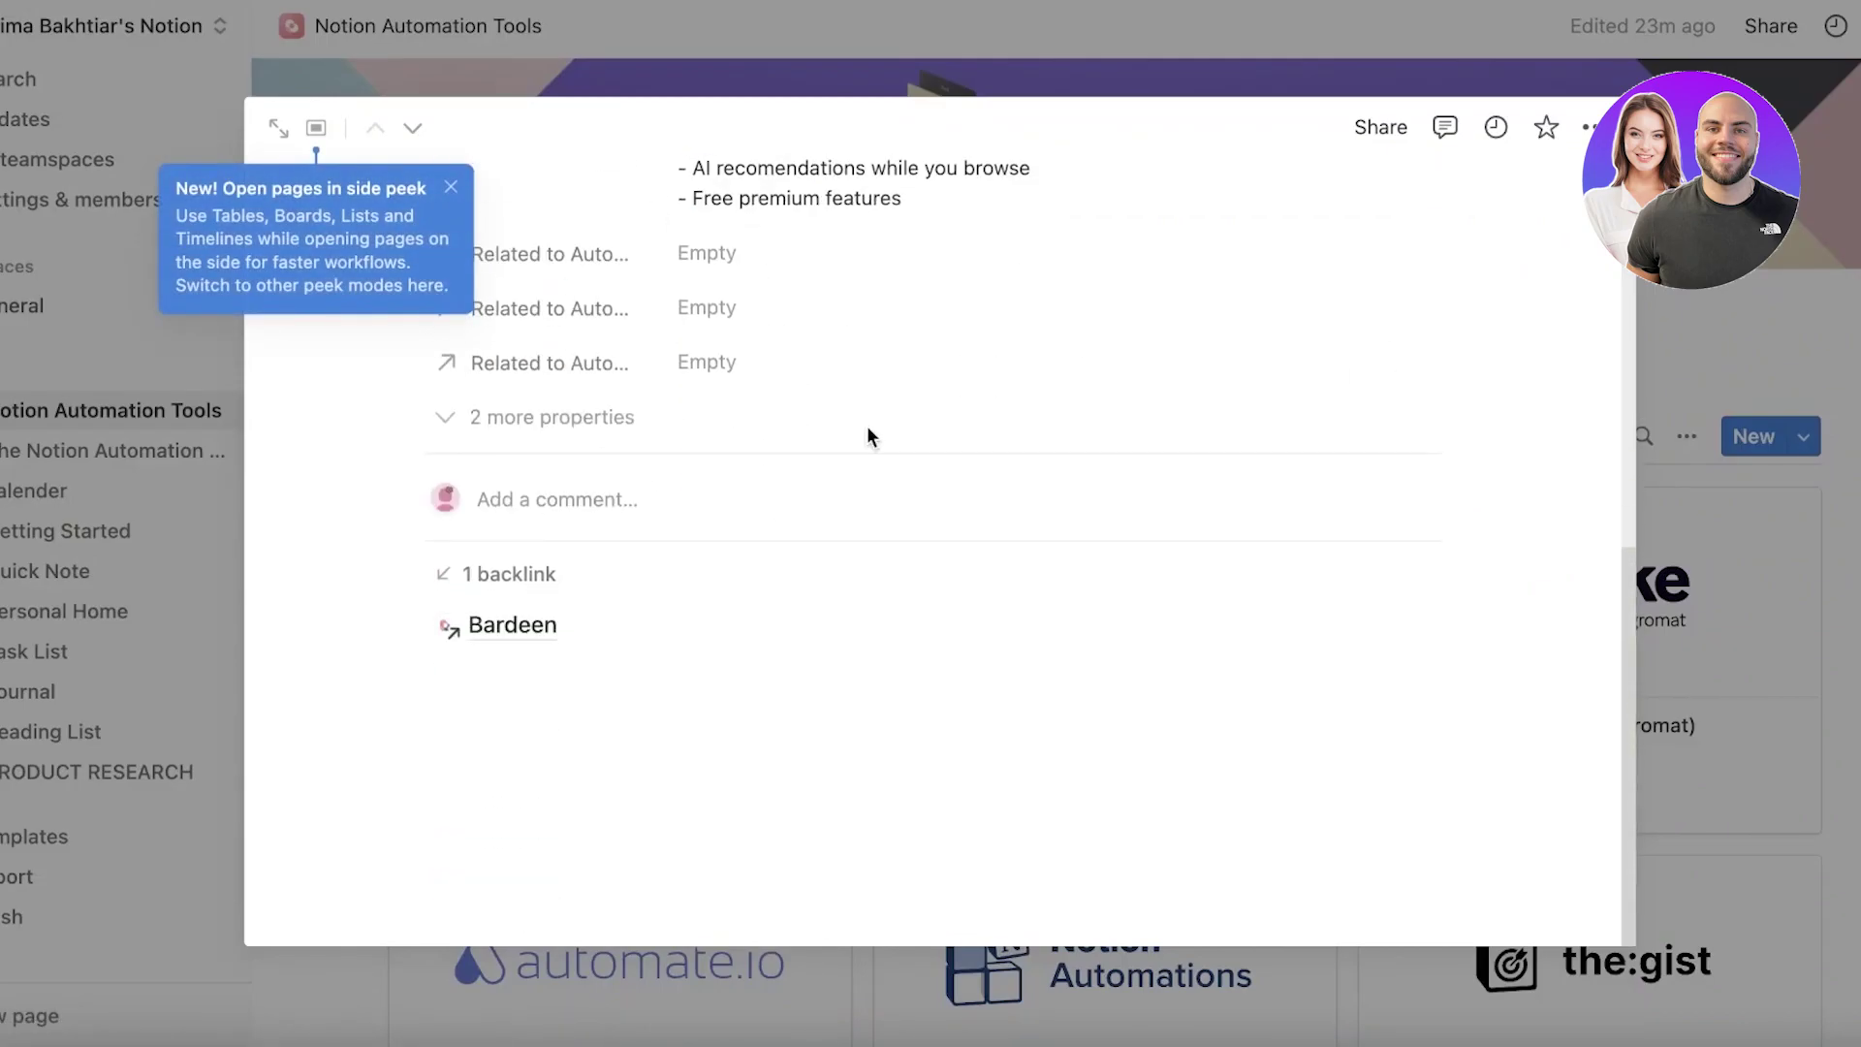
{"action": "left_click", "coordinate": [1667, 401]}
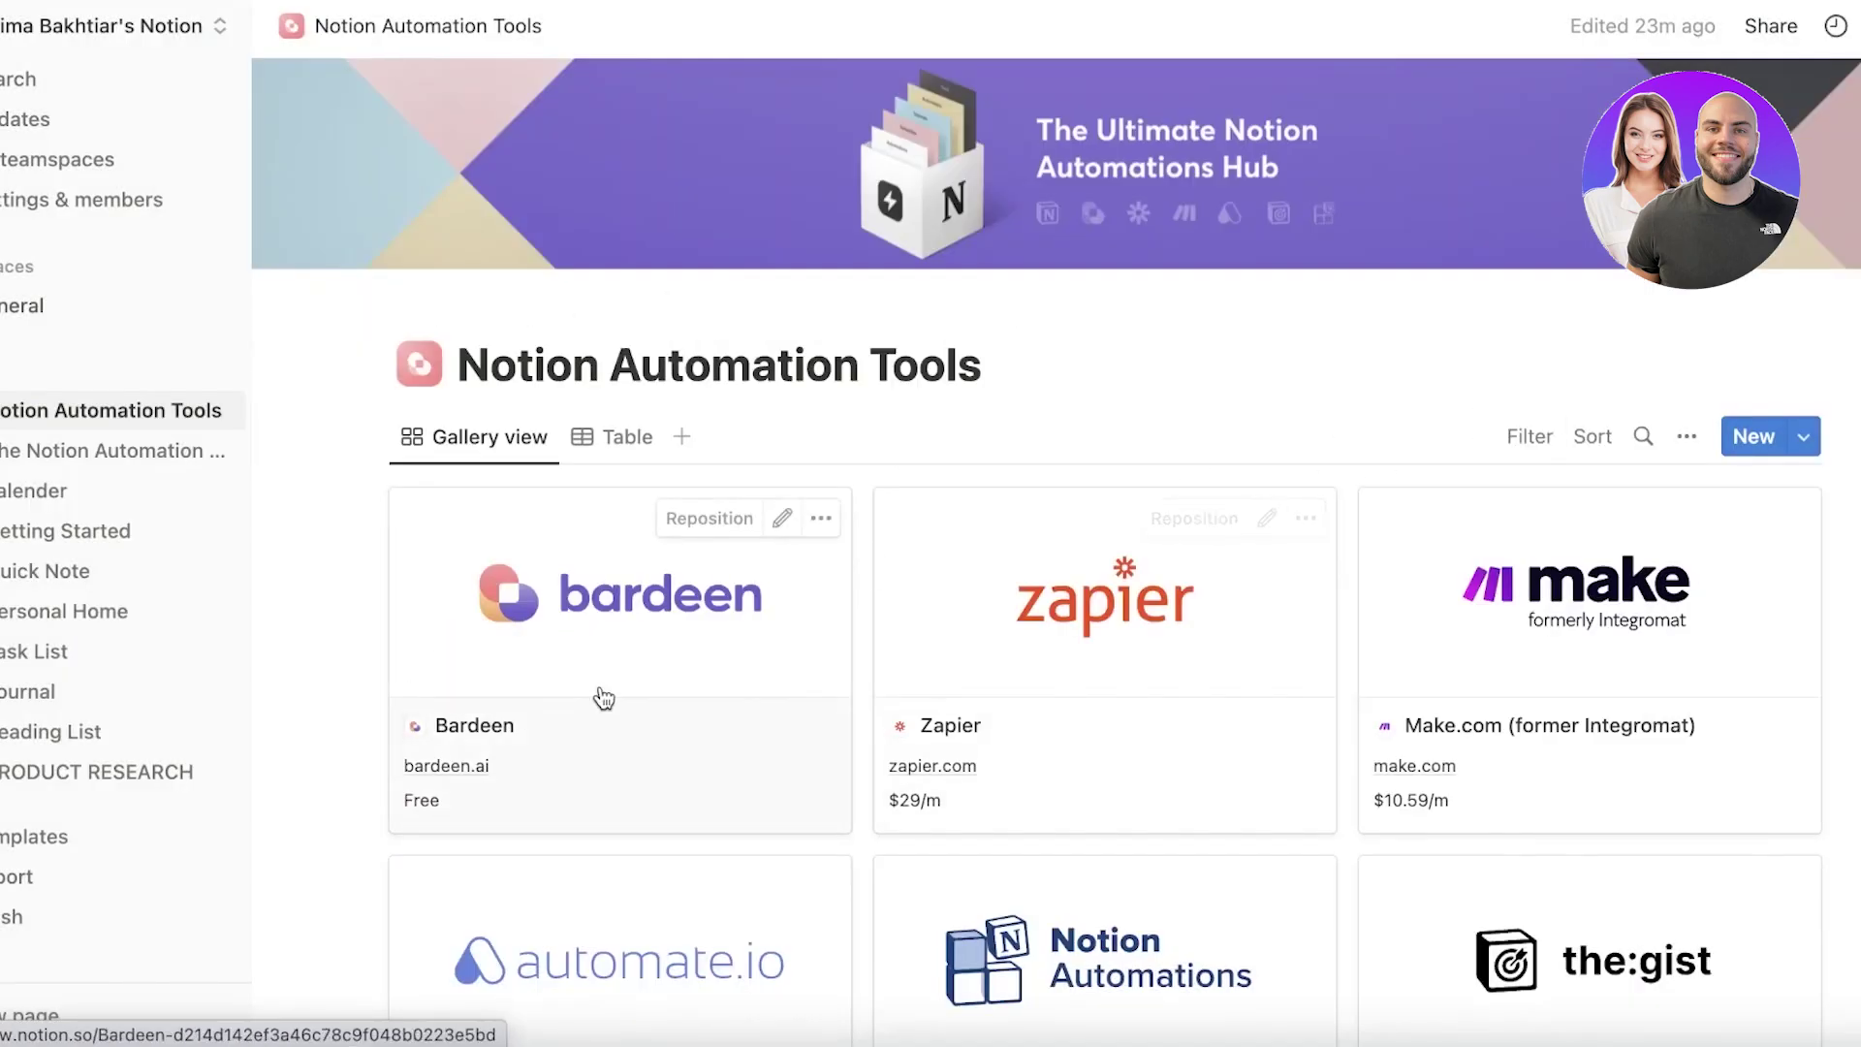
{"action": "left_click", "coordinate": [820, 519]}
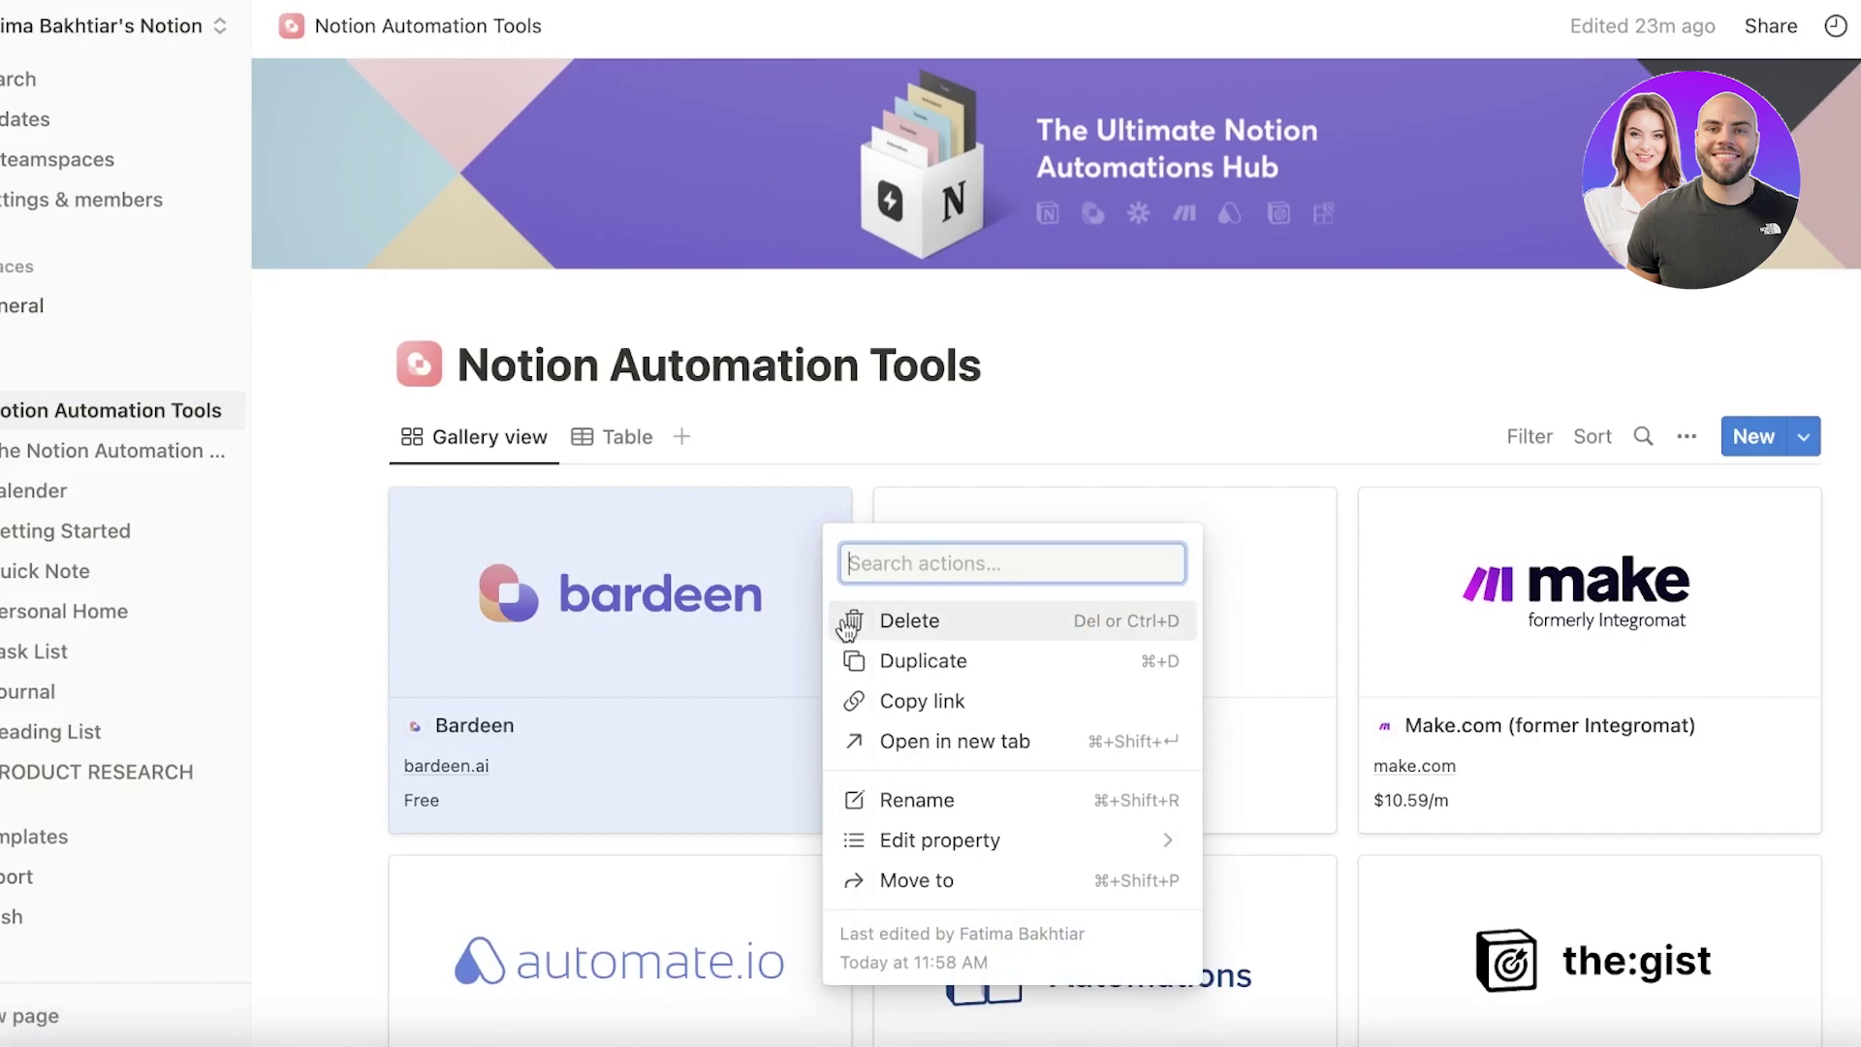
{"action": "left_click", "coordinate": [863, 661]}
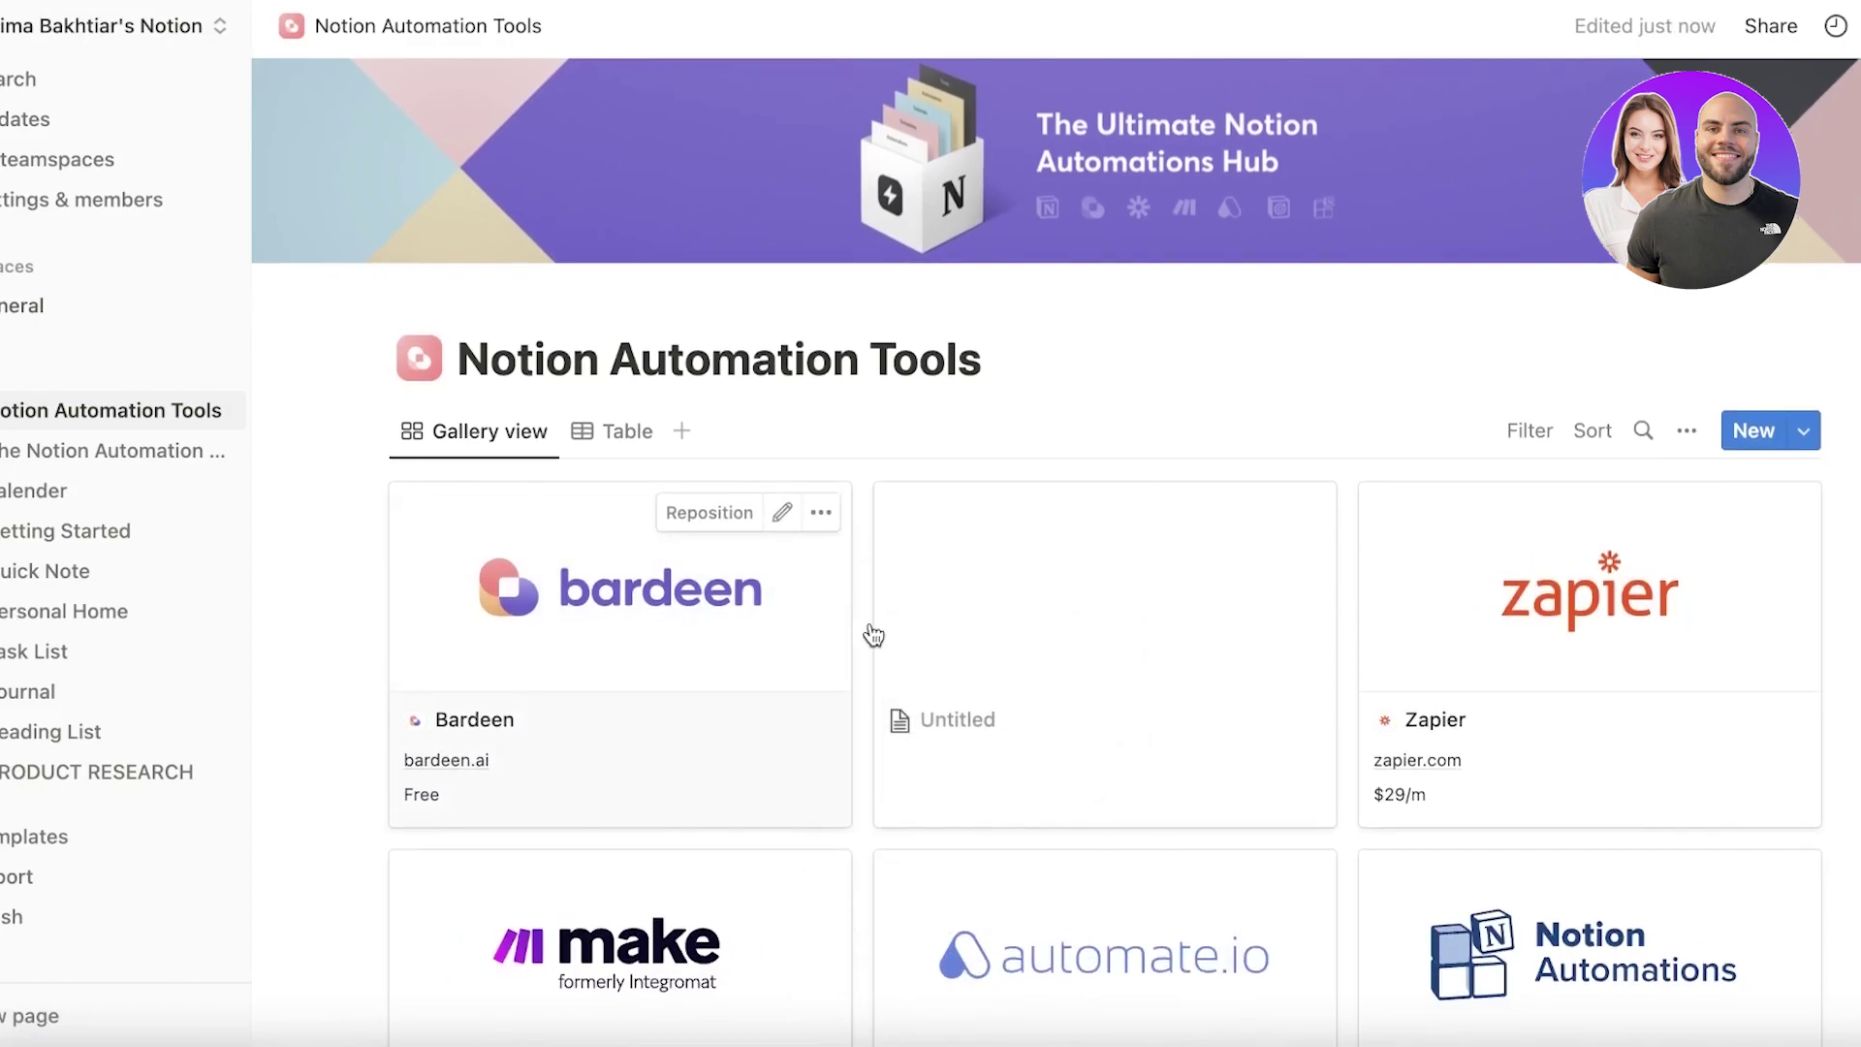
Step: Read through the Bardeen page and move it into The Notion Automation Hub
{"action": "left_click", "coordinate": [678, 590]}
{"action": "scroll", "coordinate": [691, 541], "scroll_direction": "down", "scroll_amount": 3}
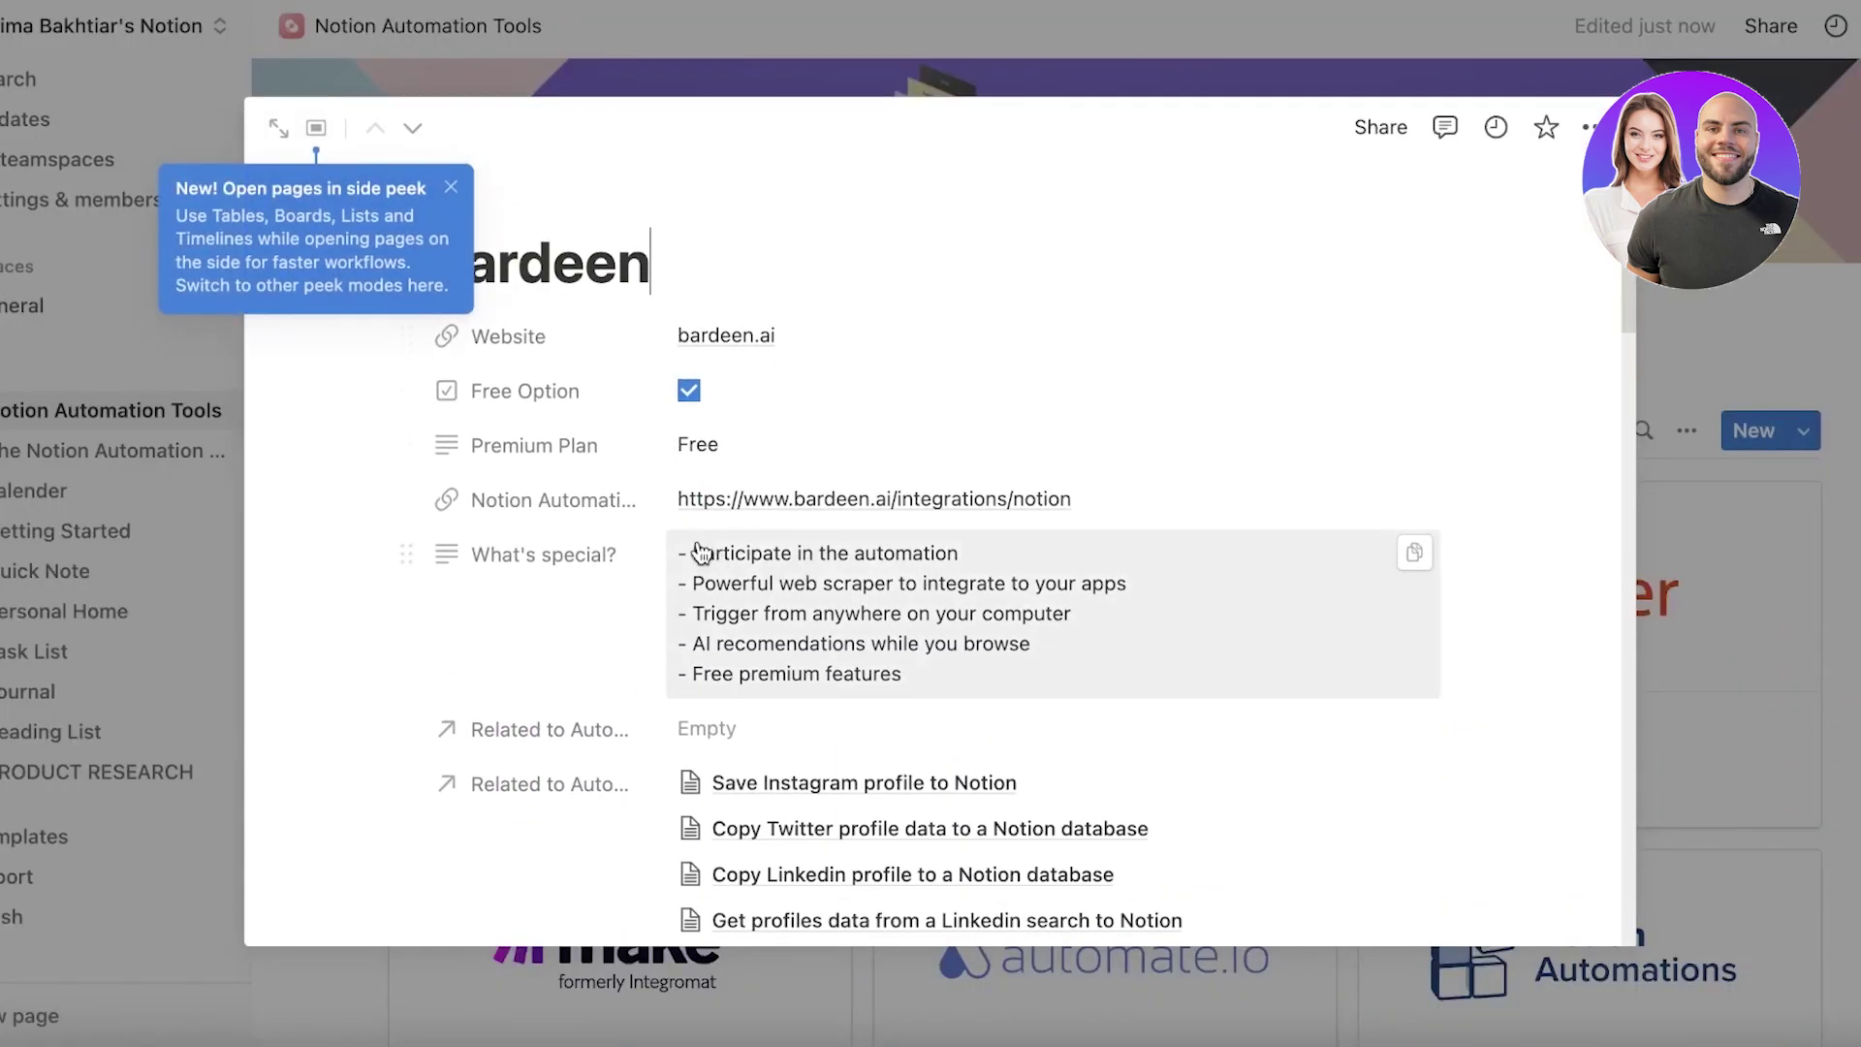
{"action": "scroll", "coordinate": [669, 417], "scroll_direction": "down", "scroll_amount": 6}
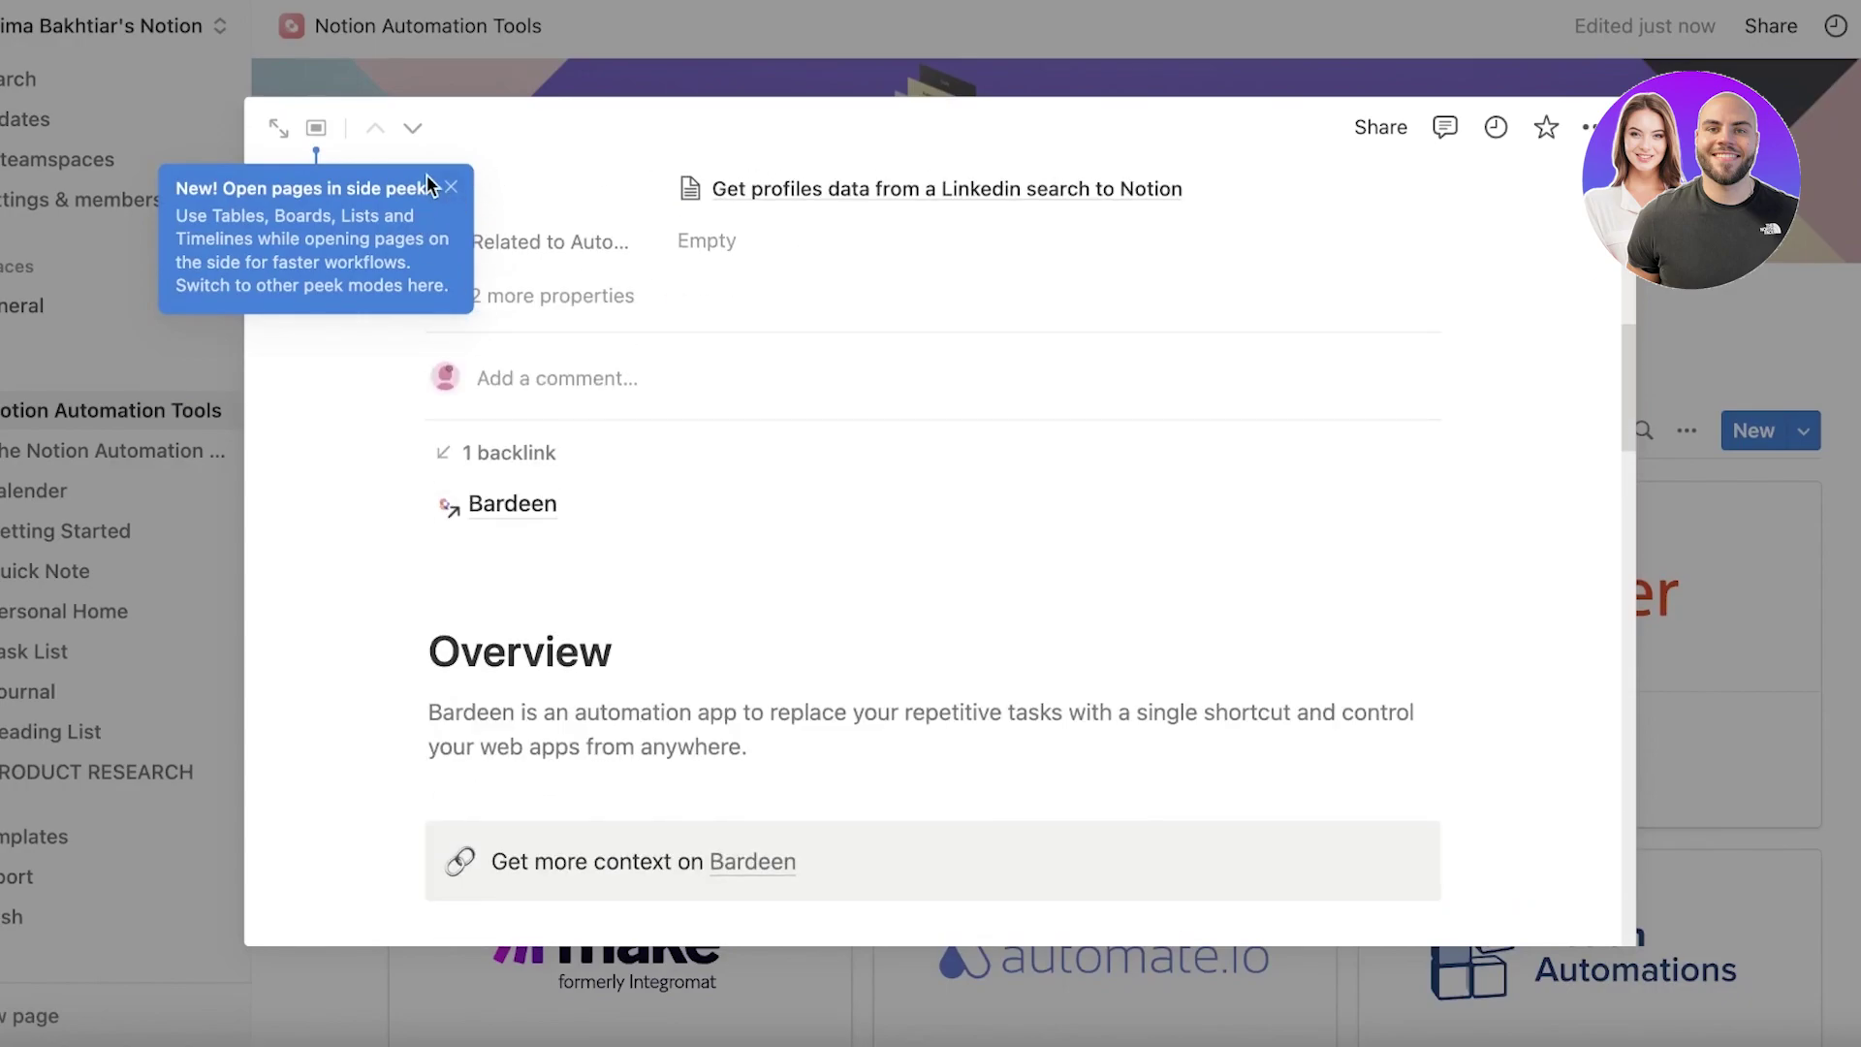
{"action": "scroll", "coordinate": [519, 507], "scroll_direction": "down", "scroll_amount": 9}
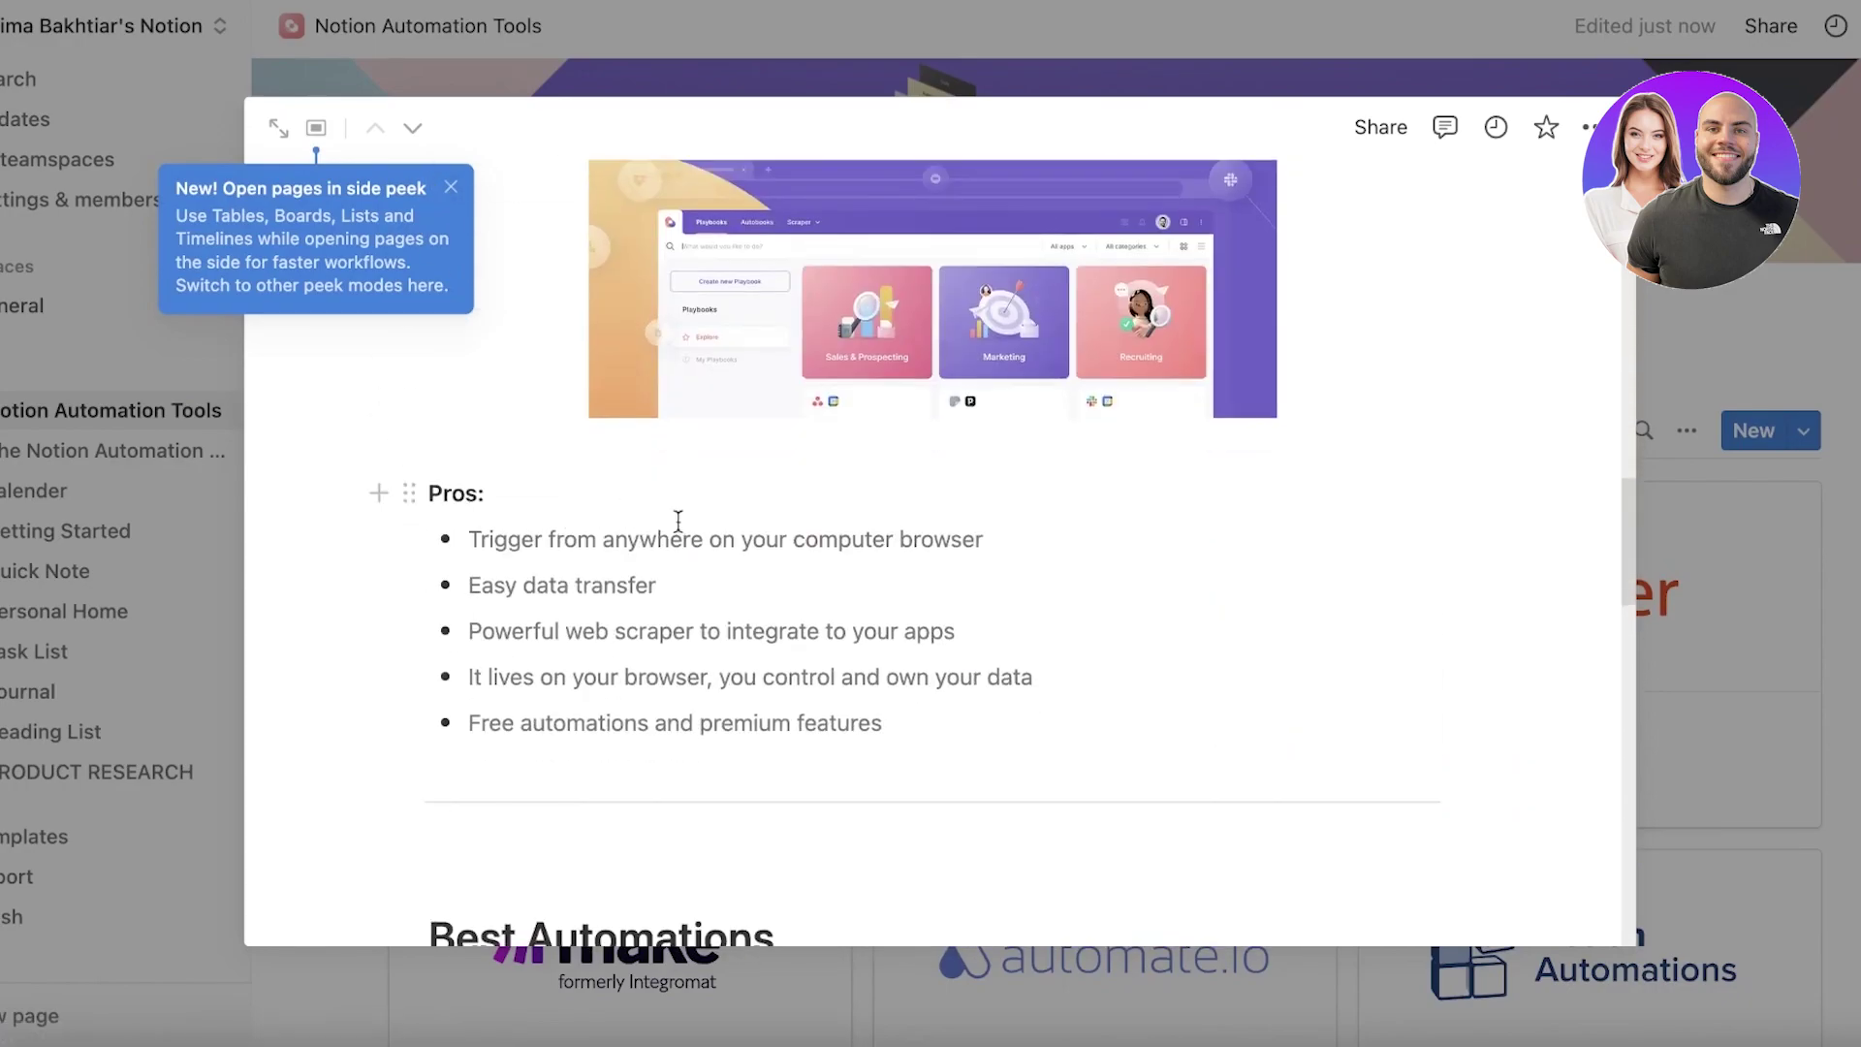
{"action": "scroll", "coordinate": [688, 529], "scroll_direction": "down", "scroll_amount": 12}
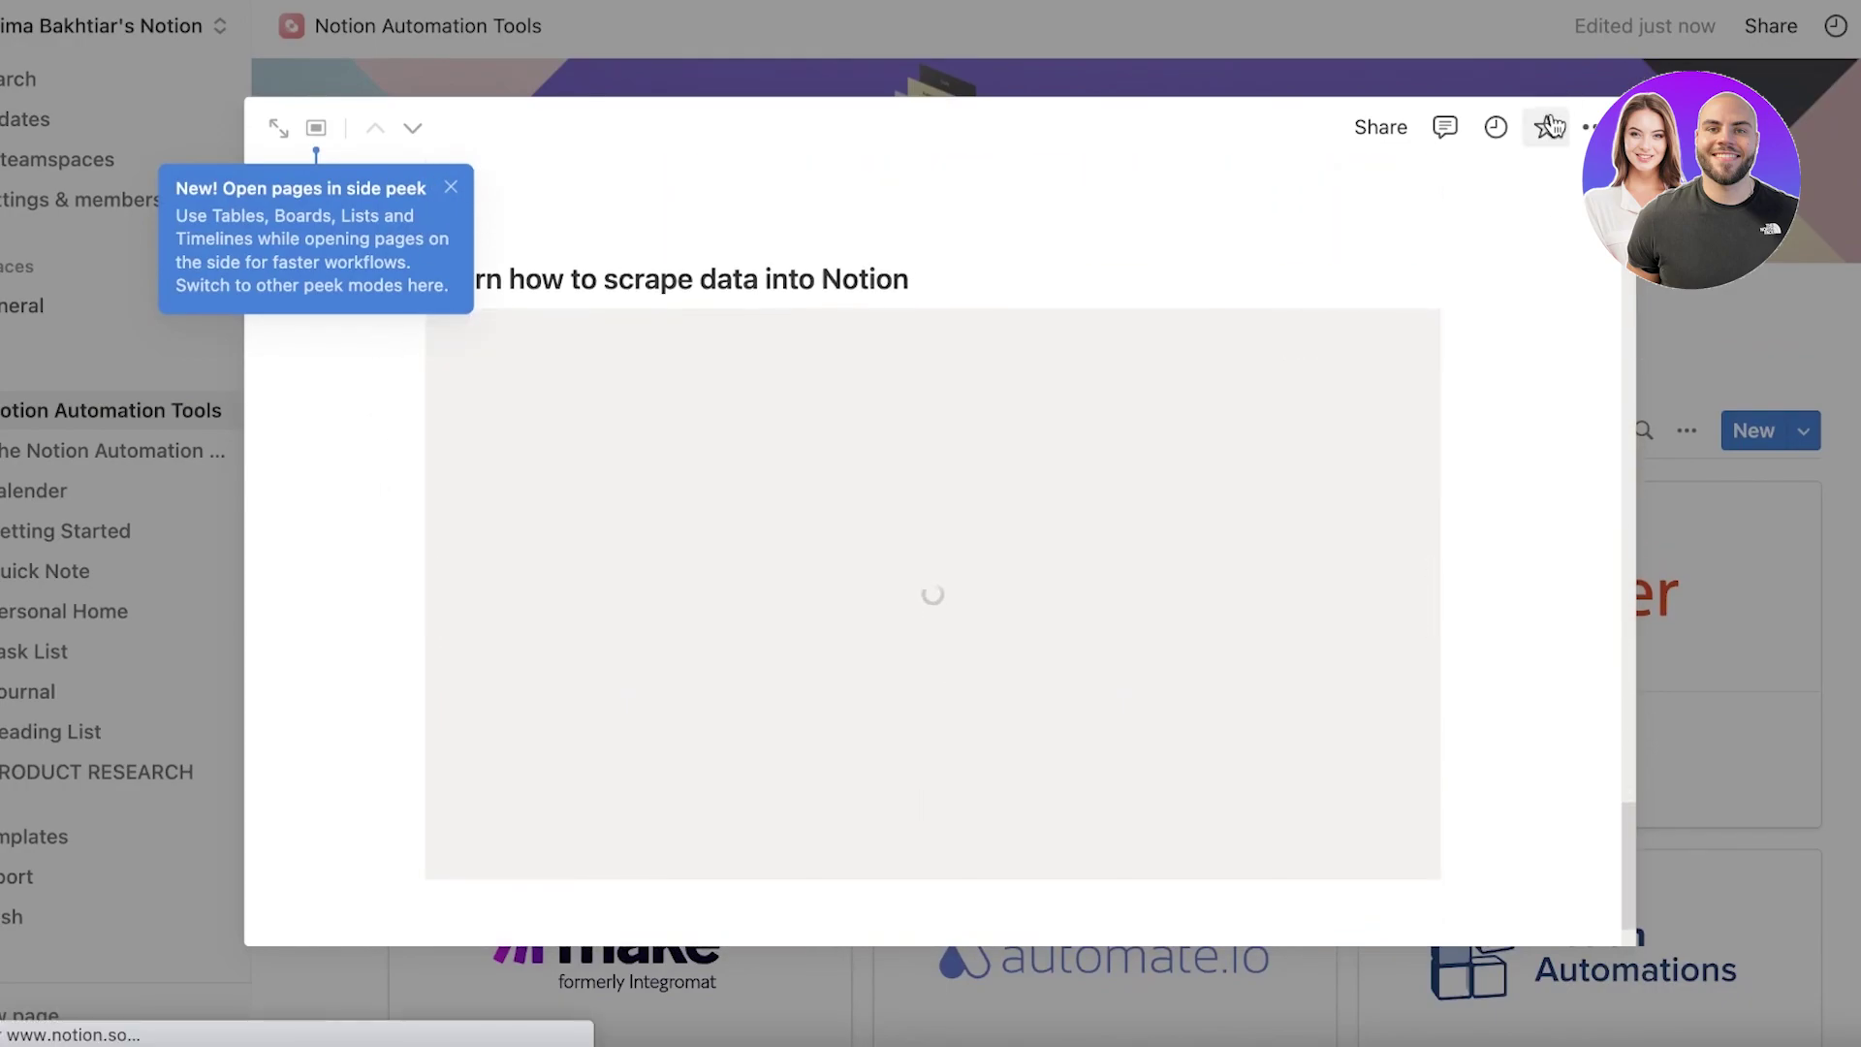
{"action": "left_click", "coordinate": [1586, 127]}
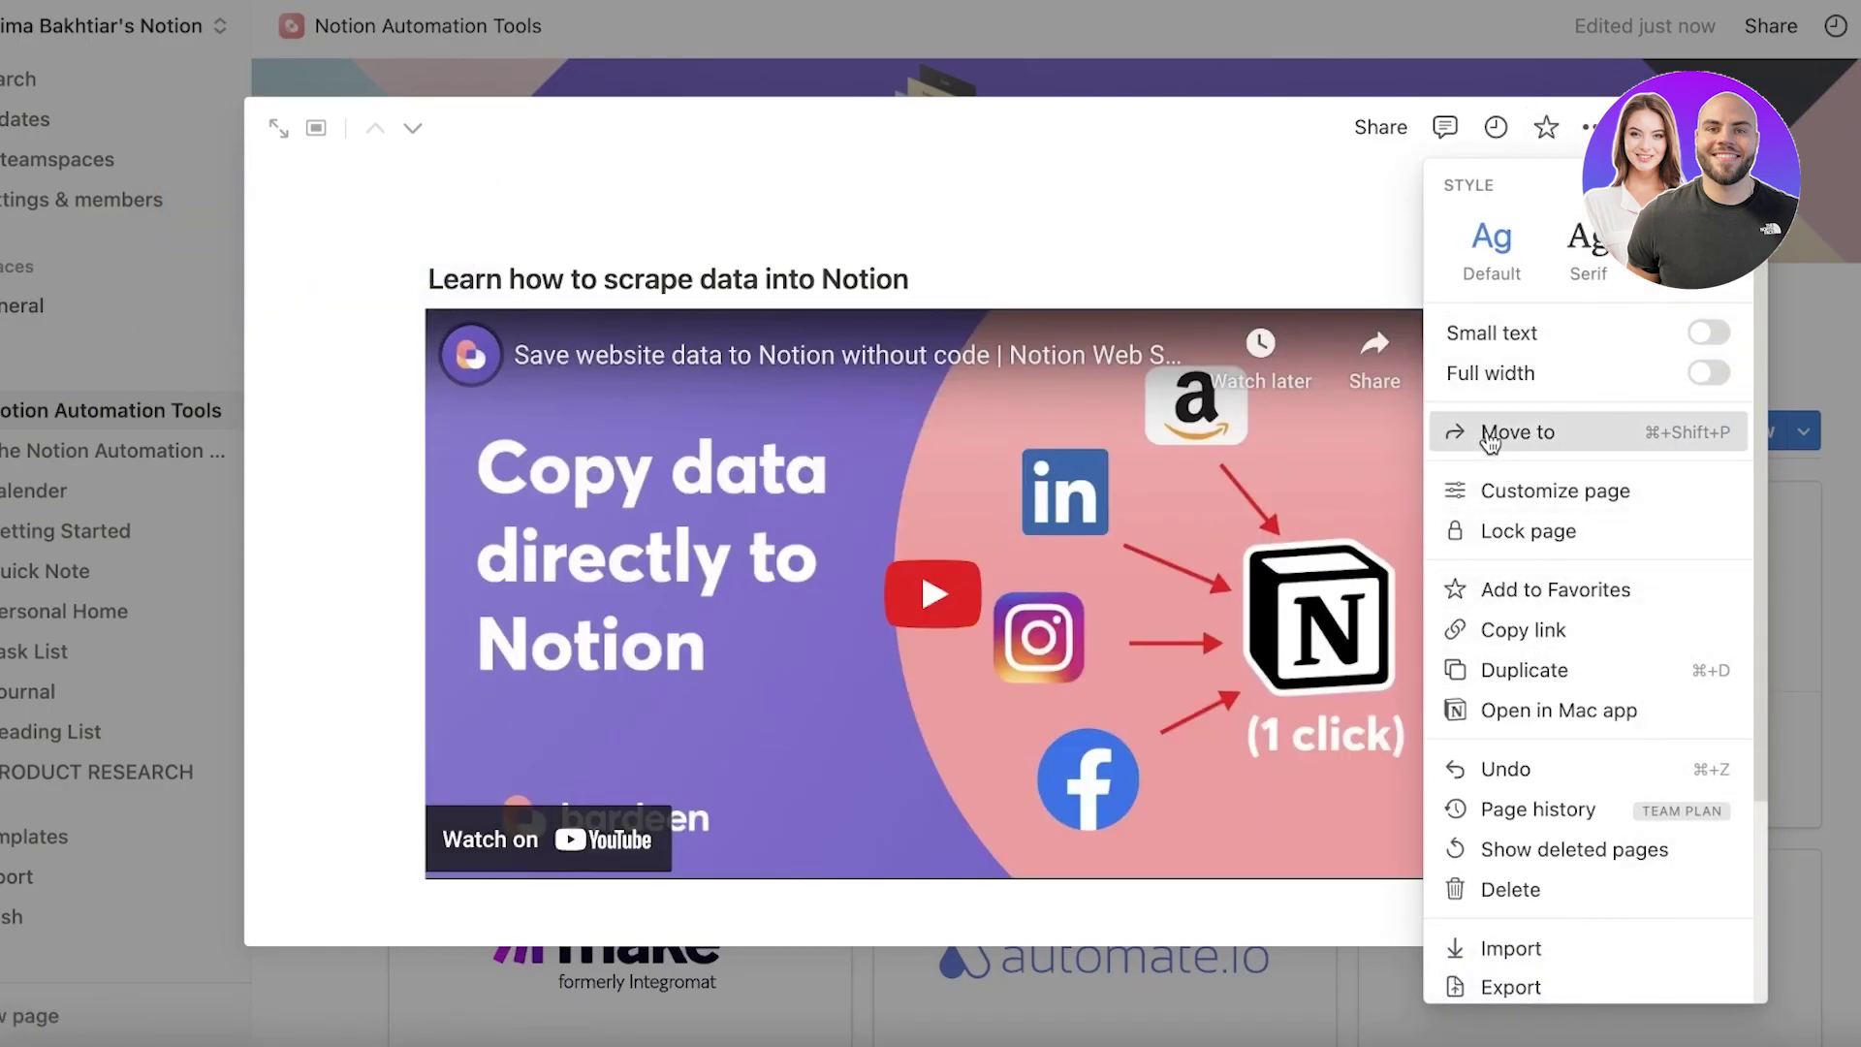
{"action": "left_click", "coordinate": [1518, 433]}
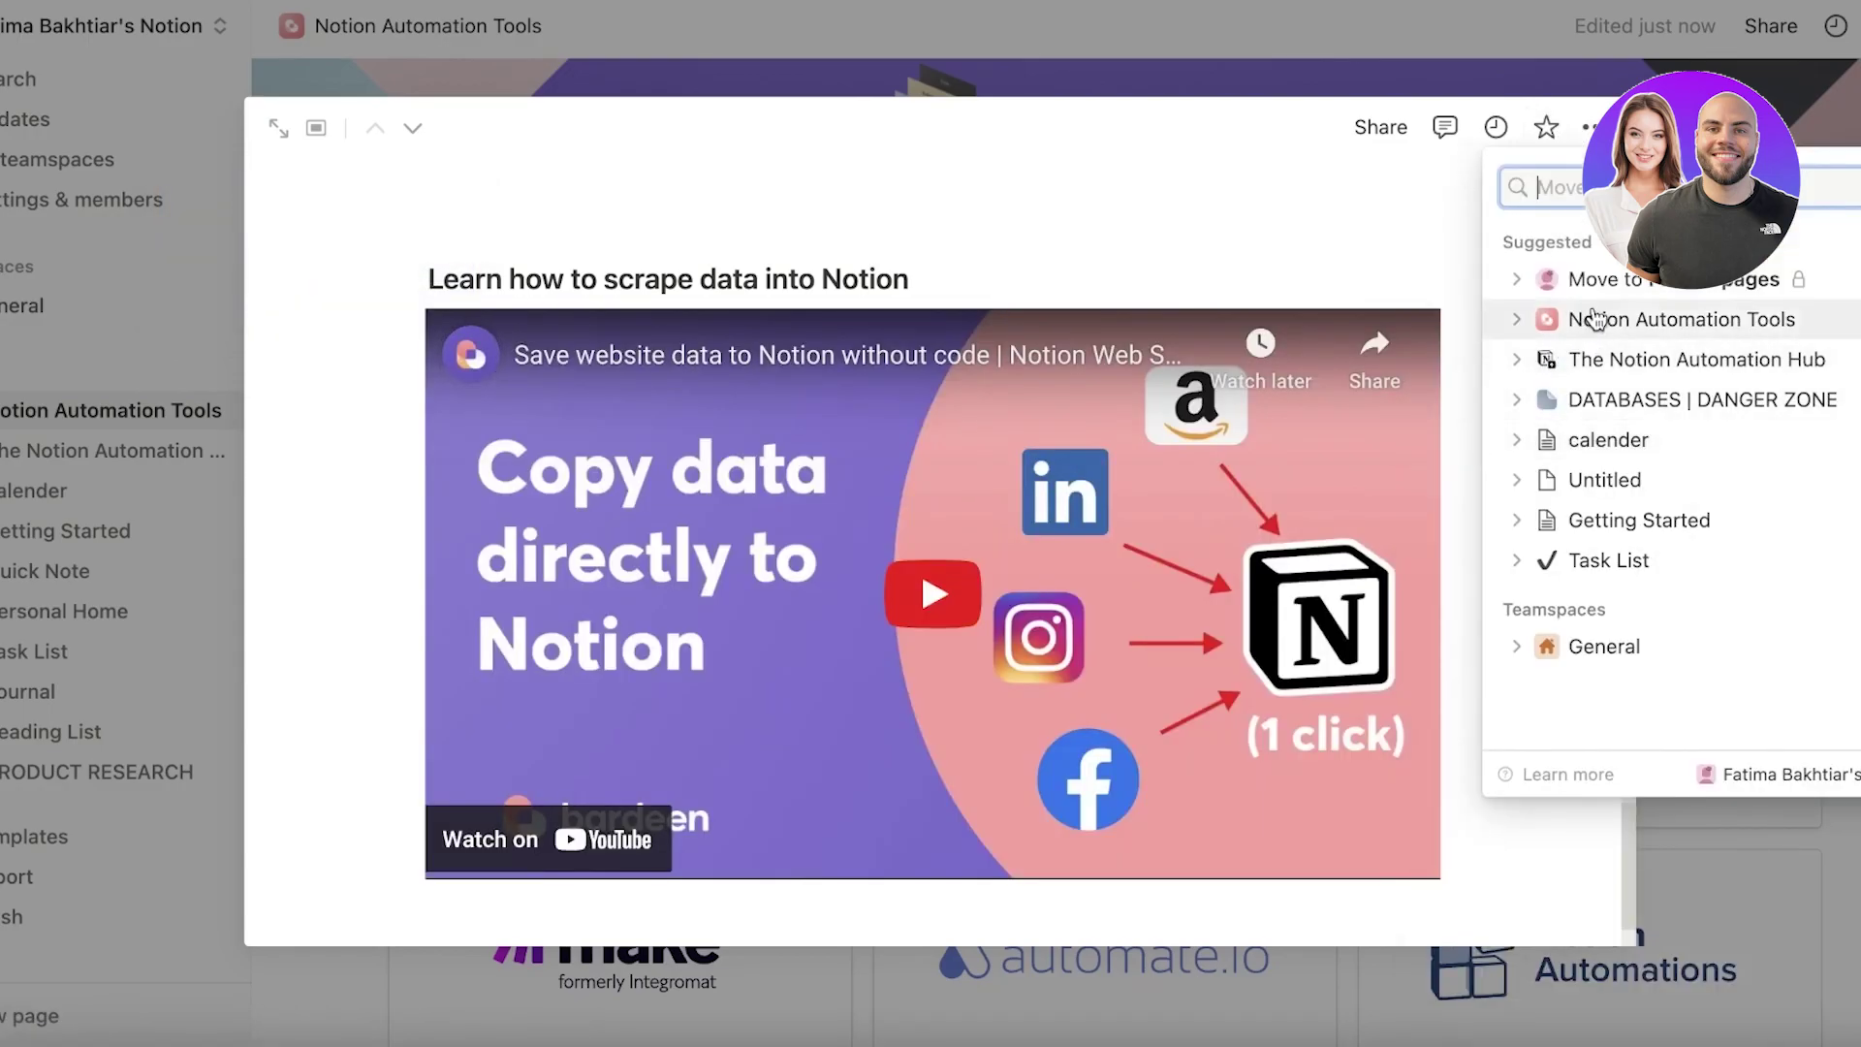
{"action": "left_click", "coordinate": [1530, 361]}
Step: Open The Notion Automation Hub page and expand its list of subpages
{"action": "left_click", "coordinate": [155, 452]}
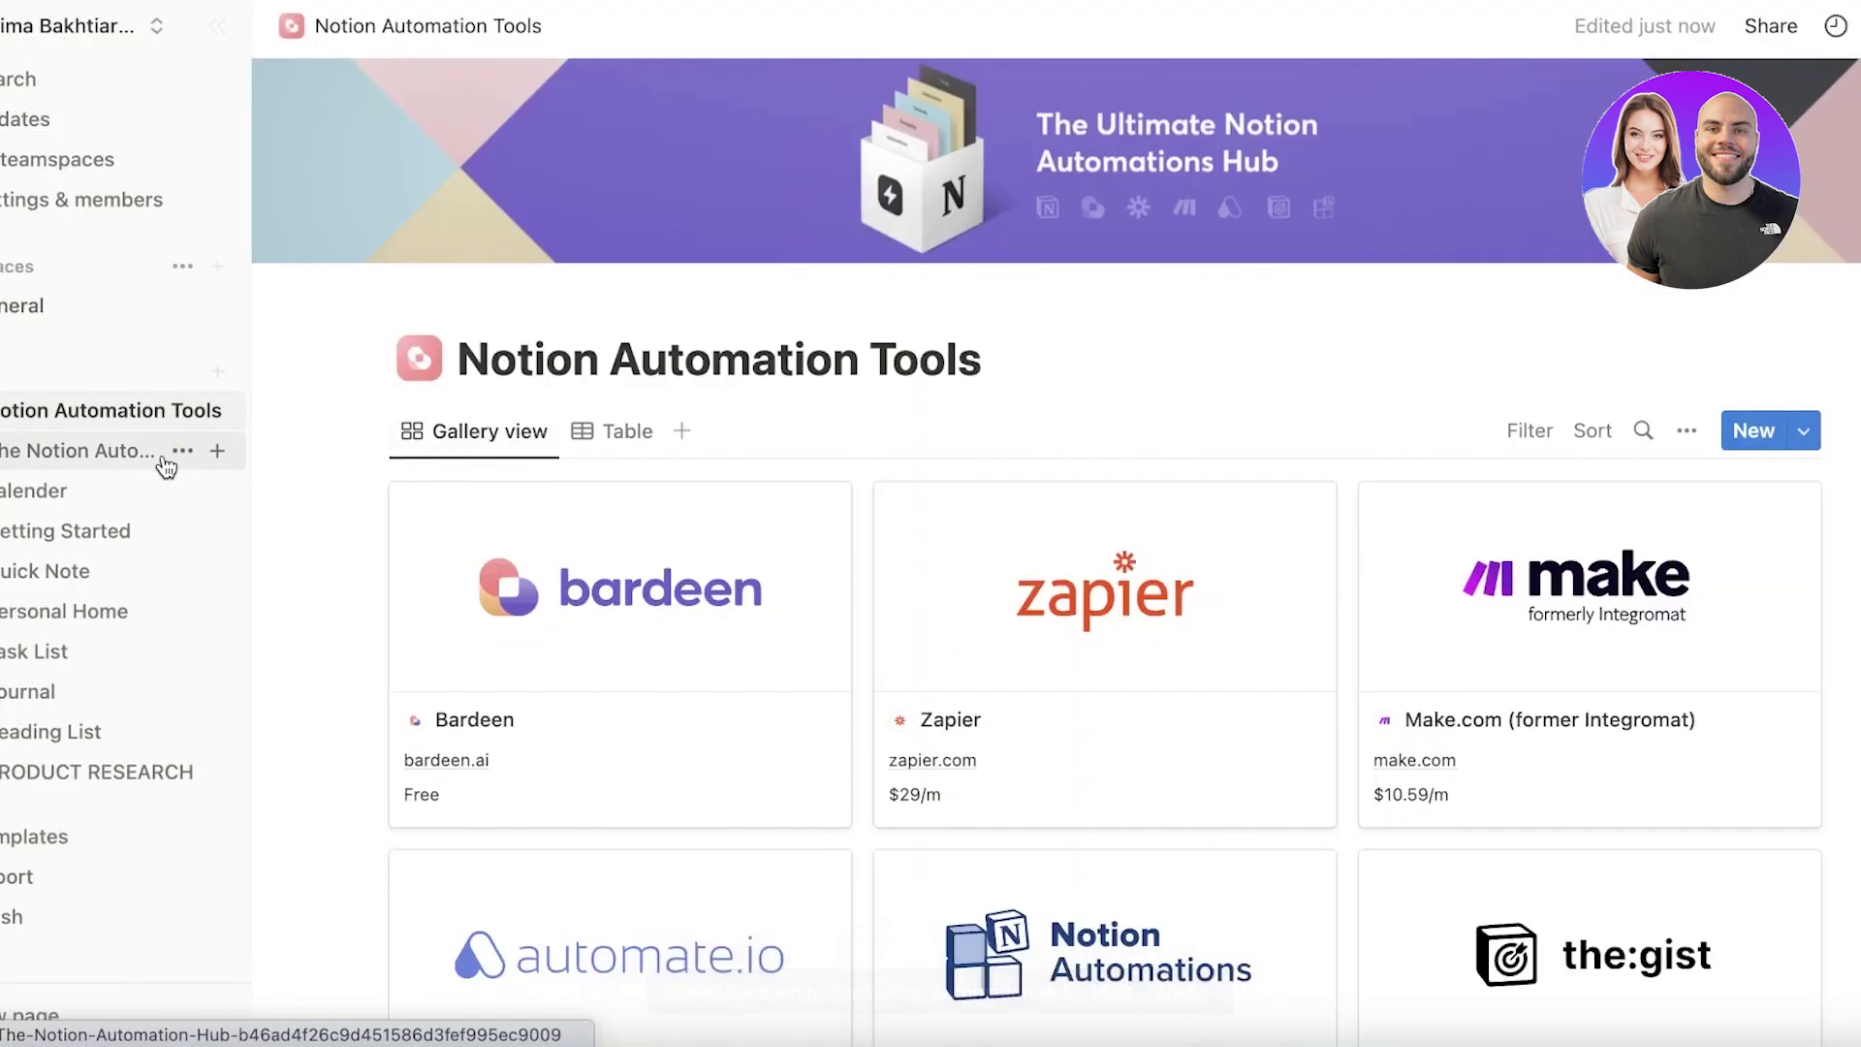
{"action": "left_click", "coordinate": [97, 452]}
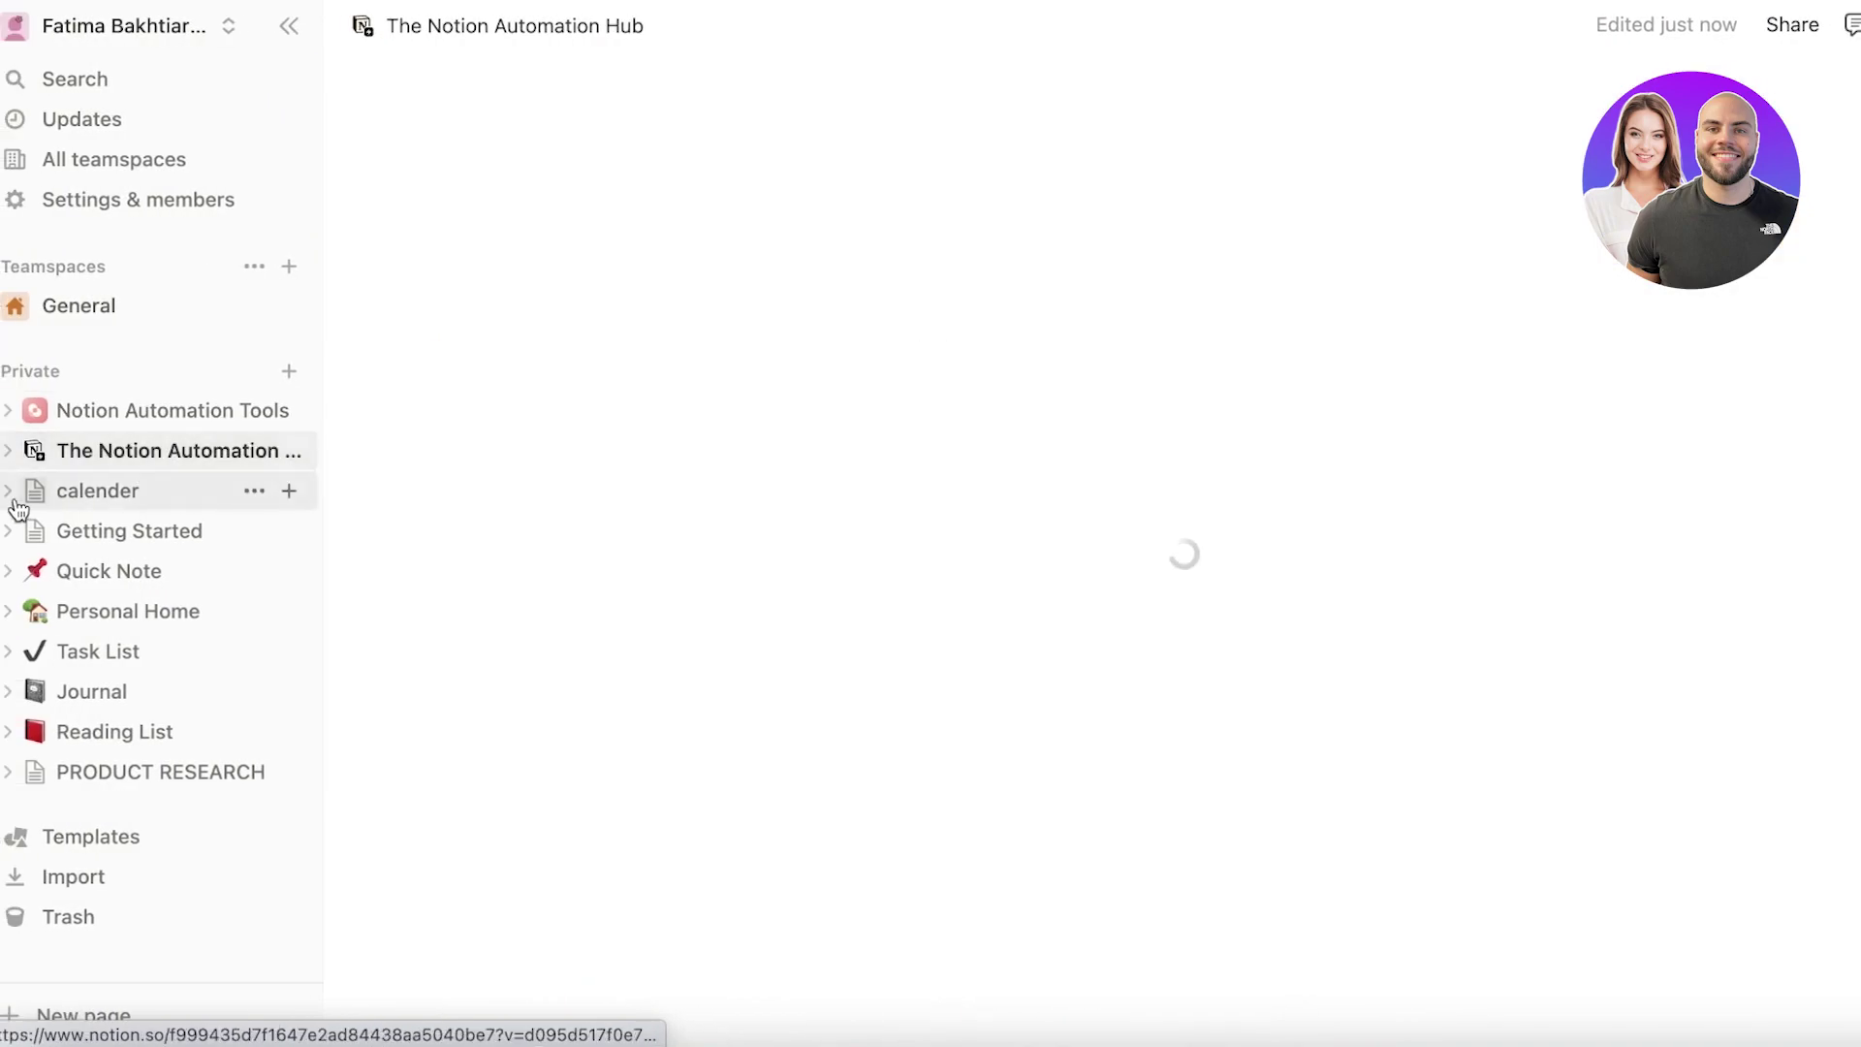
{"action": "left_click", "coordinate": [8, 451]}
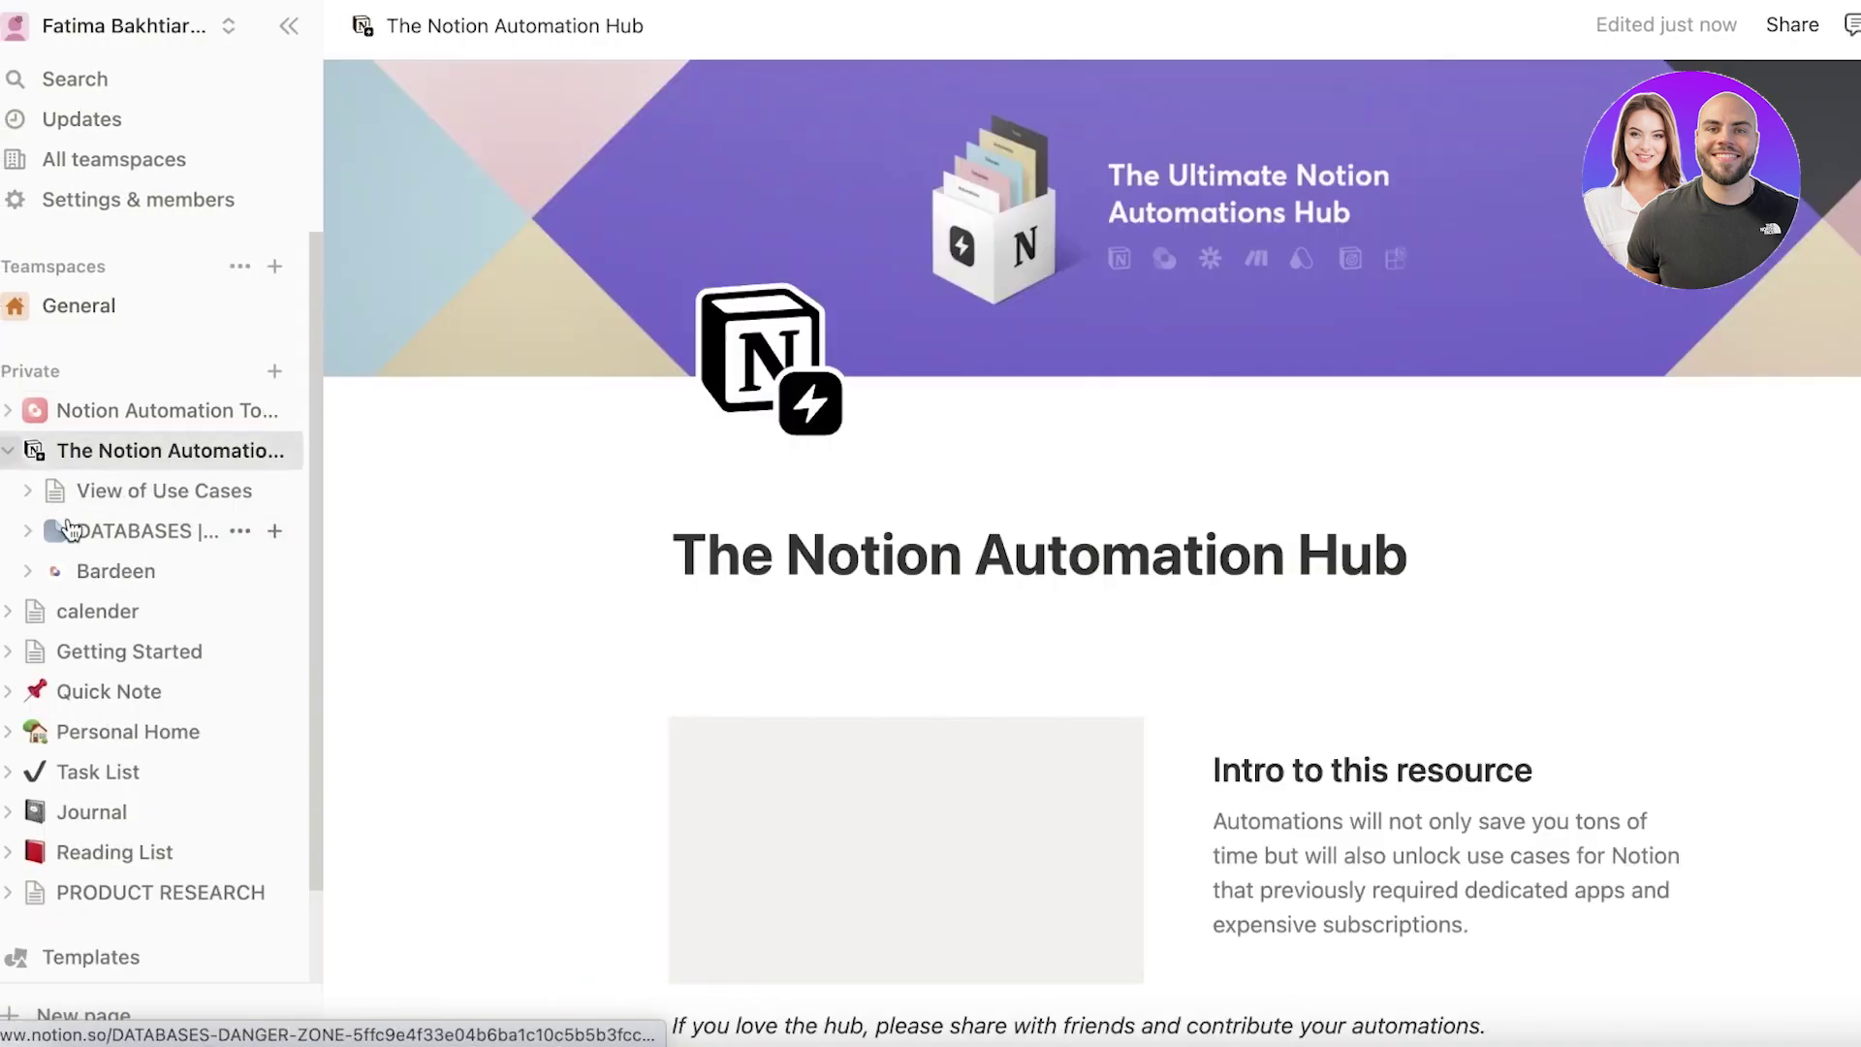
Step: Add a Calendar database page inside Bardeen with the calender database as its data source
{"action": "left_click", "coordinate": [97, 571]}
{"action": "left_click", "coordinate": [276, 571]}
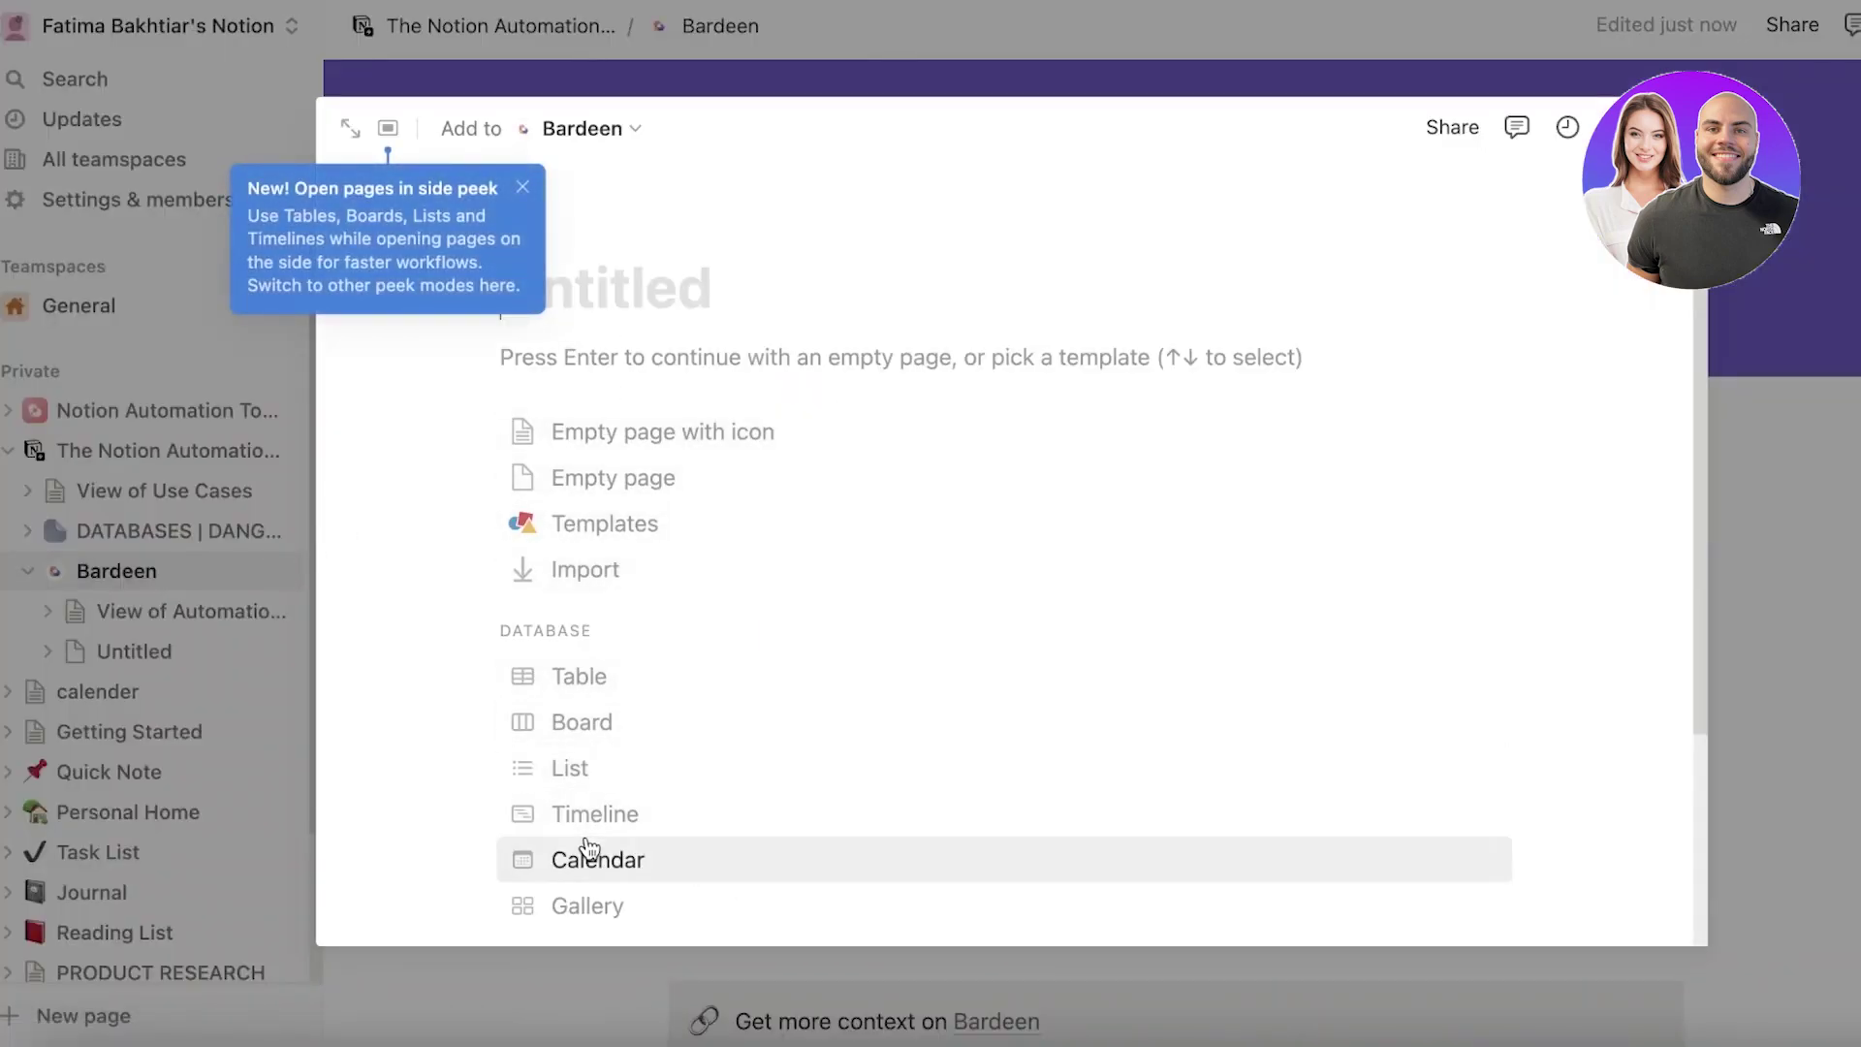
{"action": "left_click", "coordinate": [533, 858]}
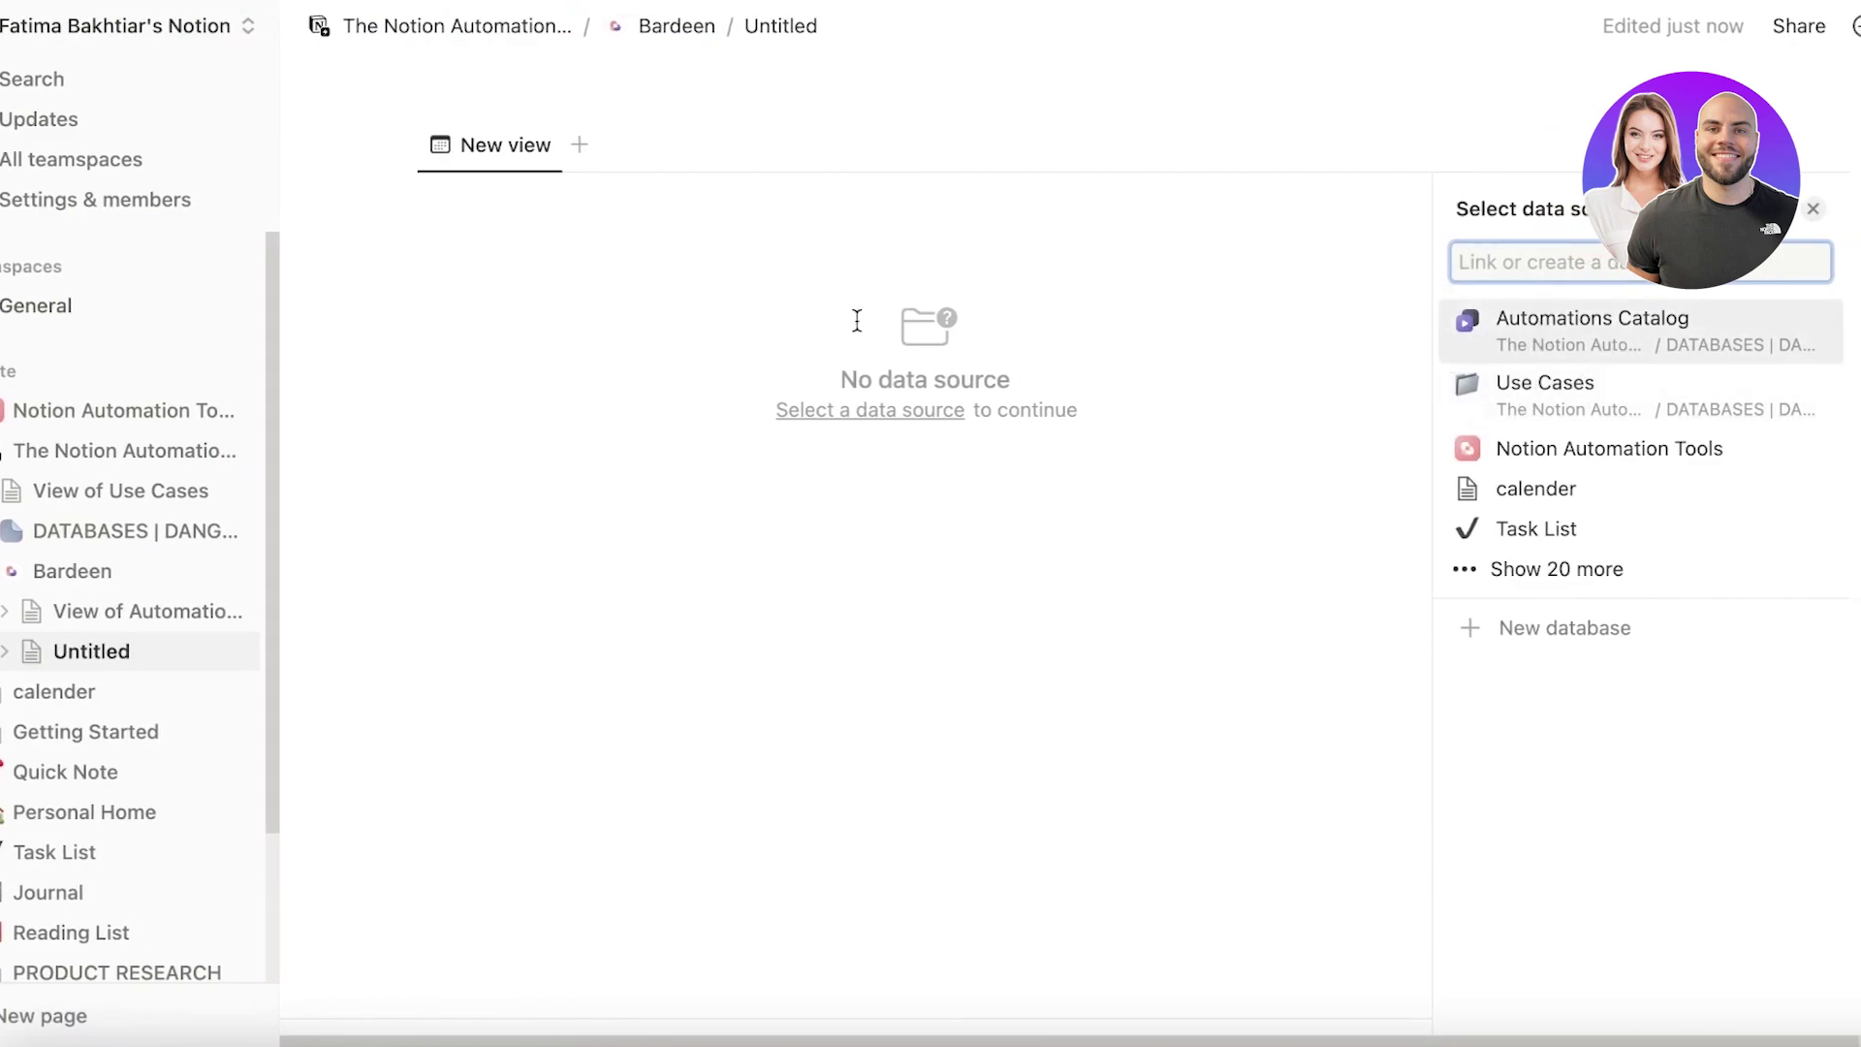
{"action": "left_click", "coordinate": [1518, 493]}
{"action": "left_click", "coordinate": [1527, 251]}
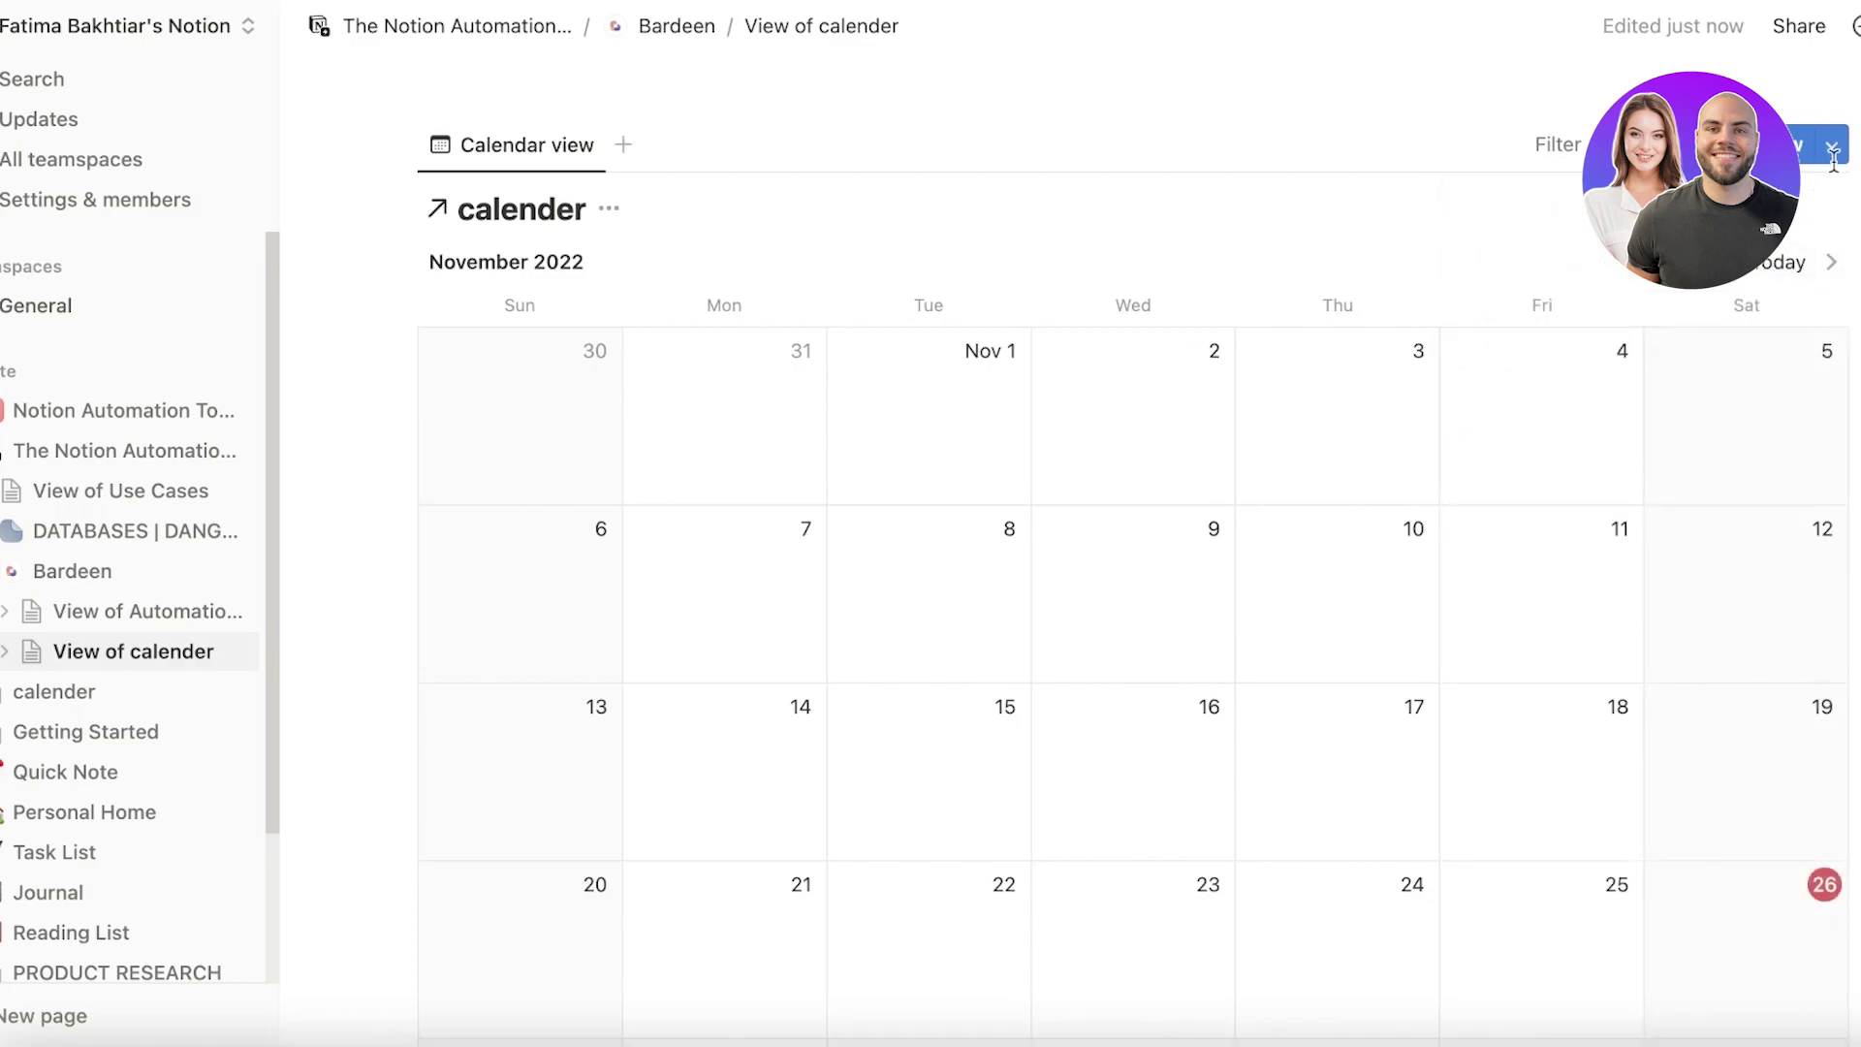
Step: Start a new page inside Bardeen and browse its template gallery
{"action": "left_click", "coordinate": [155, 571]}
{"action": "left_click", "coordinate": [232, 572]}
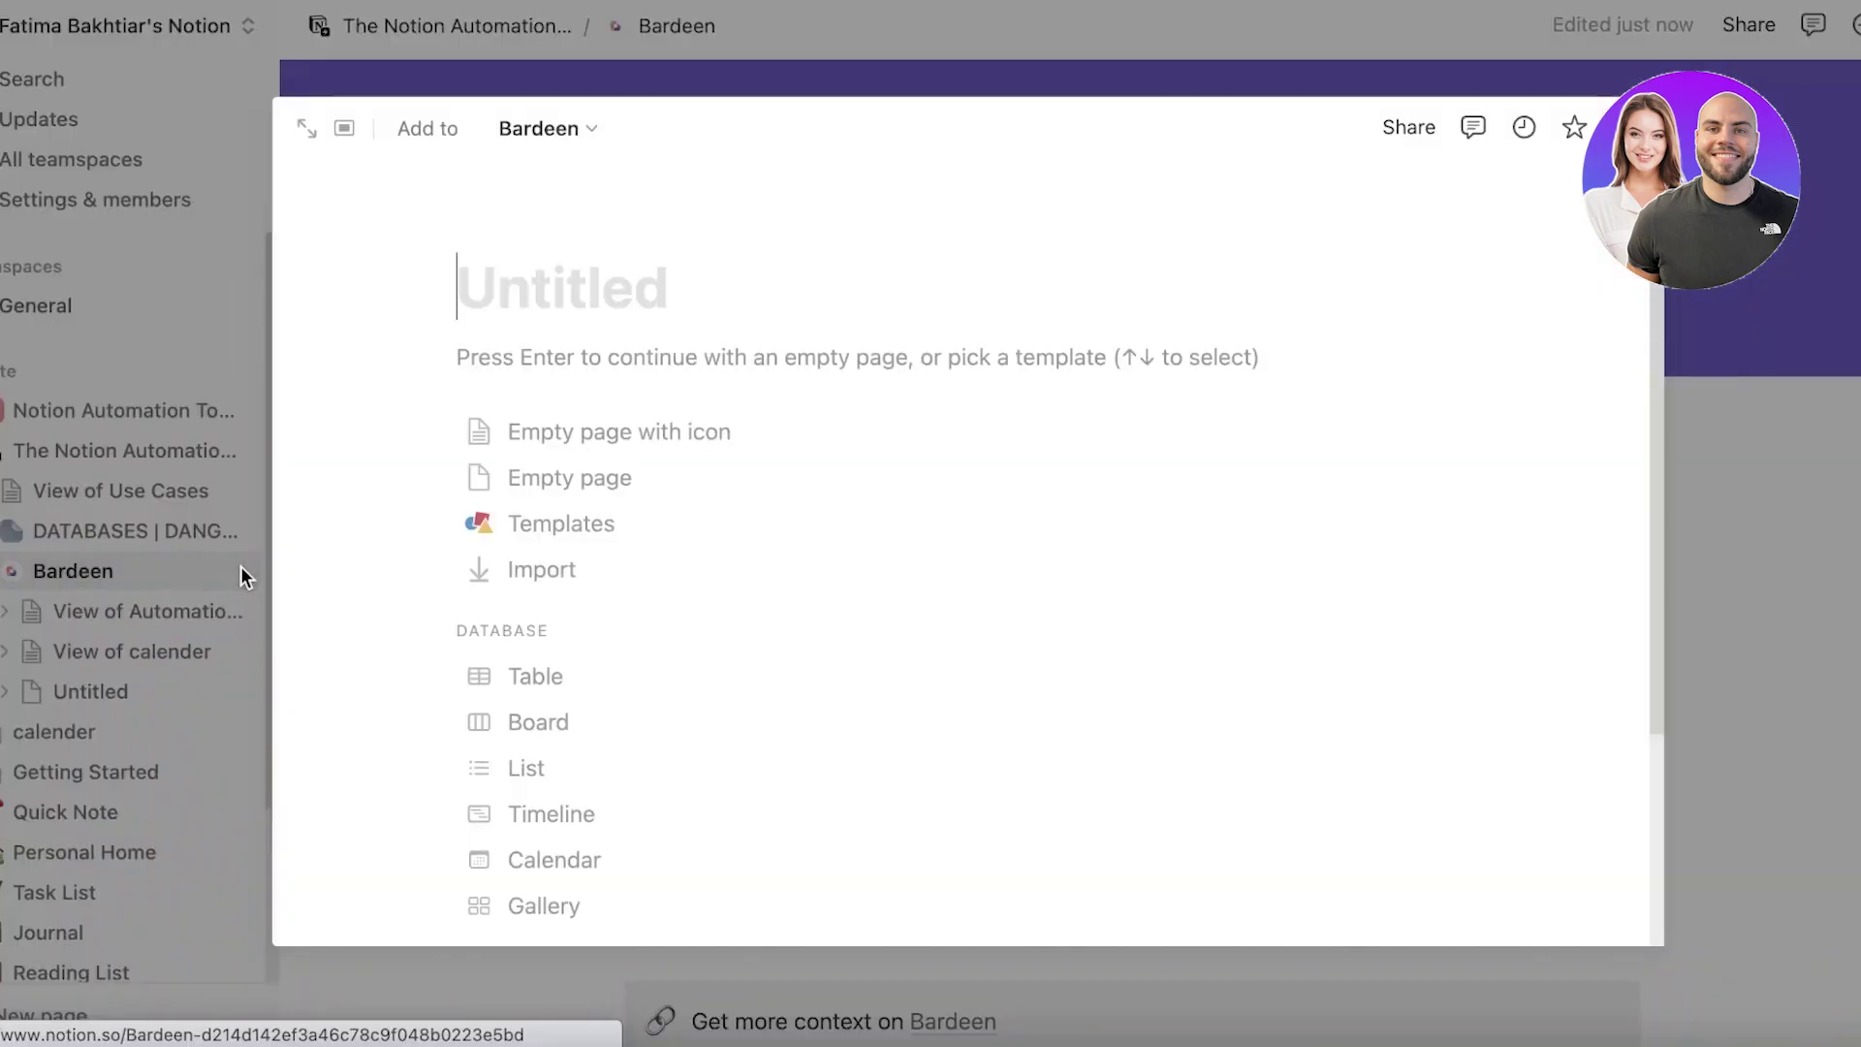
{"action": "left_click", "coordinate": [568, 525]}
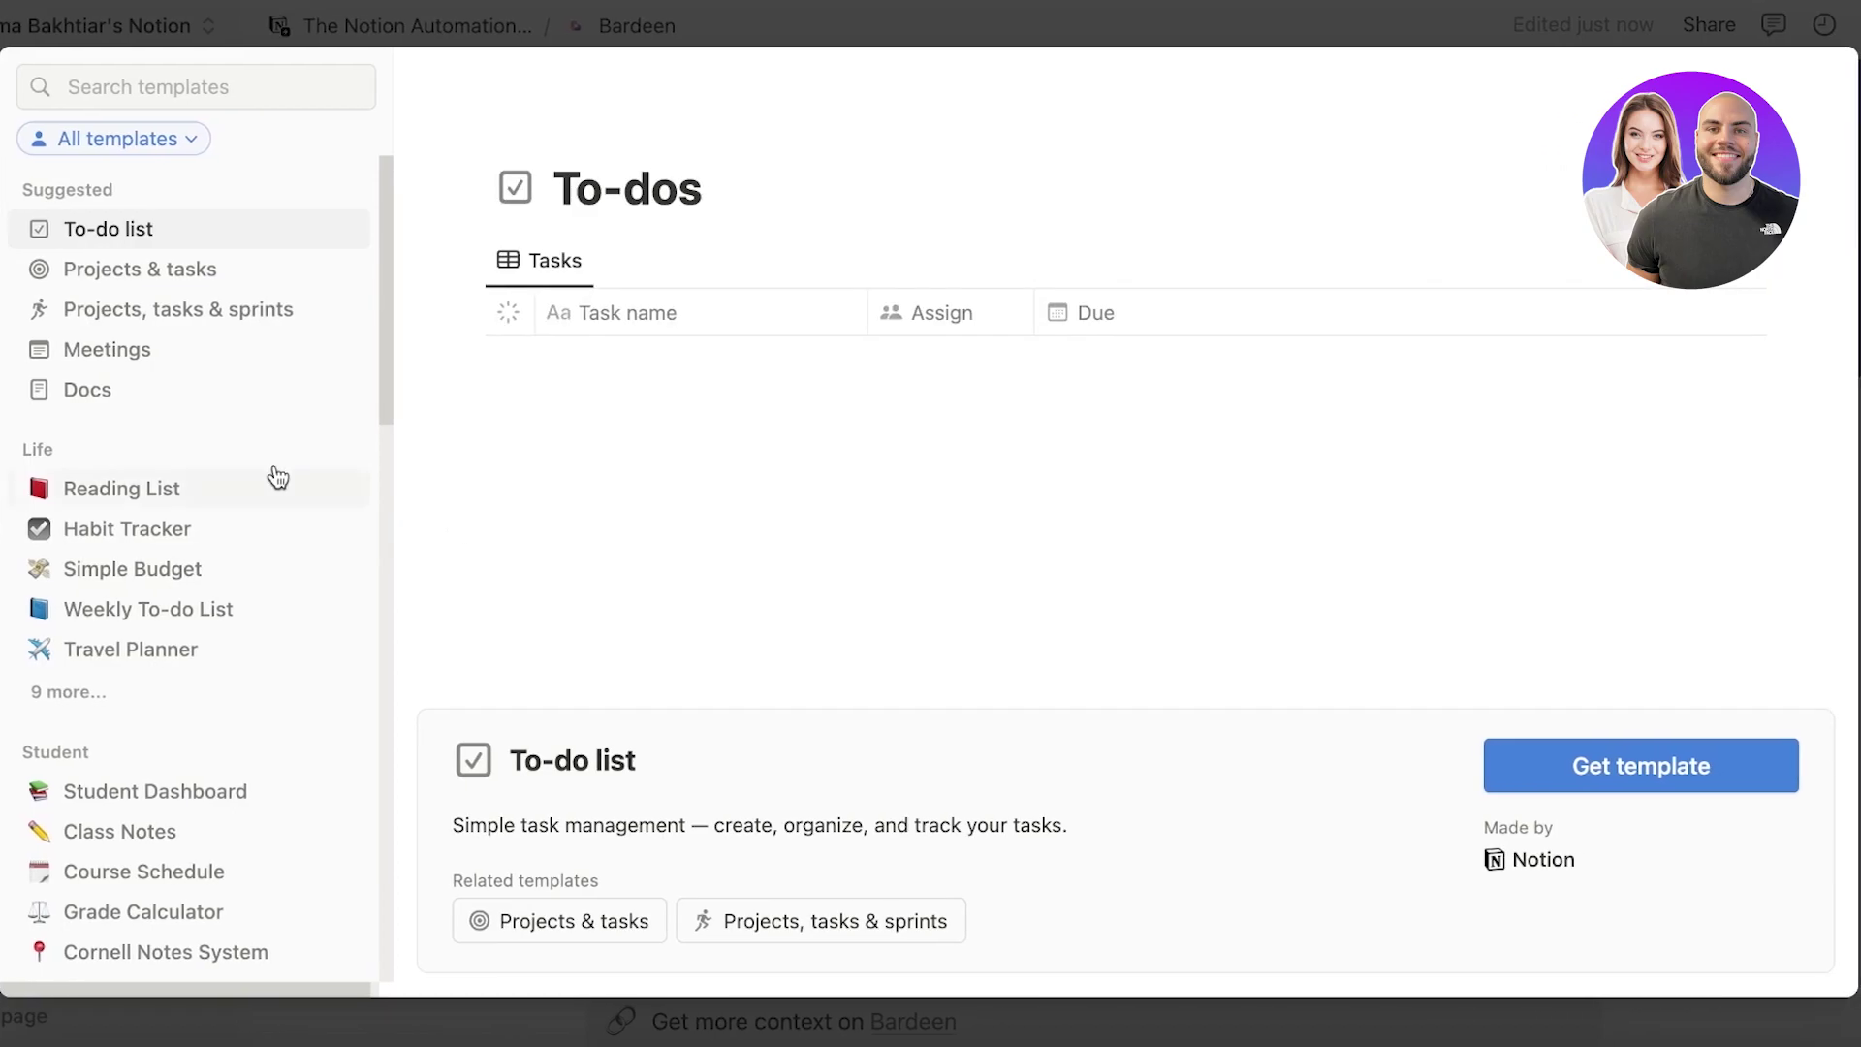
{"action": "scroll", "coordinate": [371, 372], "scroll_direction": "down", "scroll_amount": 1}
{"action": "scroll", "coordinate": [330, 372], "scroll_direction": "down", "scroll_amount": 15}
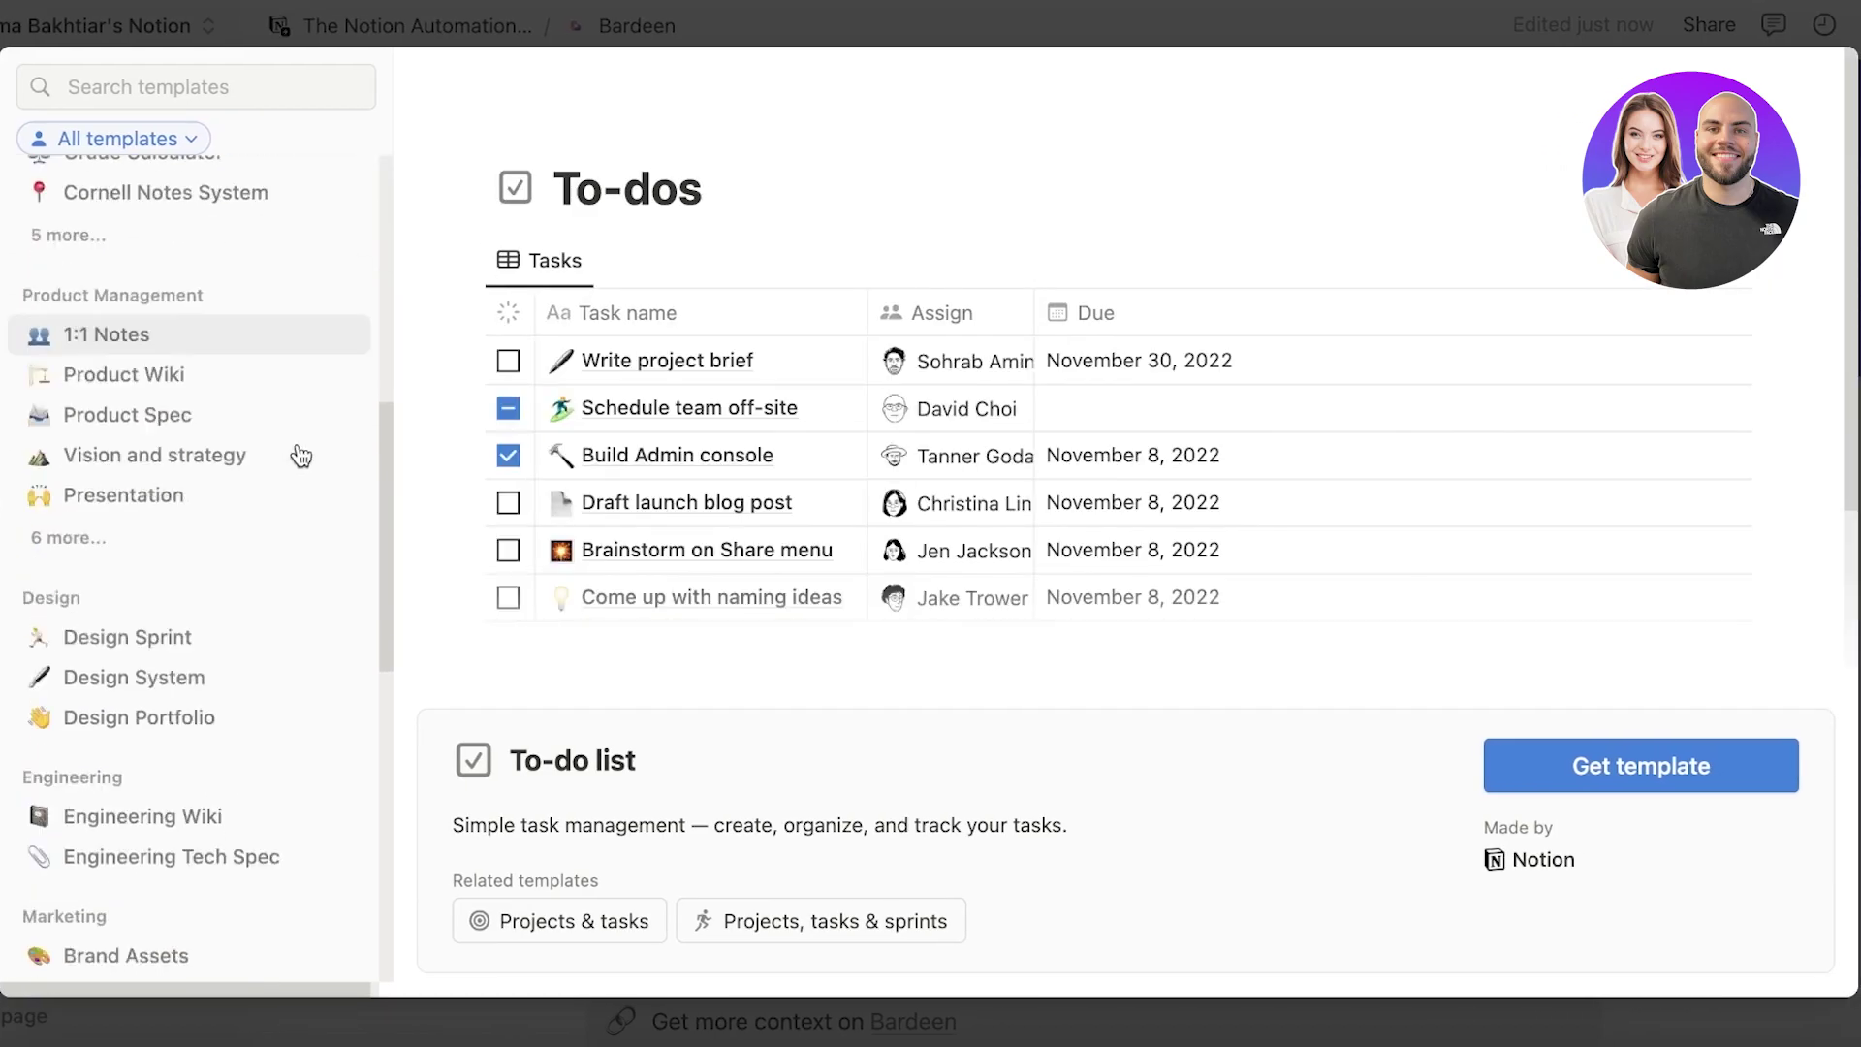
{"action": "key", "text": "Escape"}
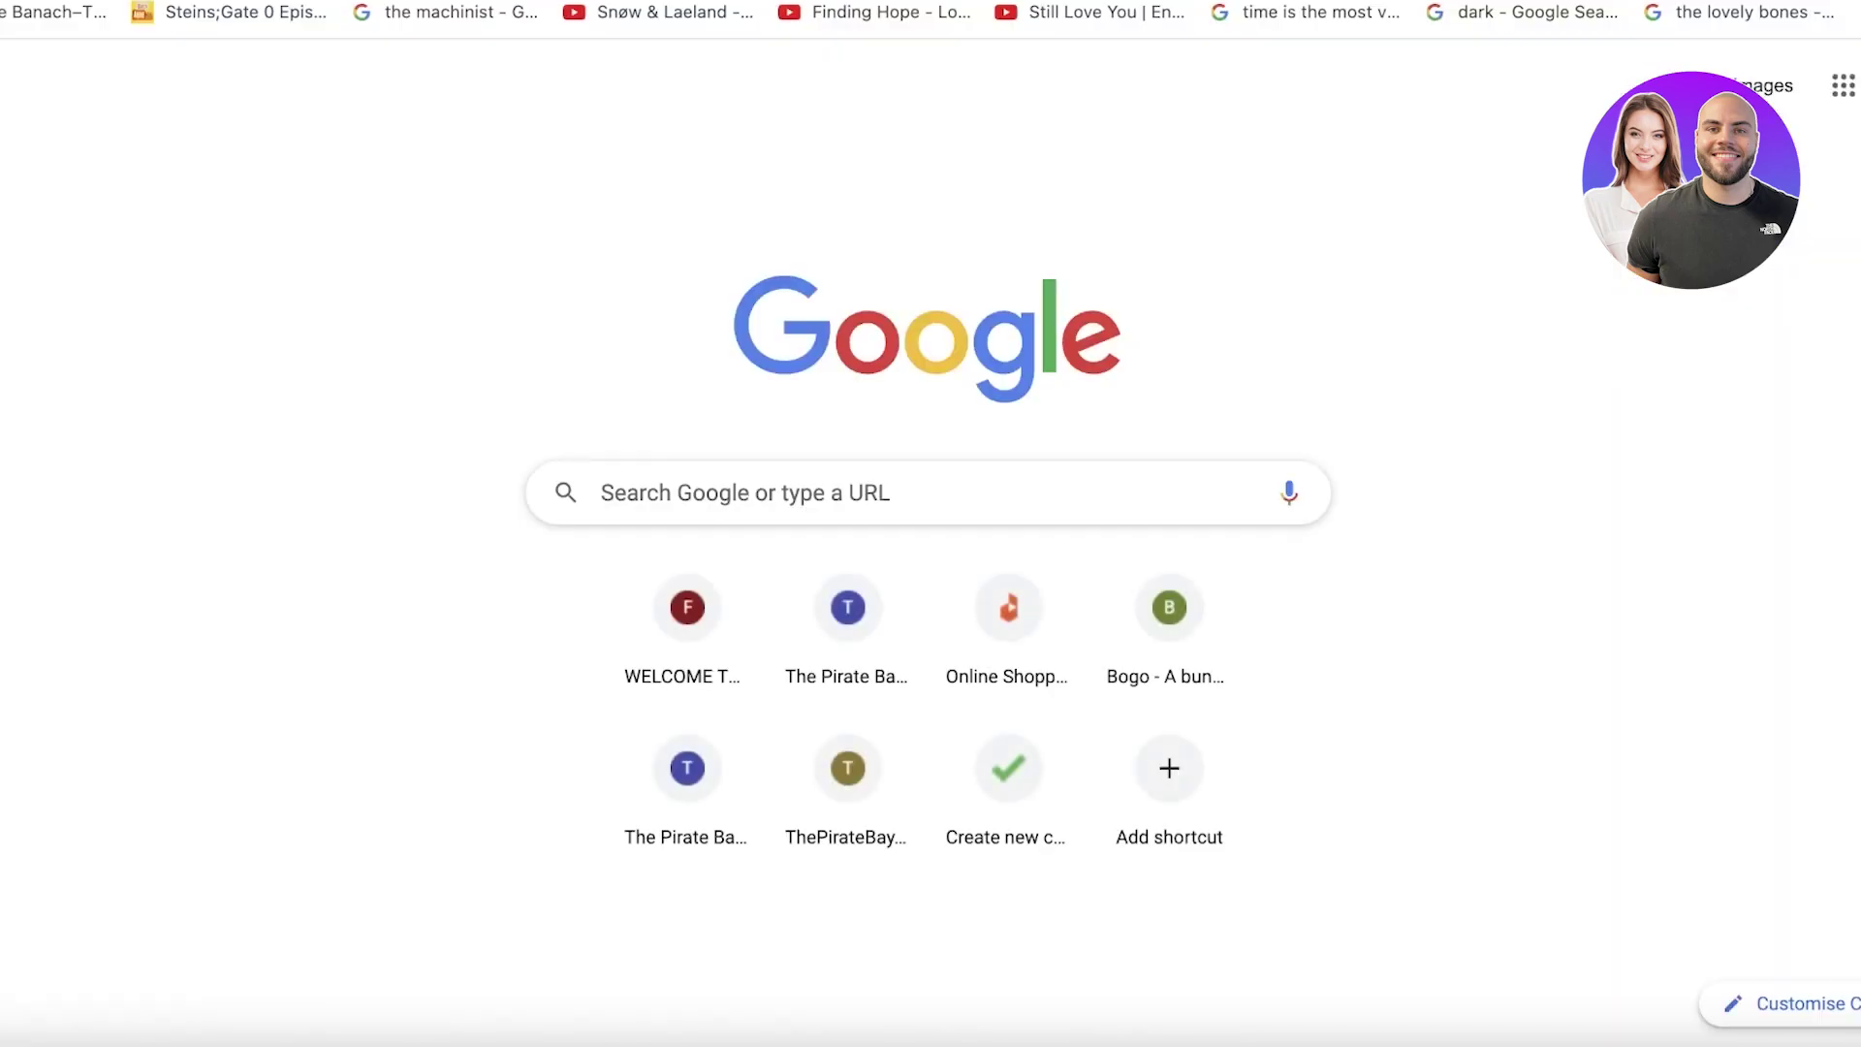
Step: Open the Bardeen page in the Chrome Web Store and install the extension
{"action": "type", "text": "b"}
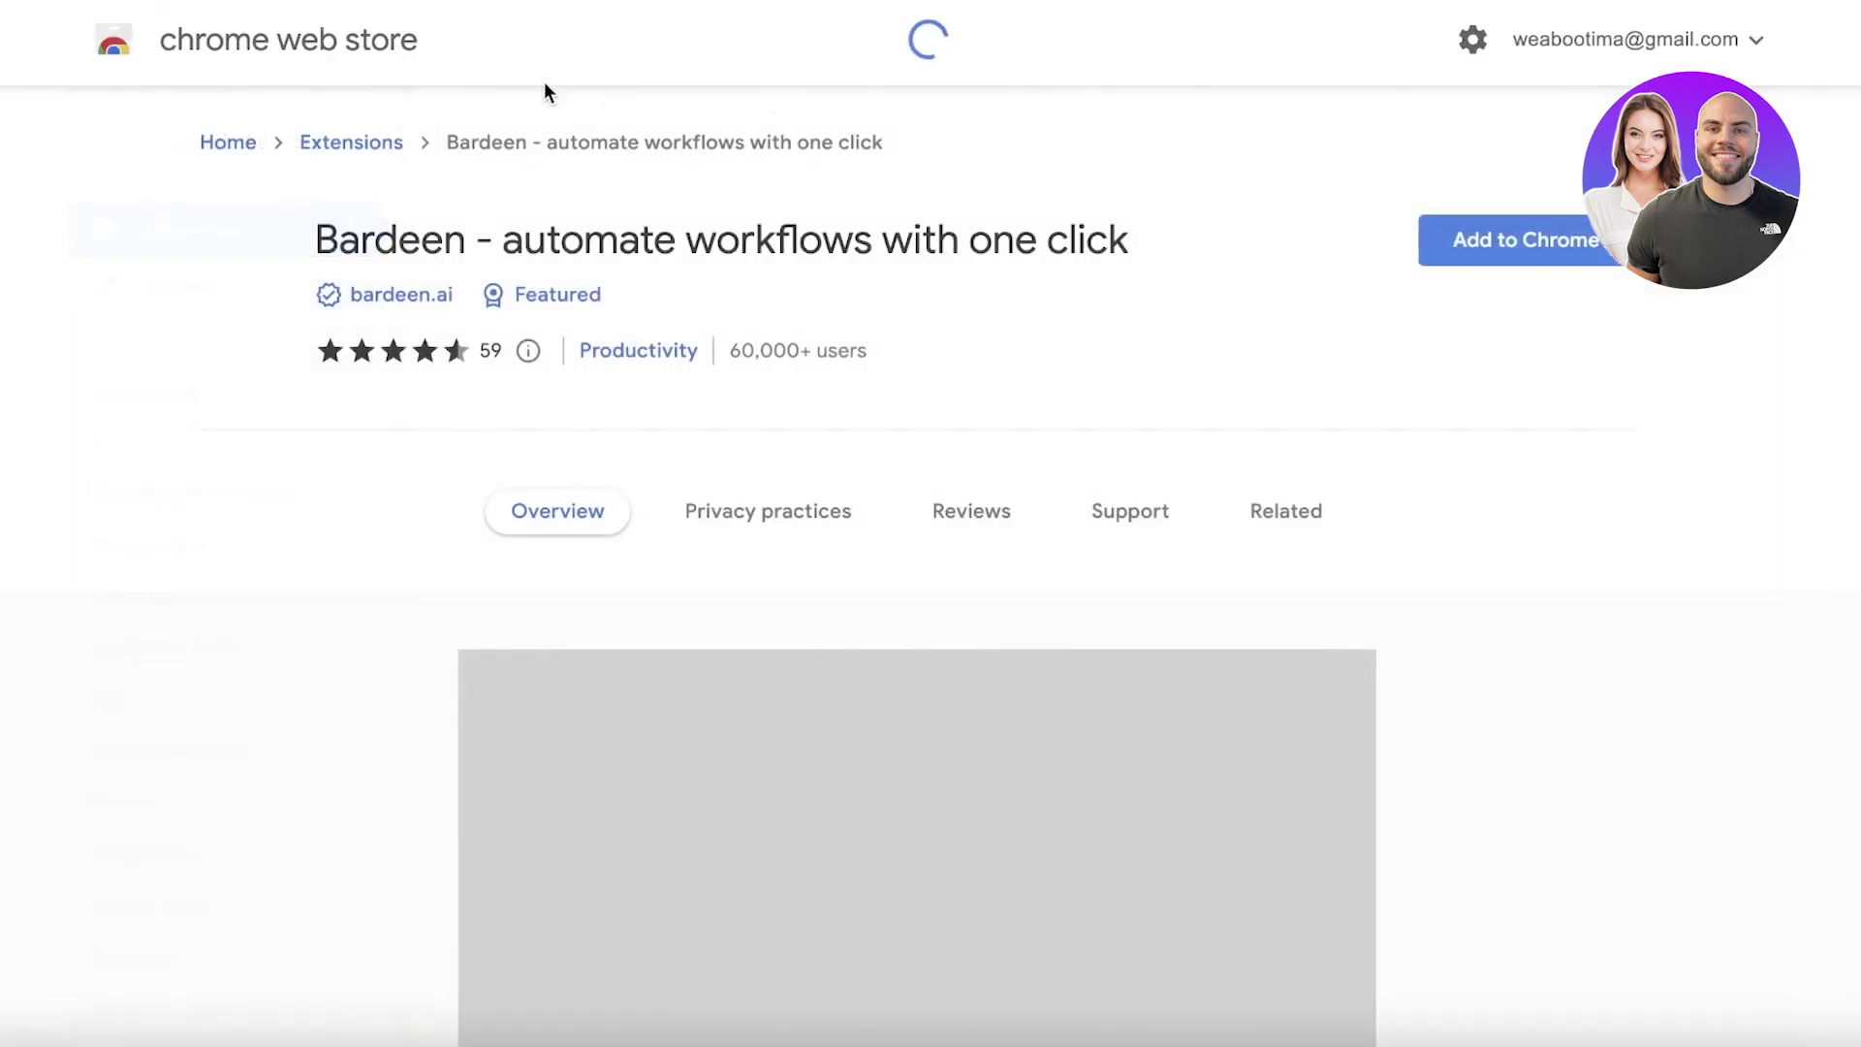
{"action": "left_click", "coordinate": [1503, 239]}
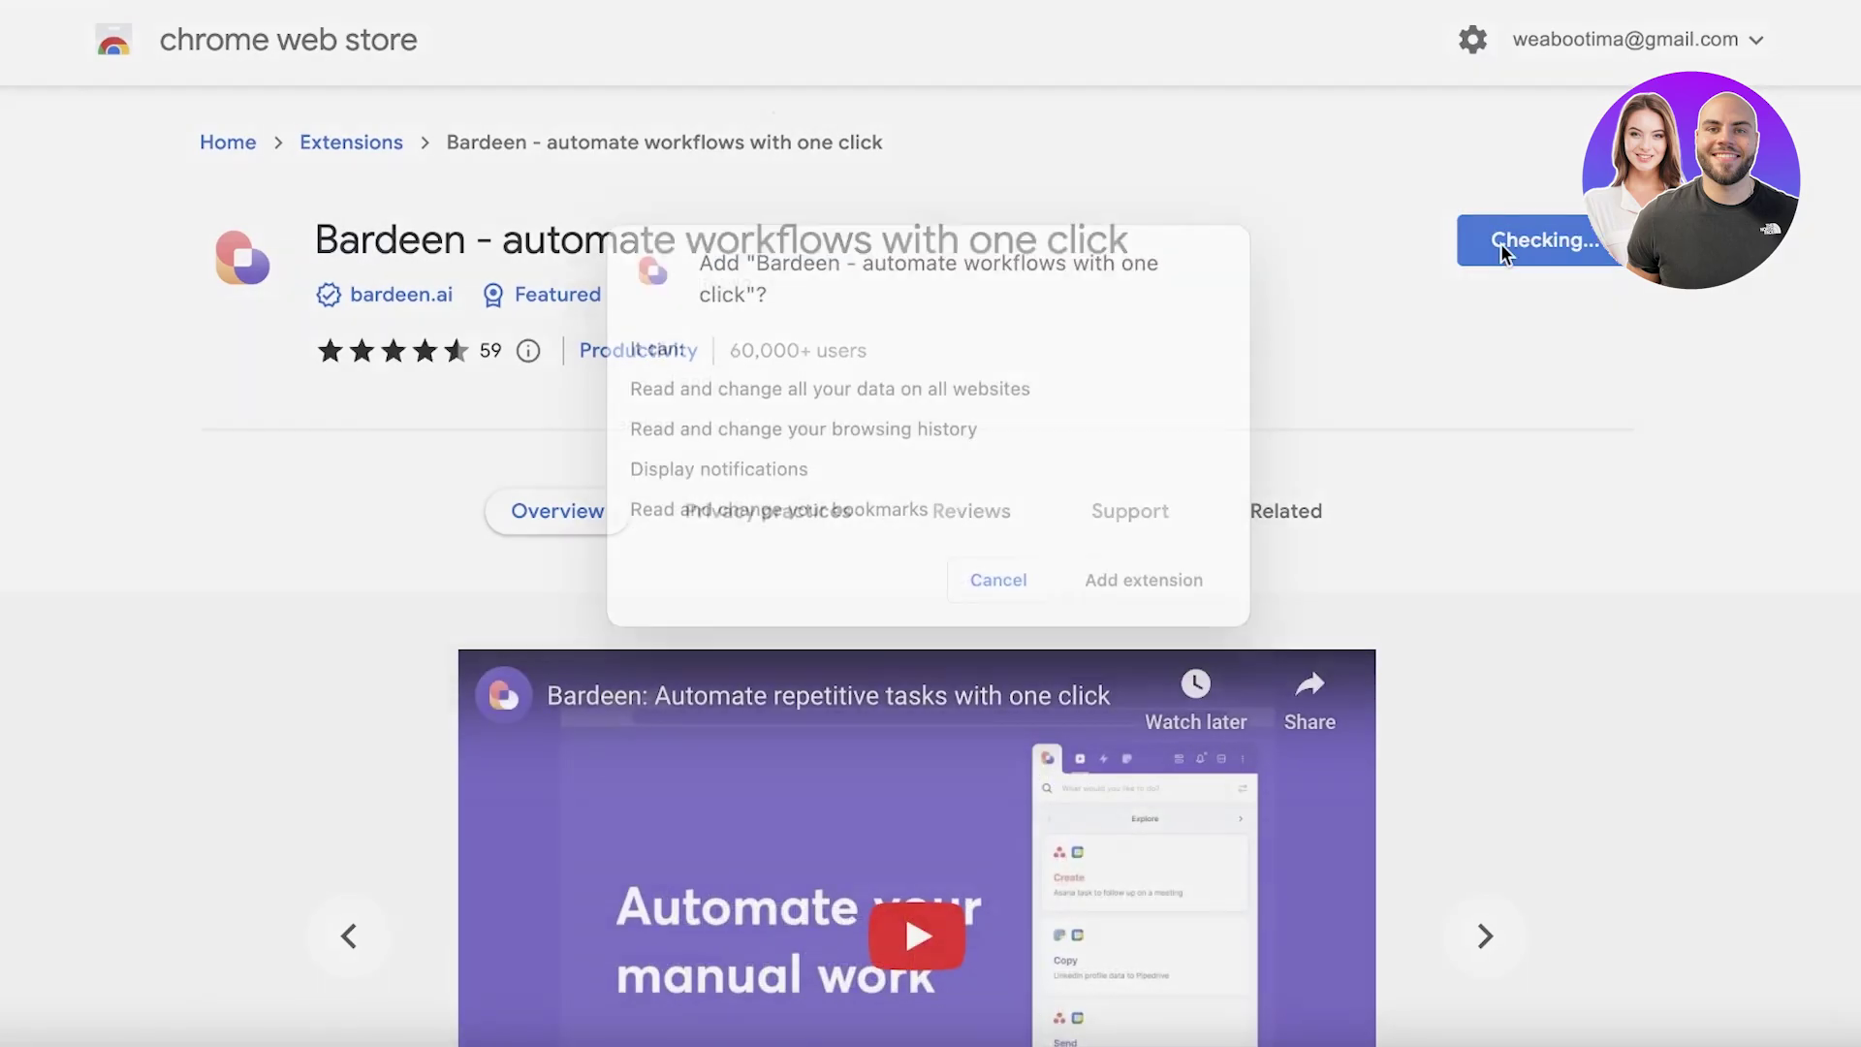
{"action": "left_click", "coordinate": [1181, 620]}
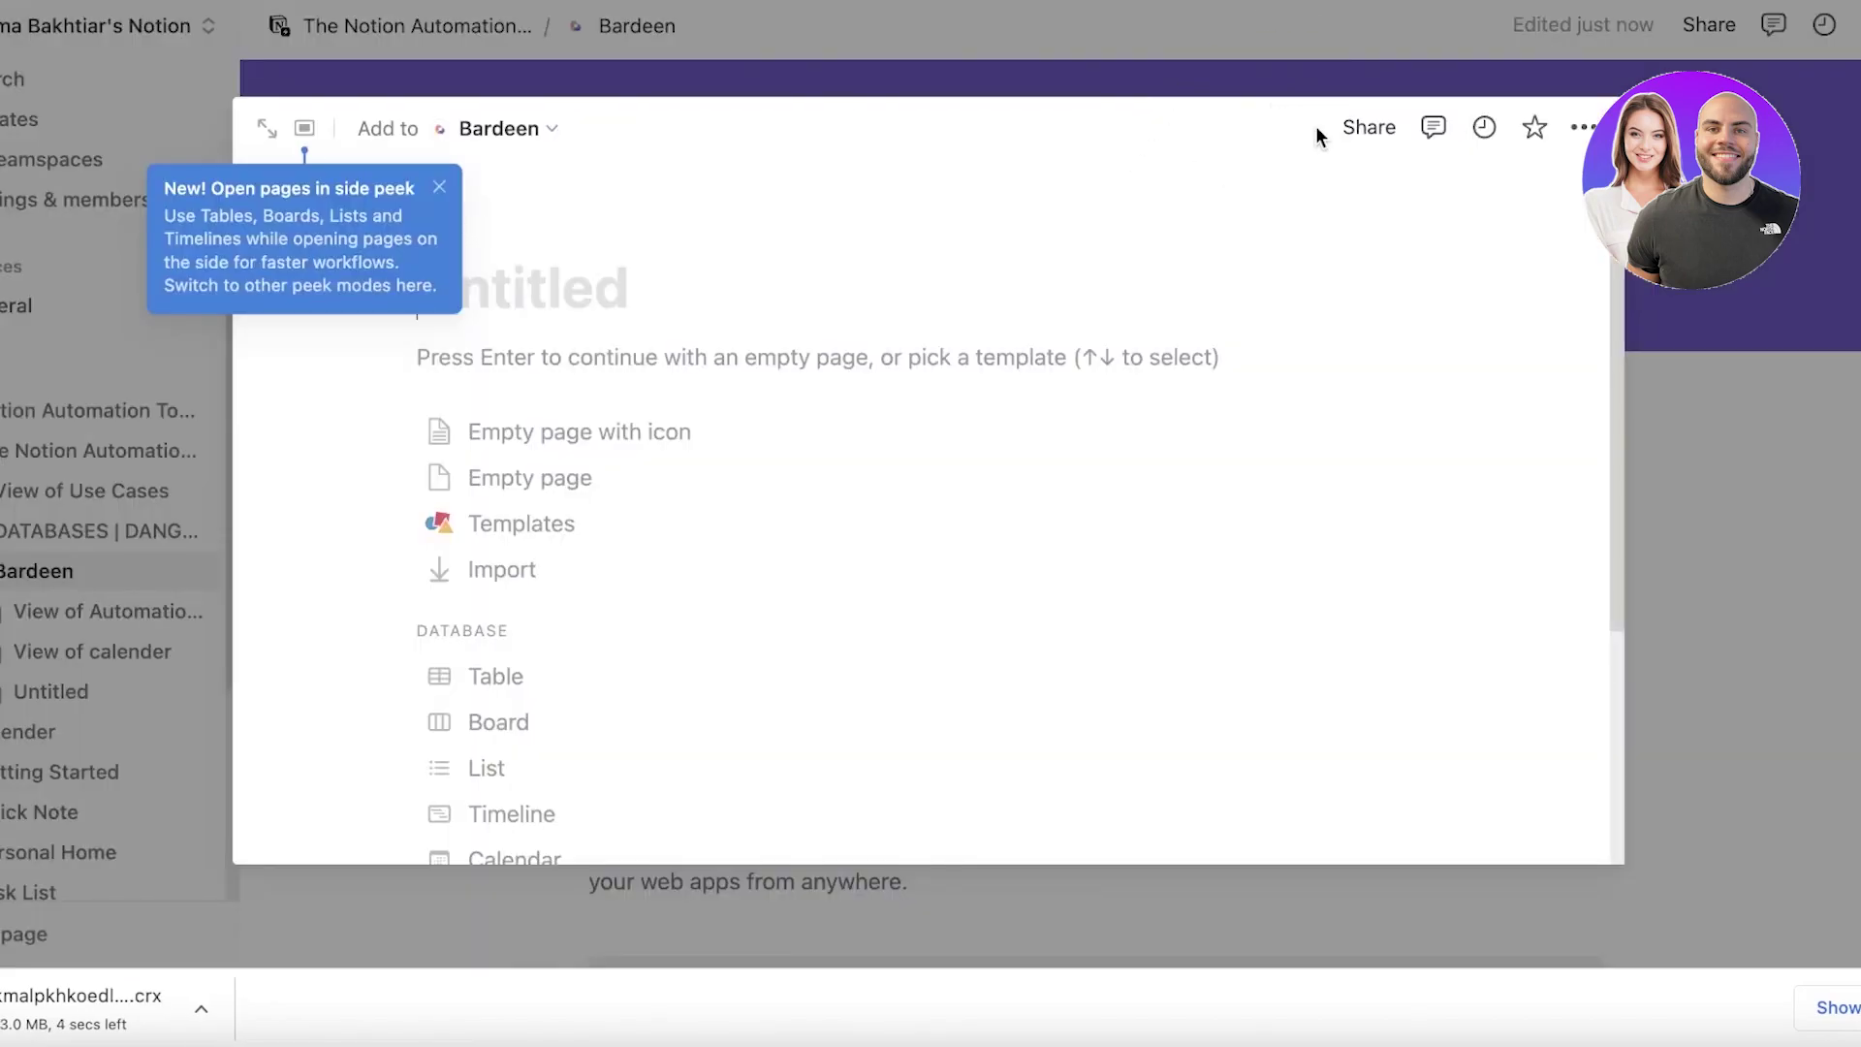
Step: Sign in to Bardeen with the first listed Google account
{"action": "left_click", "coordinate": [49, 500]}
{"action": "scroll", "coordinate": [49, 499], "scroll_direction": "left", "scroll_amount": 2}
{"action": "left_click", "coordinate": [136, 442]}
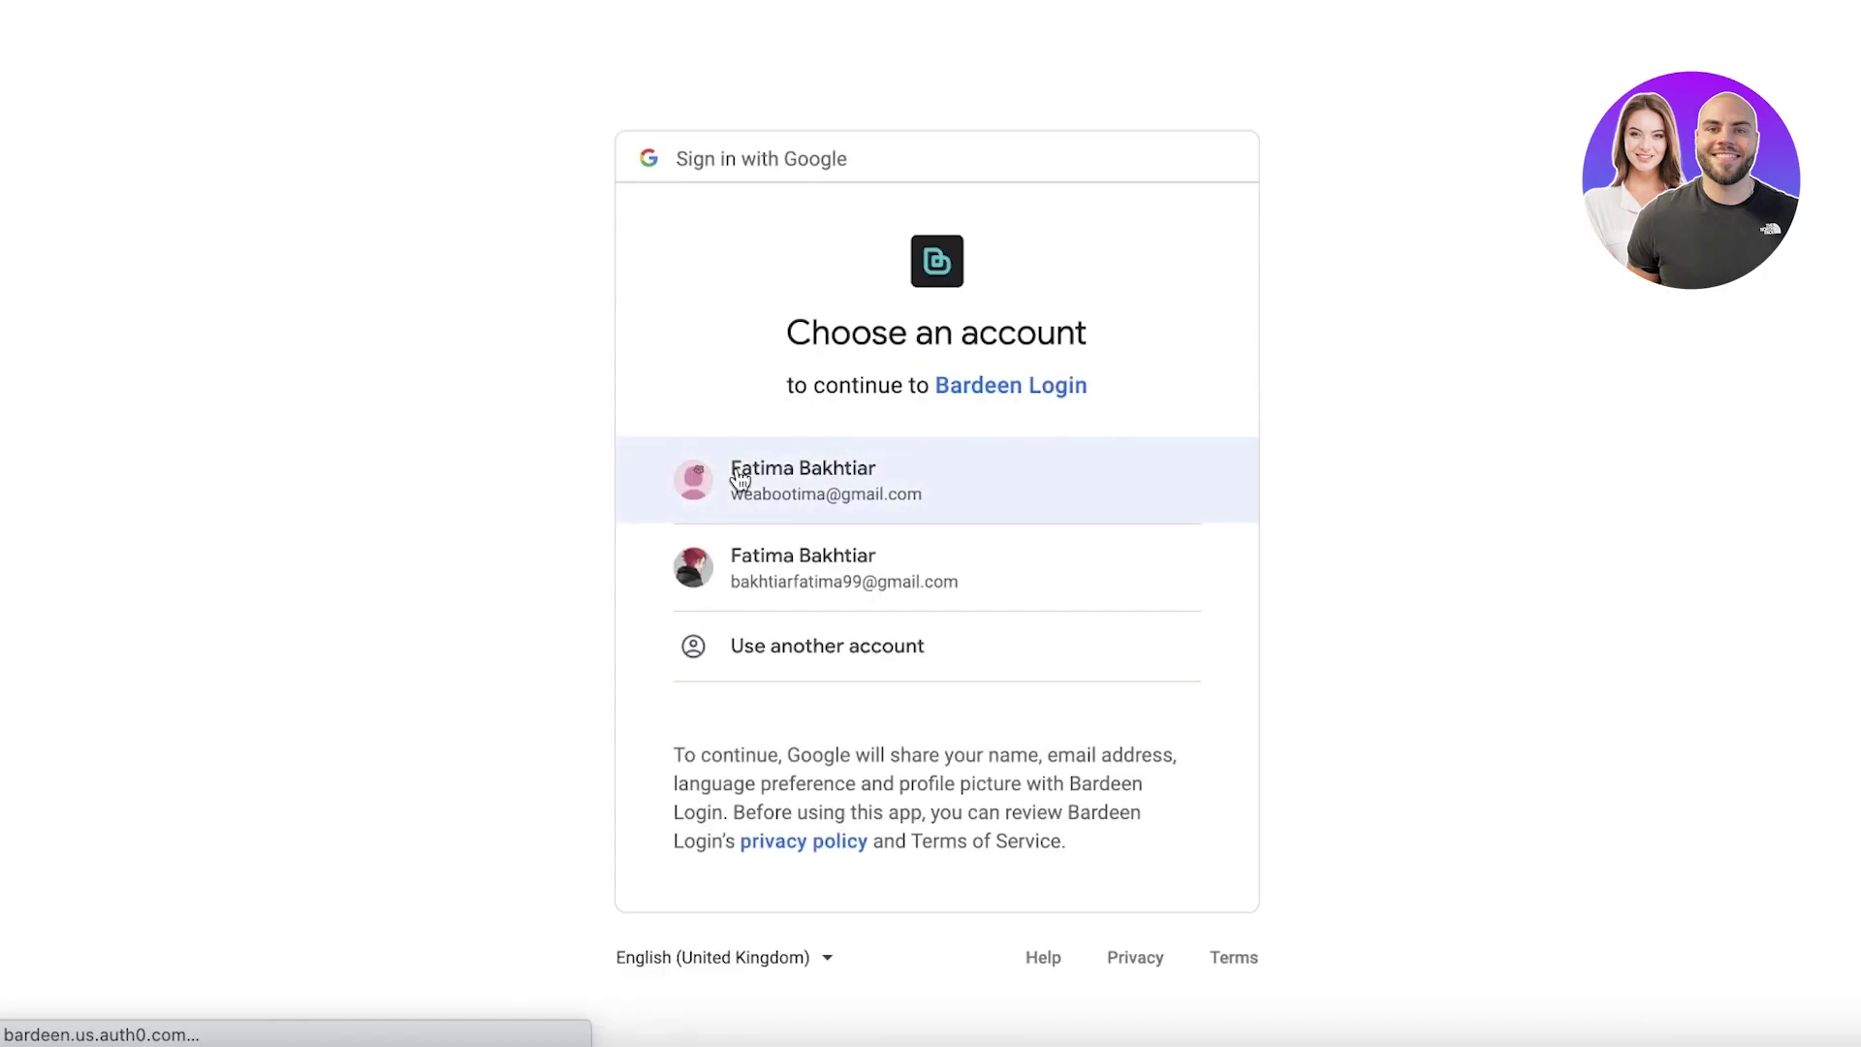
{"action": "left_click", "coordinate": [736, 473]}
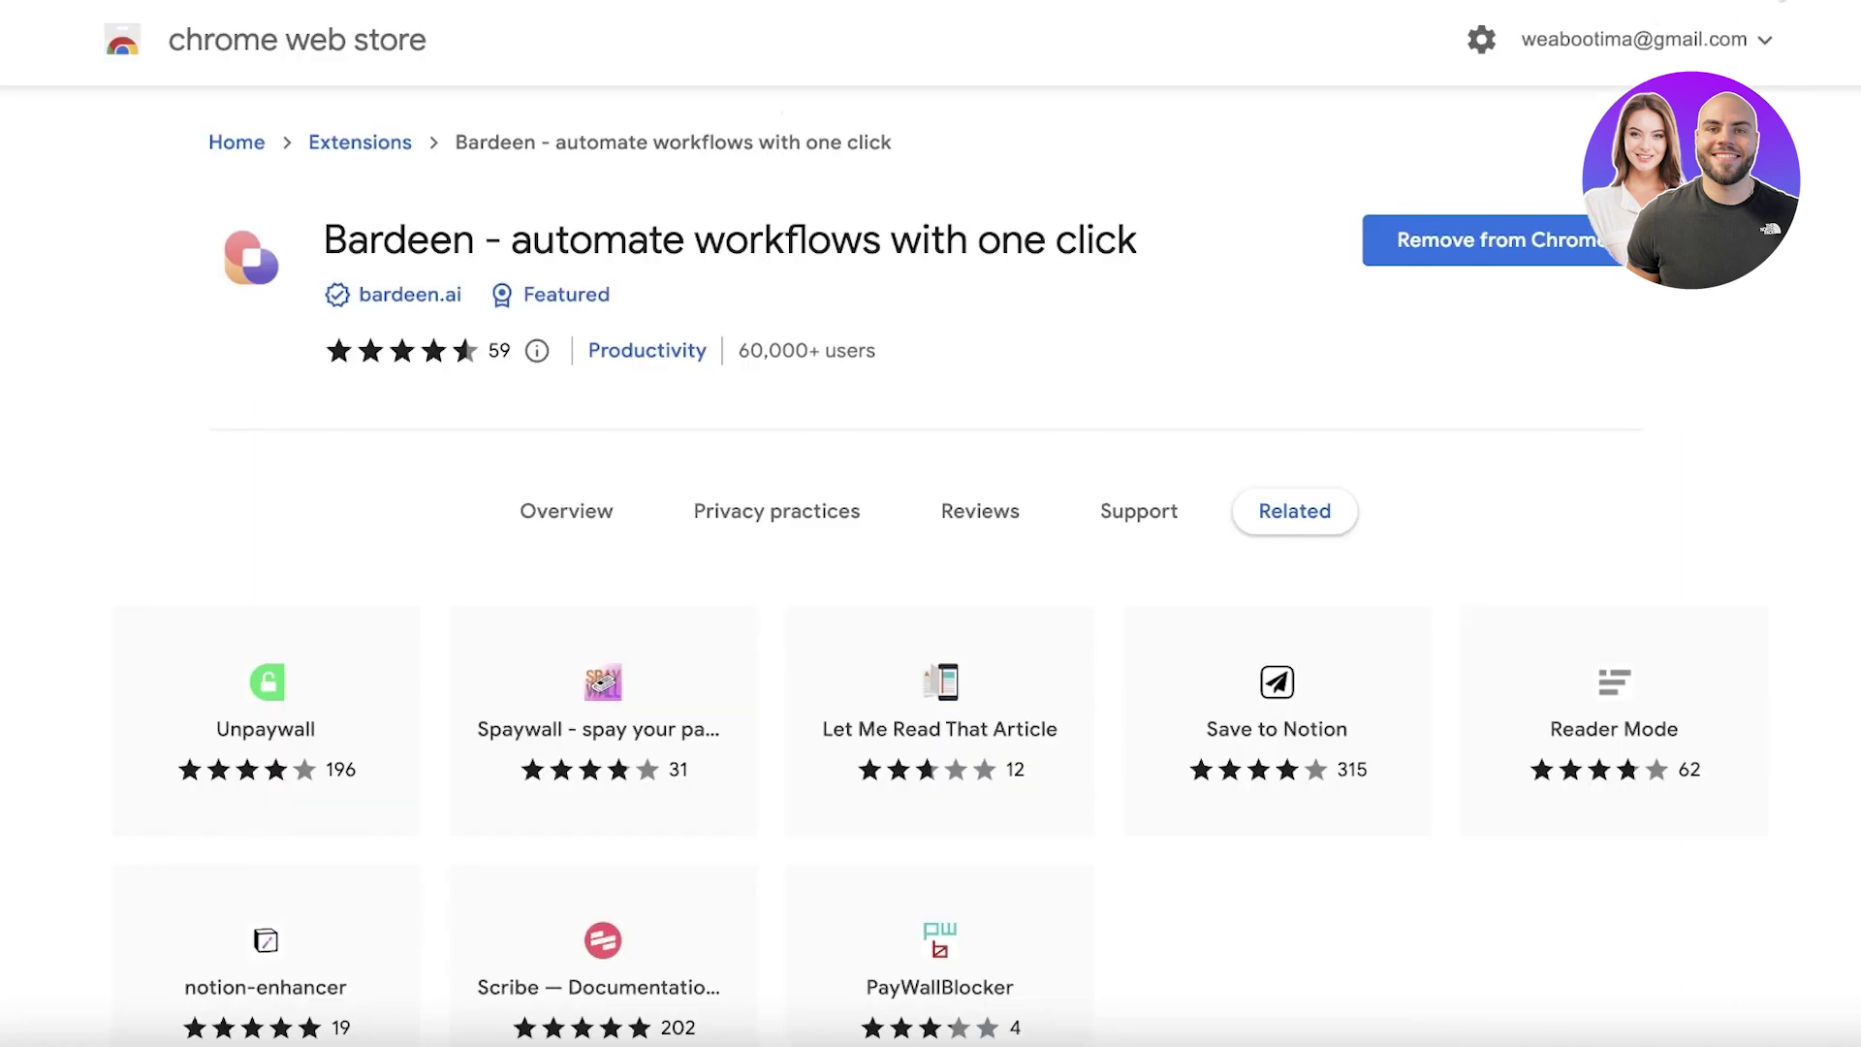
{"action": "left_click", "coordinate": [1738, 2]}
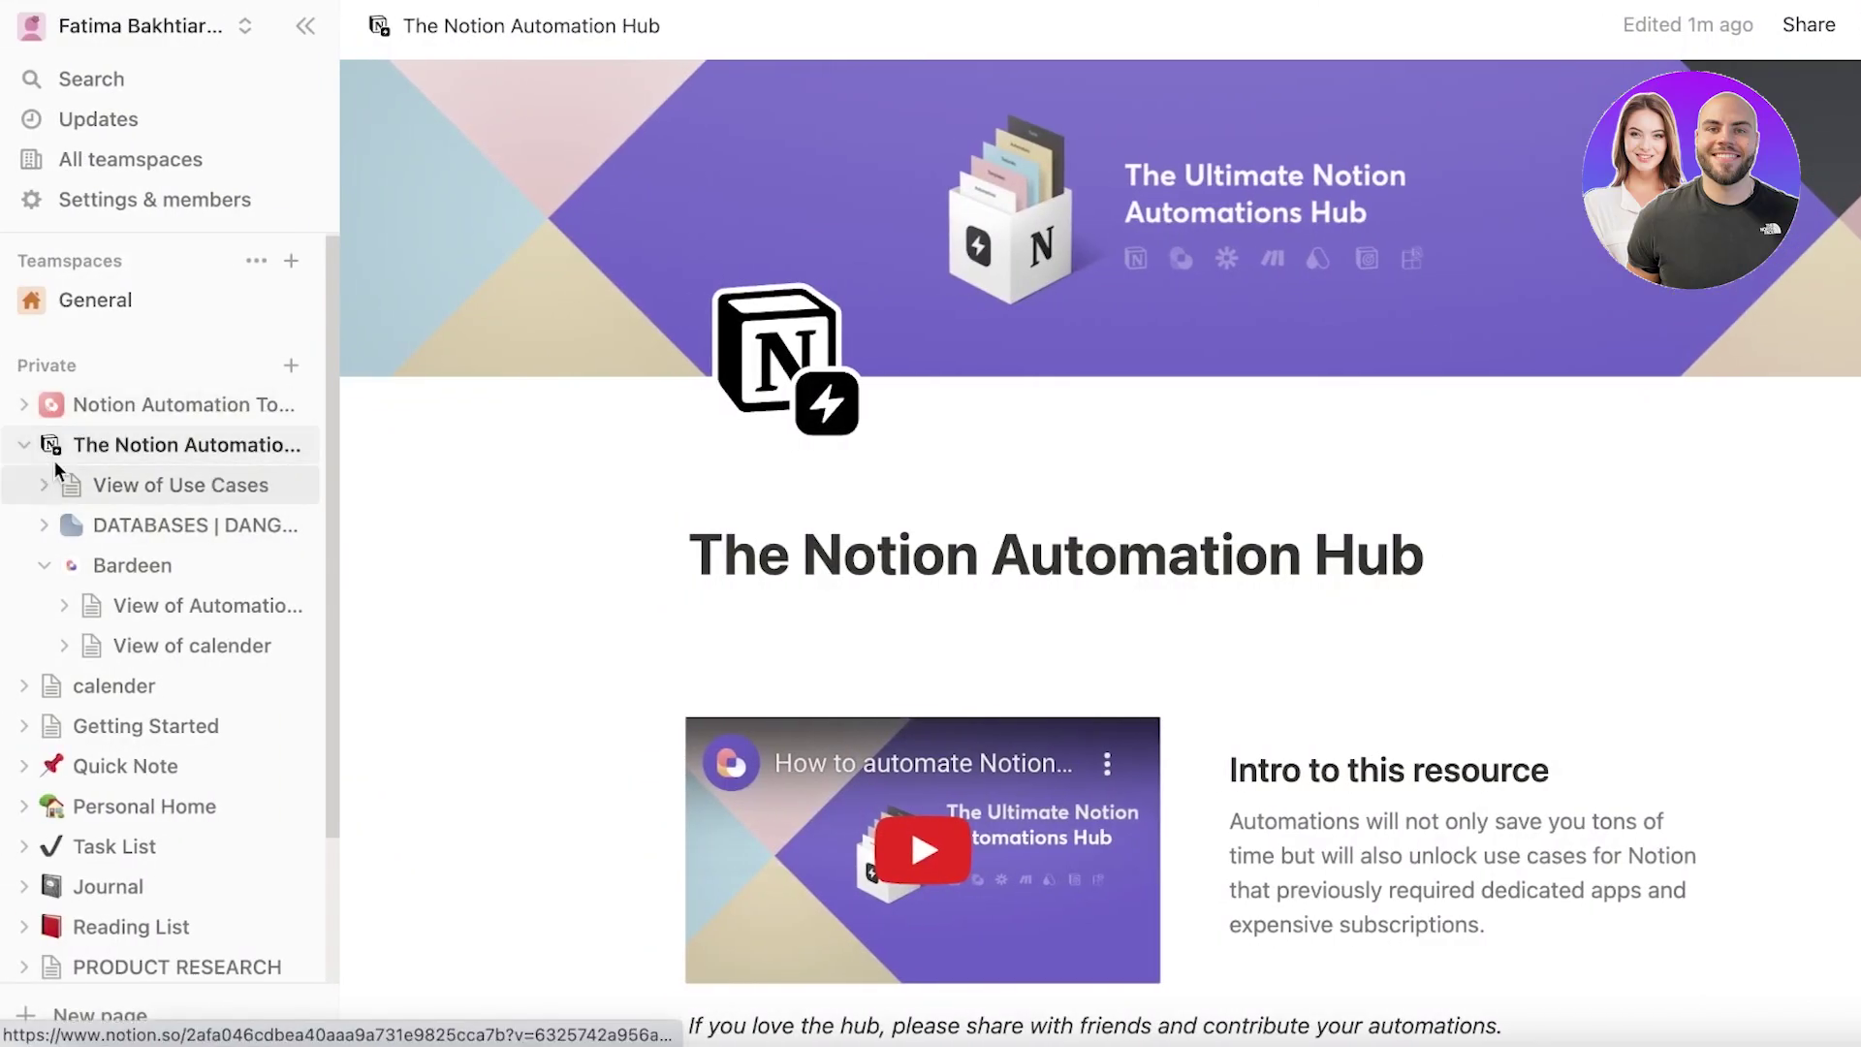
Step: Start a new page inside The Notion Automation Hub and look through its import sources
{"action": "left_click", "coordinate": [54, 447]}
{"action": "left_click", "coordinate": [164, 452]}
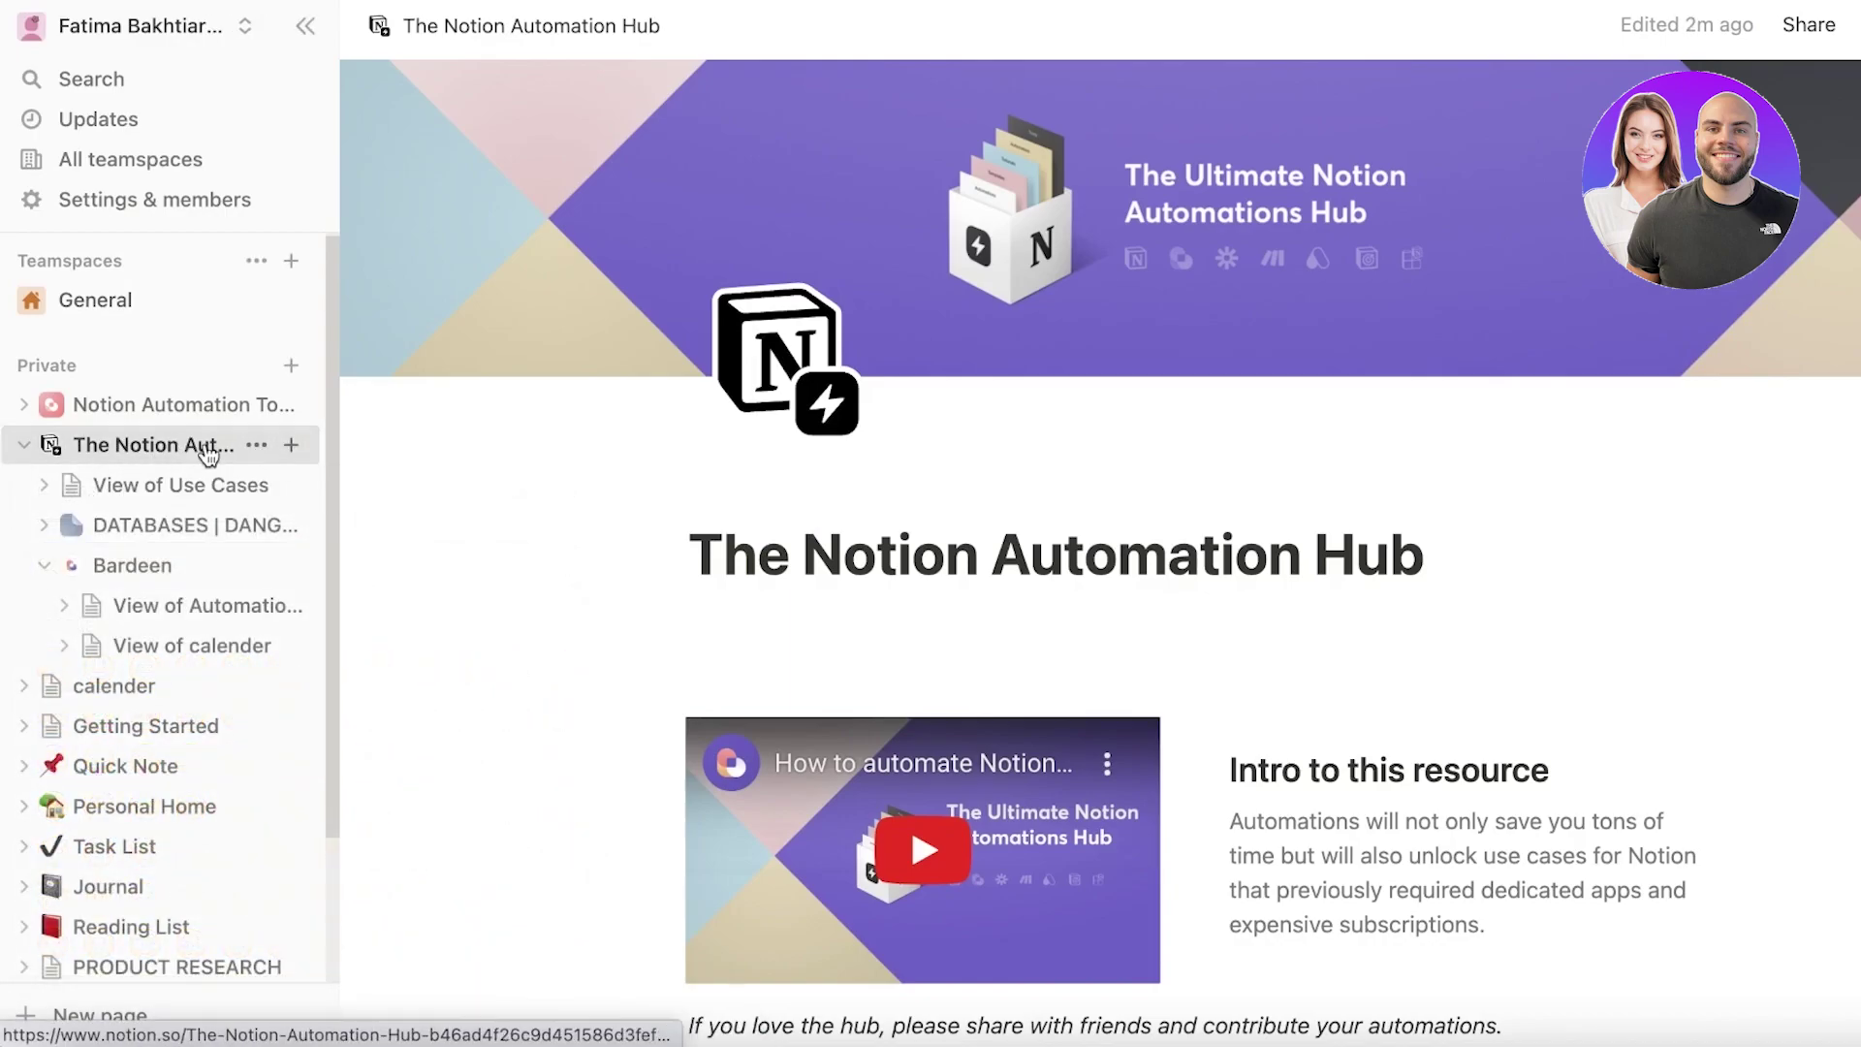
{"action": "left_click", "coordinate": [289, 444]}
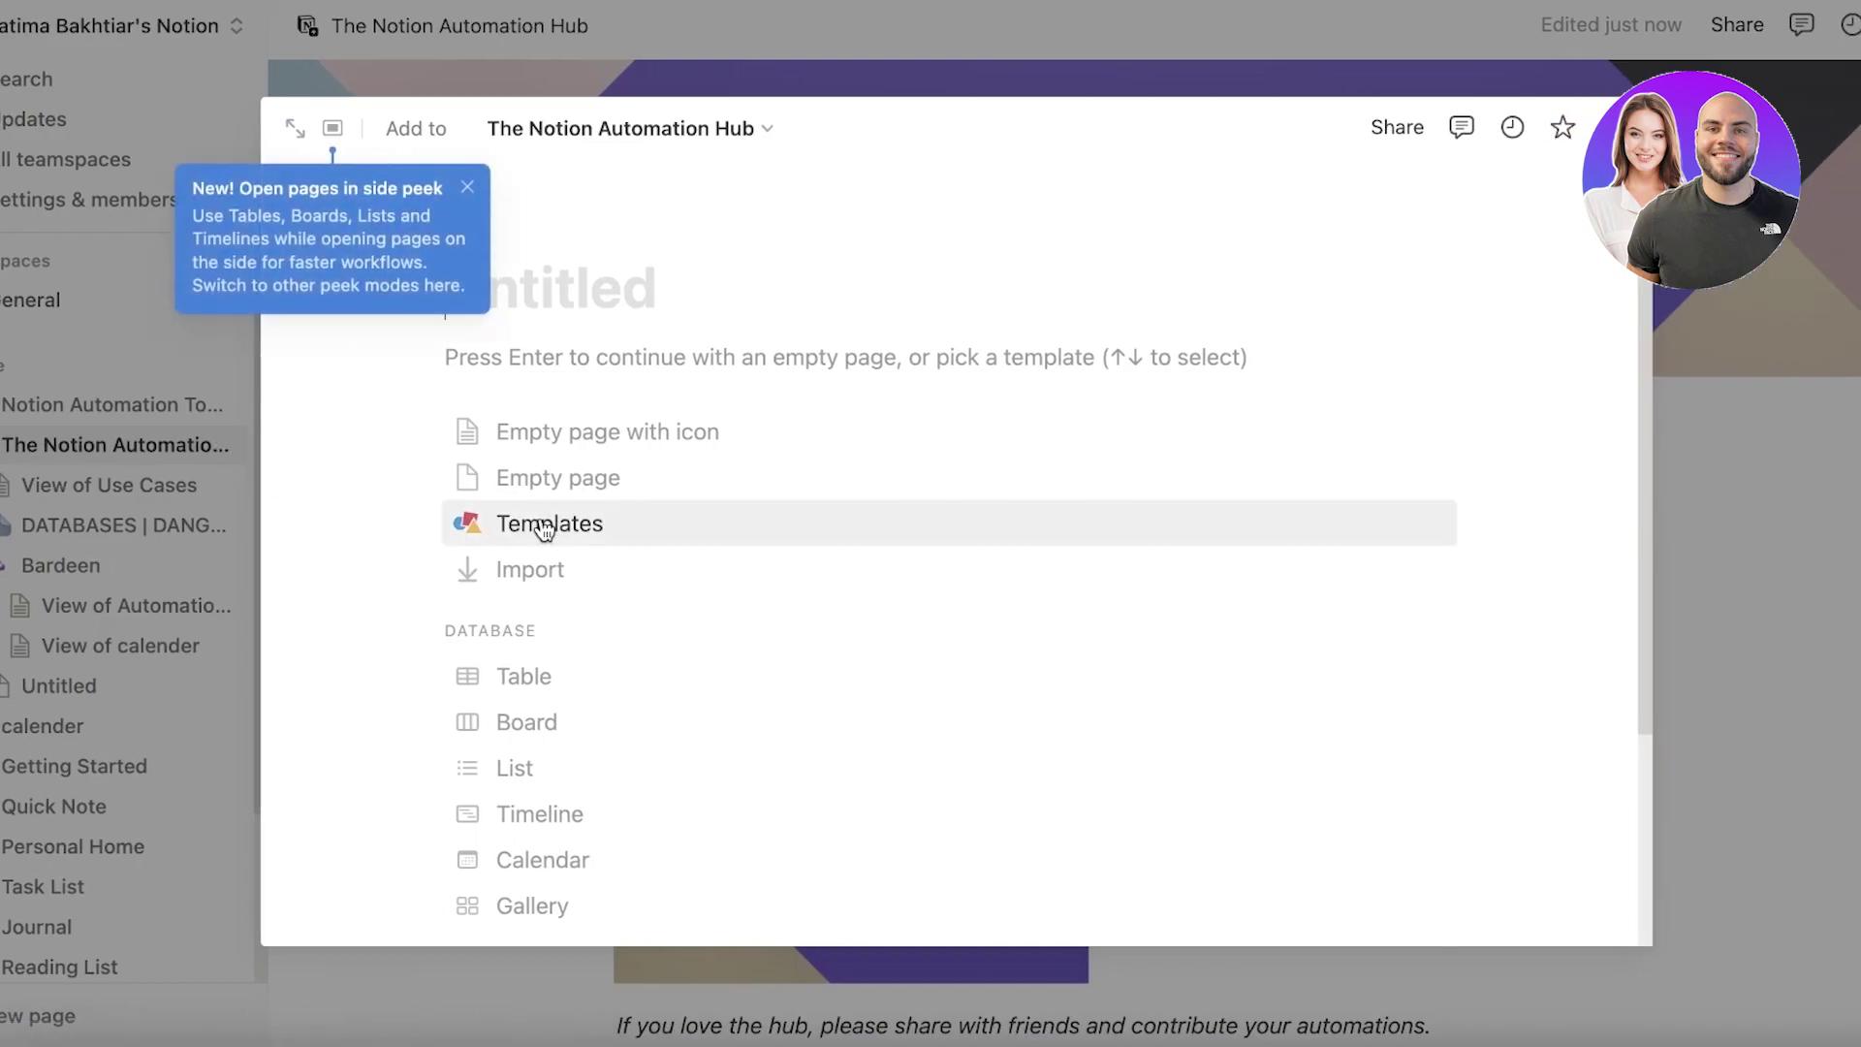
{"action": "left_click", "coordinate": [527, 569]}
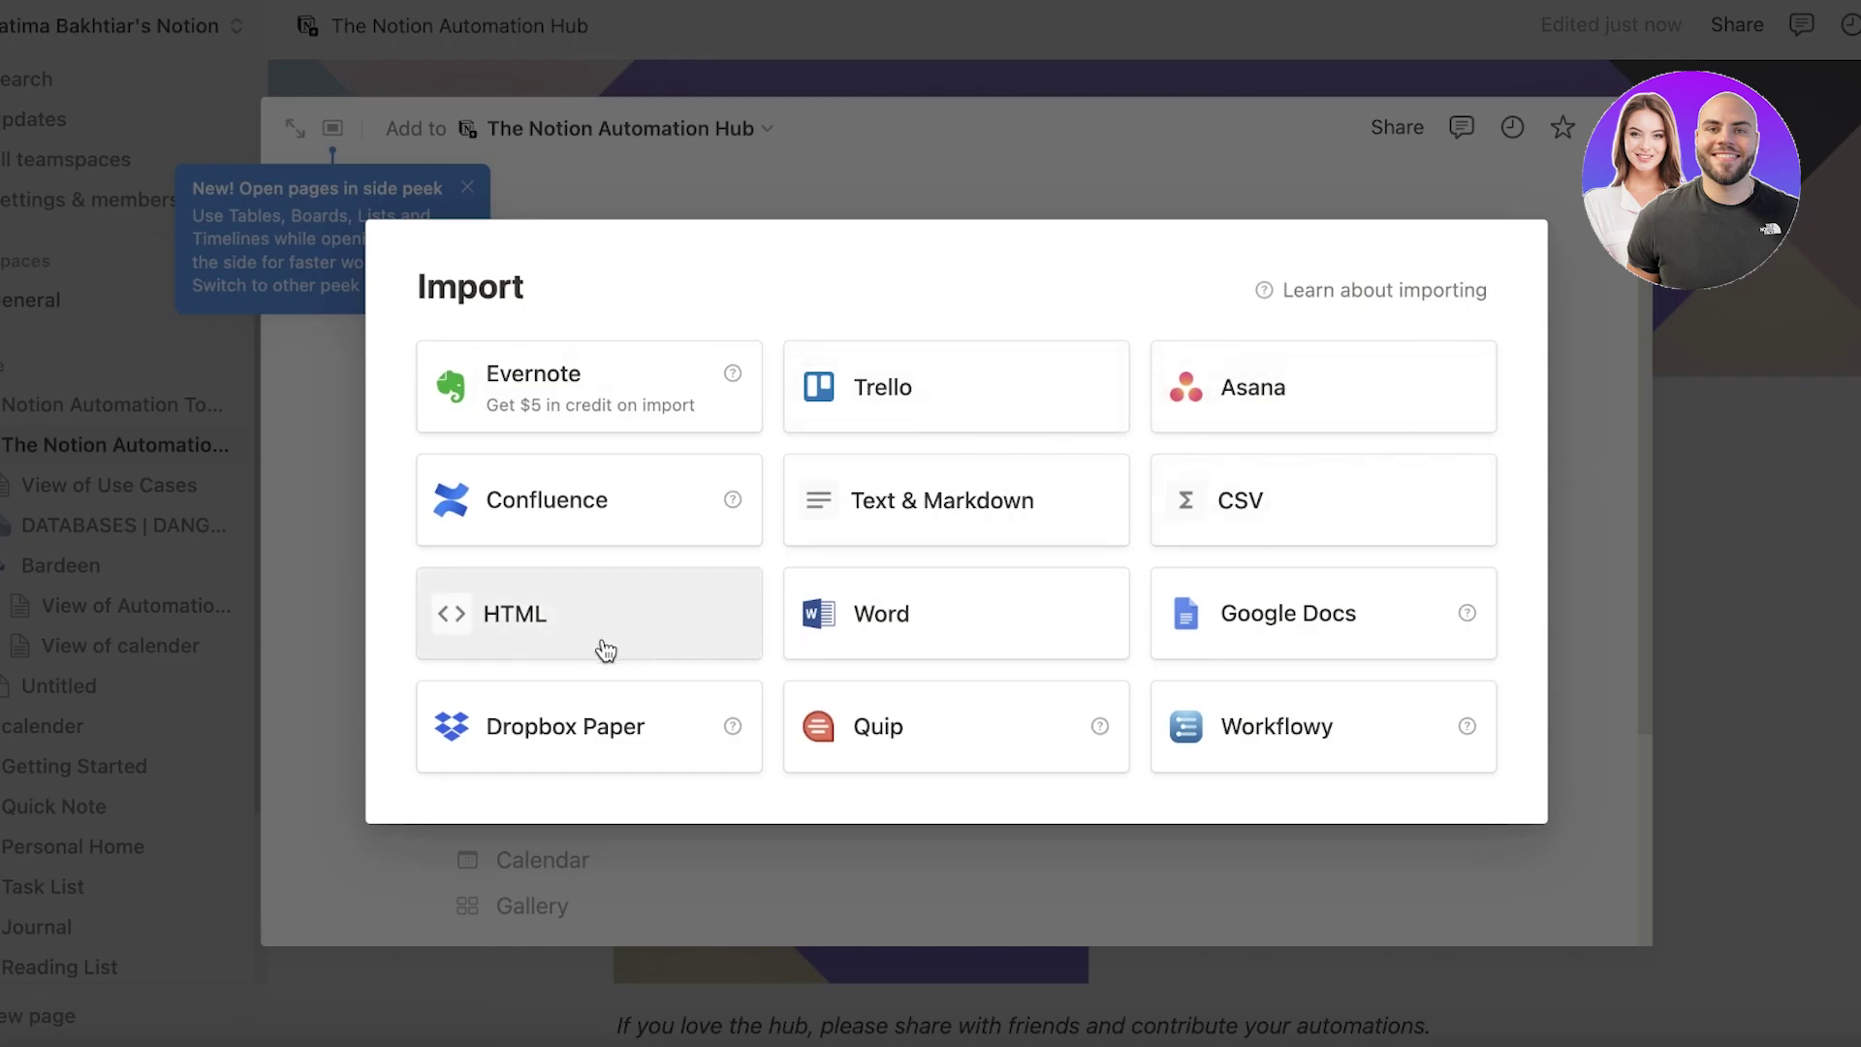
{"action": "left_click", "coordinate": [1594, 497]}
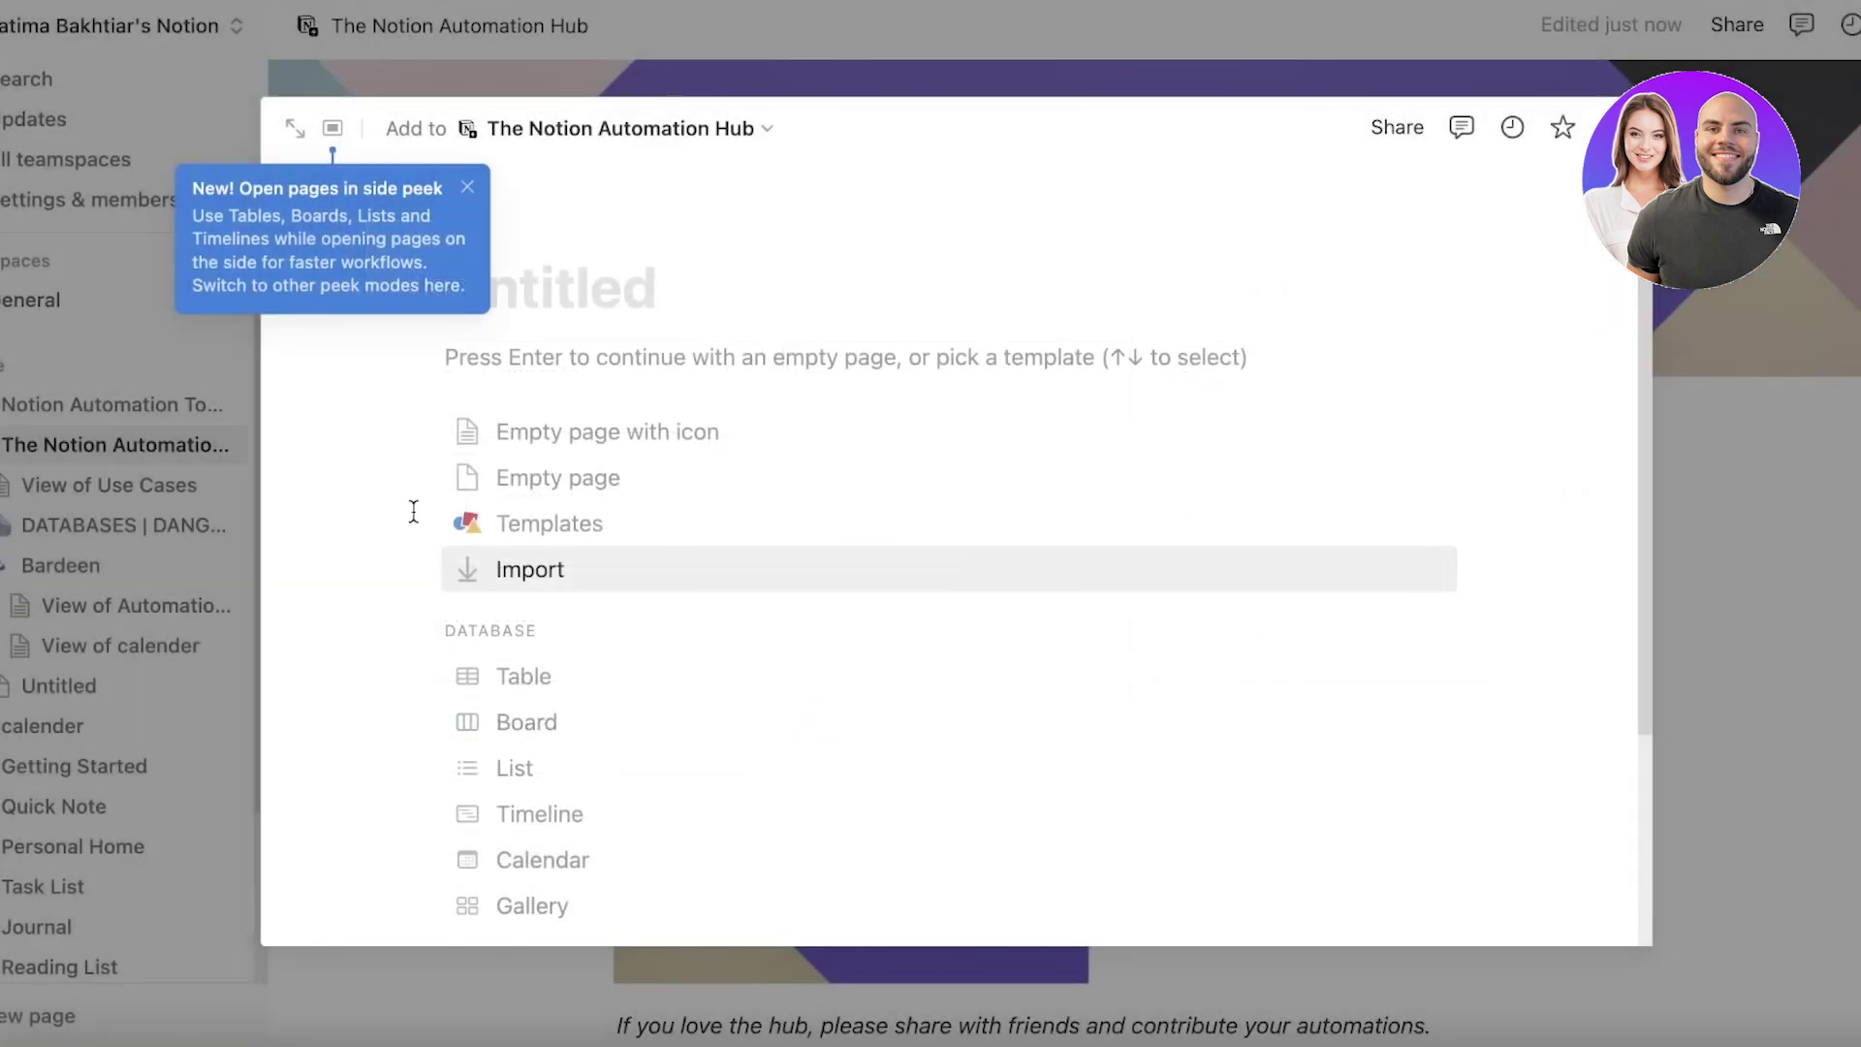
Step: Browse the template gallery, preview the Content Calendar template, and close the untitled page without using a template
{"action": "left_click", "coordinate": [581, 529]}
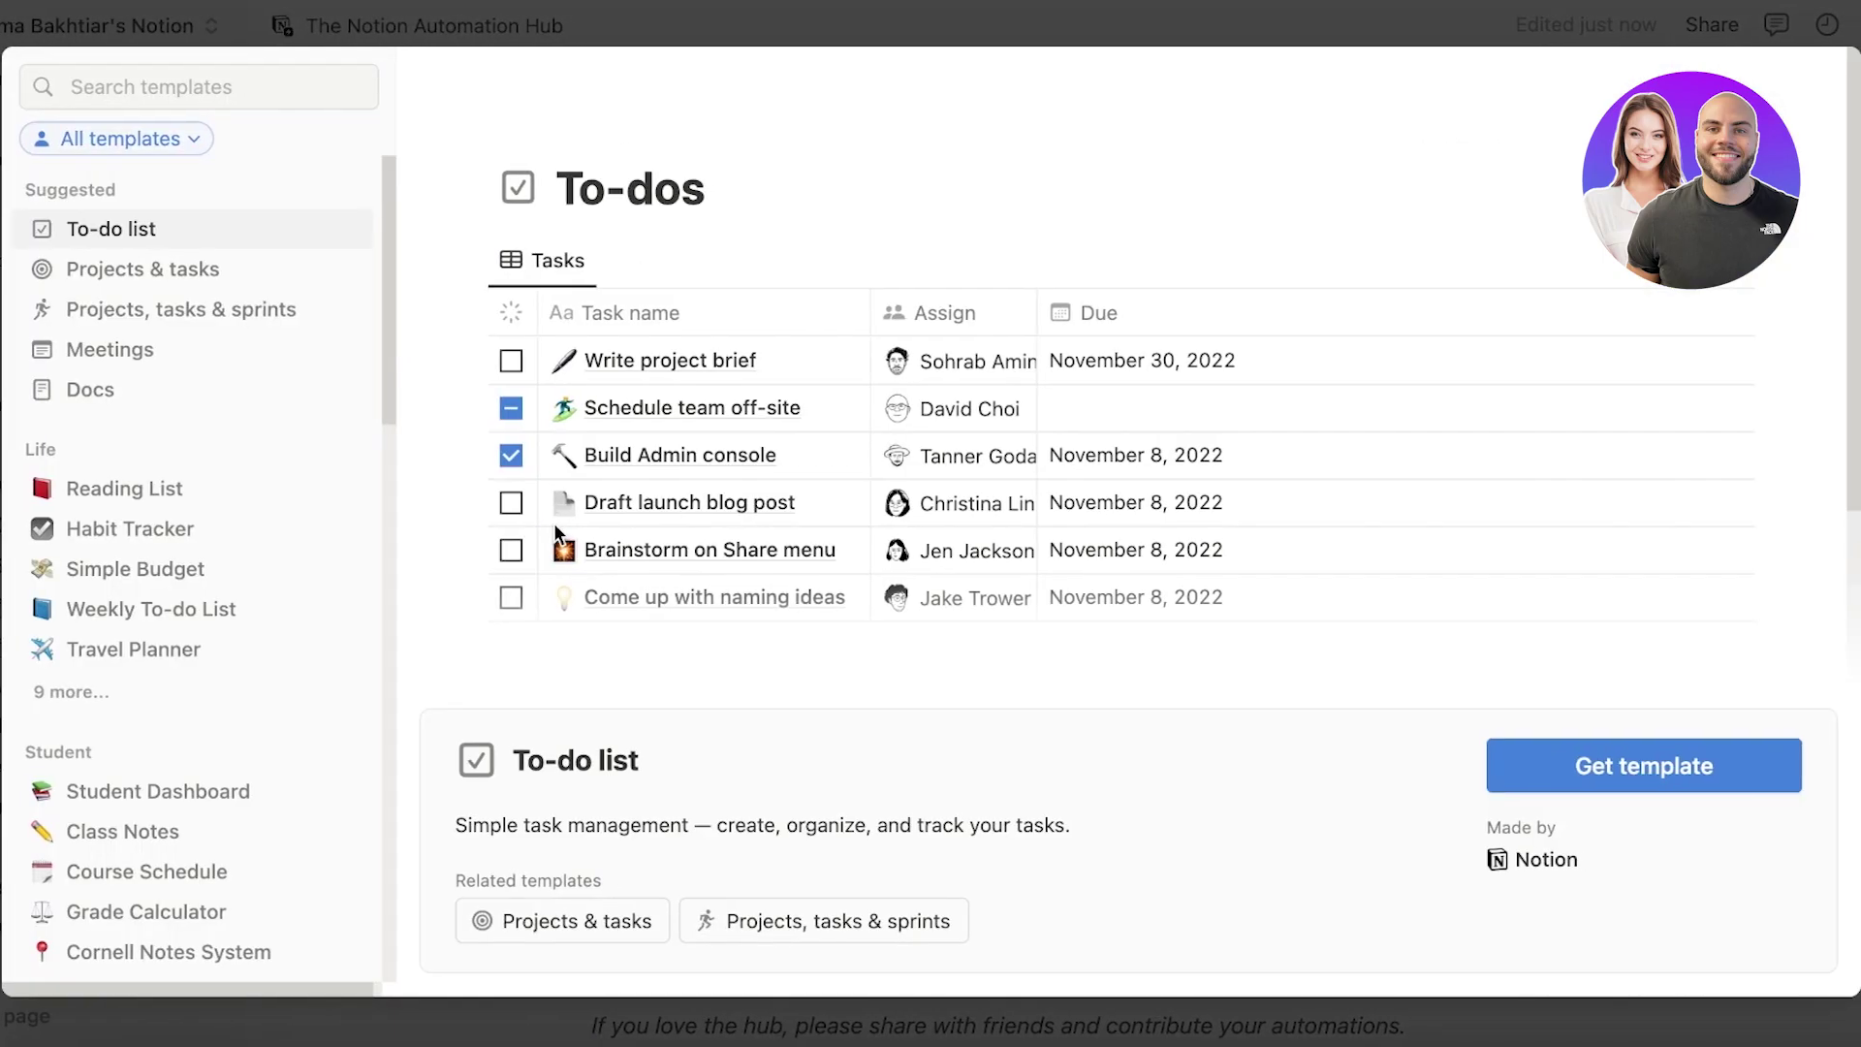
{"action": "scroll", "coordinate": [224, 444], "scroll_direction": "down", "scroll_amount": 2}
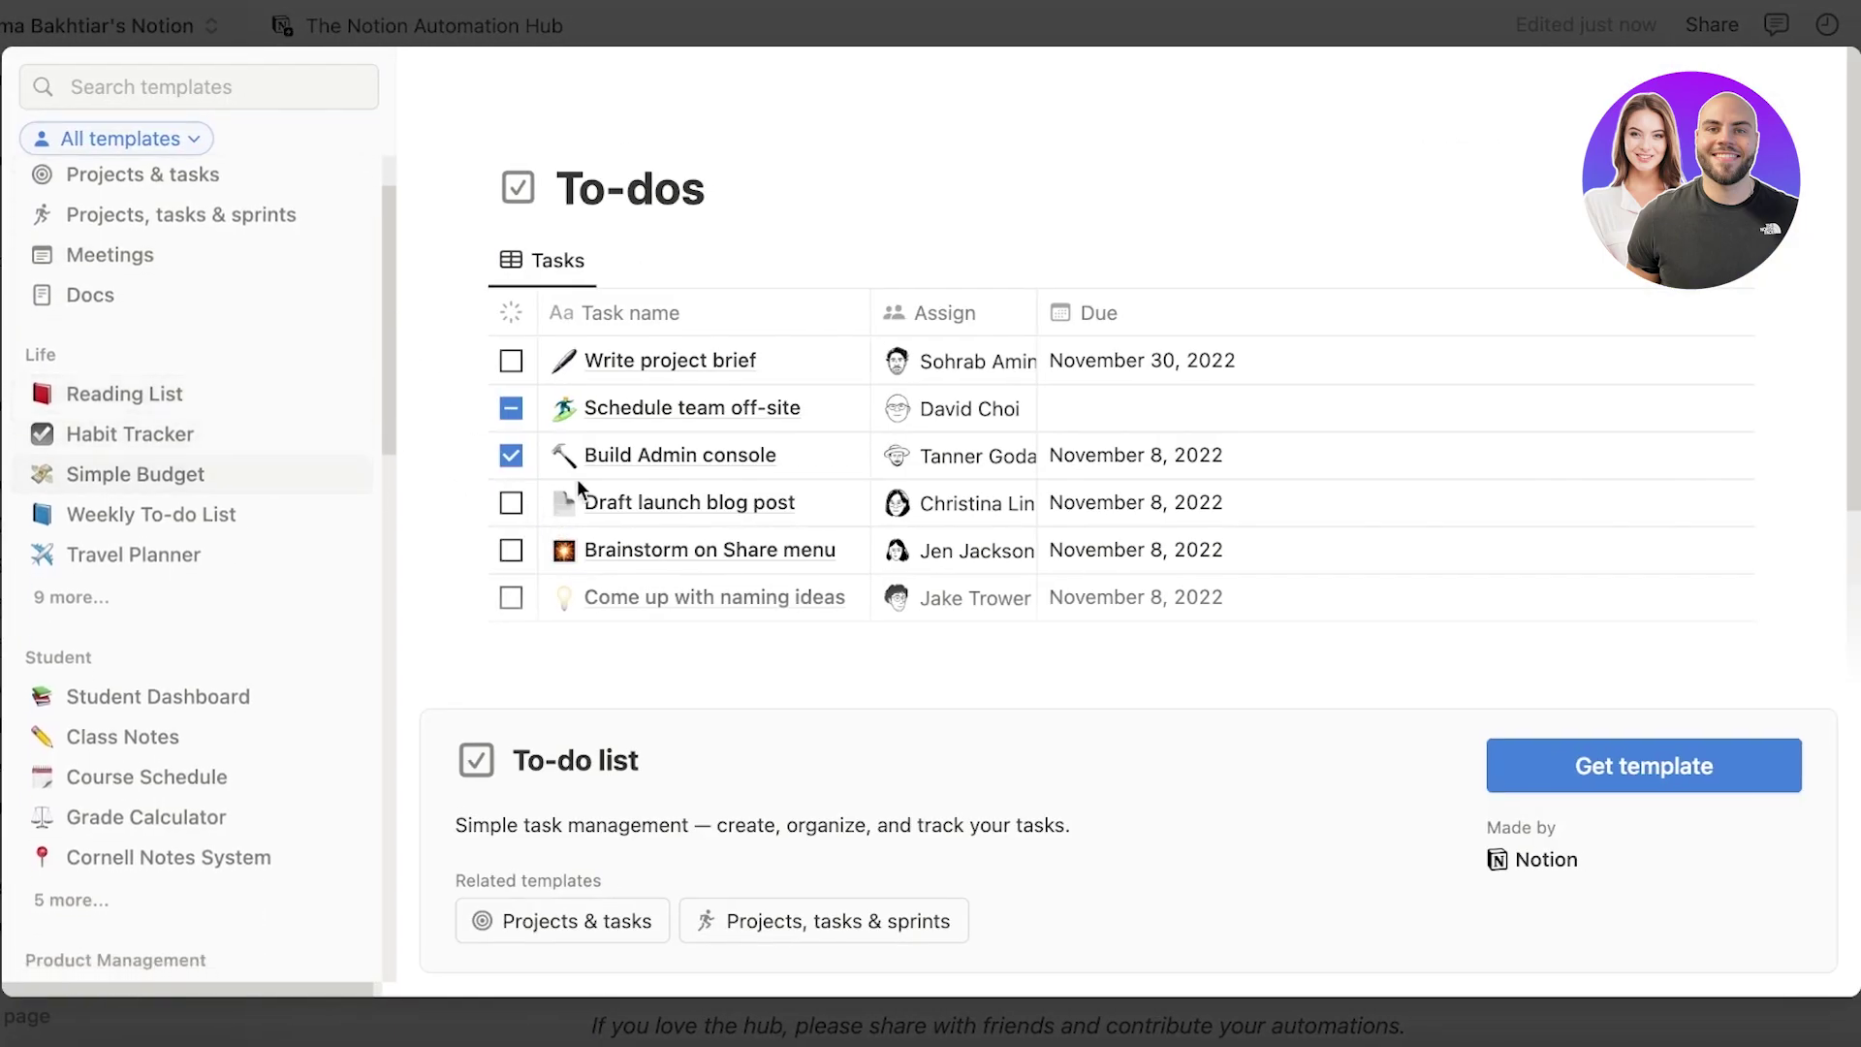
{"action": "scroll", "coordinate": [578, 479], "scroll_direction": "down", "scroll_amount": 3}
{"action": "scroll", "coordinate": [153, 775], "scroll_direction": "down", "scroll_amount": 15}
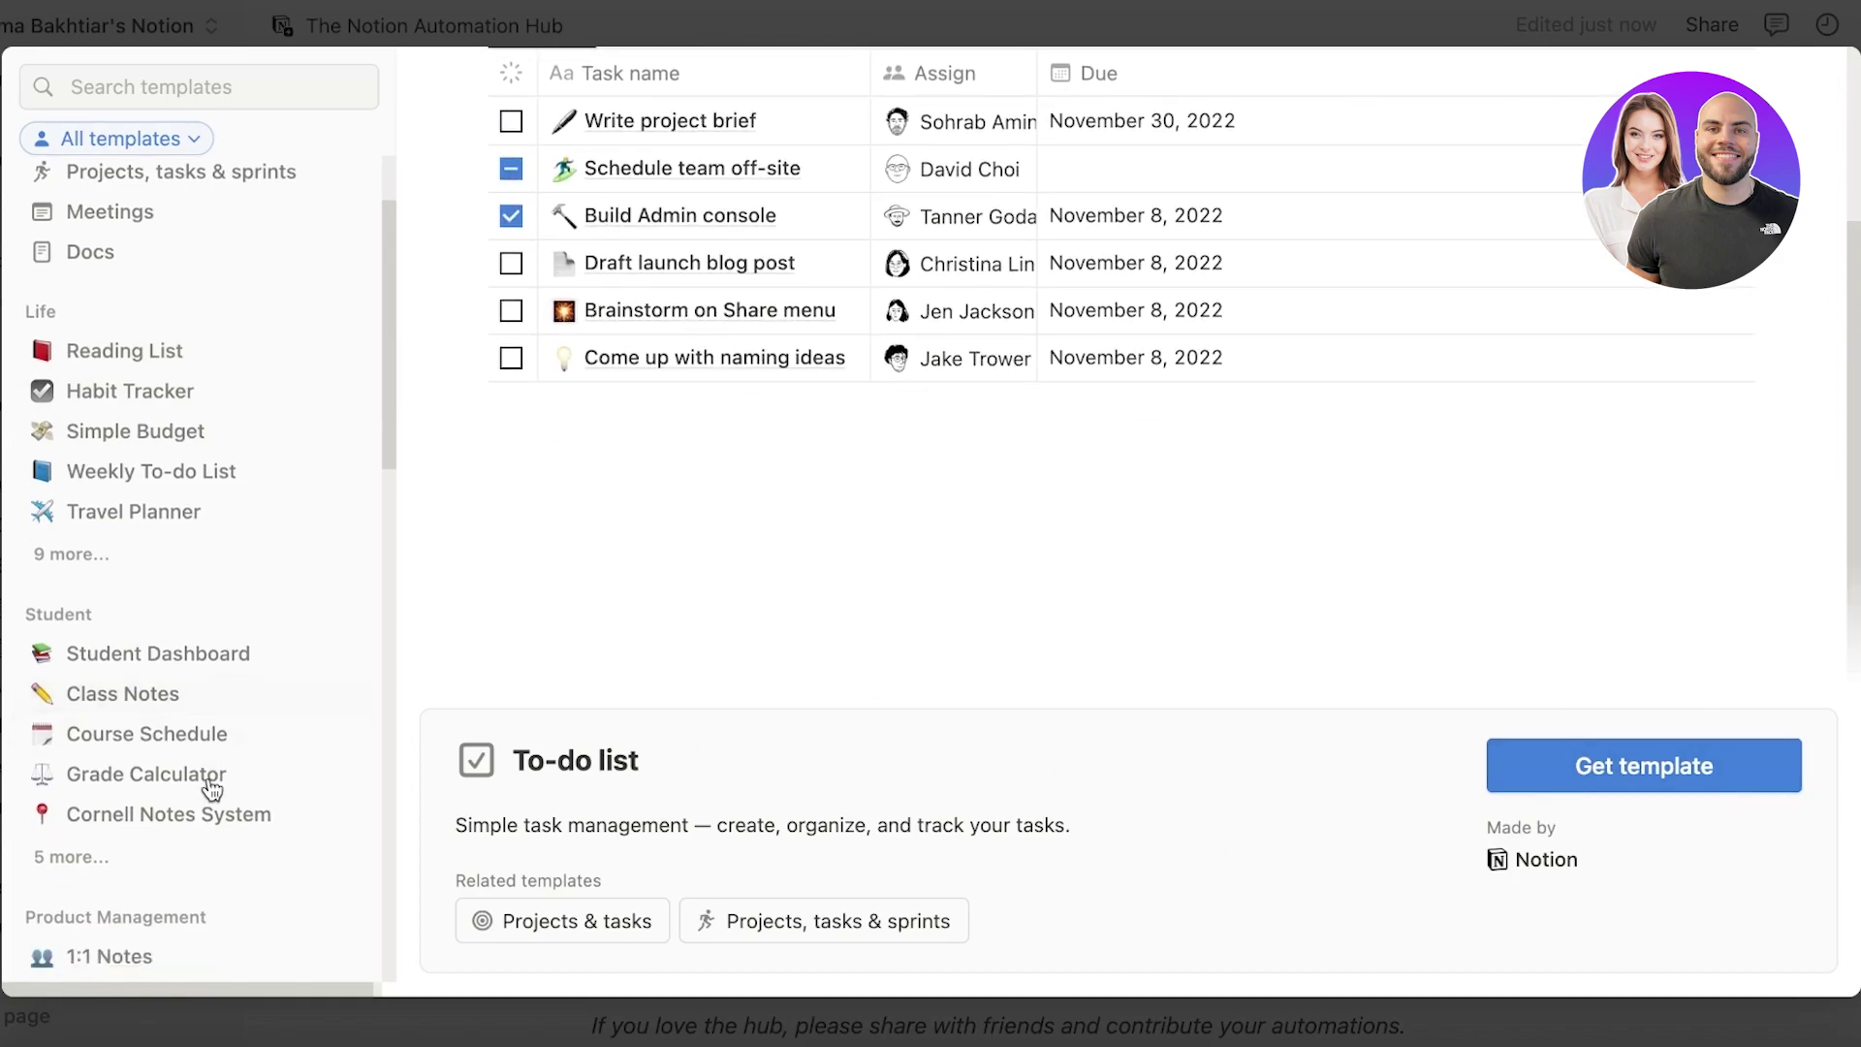
{"action": "scroll", "coordinate": [147, 487], "scroll_direction": "down", "scroll_amount": 12}
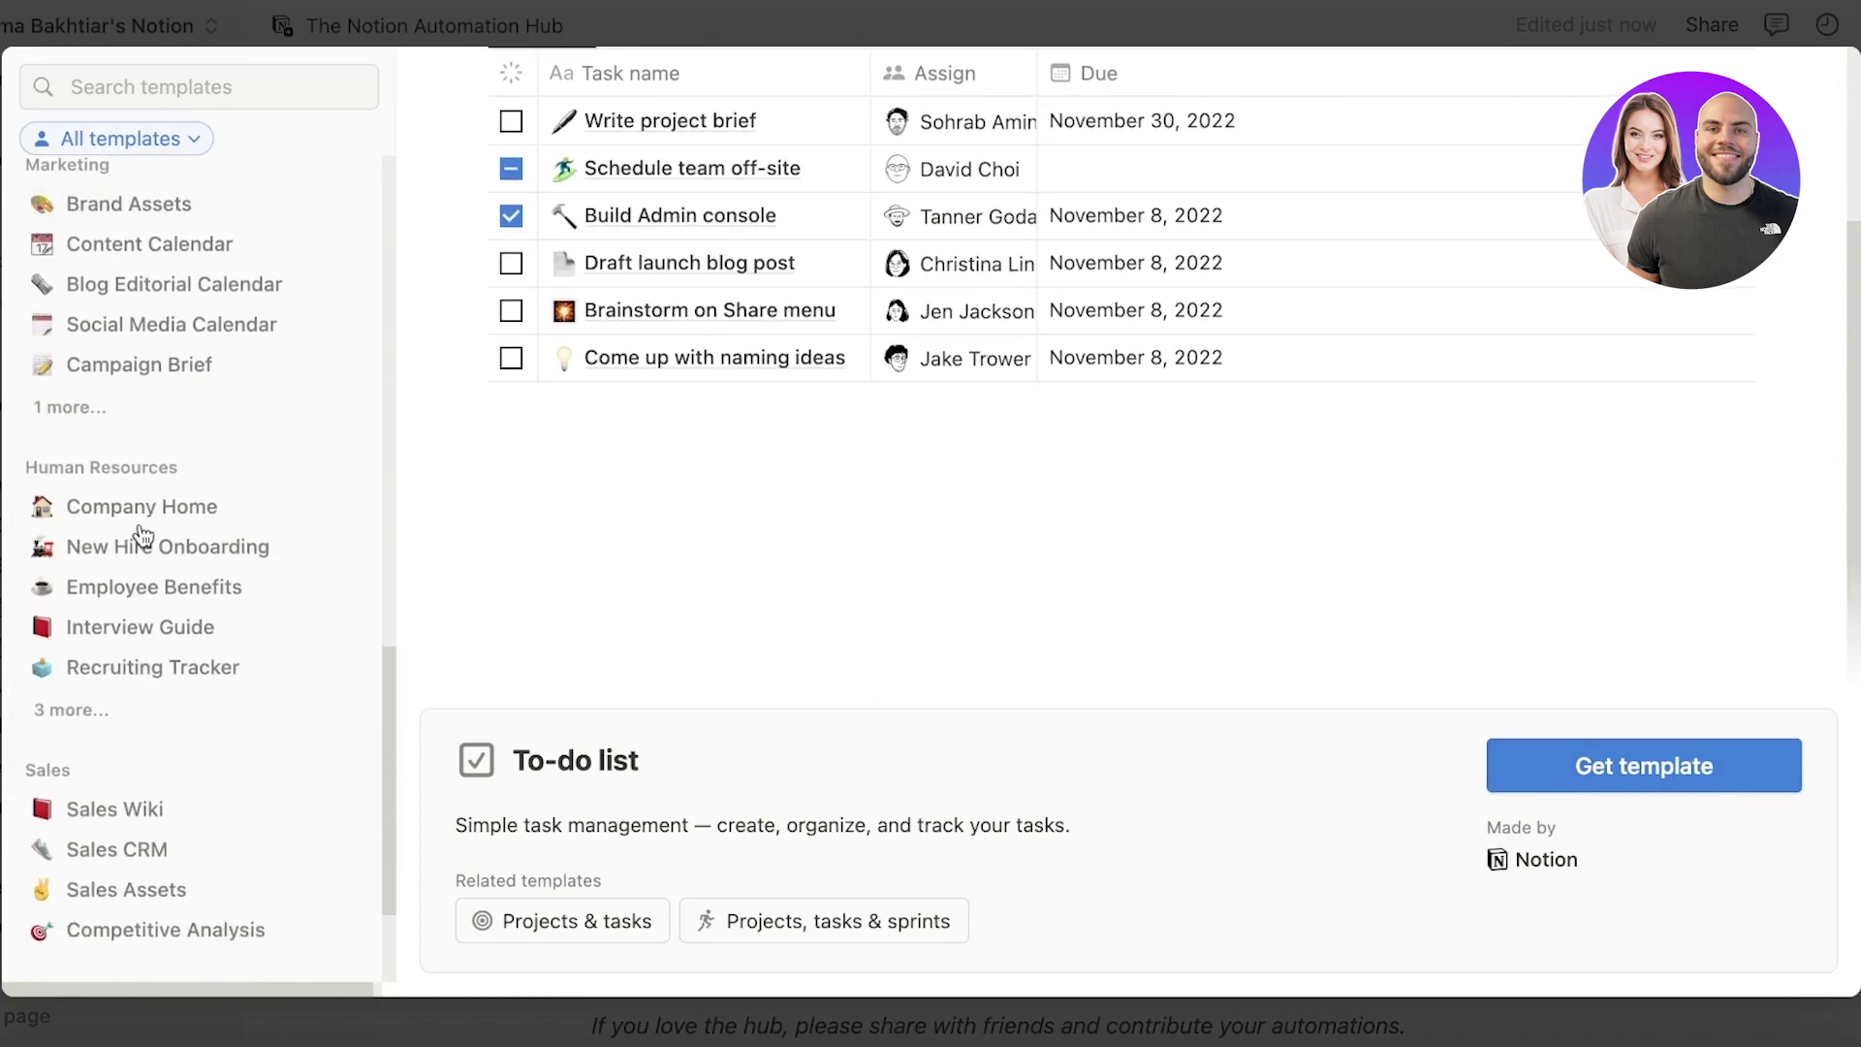
{"action": "scroll", "coordinate": [101, 344], "scroll_direction": "up", "scroll_amount": 1}
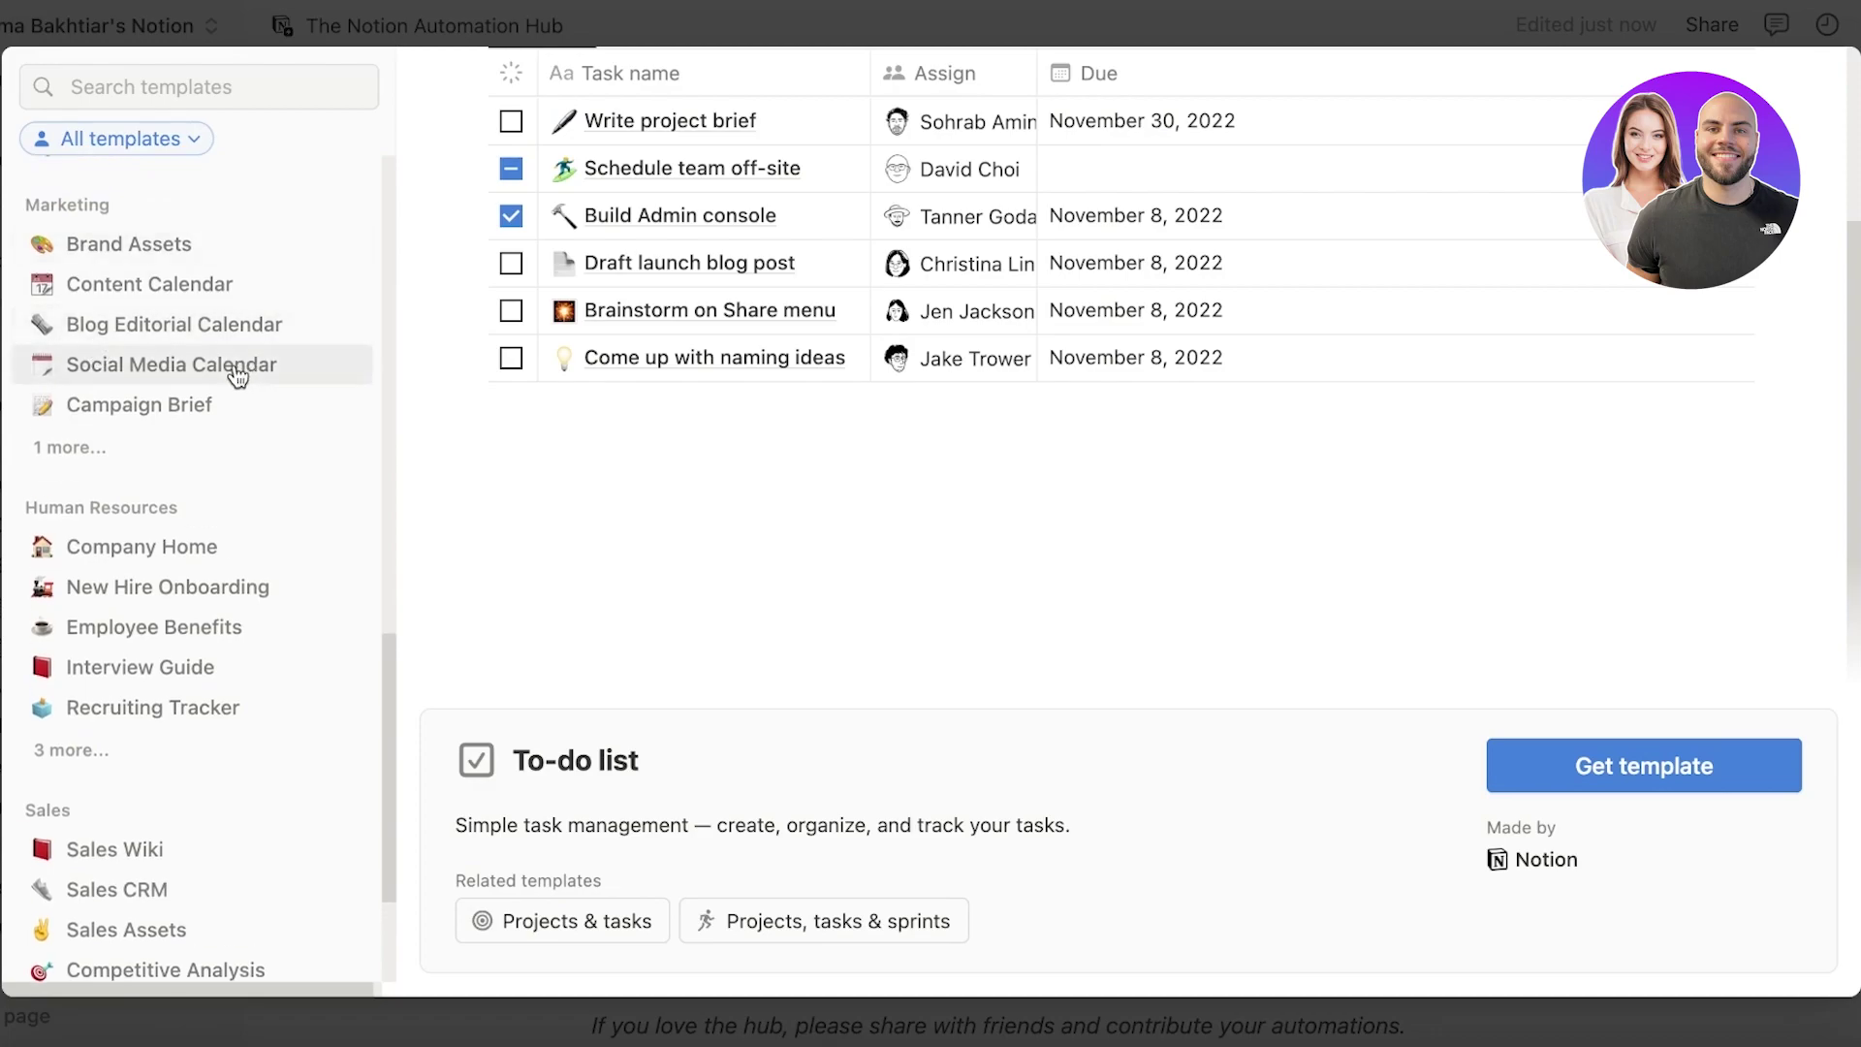
{"action": "left_click", "coordinate": [170, 293]}
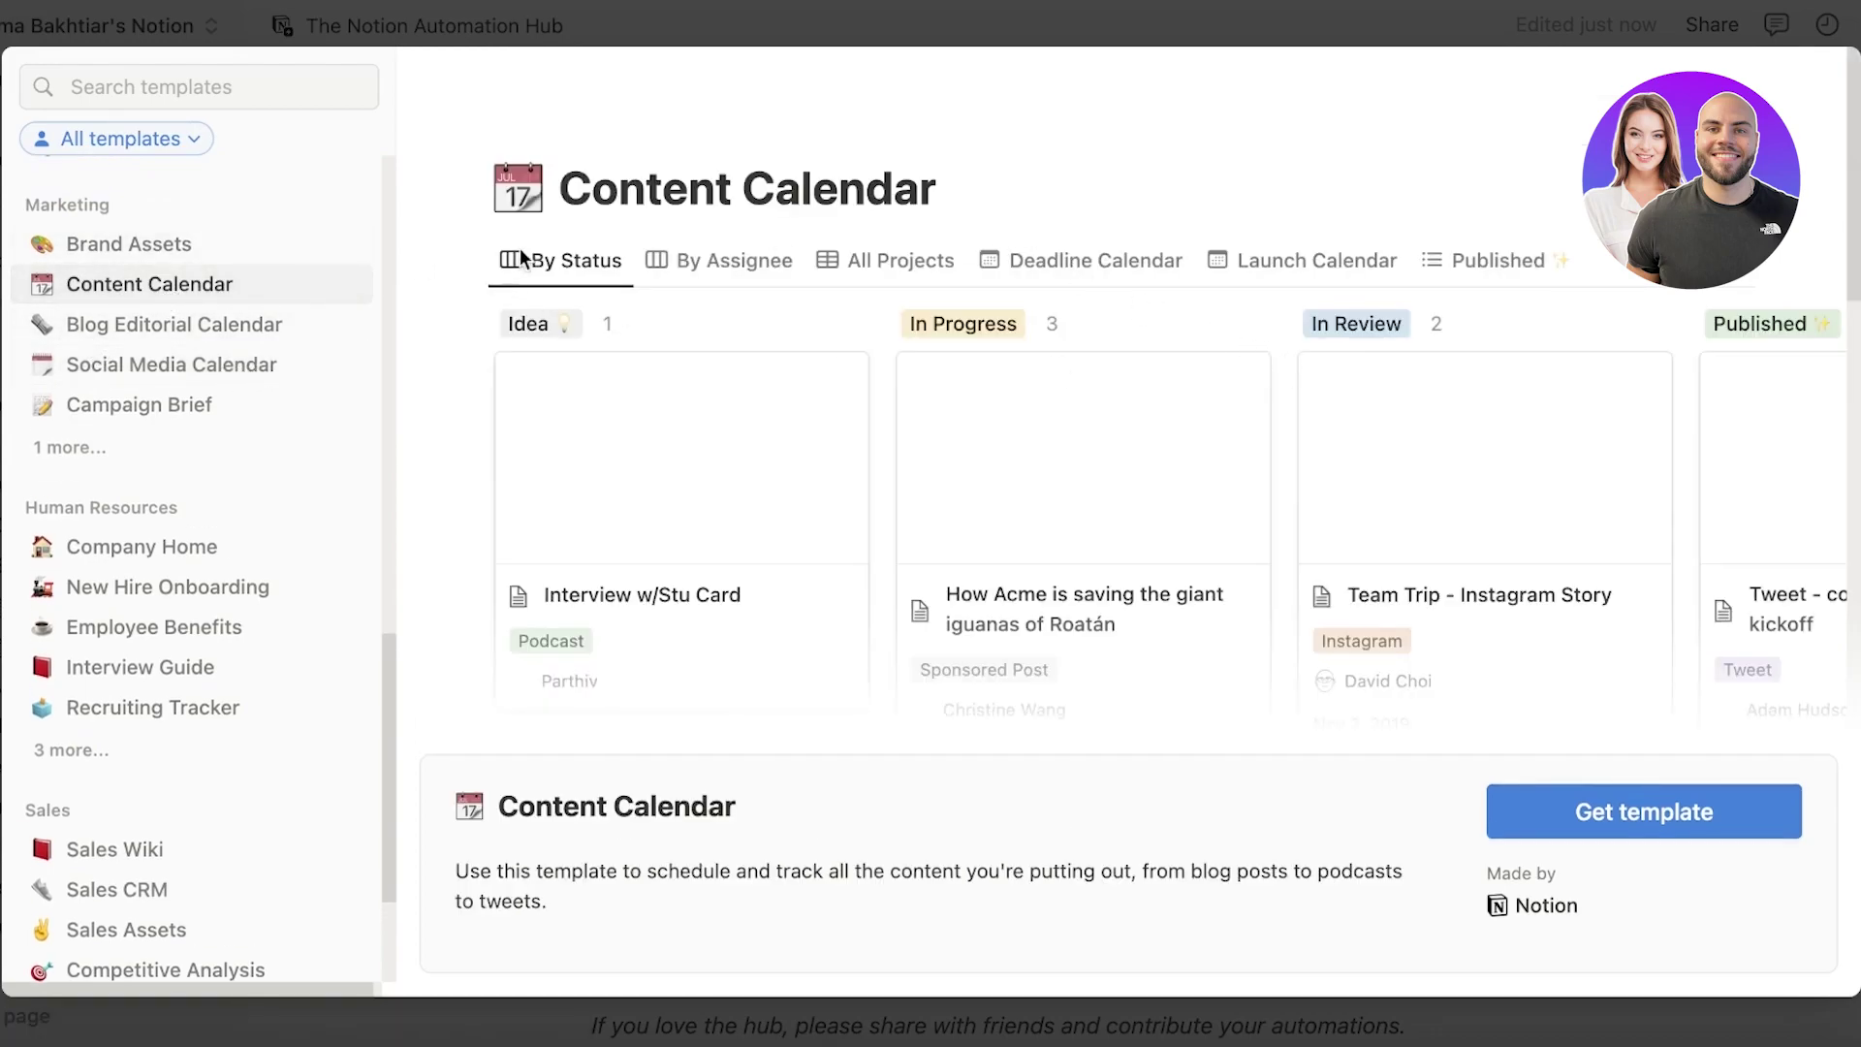
{"action": "scroll", "coordinate": [154, 841], "scroll_direction": "down", "scroll_amount": 5}
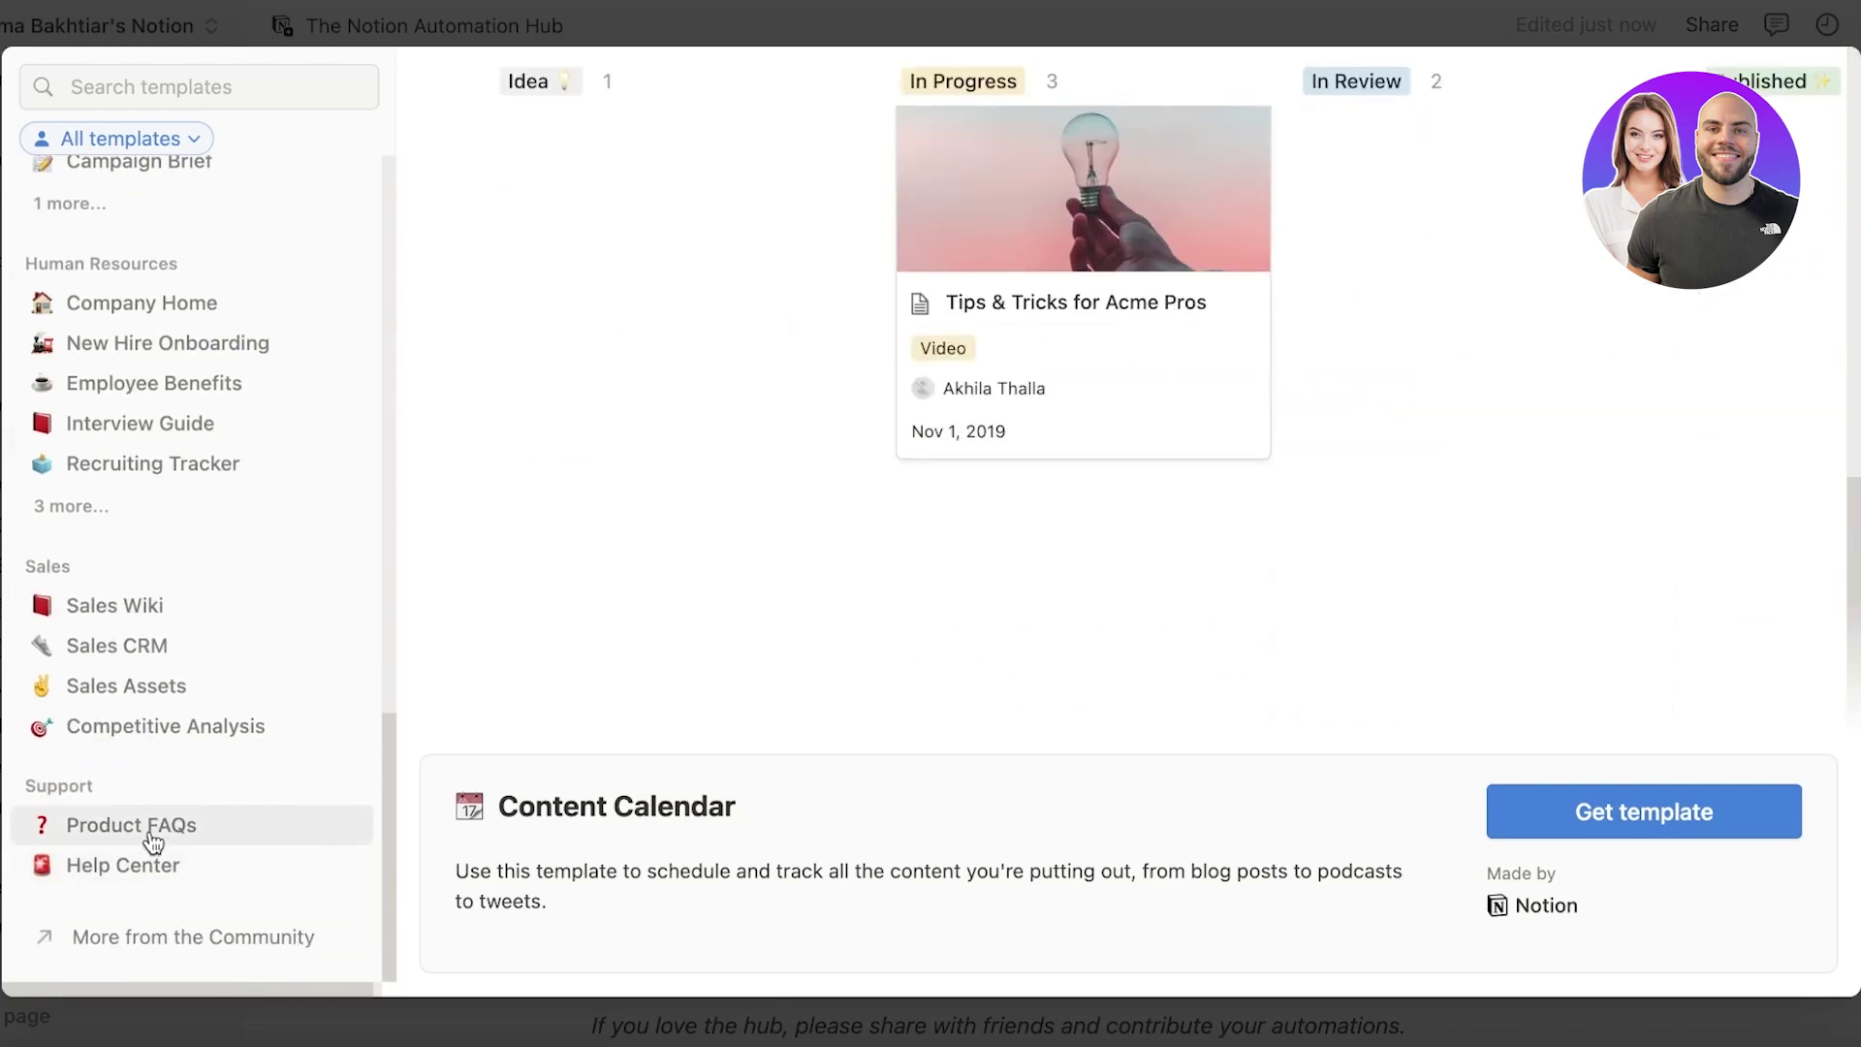
{"action": "scroll", "coordinate": [149, 931], "scroll_direction": "up", "scroll_amount": 10}
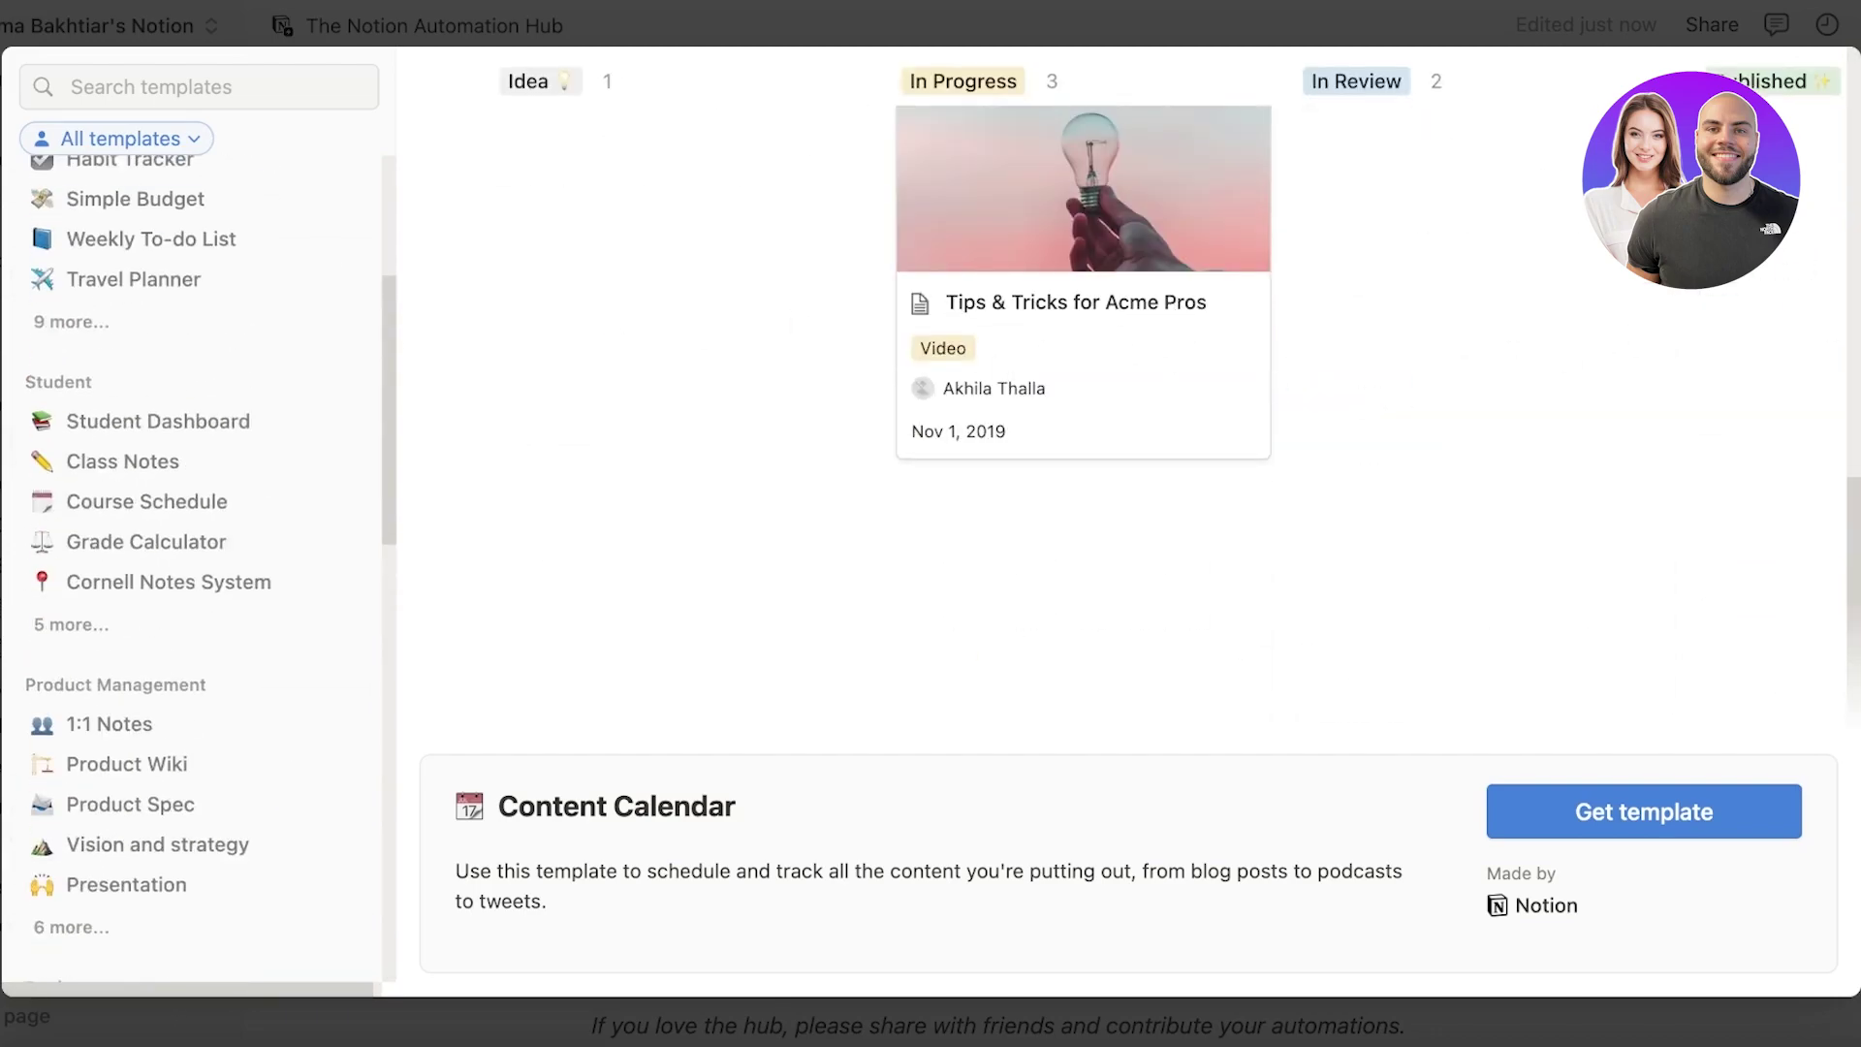
{"action": "scroll", "coordinate": [114, 373], "scroll_direction": "up", "scroll_amount": 4}
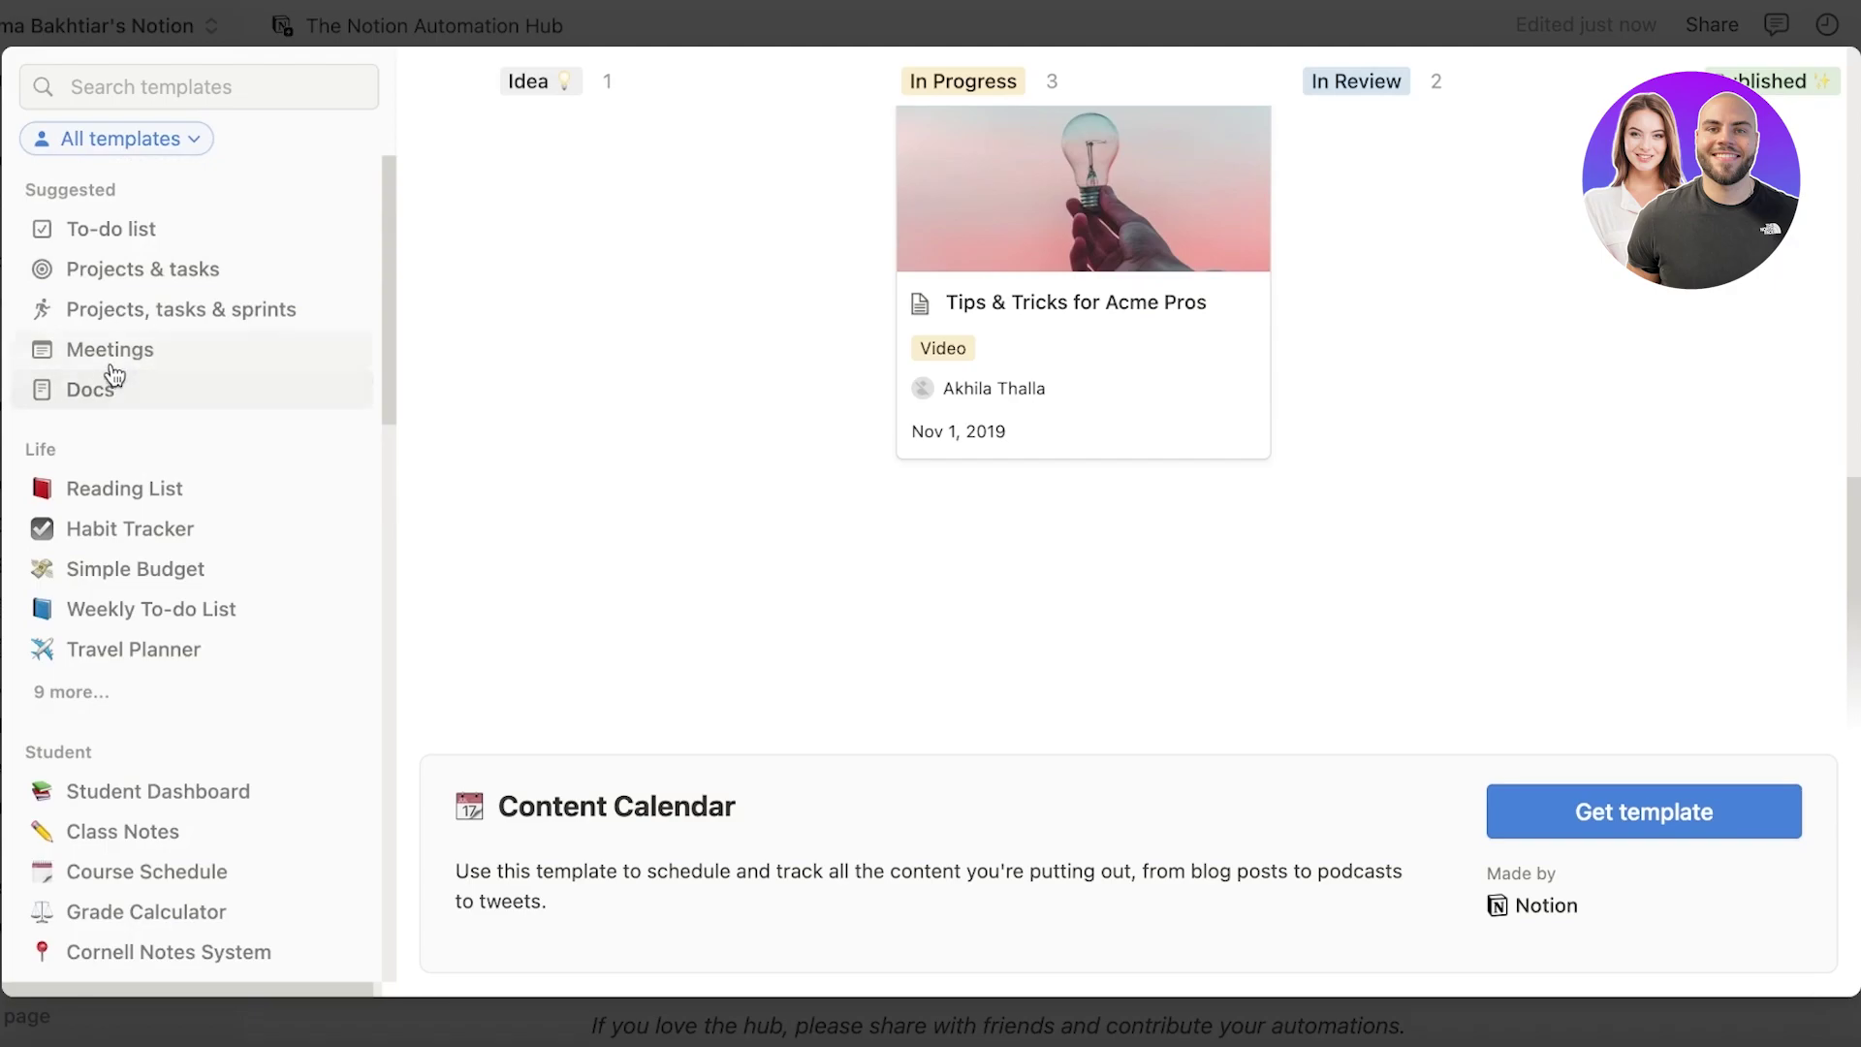
{"action": "left_click", "coordinate": [194, 245]}
{"action": "key", "text": "Escape"}
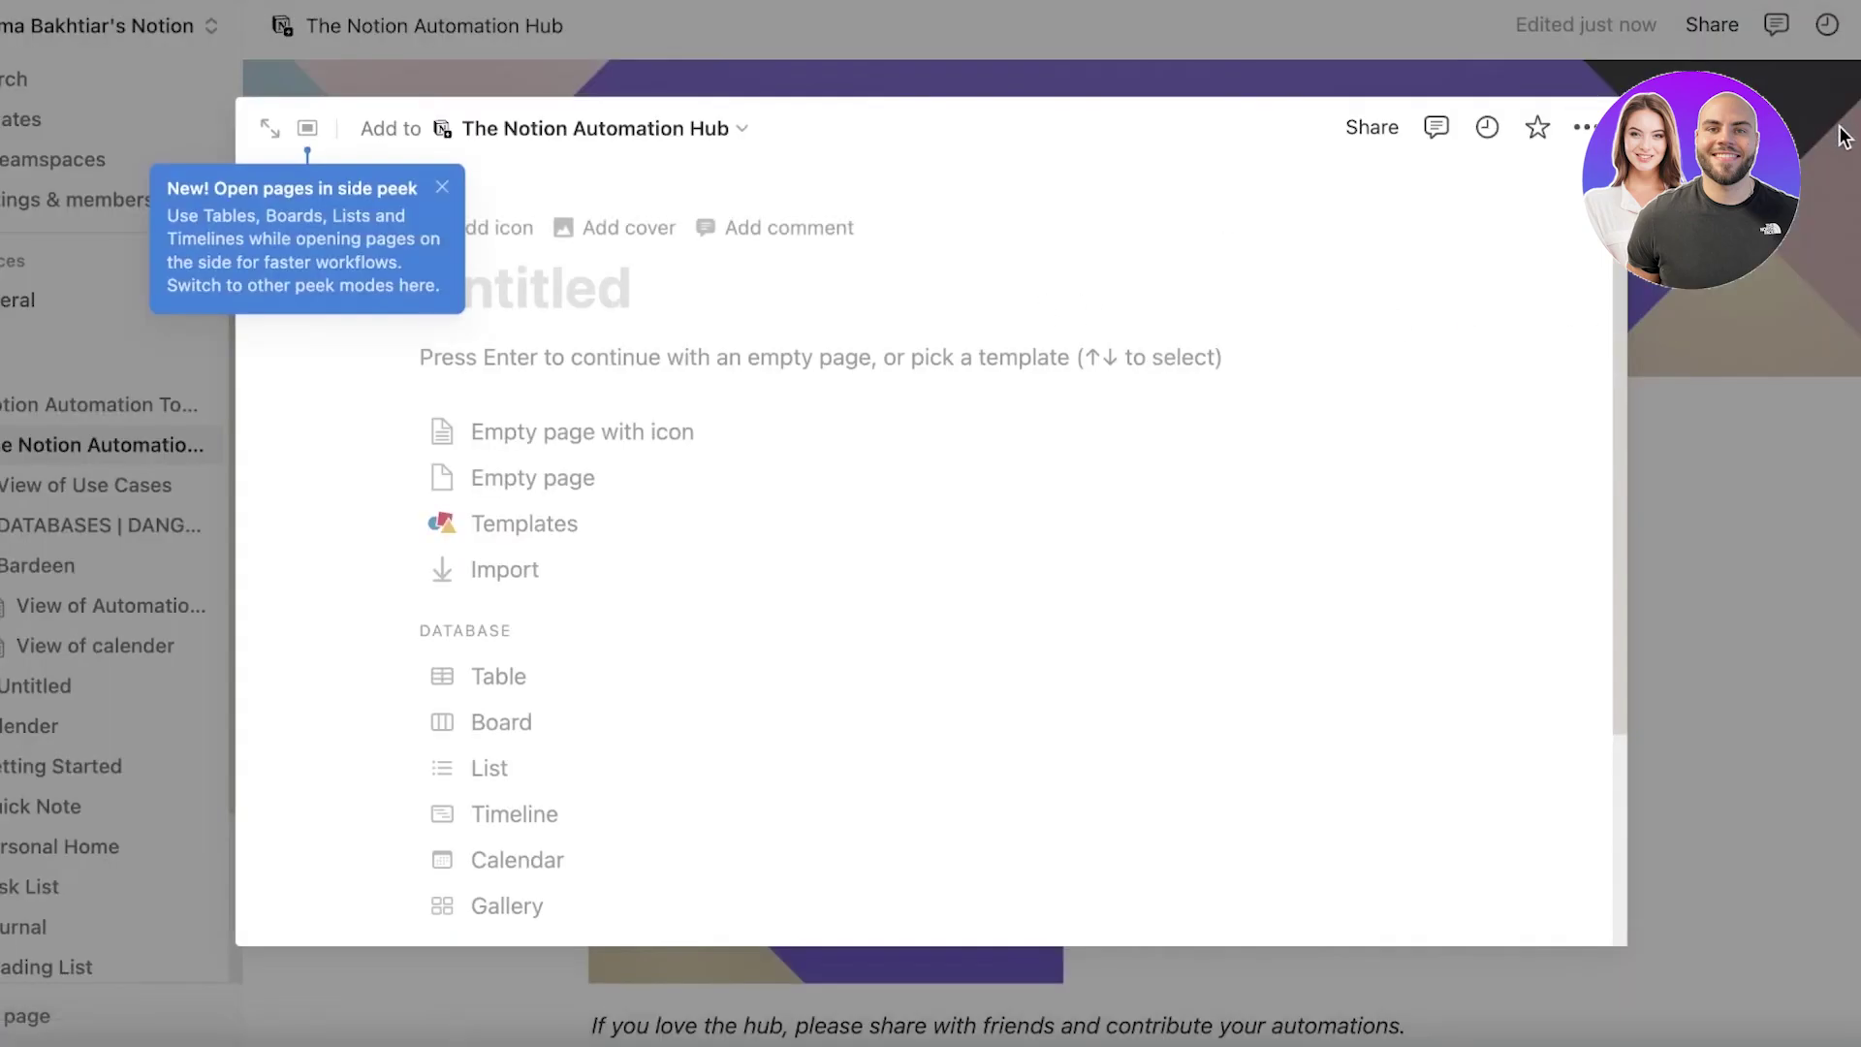
{"action": "left_click", "coordinate": [1842, 136]}
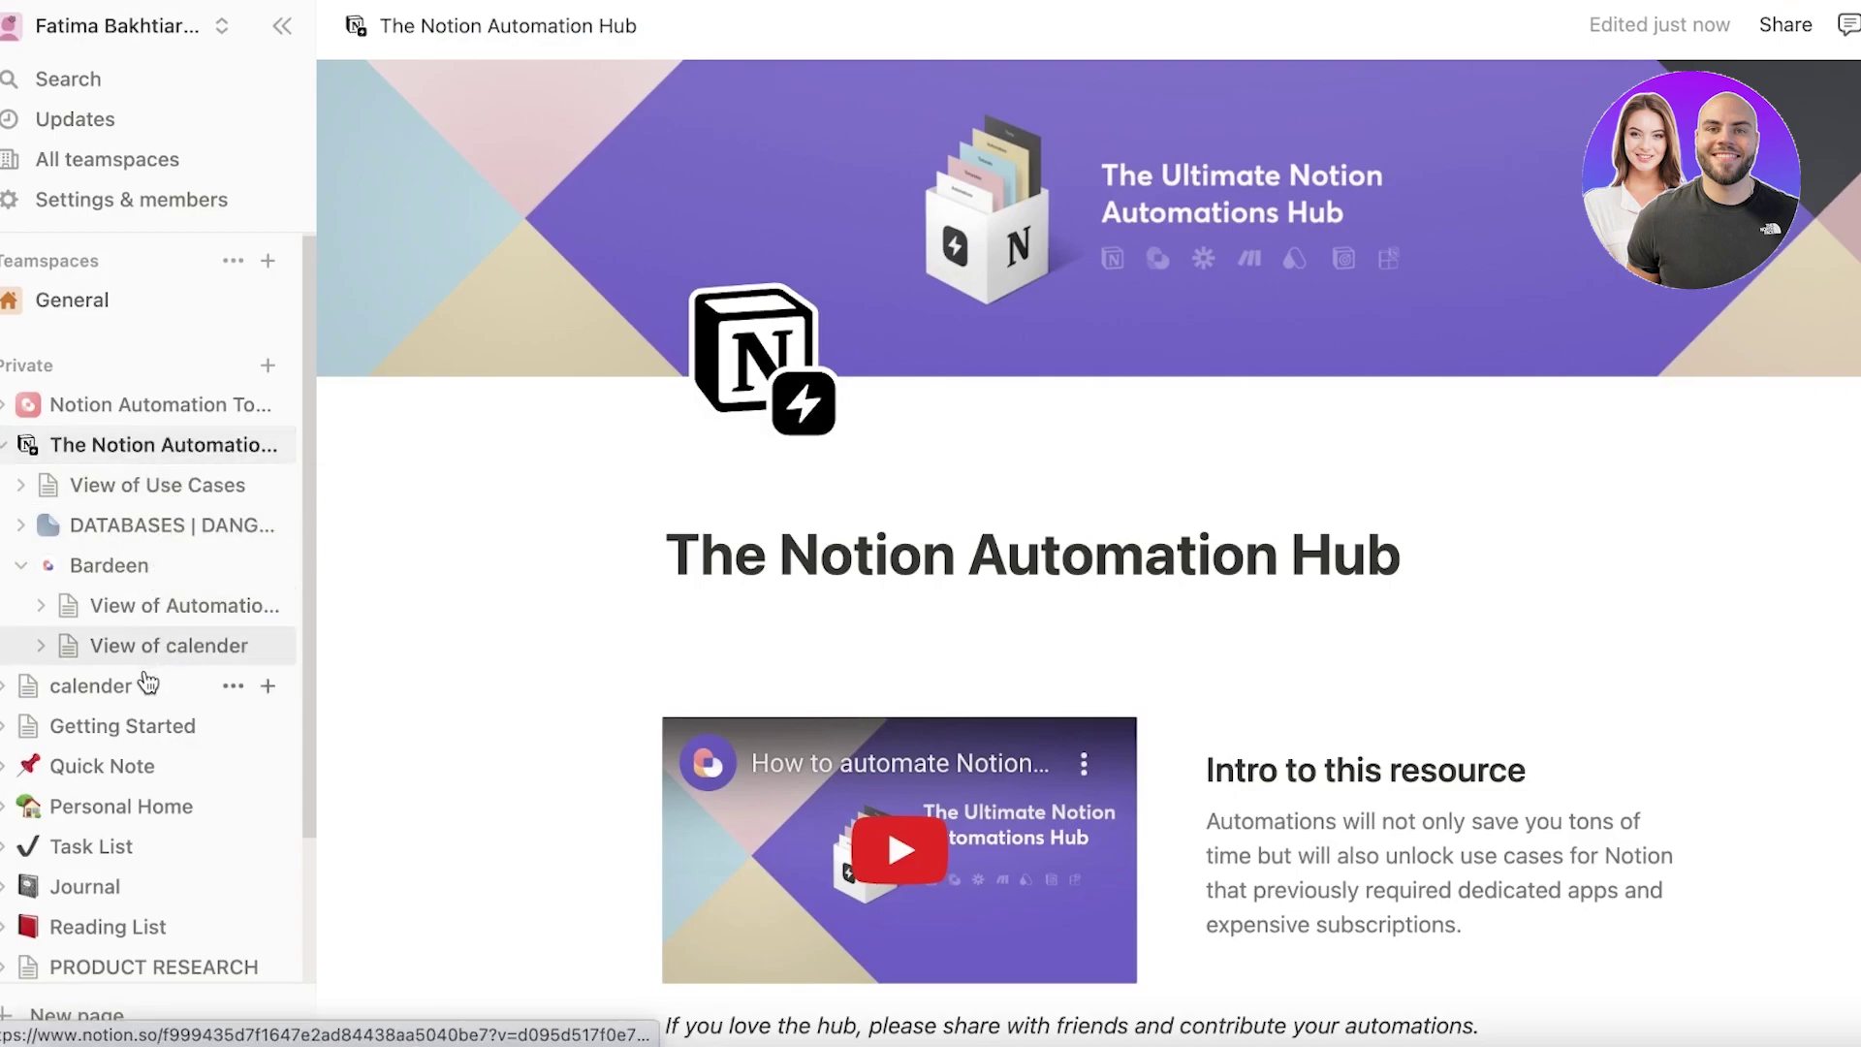
Step: Move the calender page into Bardeen and open it
{"action": "left_click_drag", "start_coordinate": [147, 684], "coordinate": [116, 607]}
{"action": "left_click", "coordinate": [115, 606]}
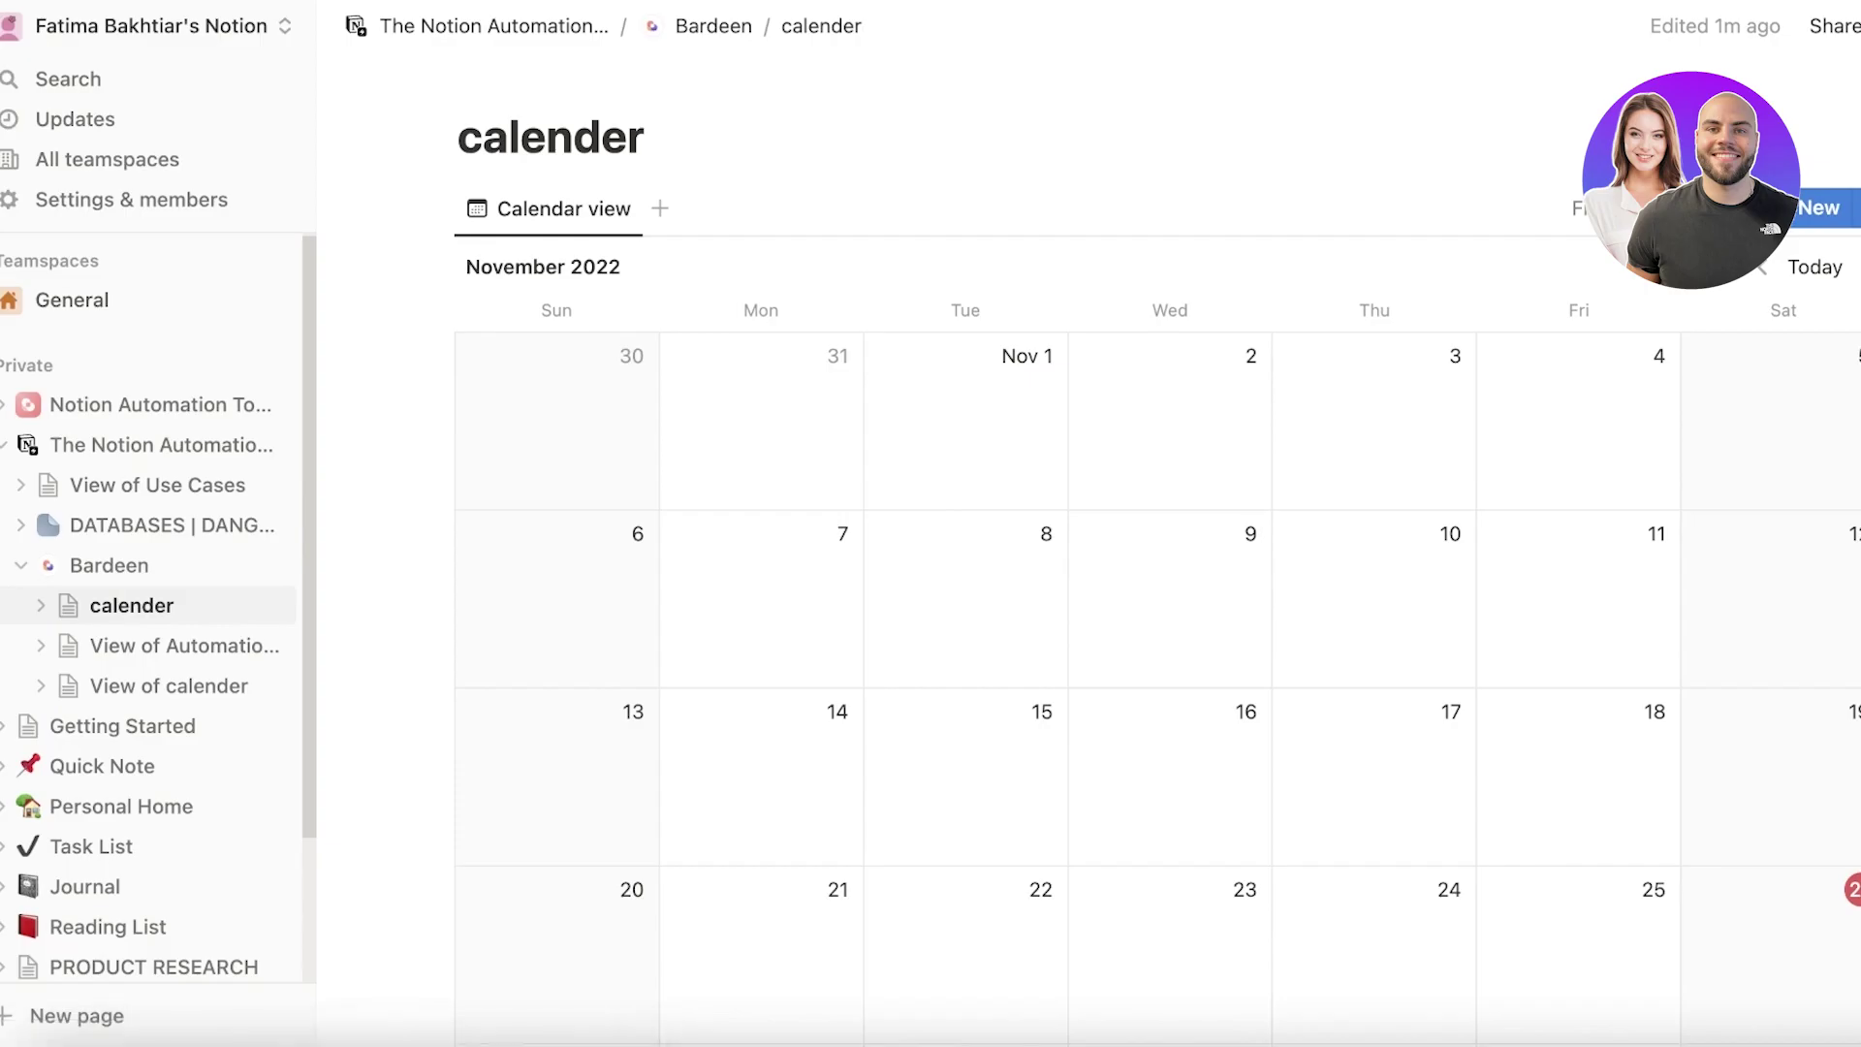
Step: Switch to the Bardeen extension and start creating a new Autobook
{"action": "key", "text": "alt+b"}
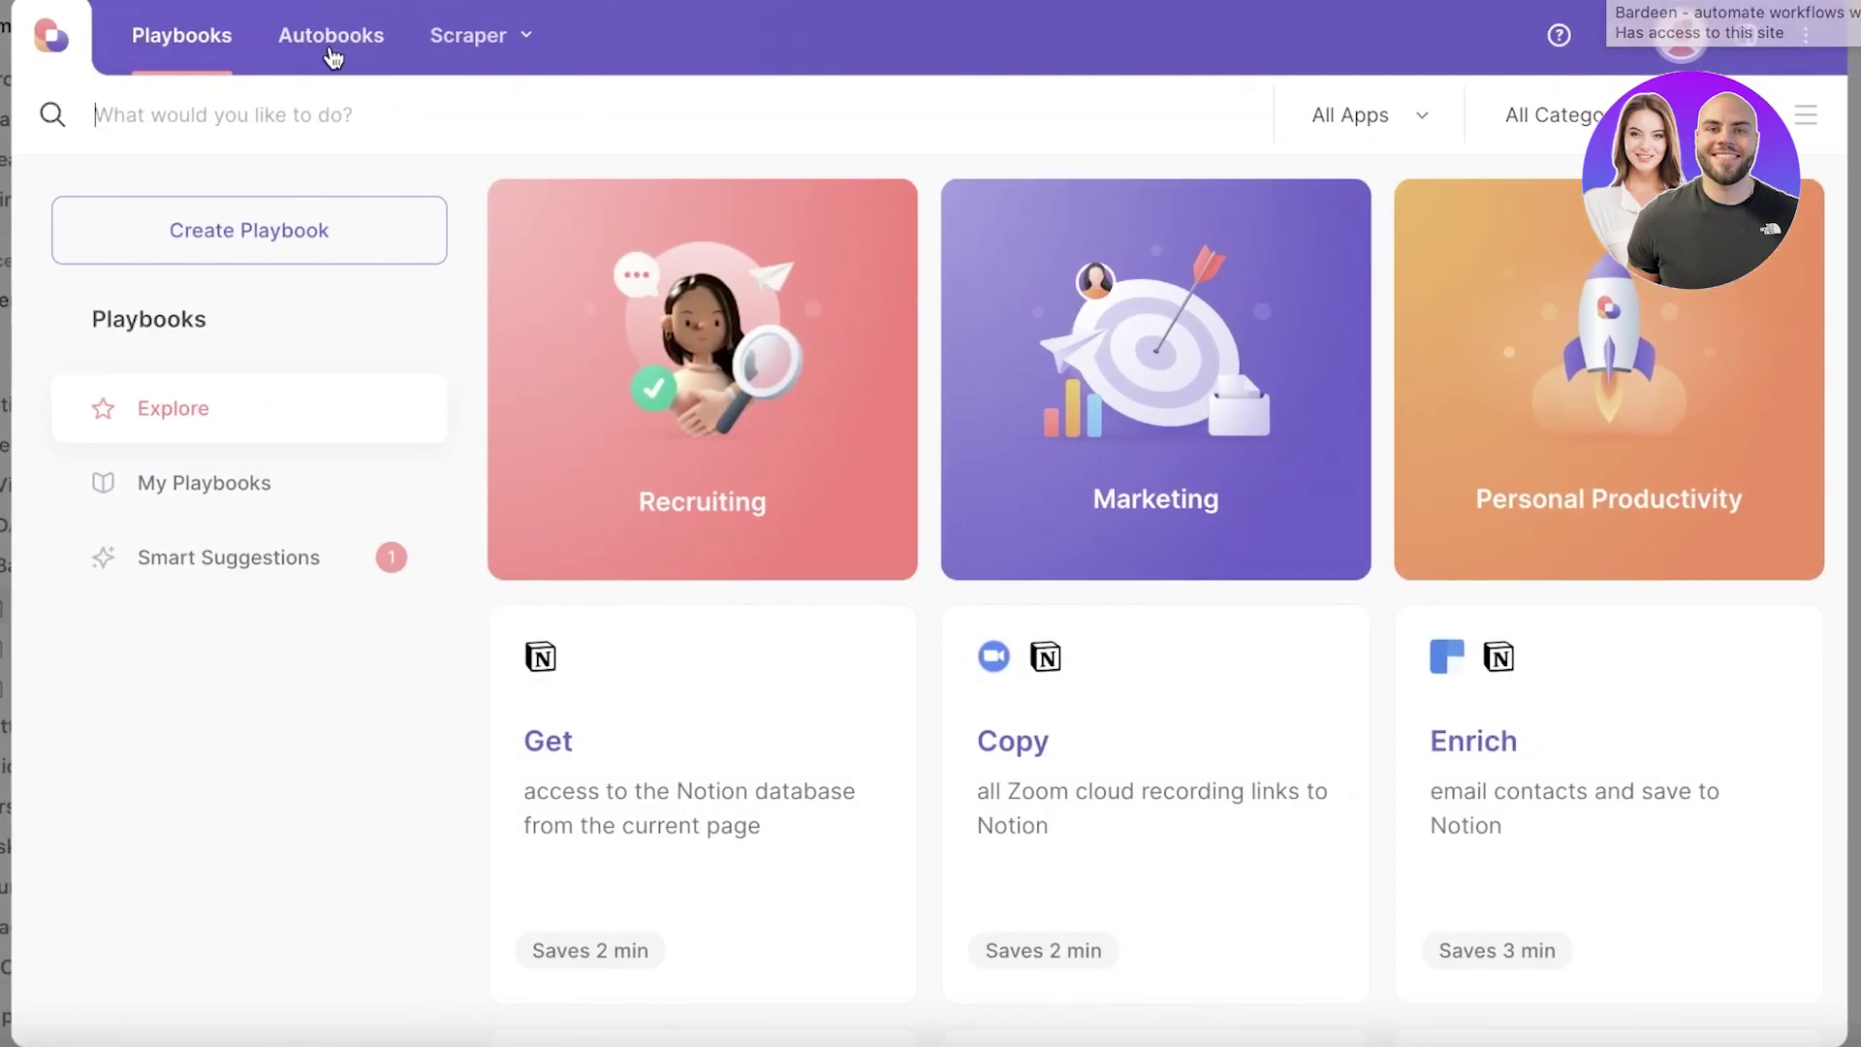
{"action": "left_click", "coordinate": [331, 39]}
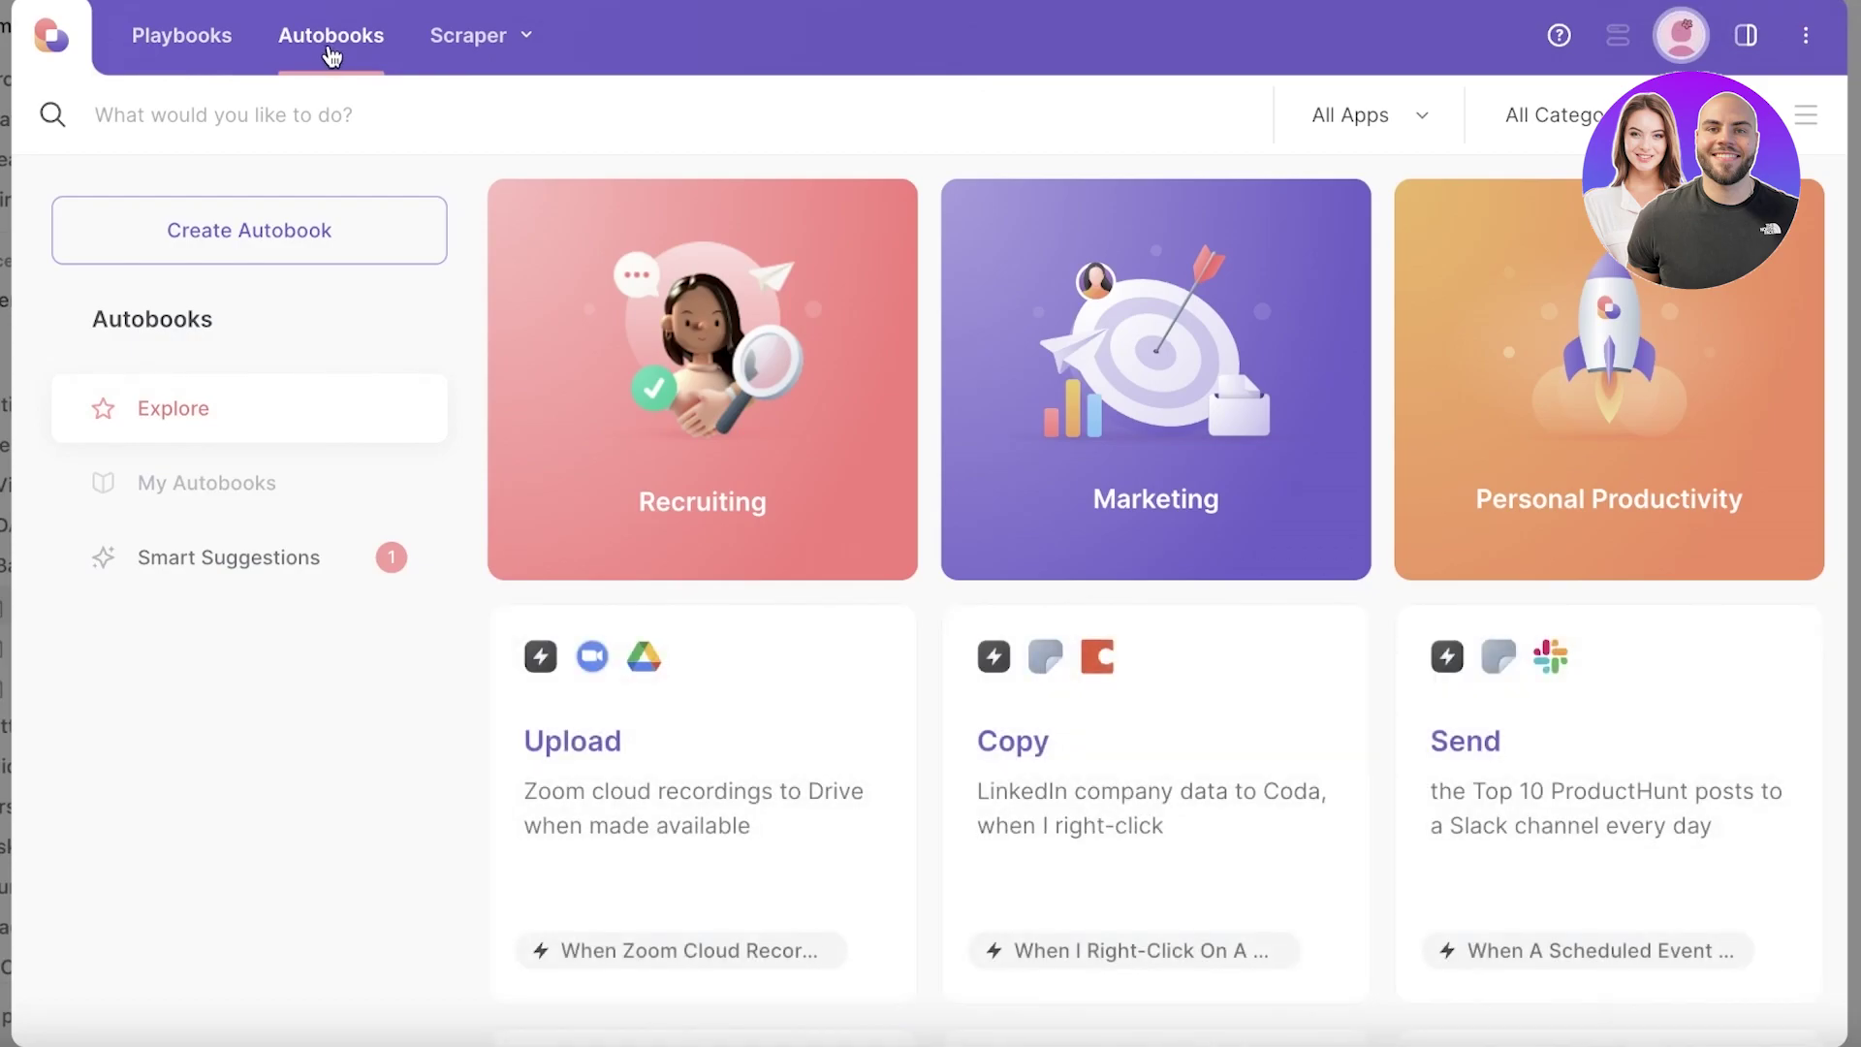
{"action": "scroll", "coordinate": [873, 382], "scroll_direction": "down", "scroll_amount": 7}
{"action": "left_click", "coordinate": [294, 227]}
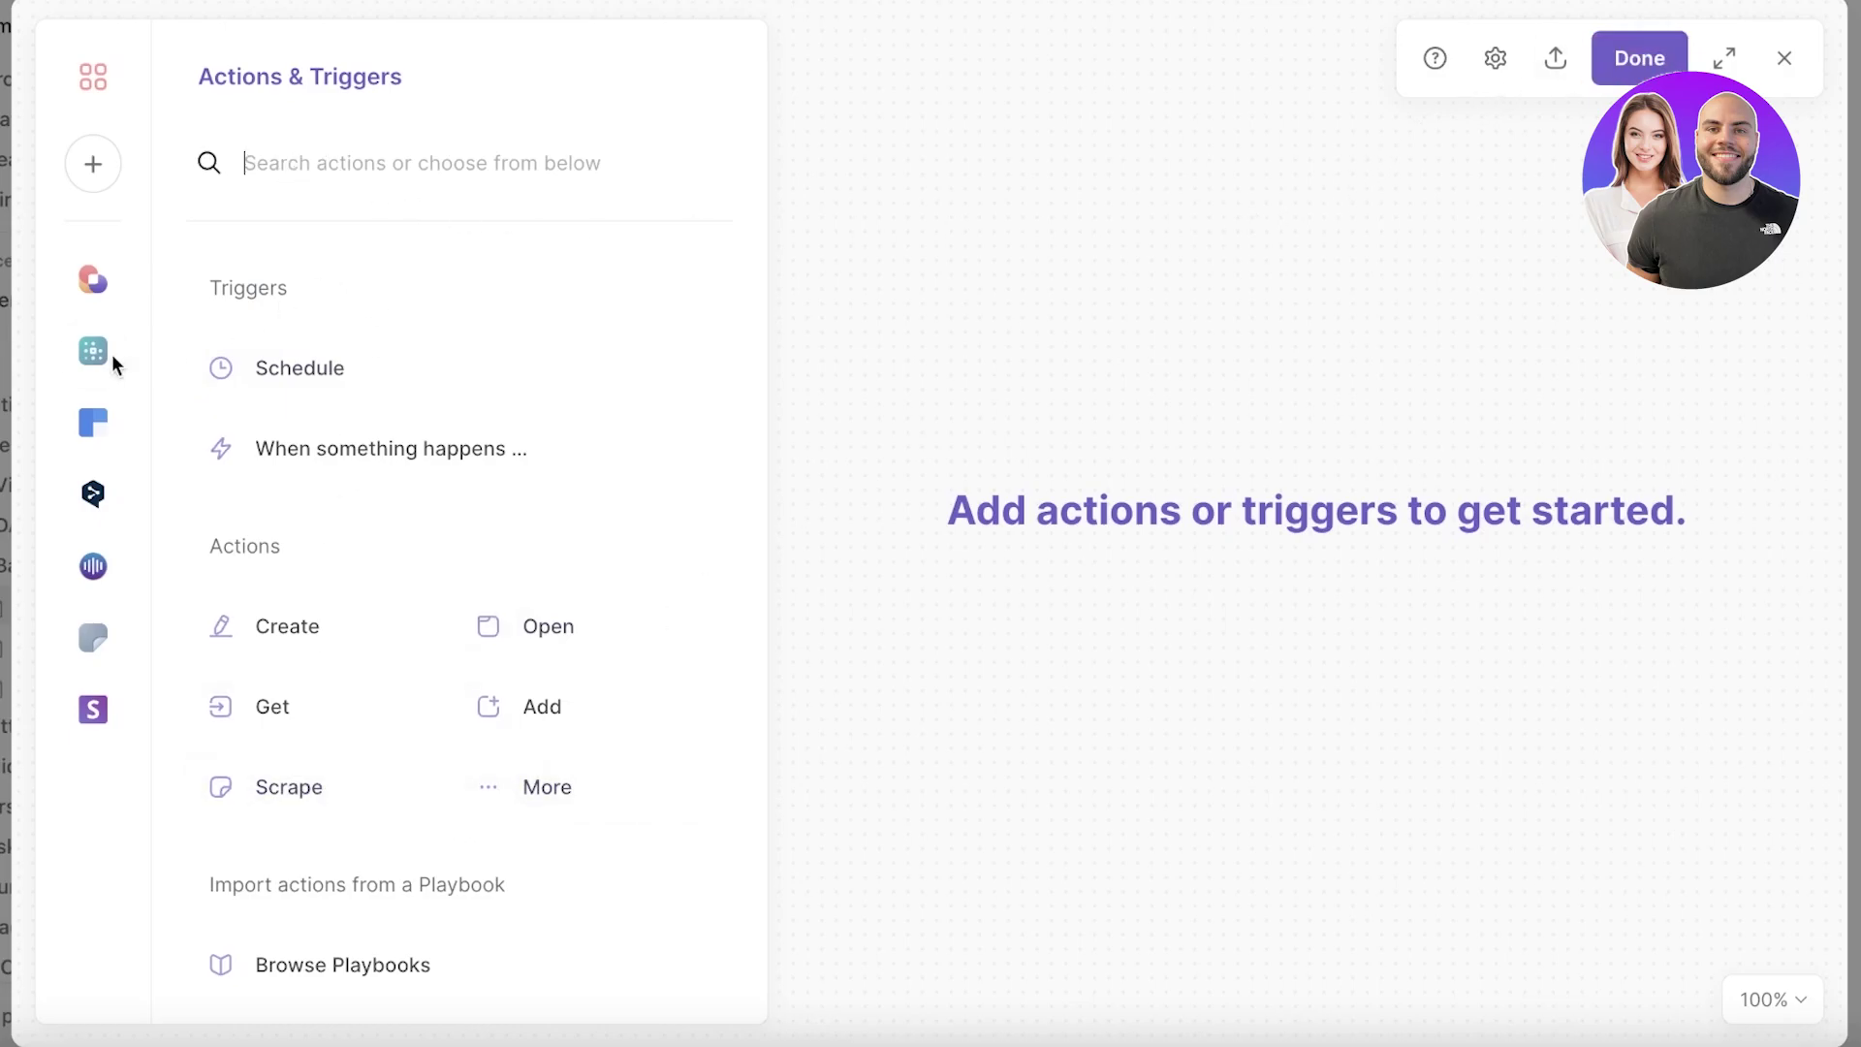
Step: Search Bardeen's common services actions for "google", activate Google Calendar and start connecting it
{"action": "left_click", "coordinate": [109, 301]}
{"action": "type", "text": "google"}
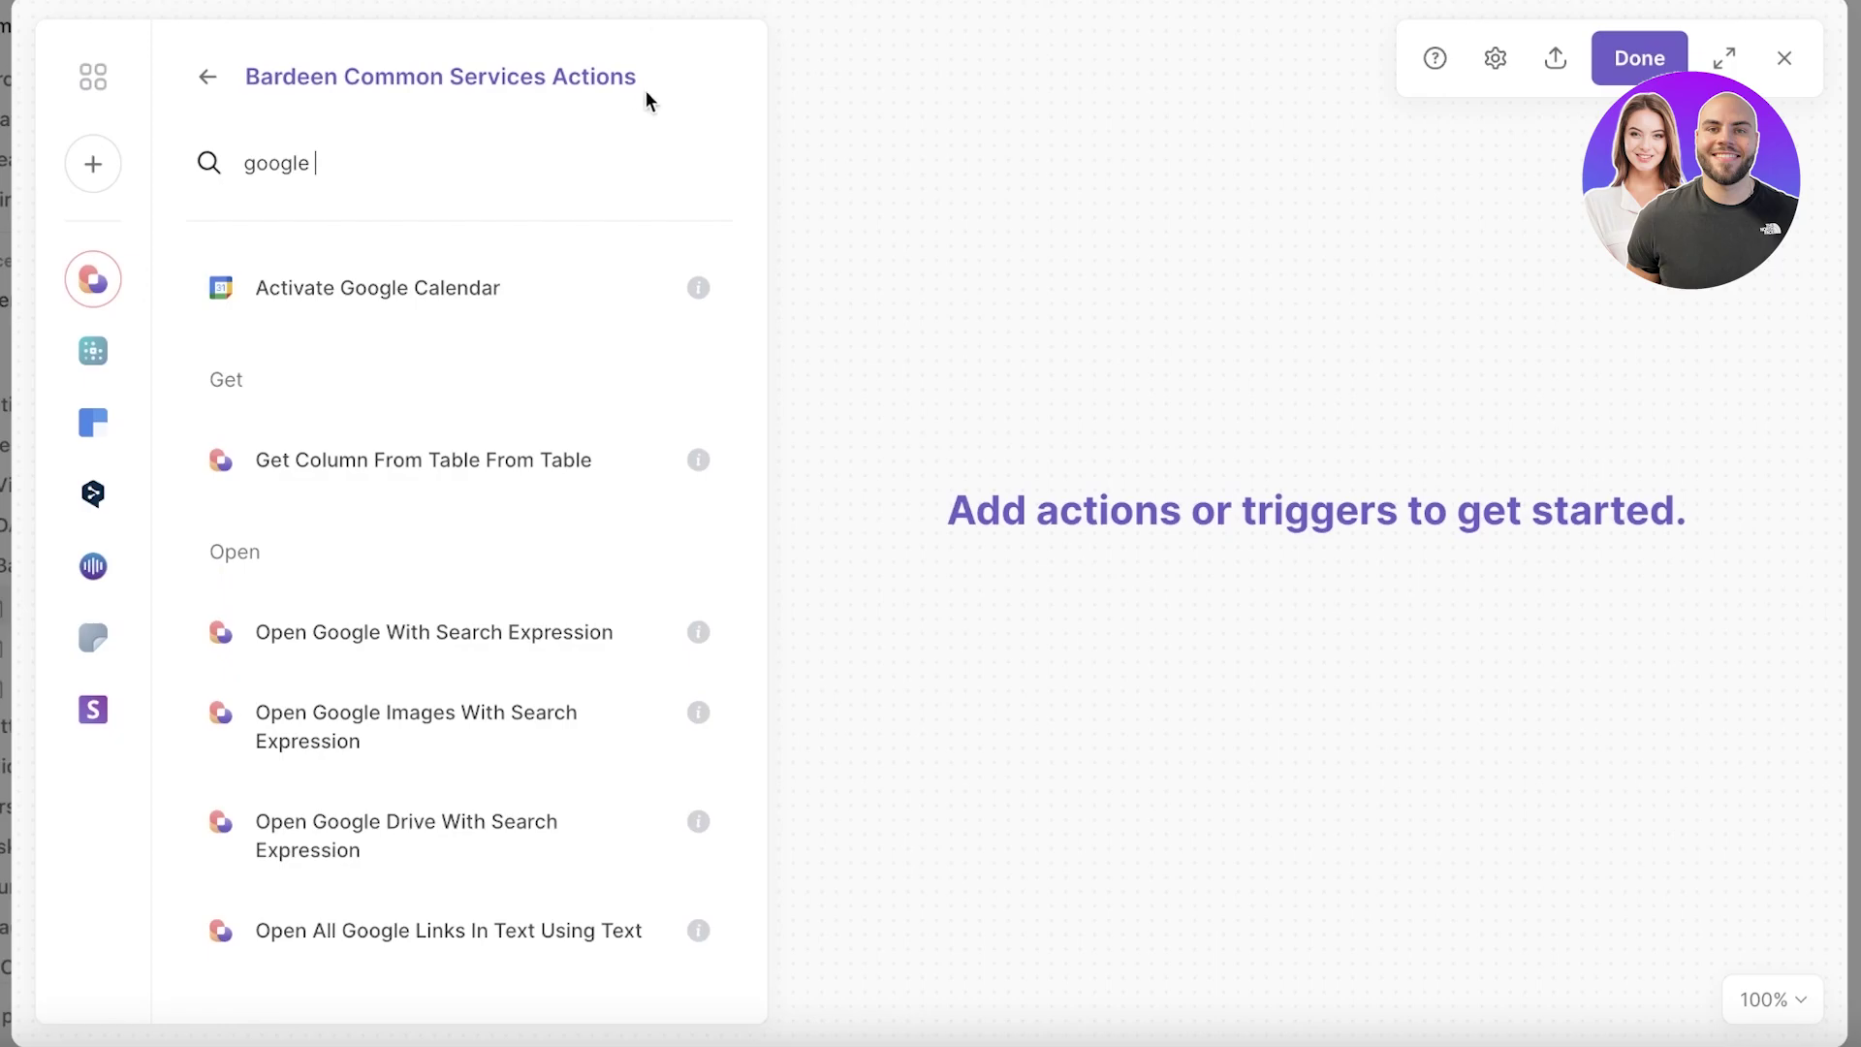
{"action": "left_click", "coordinate": [503, 294]}
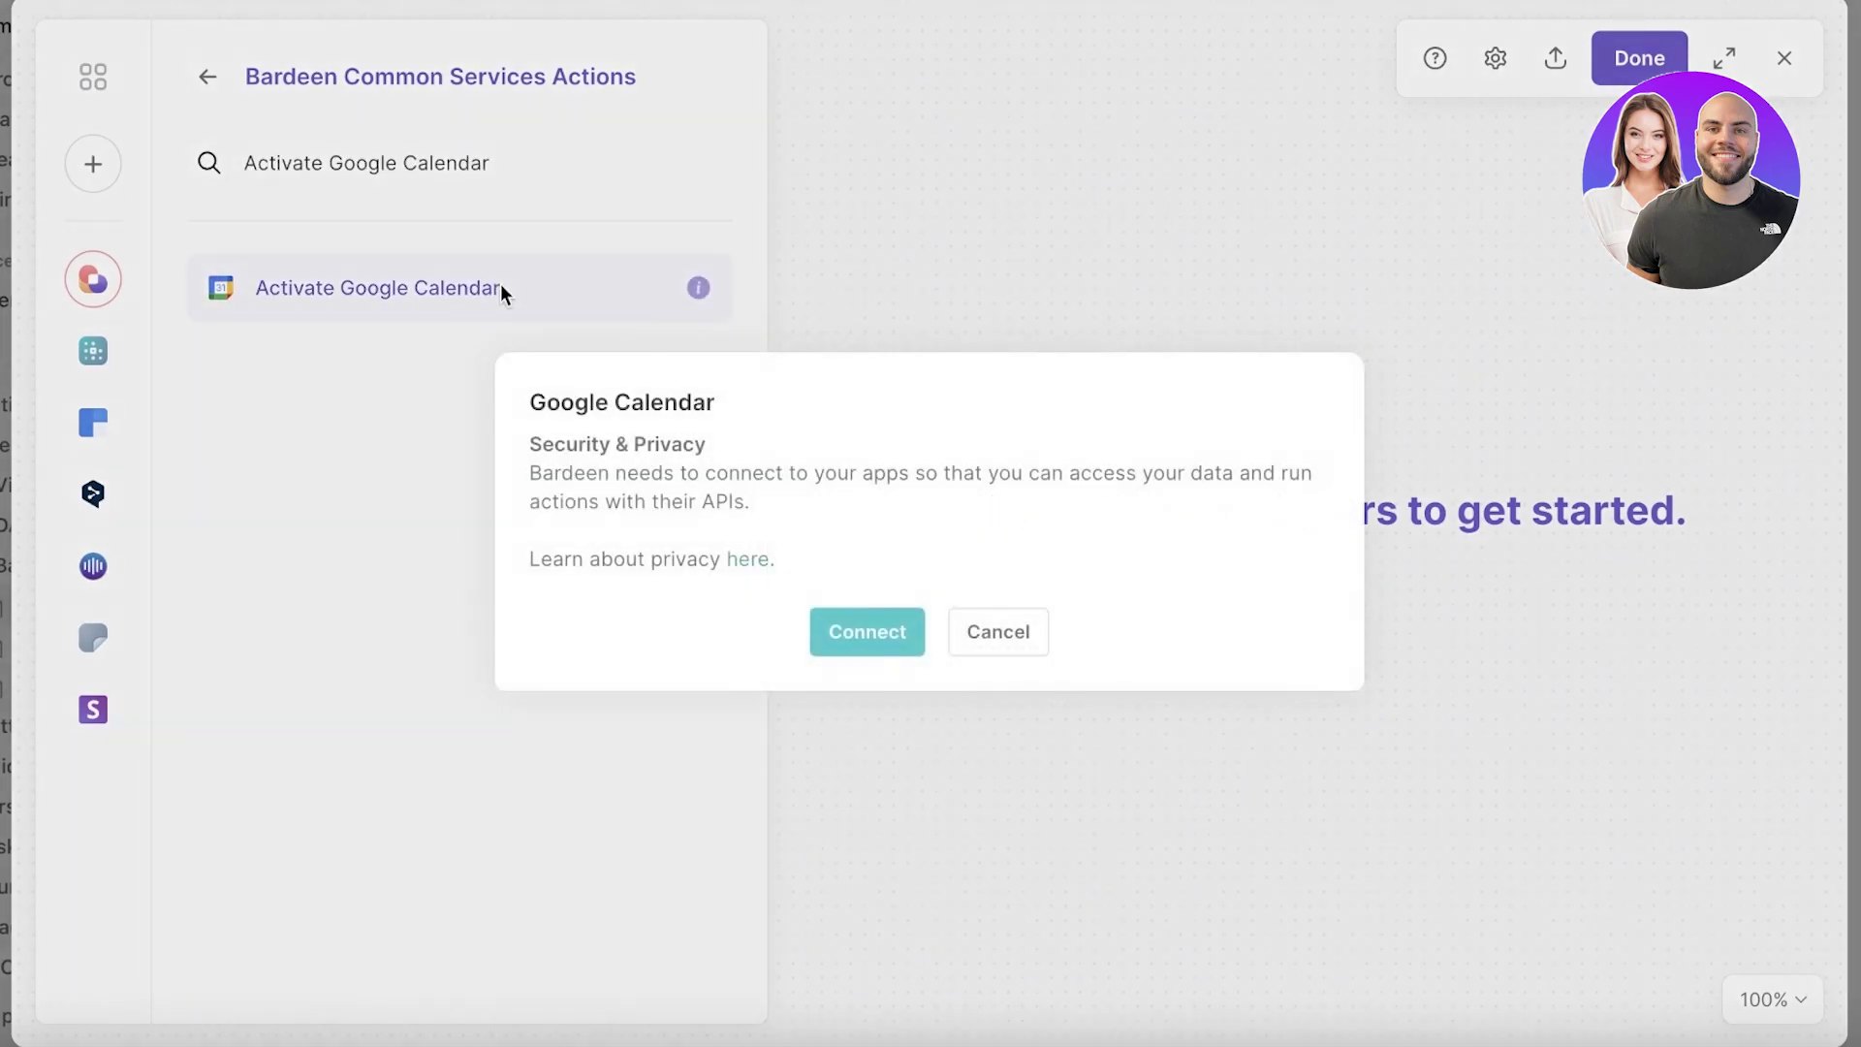
{"action": "left_click", "coordinate": [866, 630]}
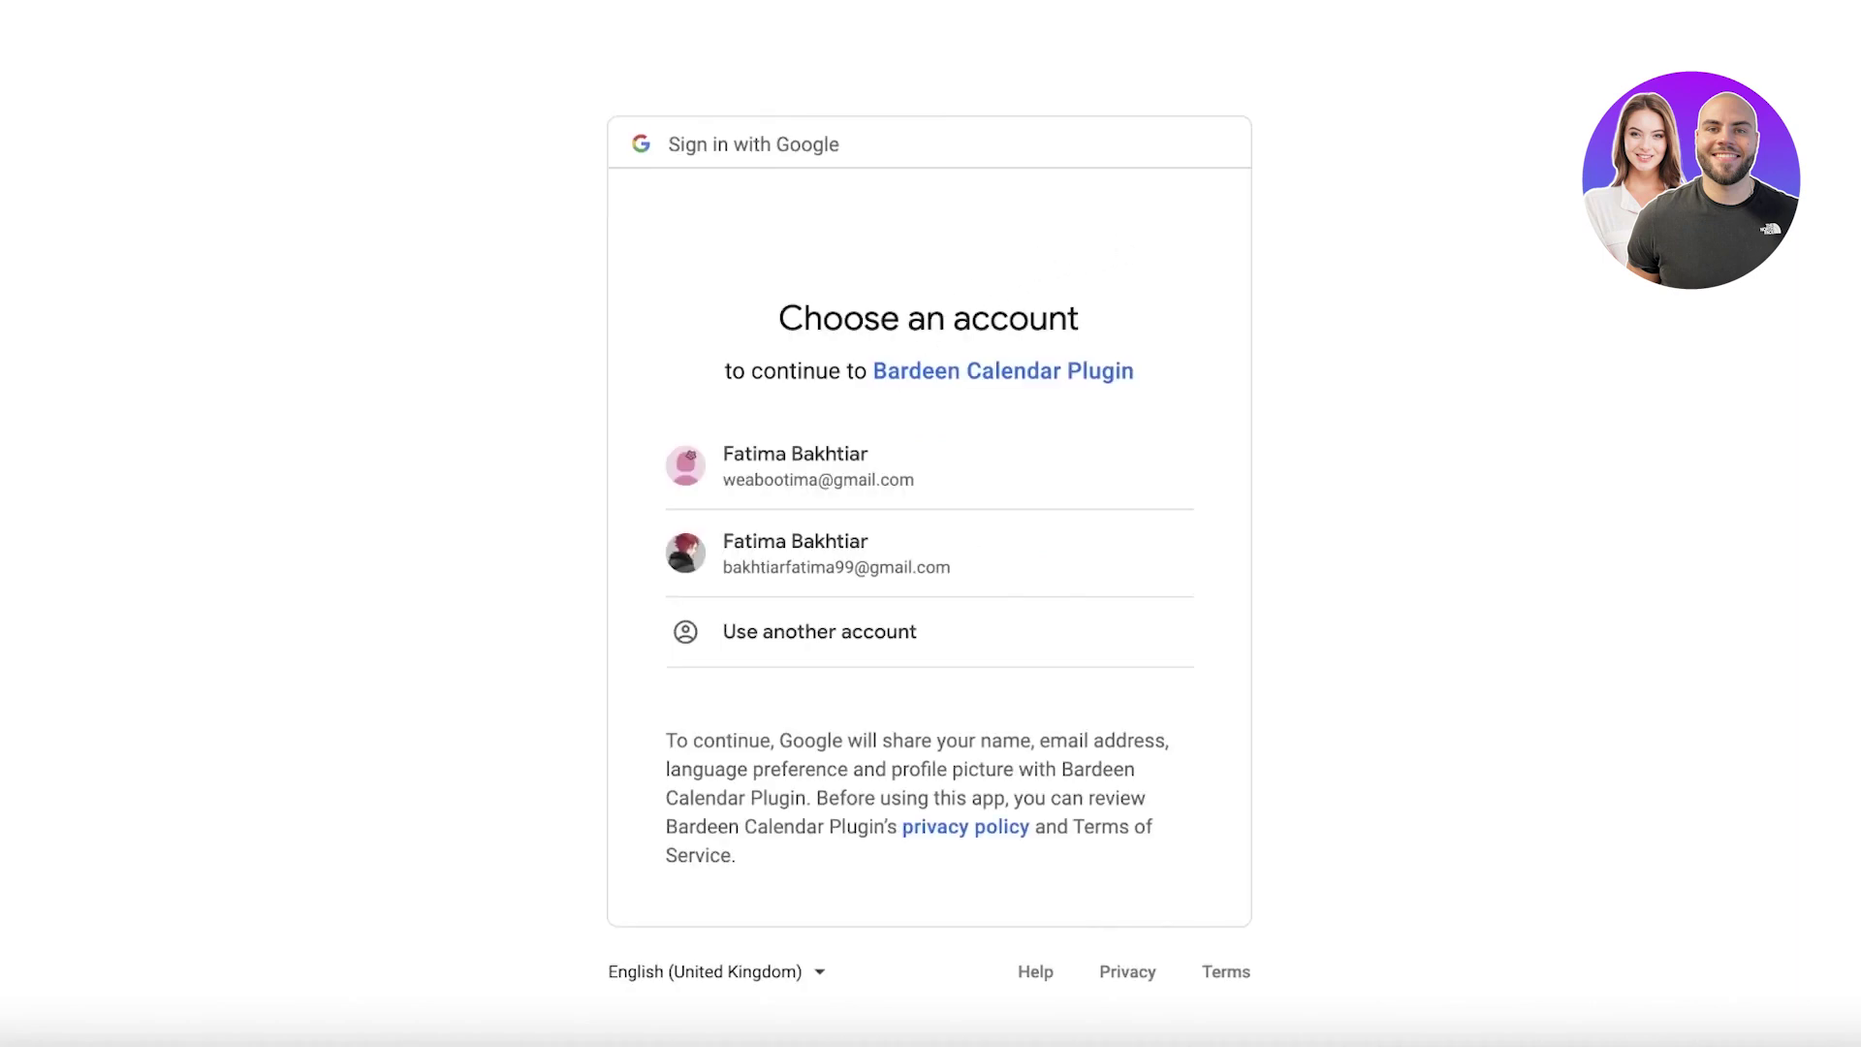
Step: Choose the first Google account and allow Bardeen Calendar Plugin to view and edit events on all calendars
{"action": "left_click", "coordinate": [1008, 449]}
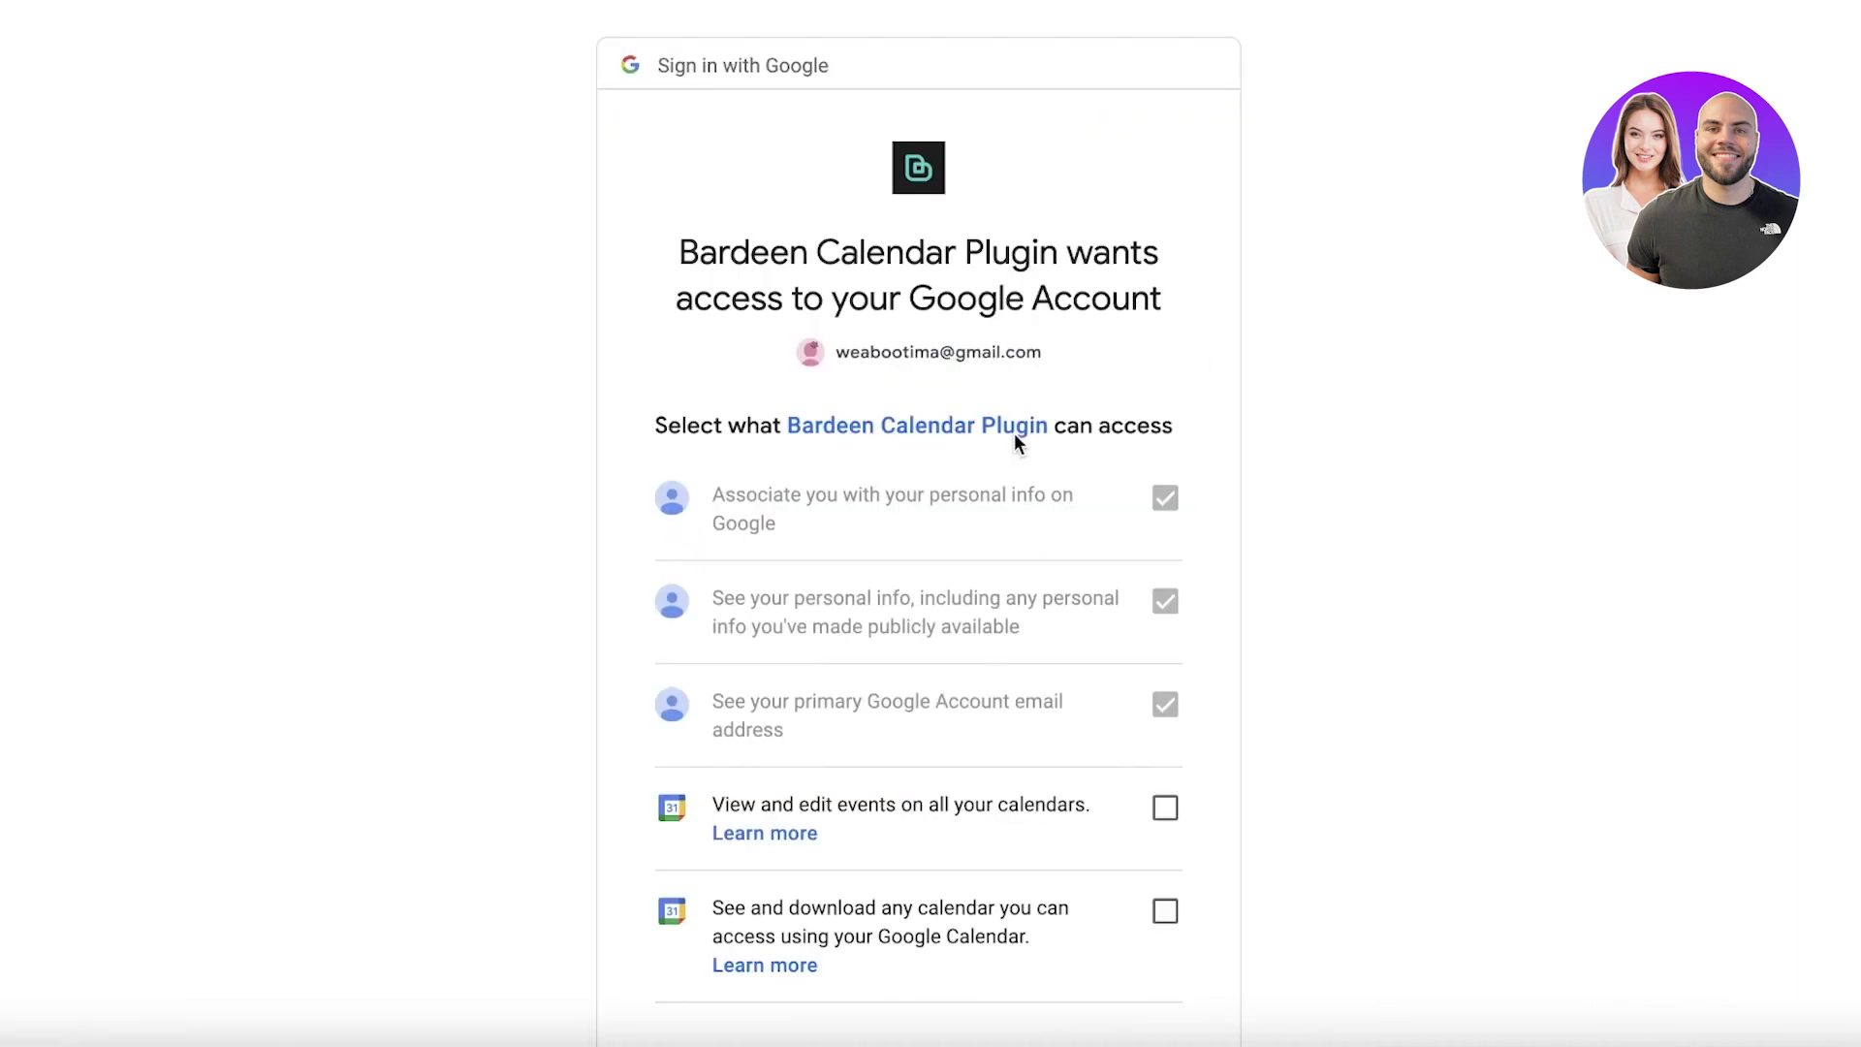
{"action": "scroll", "coordinate": [1032, 560], "scroll_direction": "down", "scroll_amount": 3}
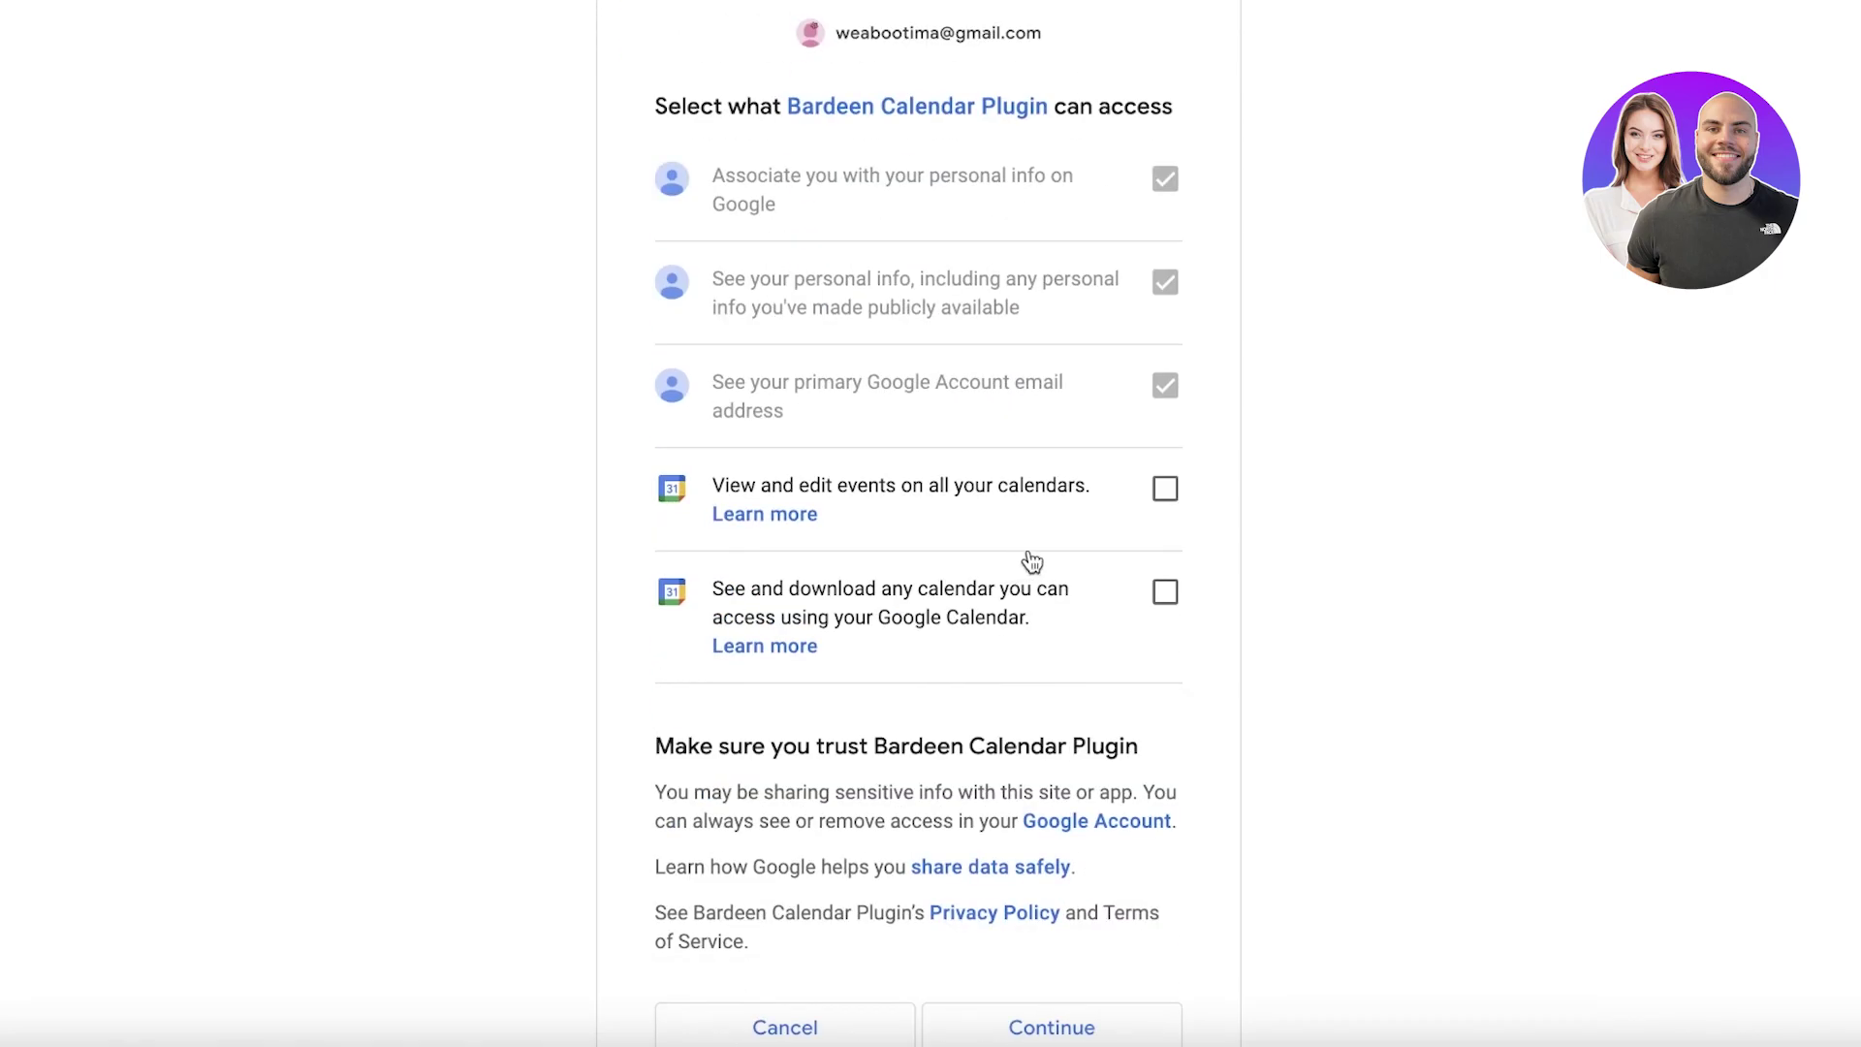
{"action": "left_click", "coordinate": [1158, 510]}
{"action": "scroll", "coordinate": [1163, 665], "scroll_direction": "down", "scroll_amount": 2}
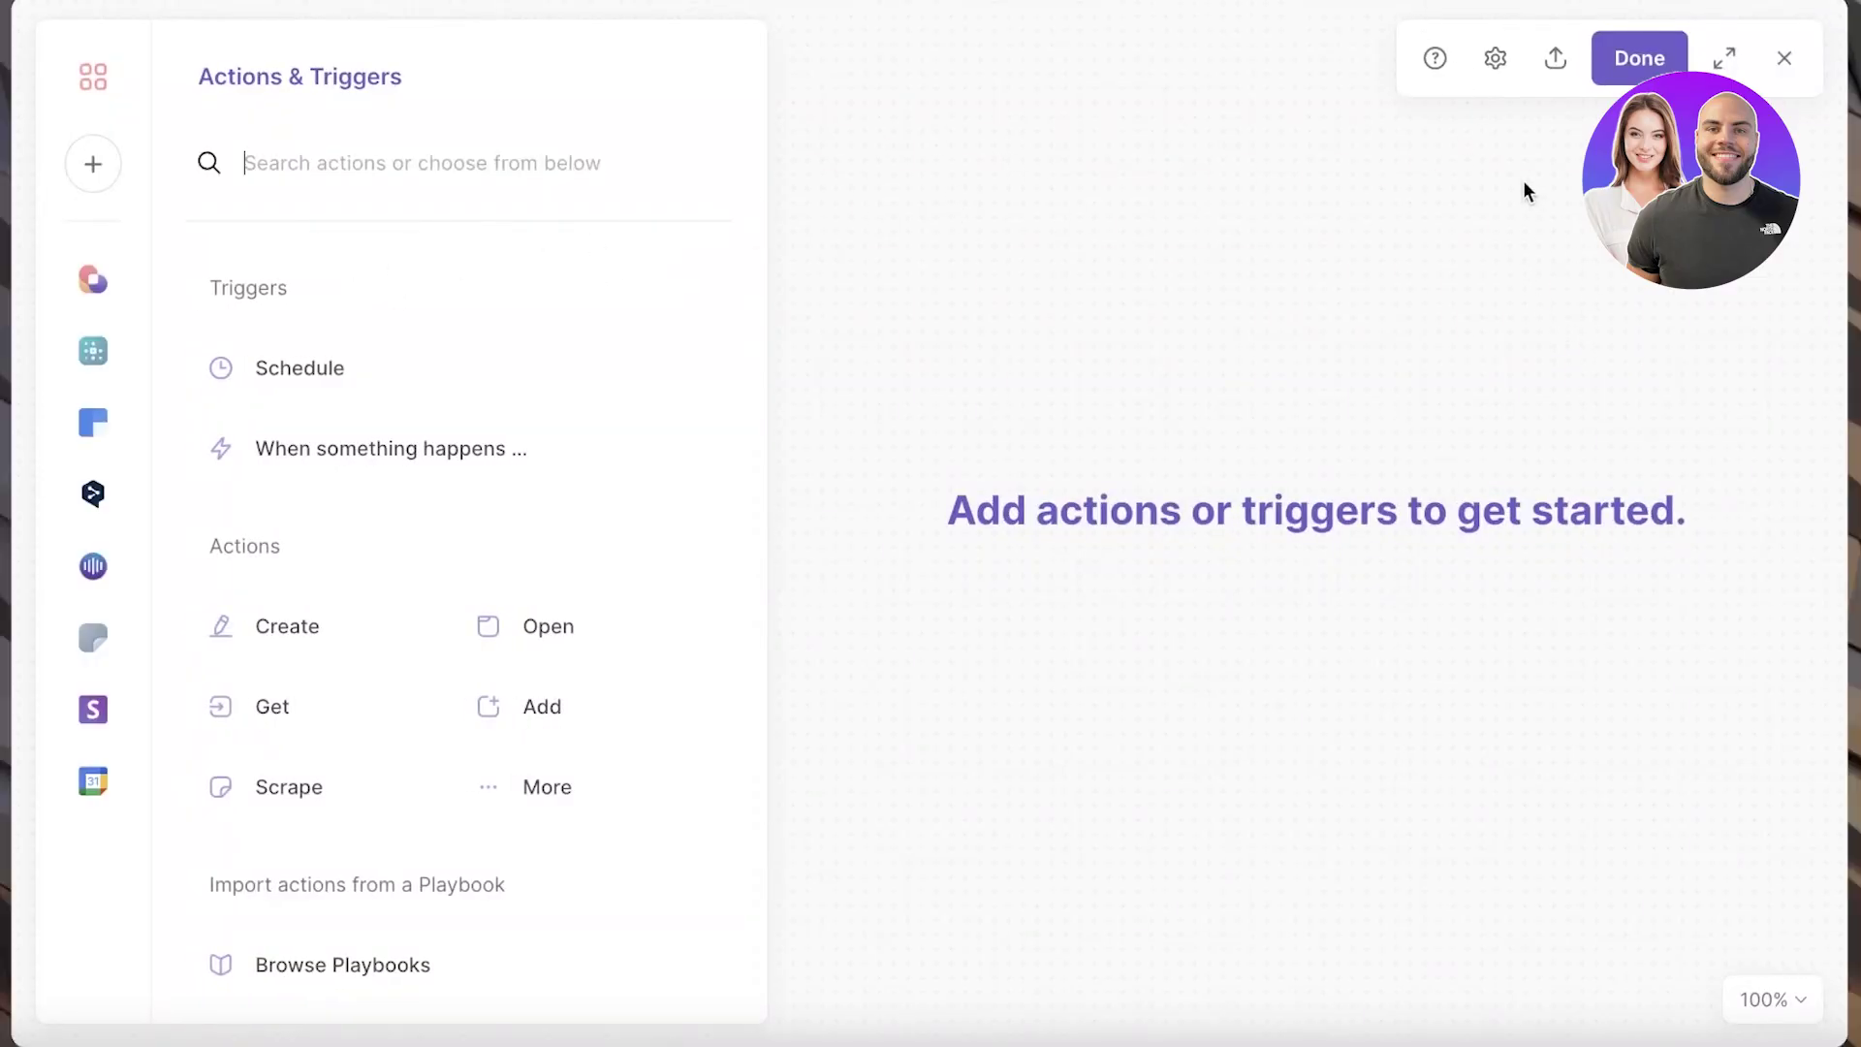
Step: Search Bardeen's common services actions for "google ca" and the apps to connect for "goo", and close the Autobook editor
{"action": "type", "text": "ge"}
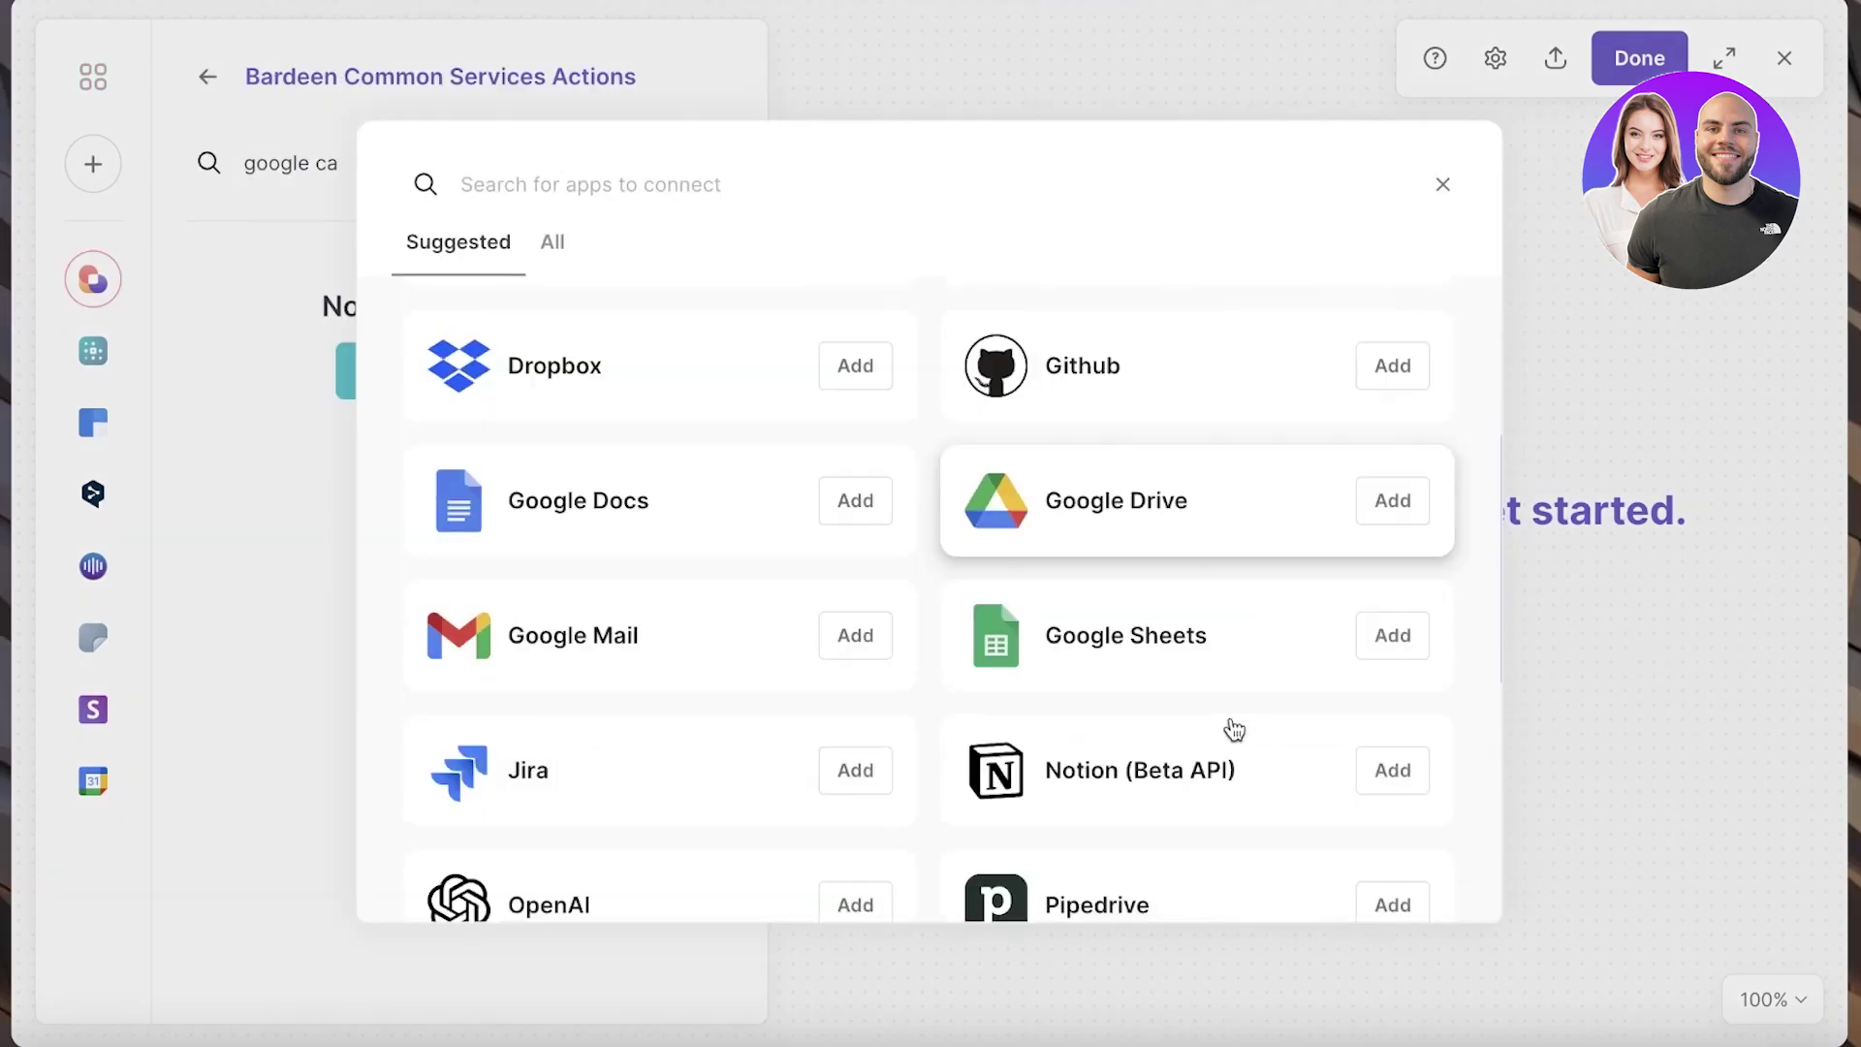
{"action": "scroll", "coordinate": [1051, 811], "scroll_direction": "down", "scroll_amount": 5}
{"action": "scroll", "coordinate": [1051, 811], "scroll_direction": "down", "scroll_amount": 2}
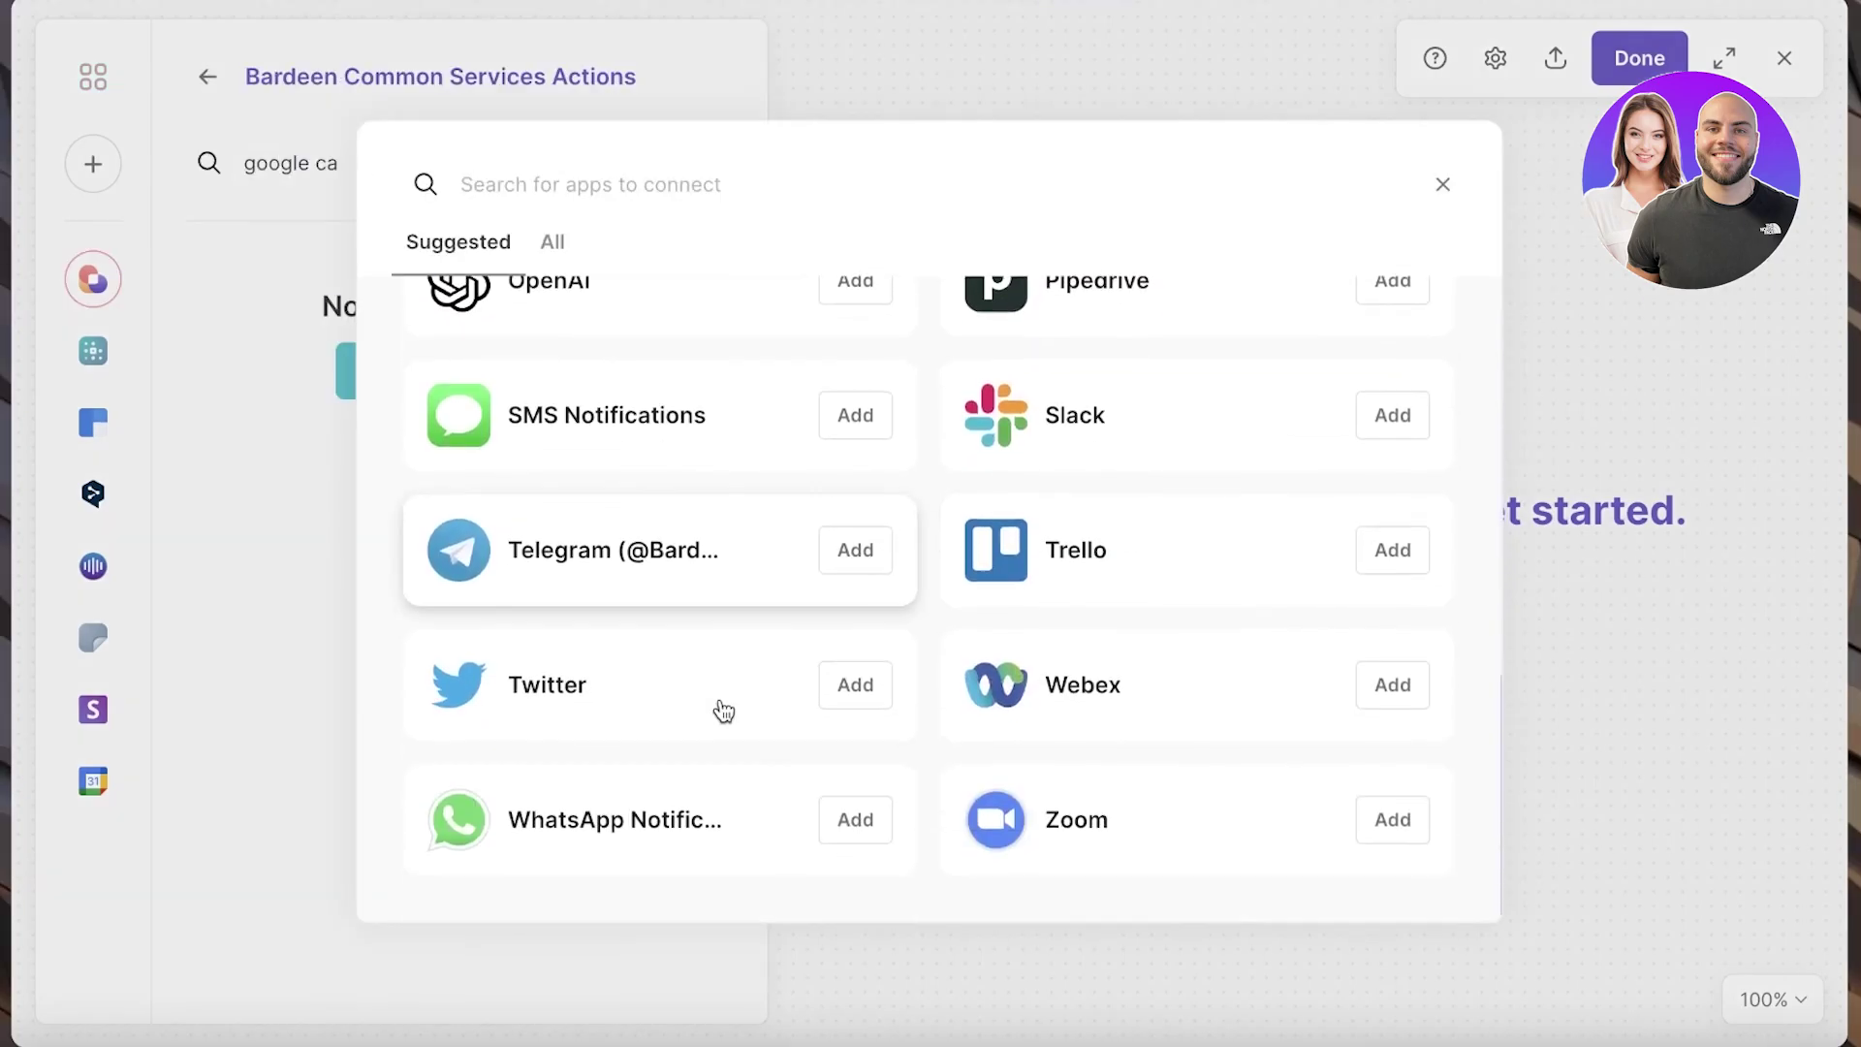
{"action": "scroll", "coordinate": [718, 711], "scroll_direction": "up", "scroll_amount": 10}
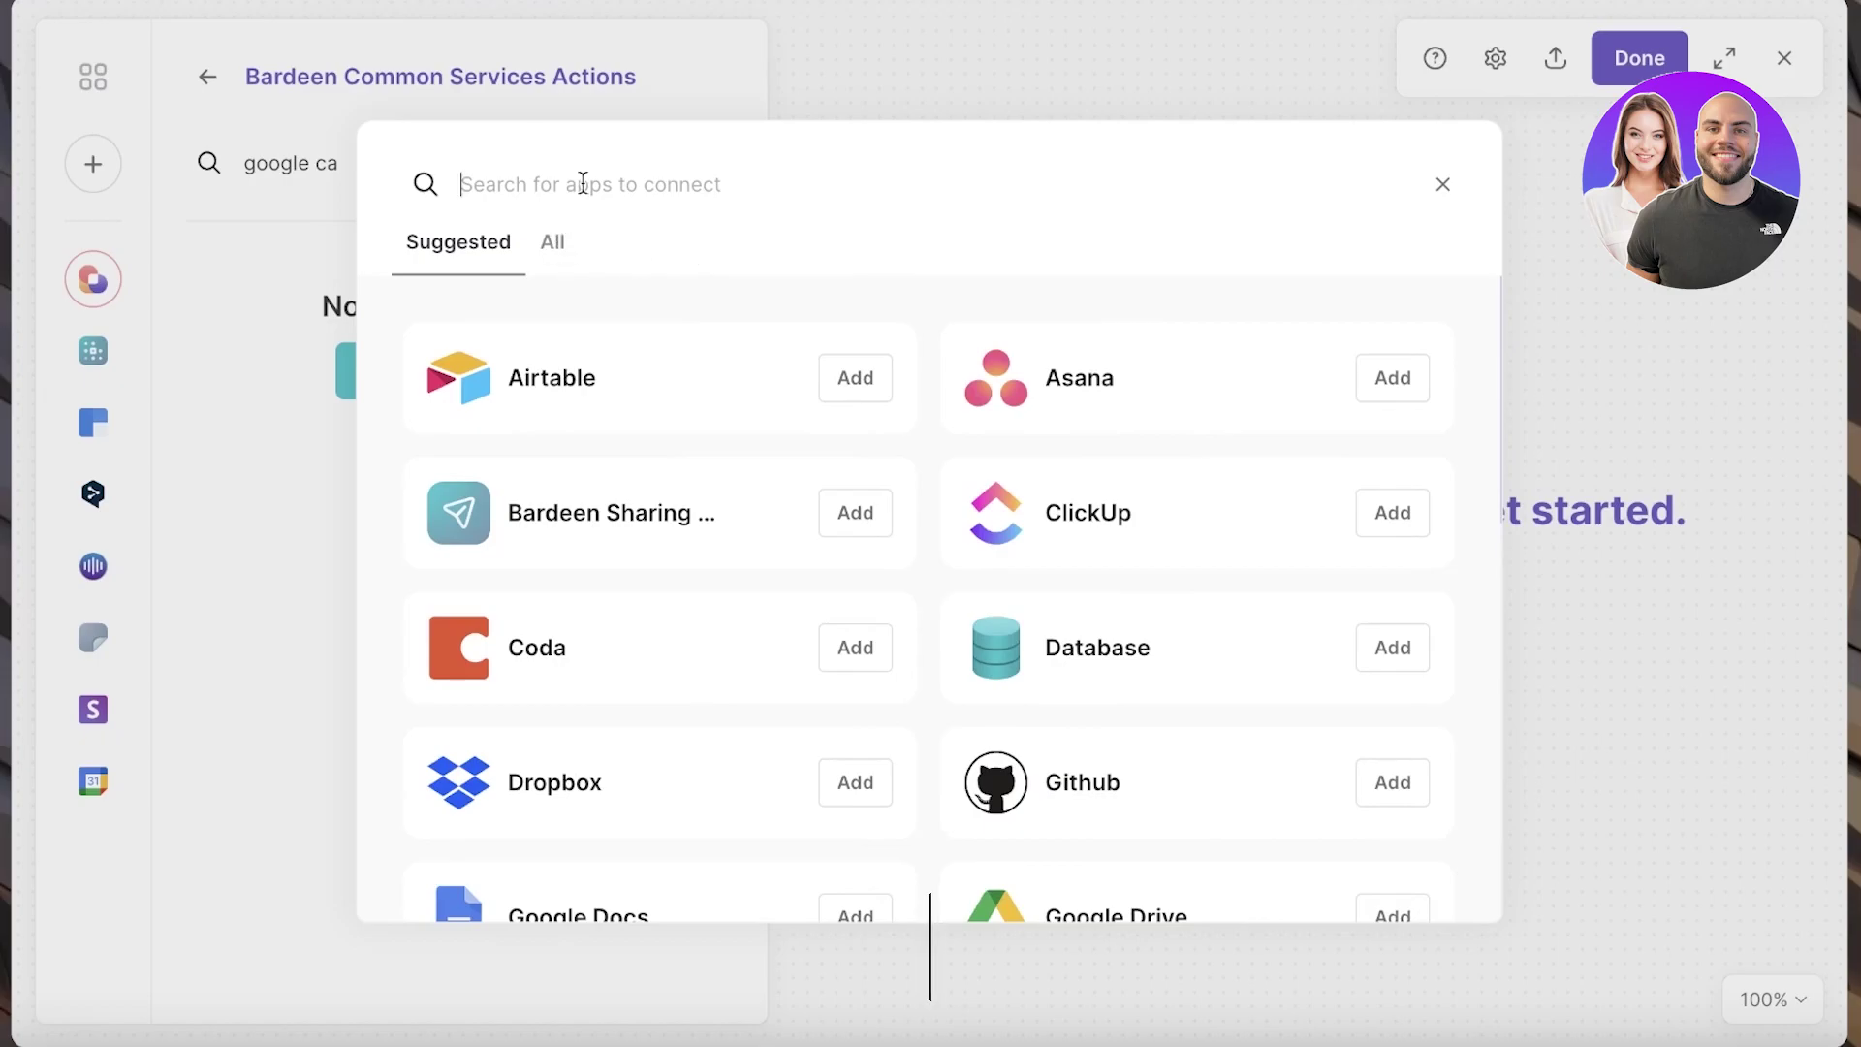
{"action": "type", "text": "goo"}
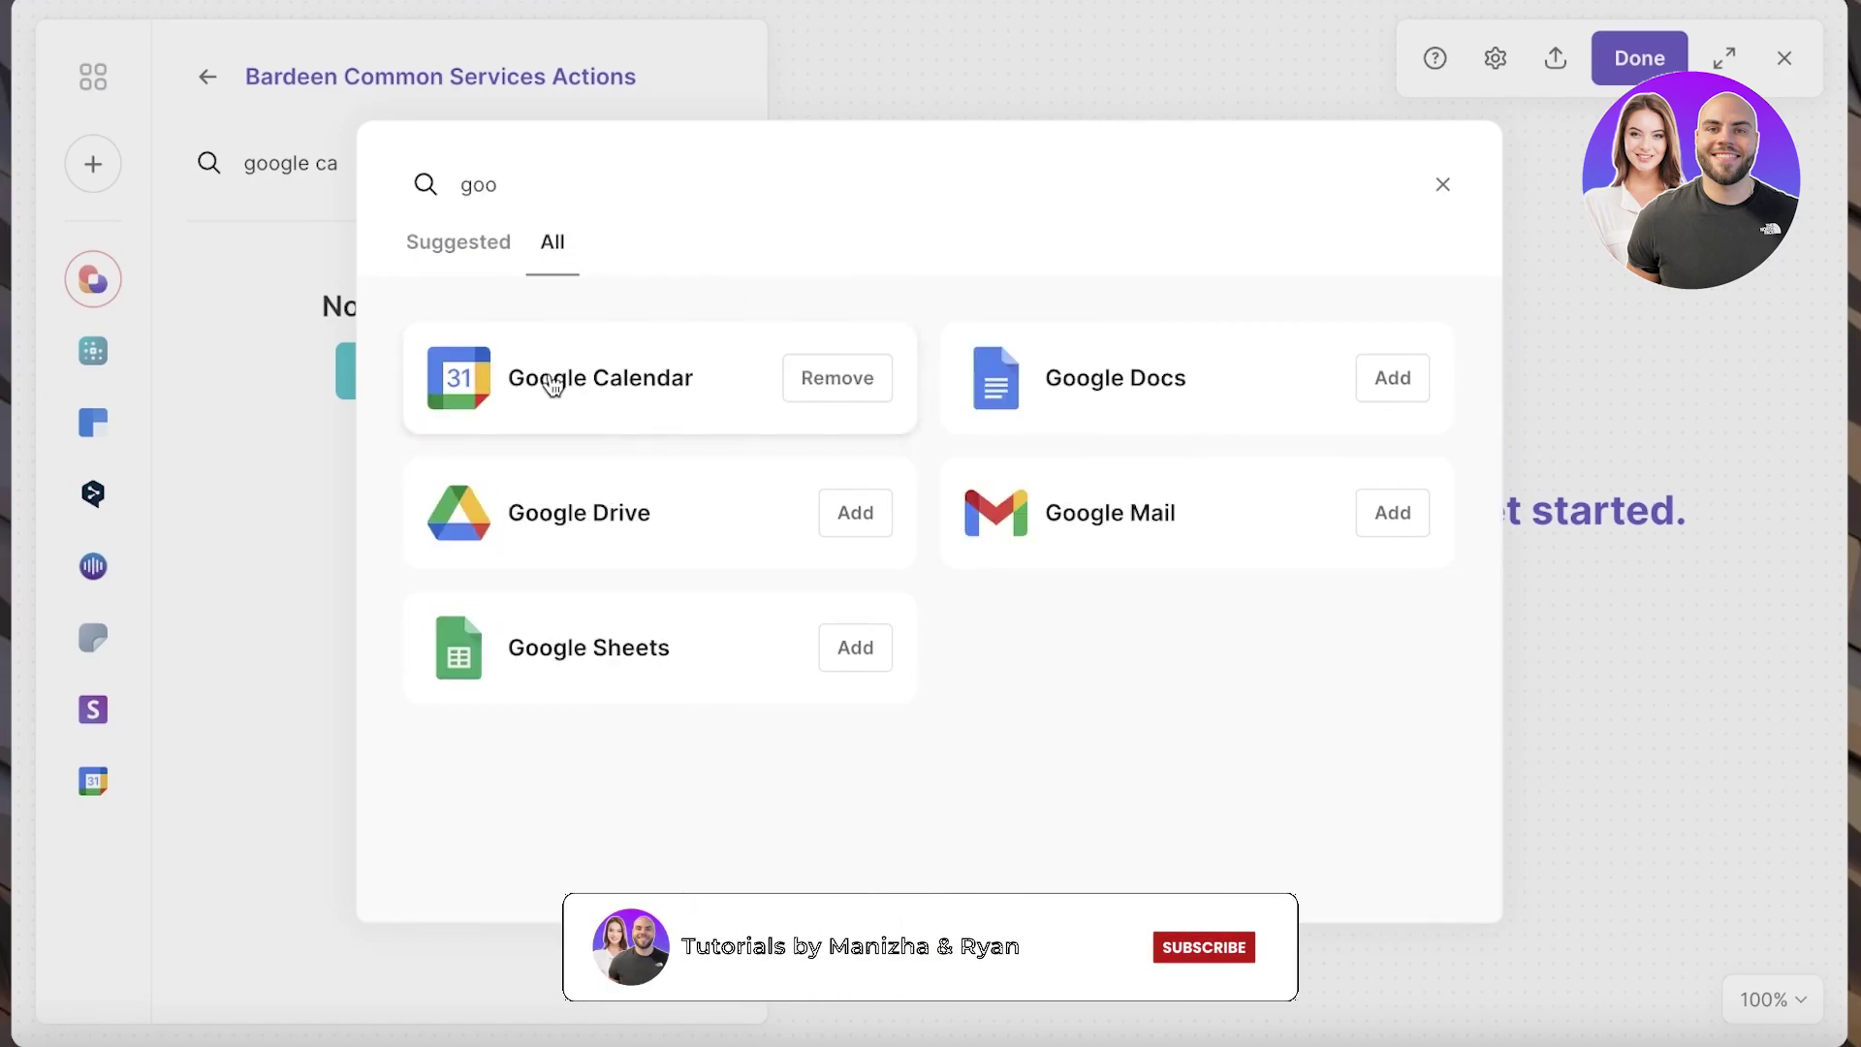
{"action": "left_click", "coordinate": [1443, 185]}
{"action": "left_click", "coordinate": [1630, 70]}
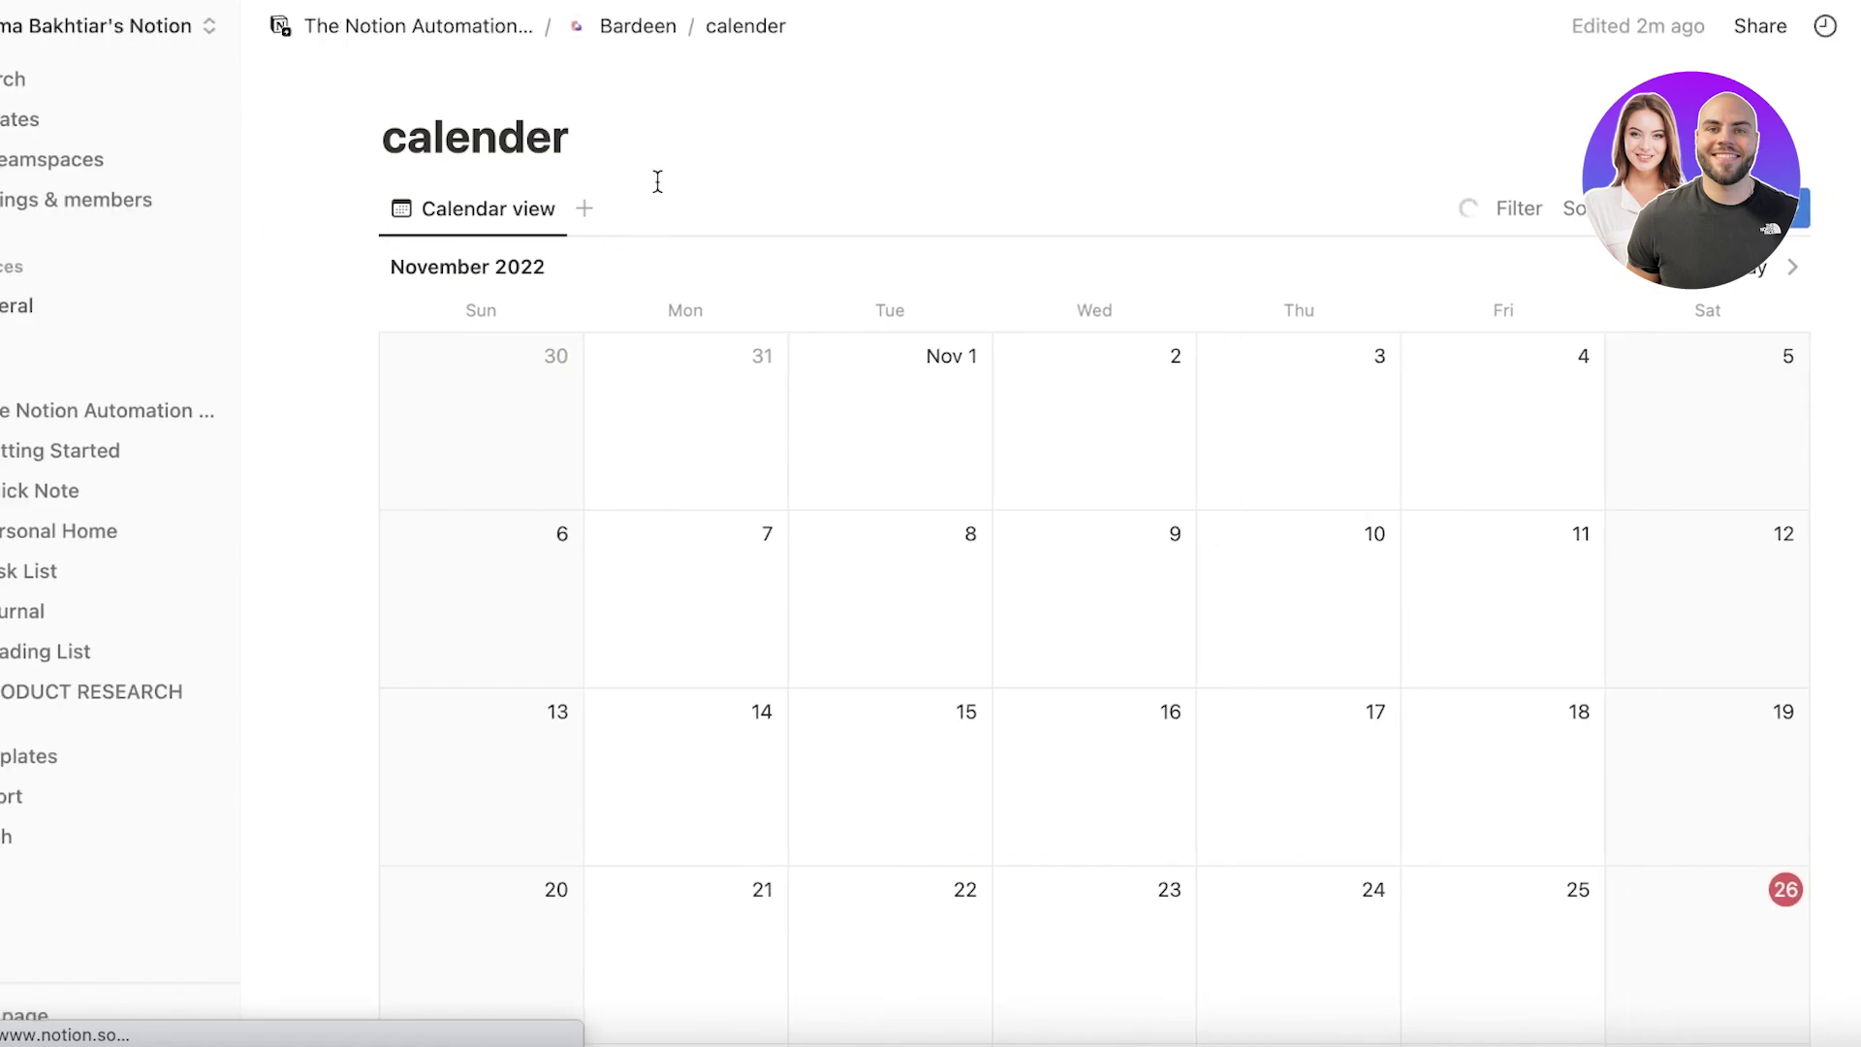
Step: Switch to Notion and look through the calender, Bardeen, View of Use Cases, Notion Automation Tools and The Notion Automation Hub pages
{"action": "scroll", "coordinate": [303, 532], "scroll_direction": "down", "scroll_amount": 2}
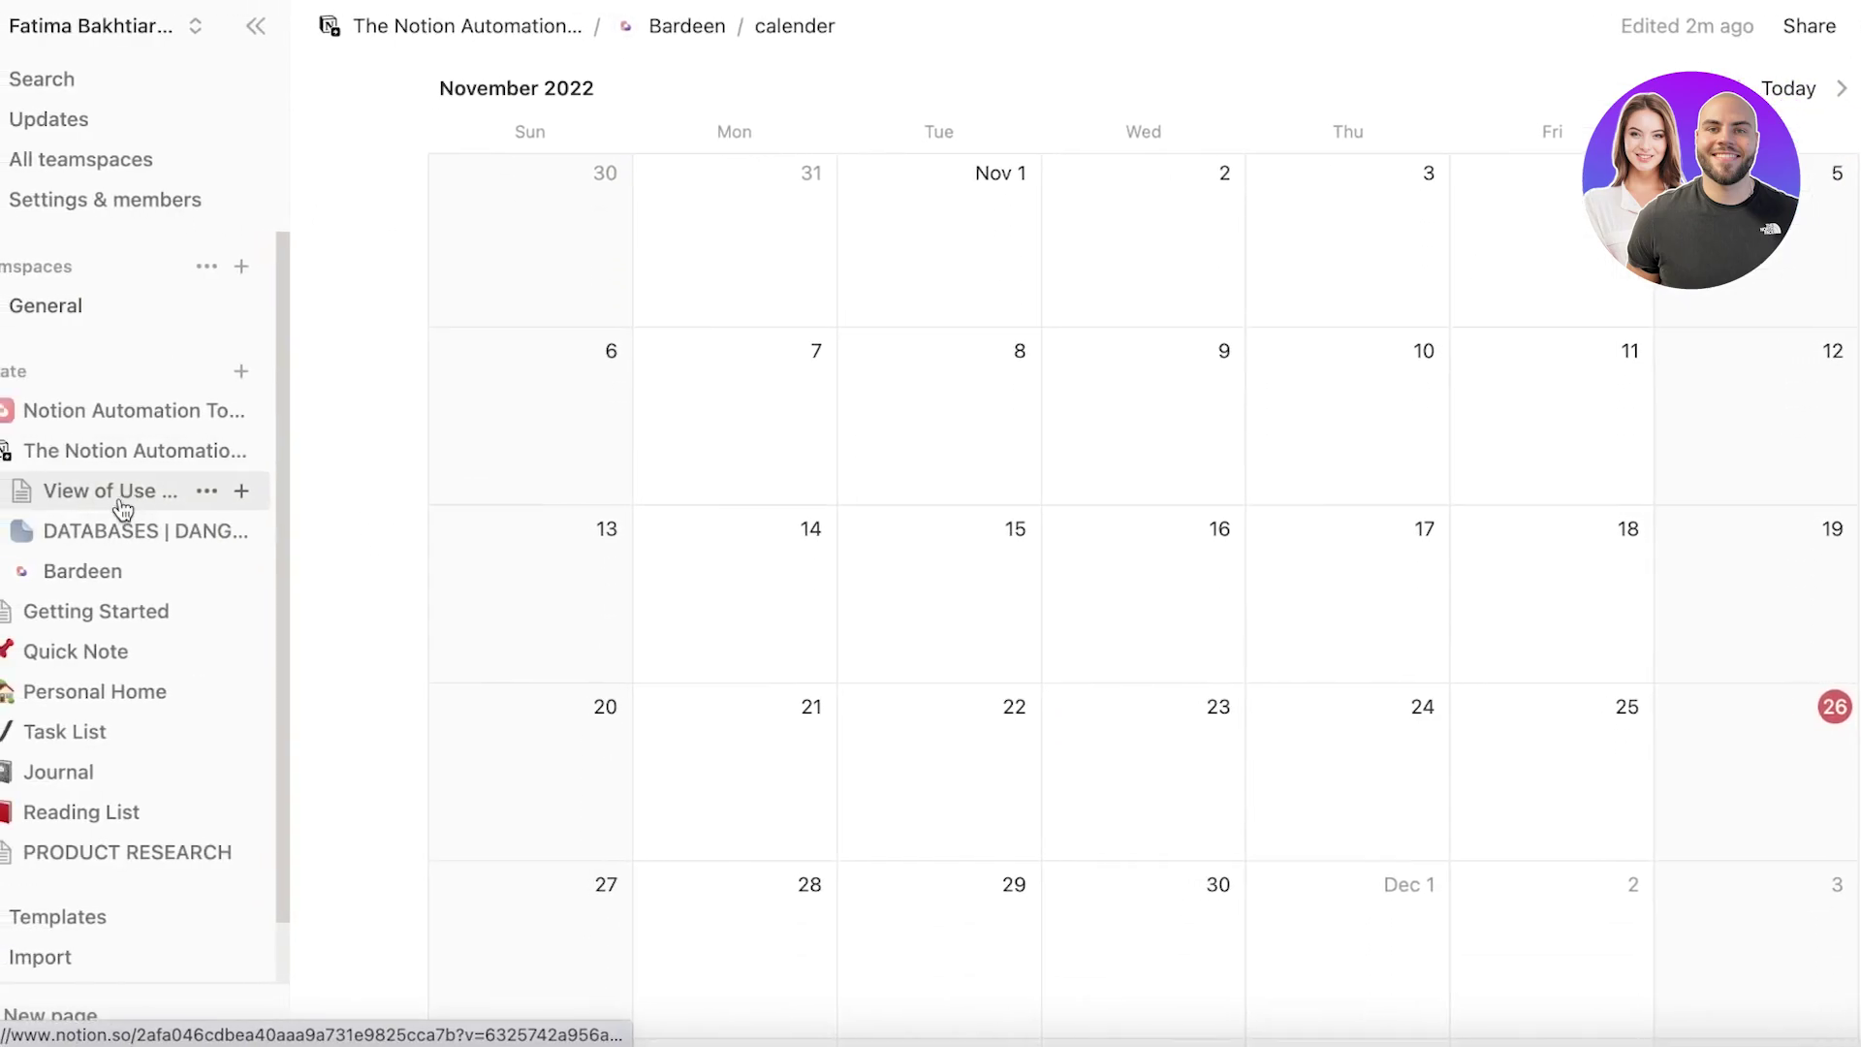
{"action": "left_click", "coordinate": [34, 533]}
{"action": "left_click", "coordinate": [98, 579]}
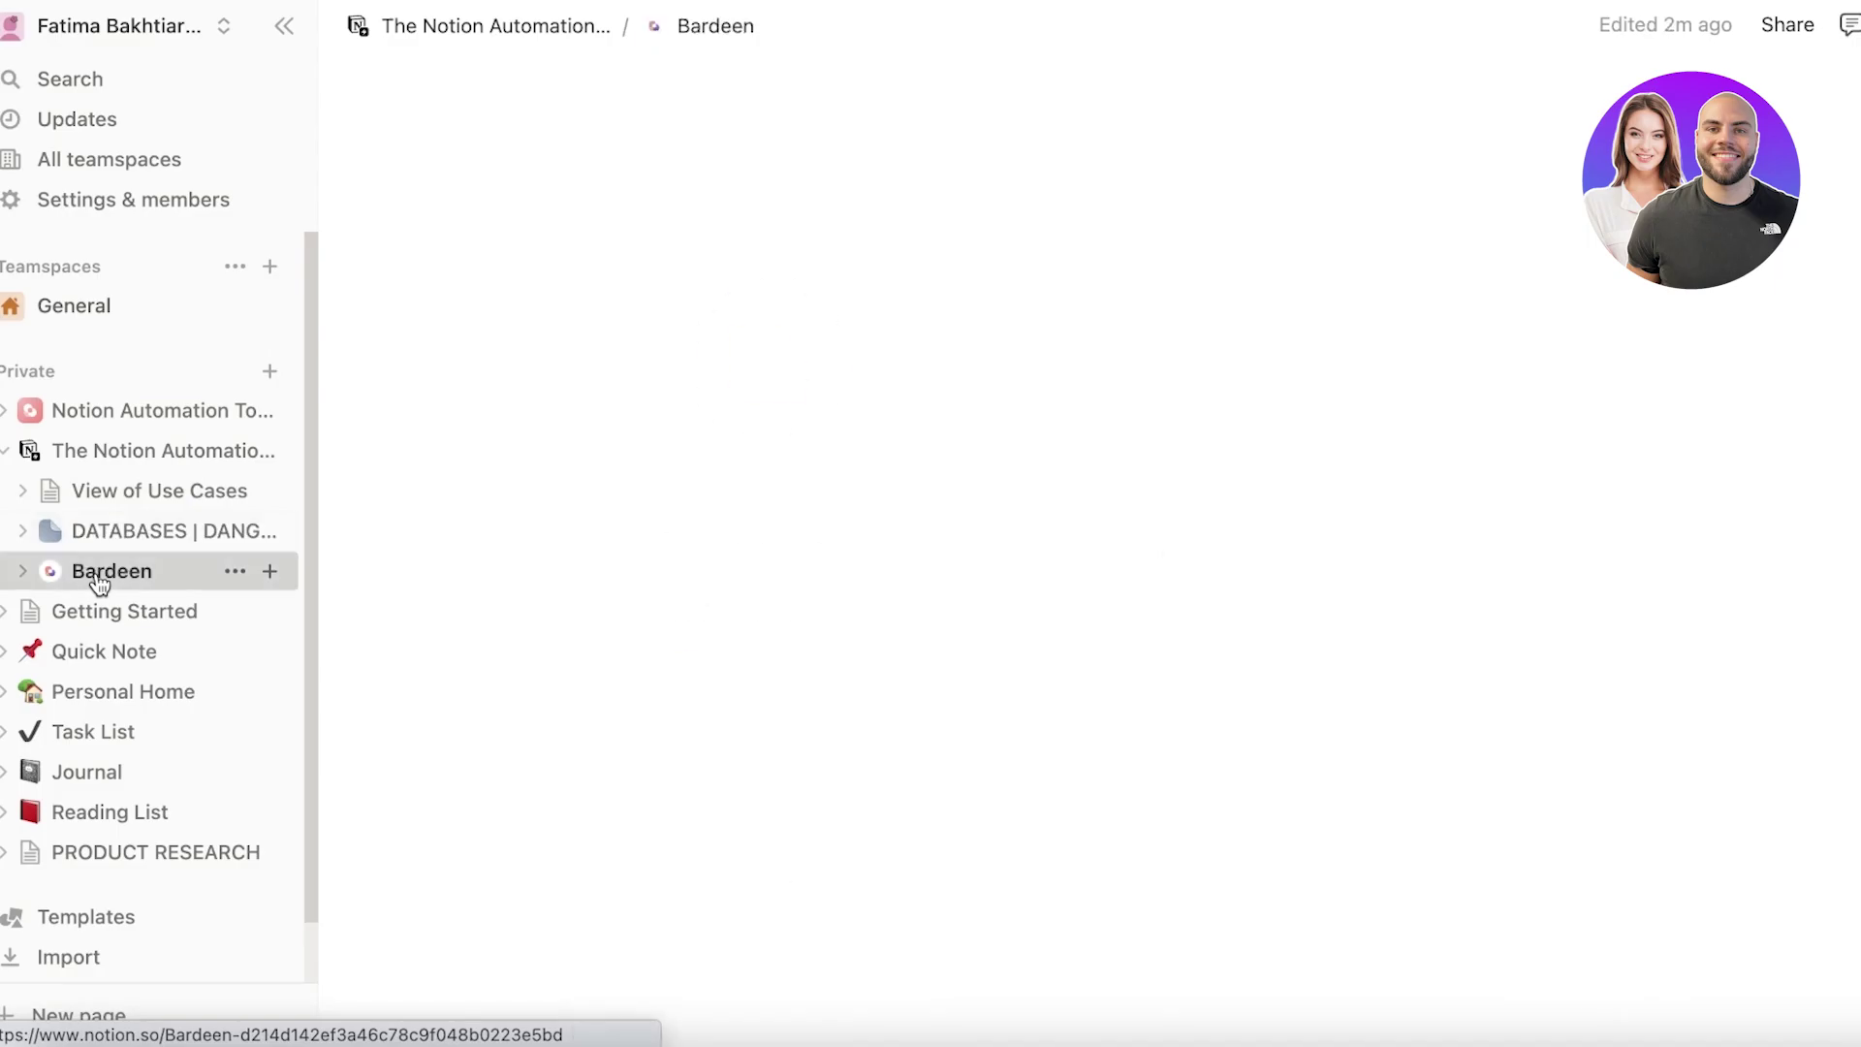
{"action": "left_click", "coordinate": [176, 507]}
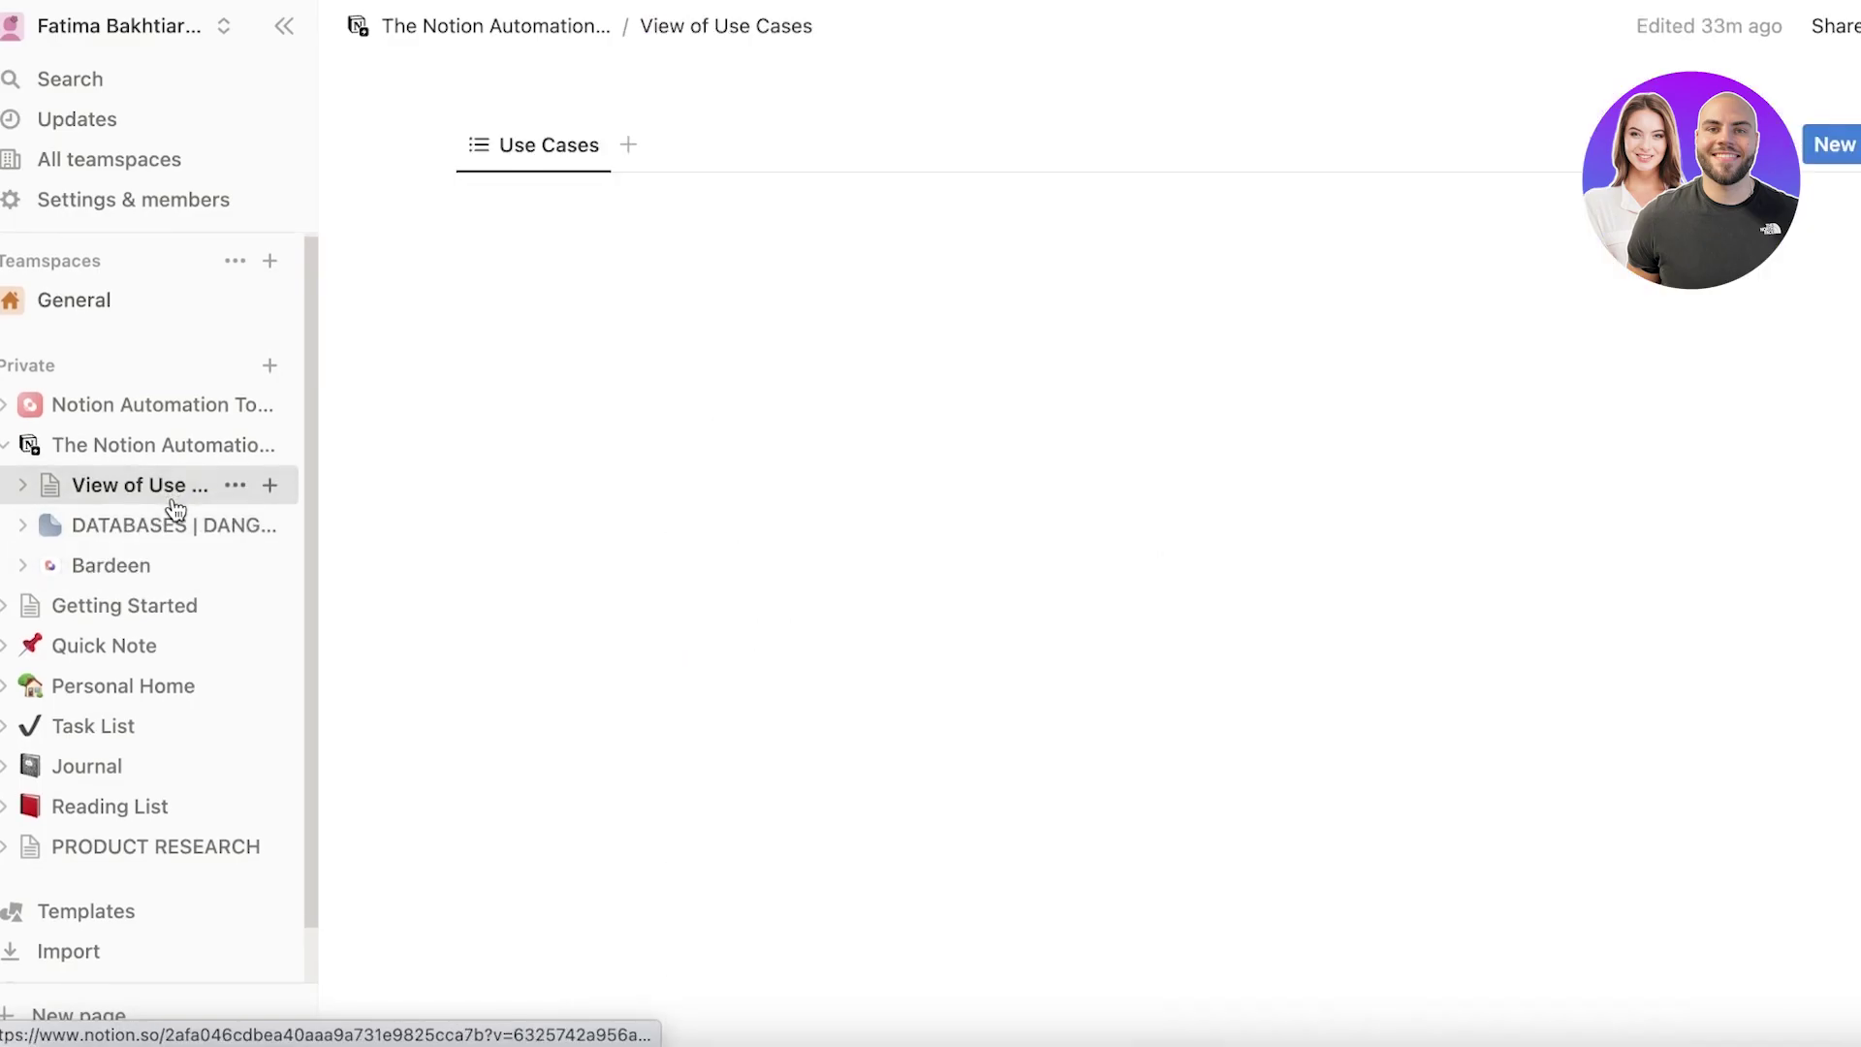
{"action": "left_click", "coordinate": [131, 580]}
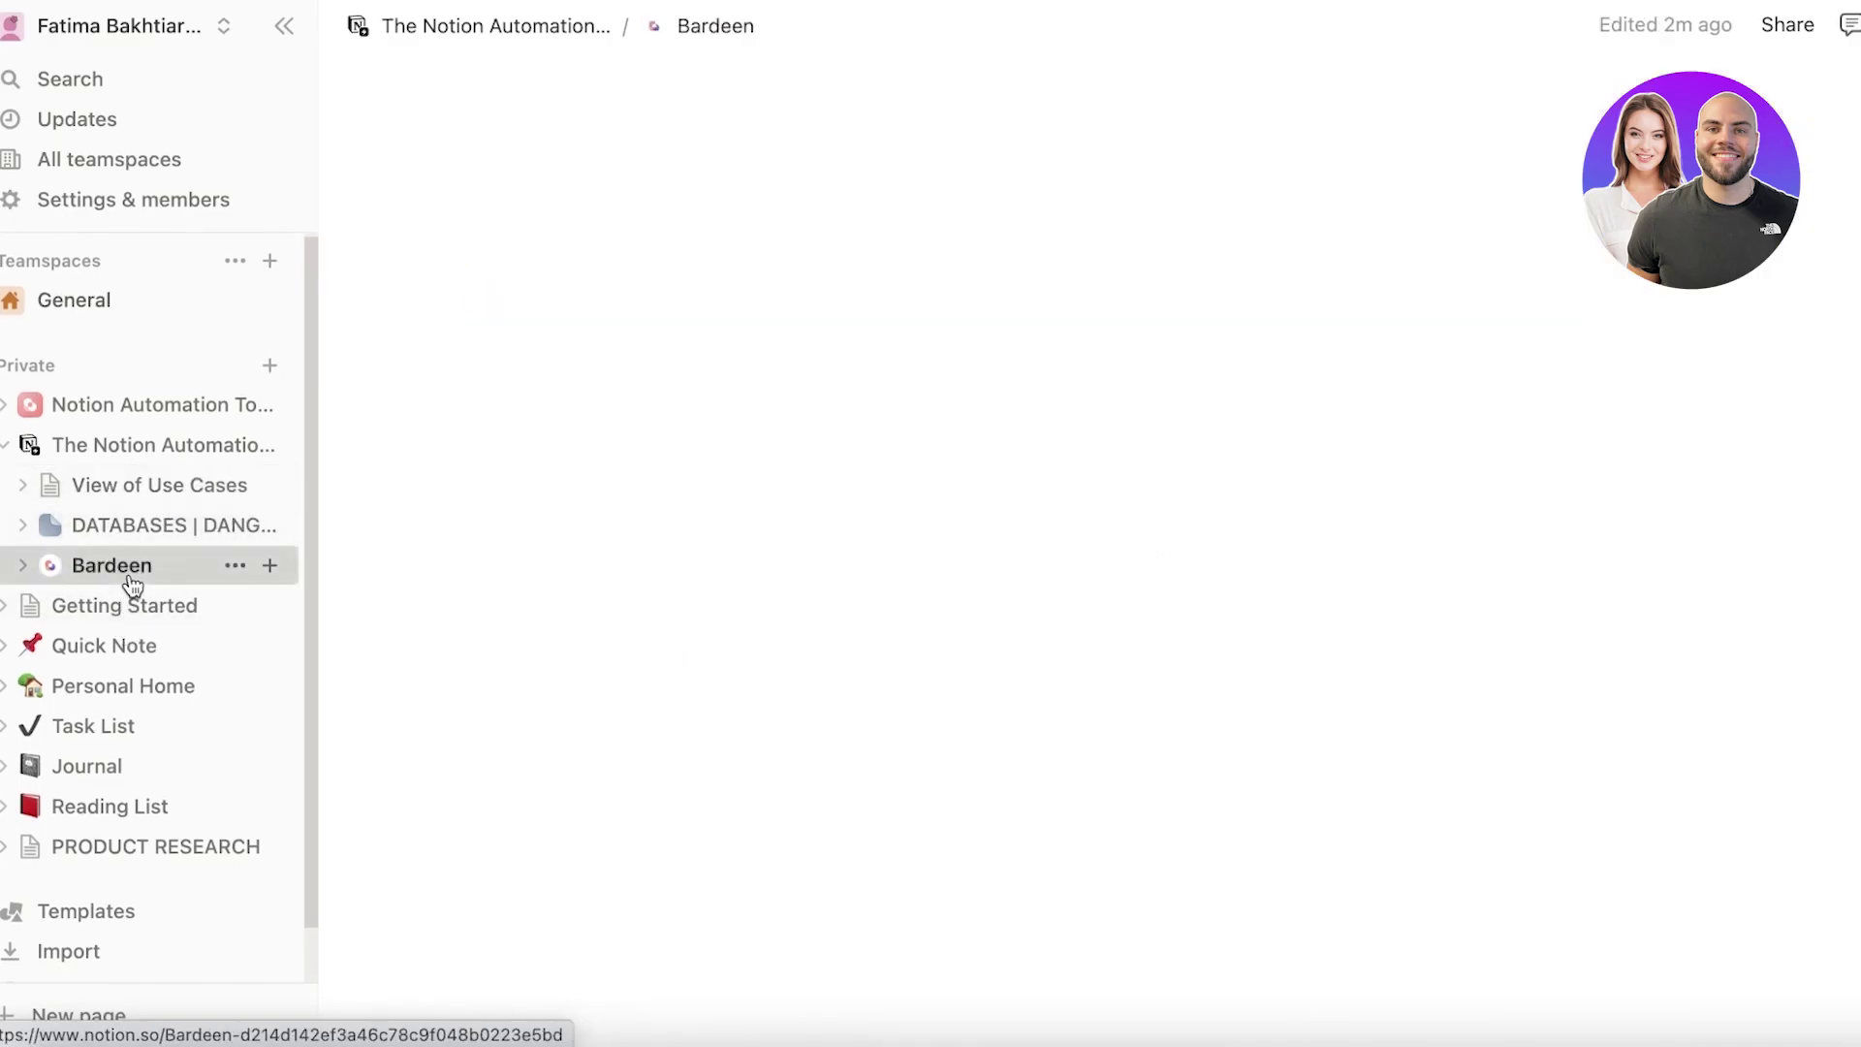
{"action": "scroll", "coordinate": [132, 584], "scroll_direction": "down", "scroll_amount": 1}
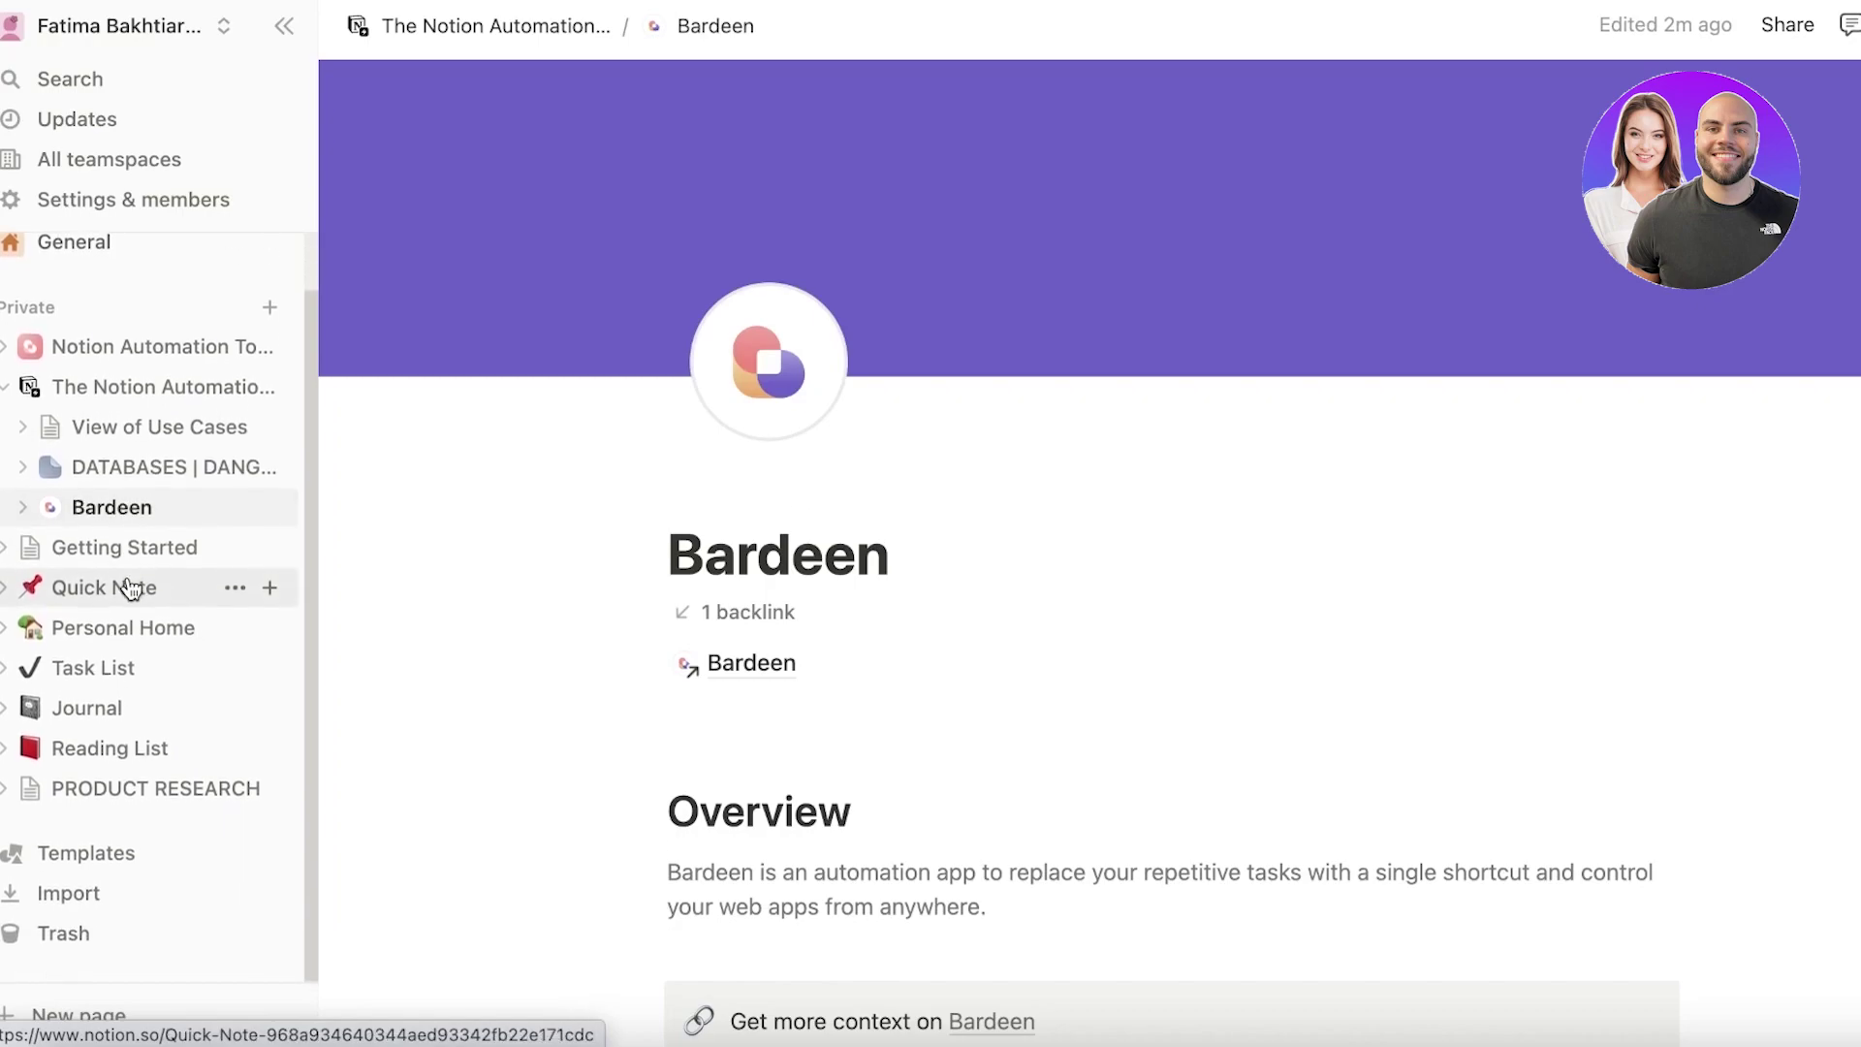
{"action": "left_click", "coordinate": [8, 386]}
{"action": "left_click", "coordinate": [95, 412]}
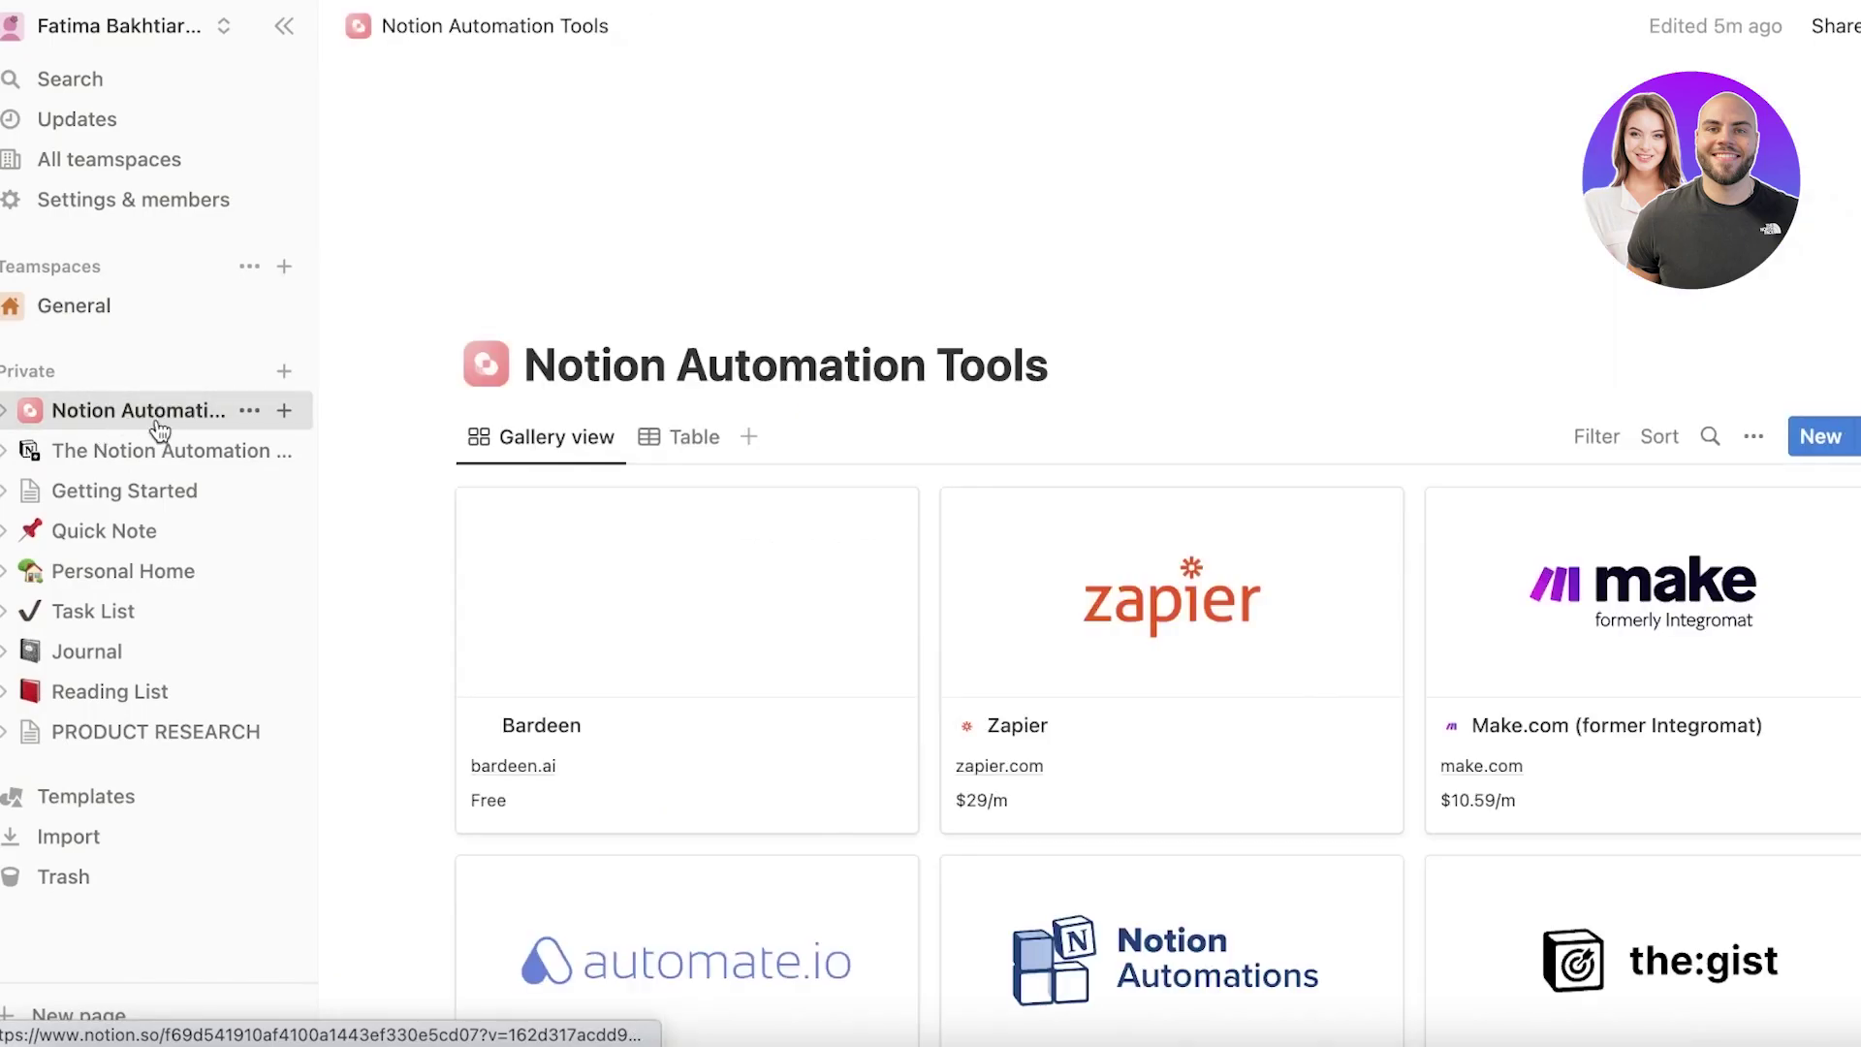
{"action": "left_click", "coordinate": [152, 453]}
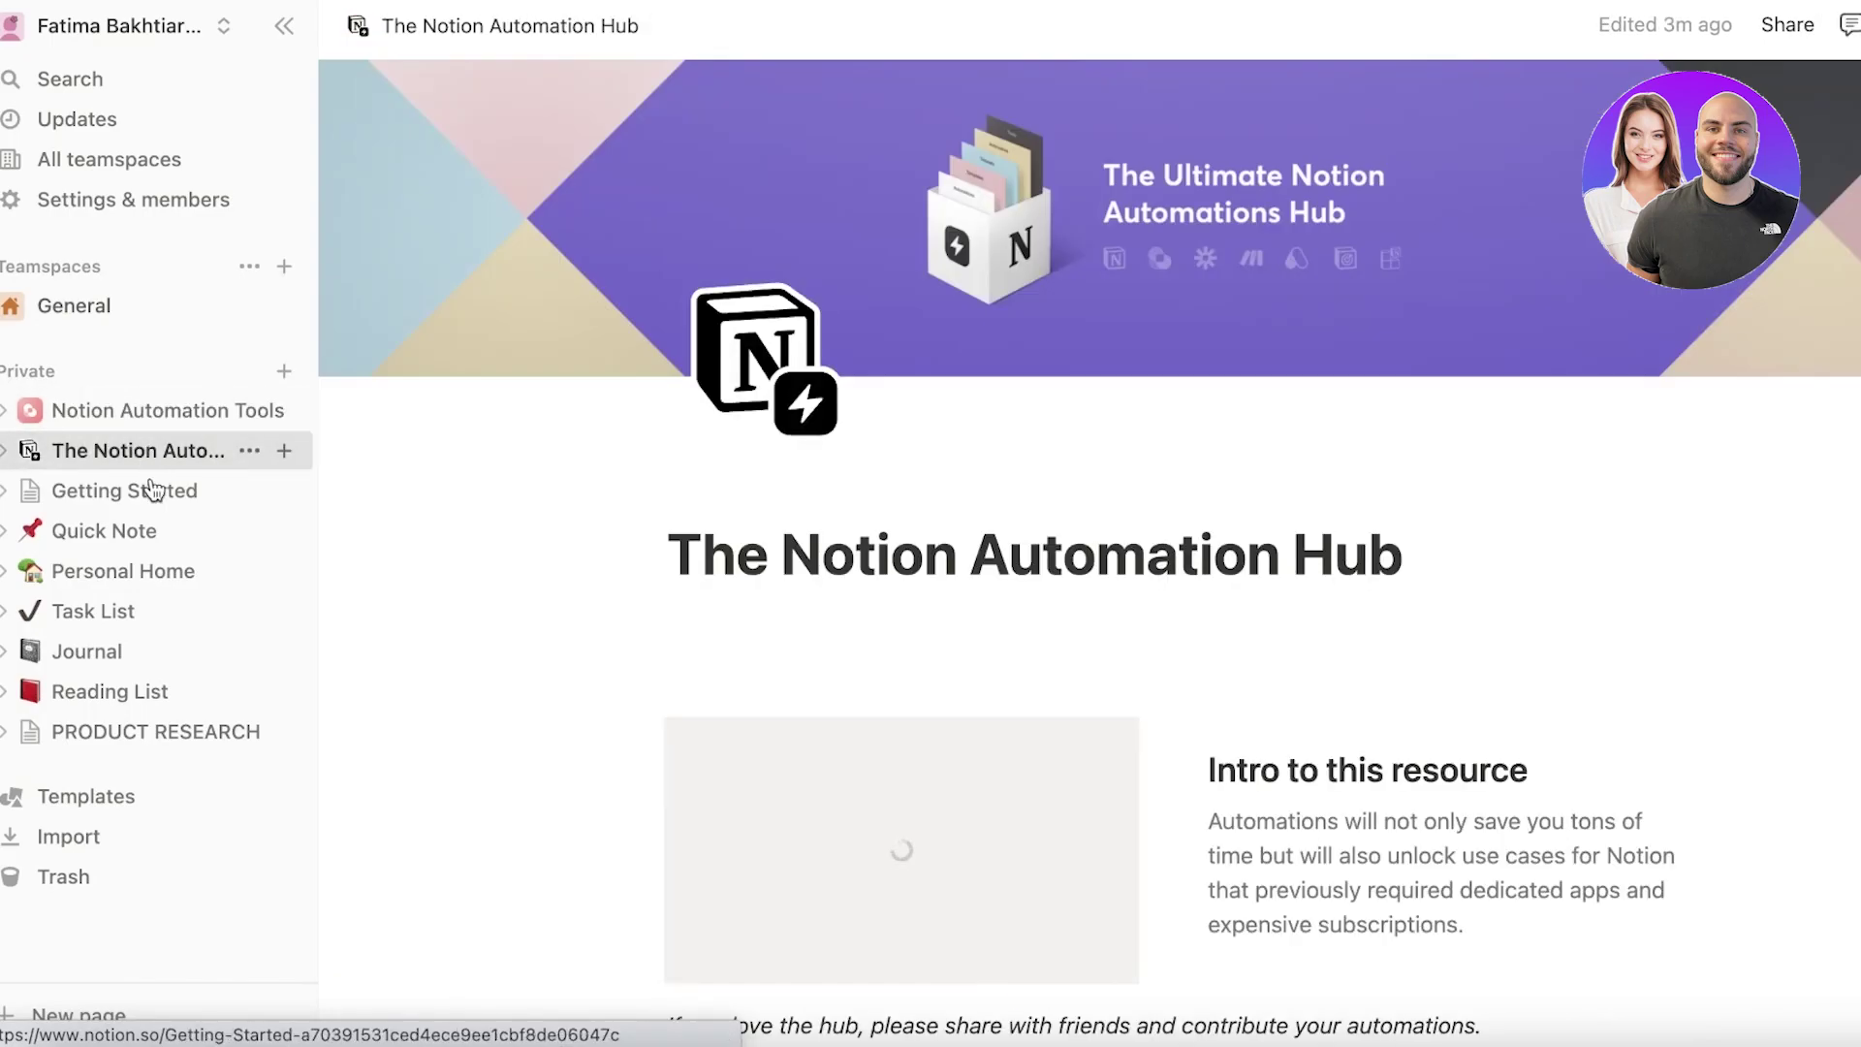
Step: Open Automation Tools from the hub's What's inside section and add a new entry to its gallery
{"action": "scroll", "coordinate": [747, 532], "scroll_direction": "down", "scroll_amount": 9}
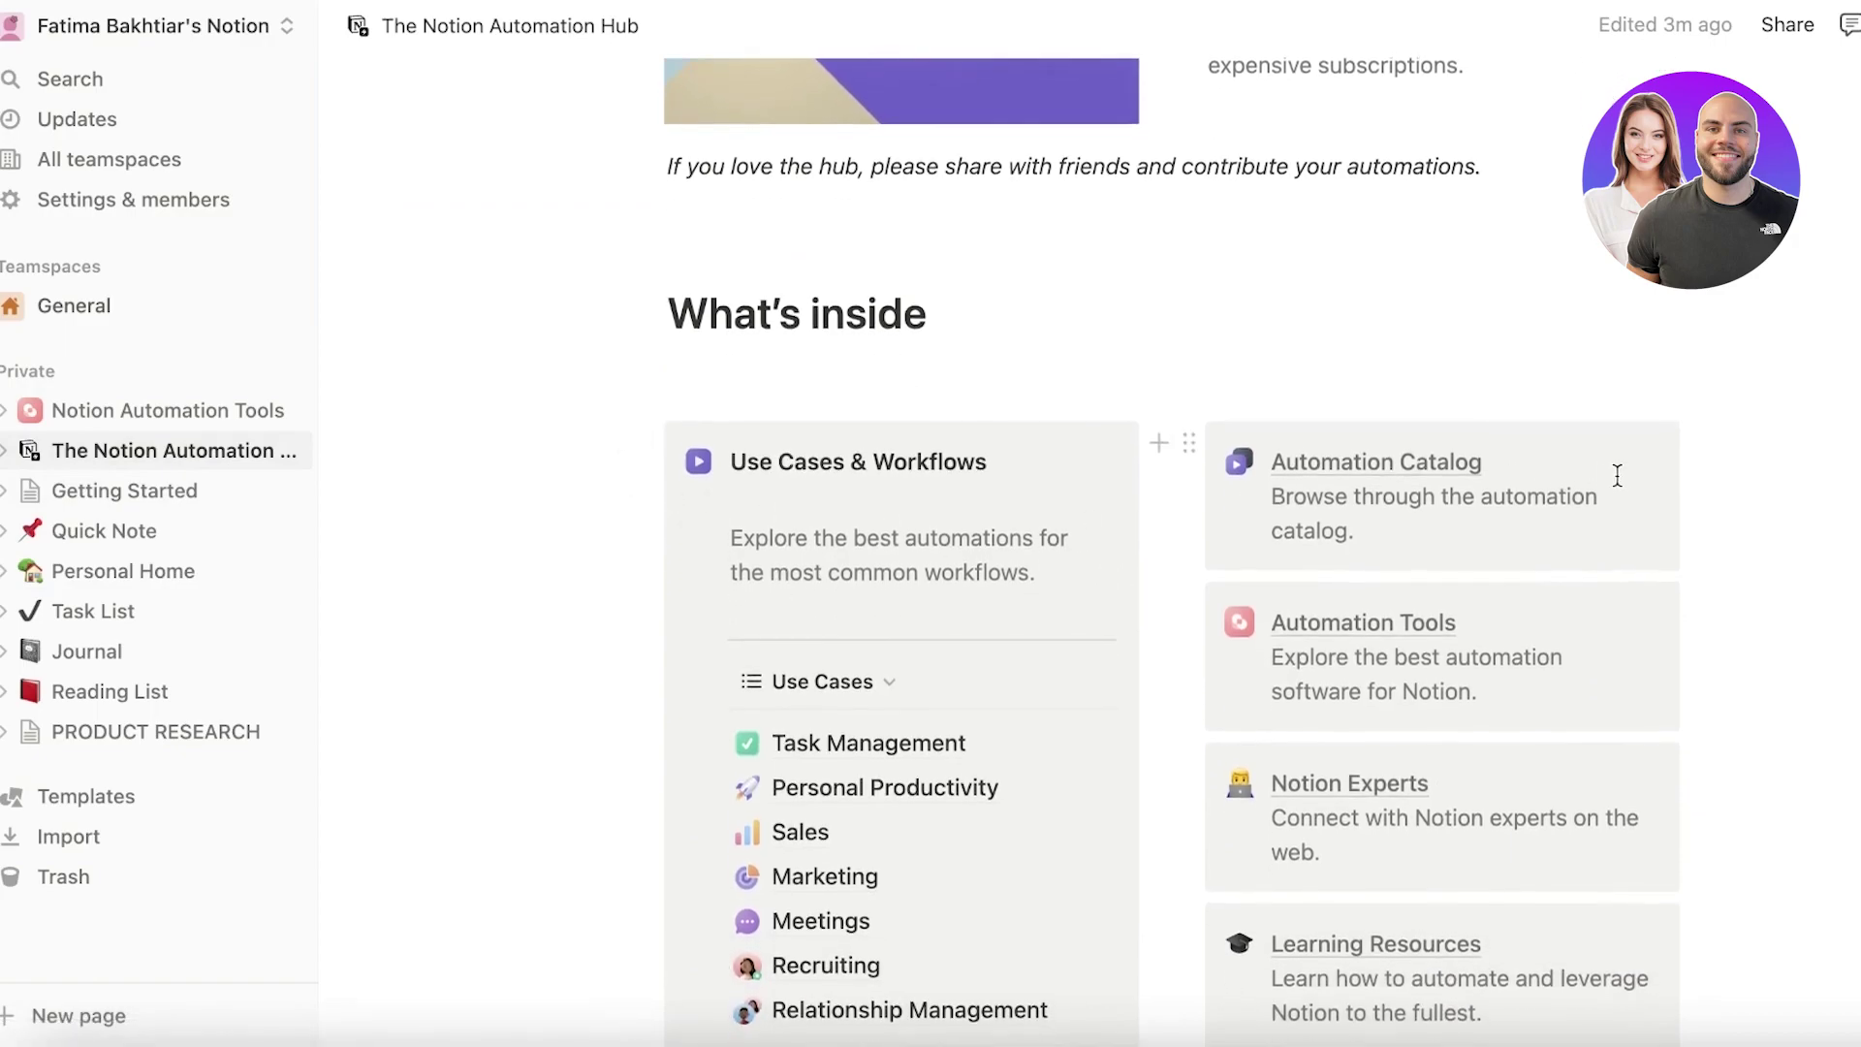
{"action": "scroll", "coordinate": [1617, 475], "scroll_direction": "down", "scroll_amount": 3}
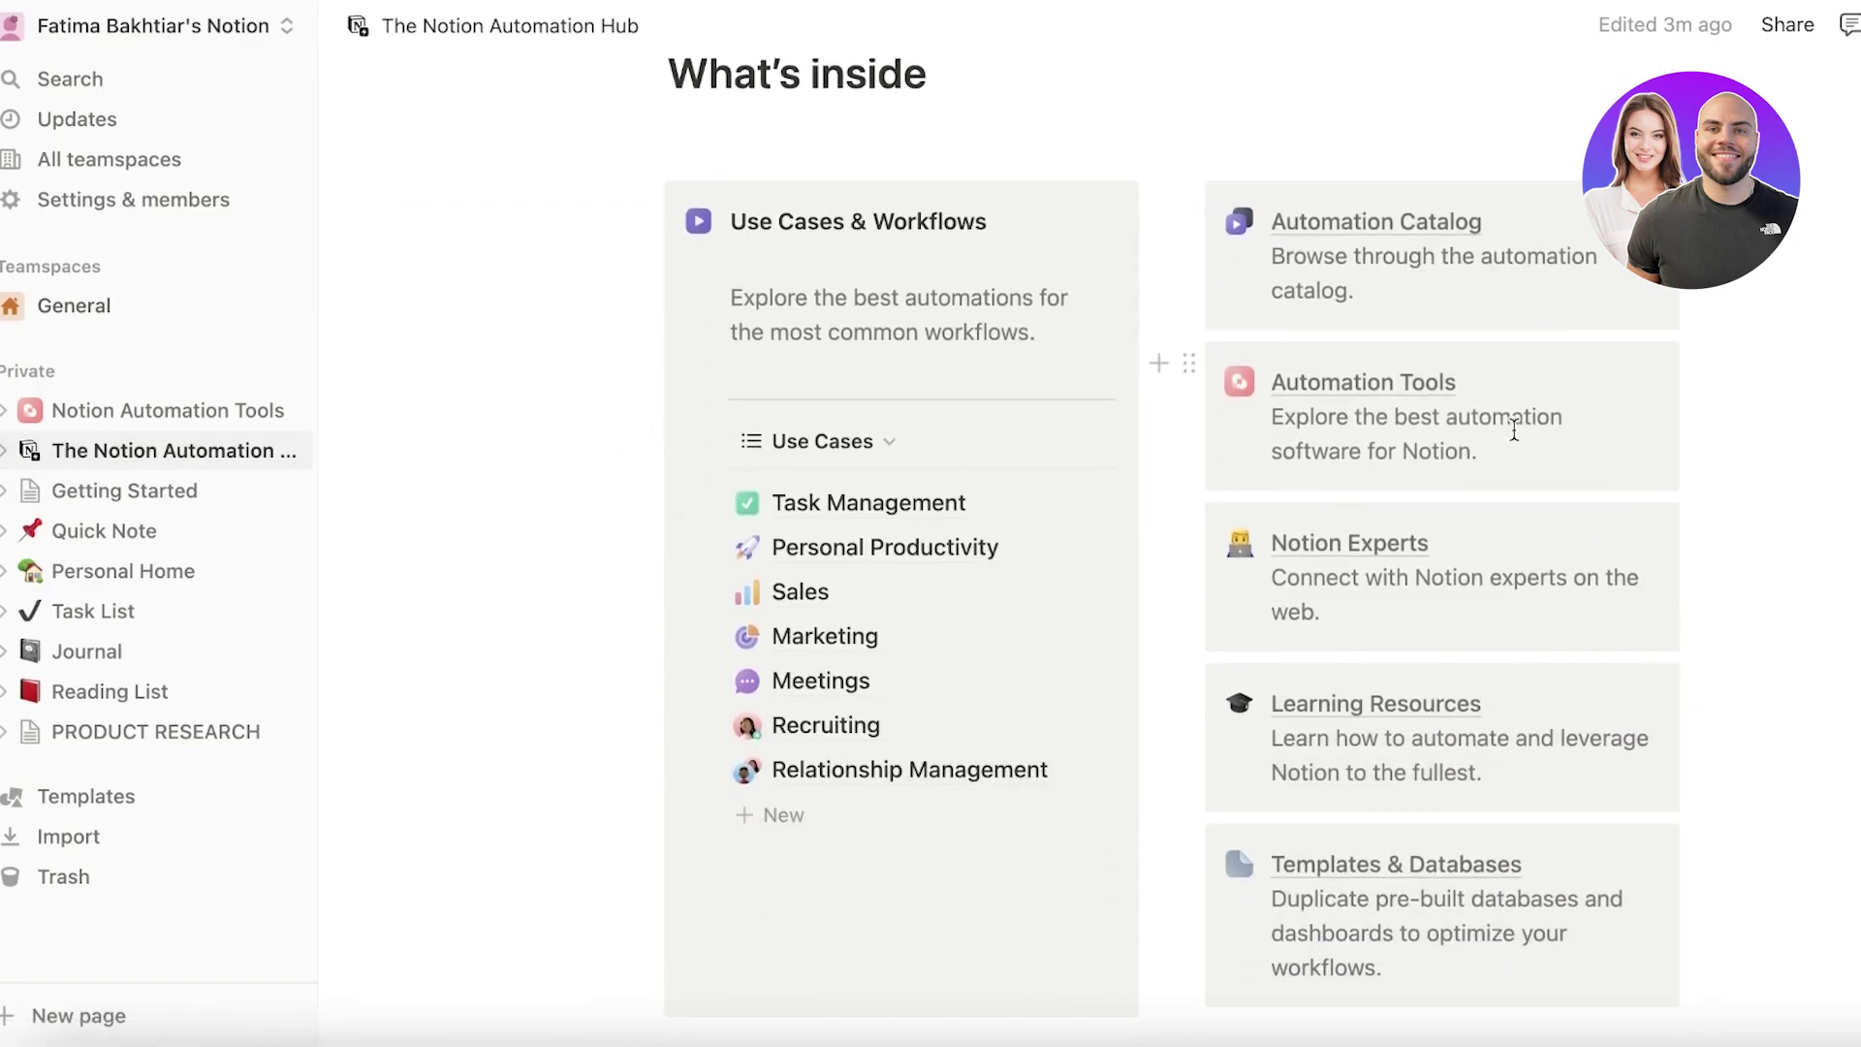
{"action": "left_click", "coordinate": [1375, 381]}
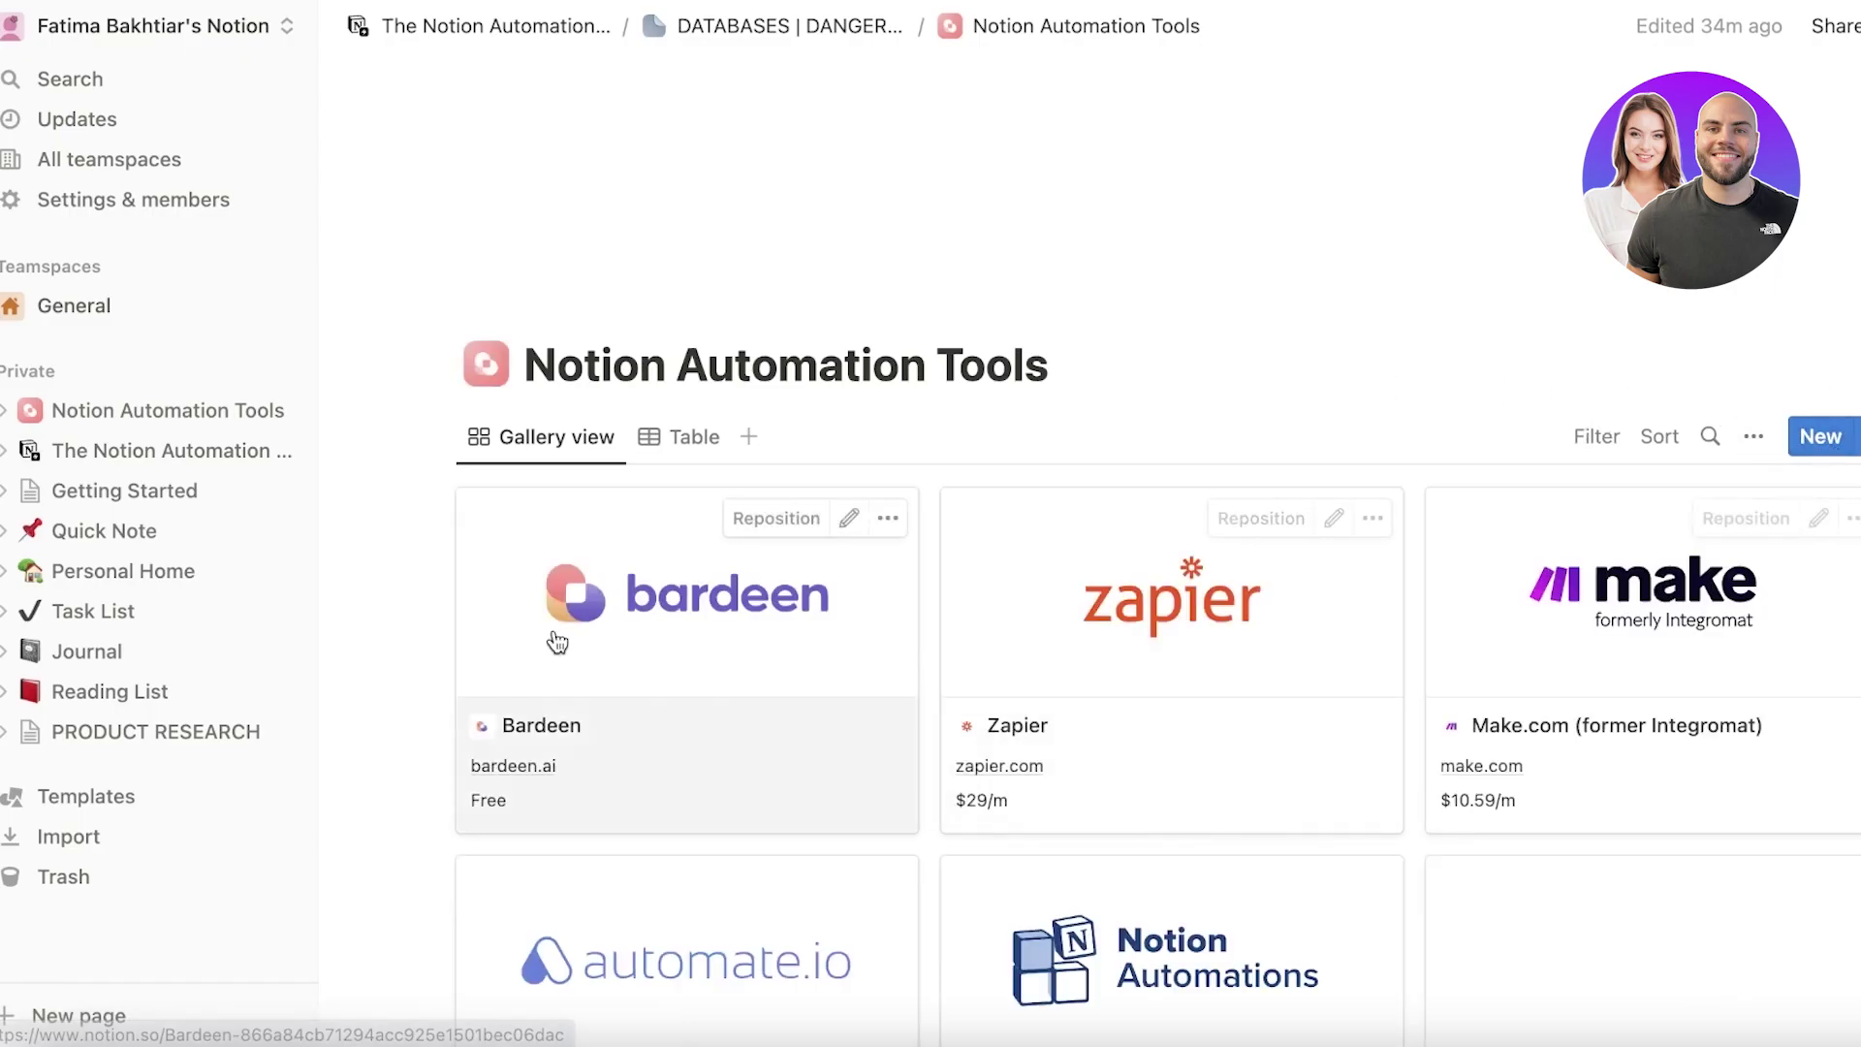
{"action": "left_click", "coordinate": [553, 643]}
{"action": "left_click", "coordinate": [1814, 407]}
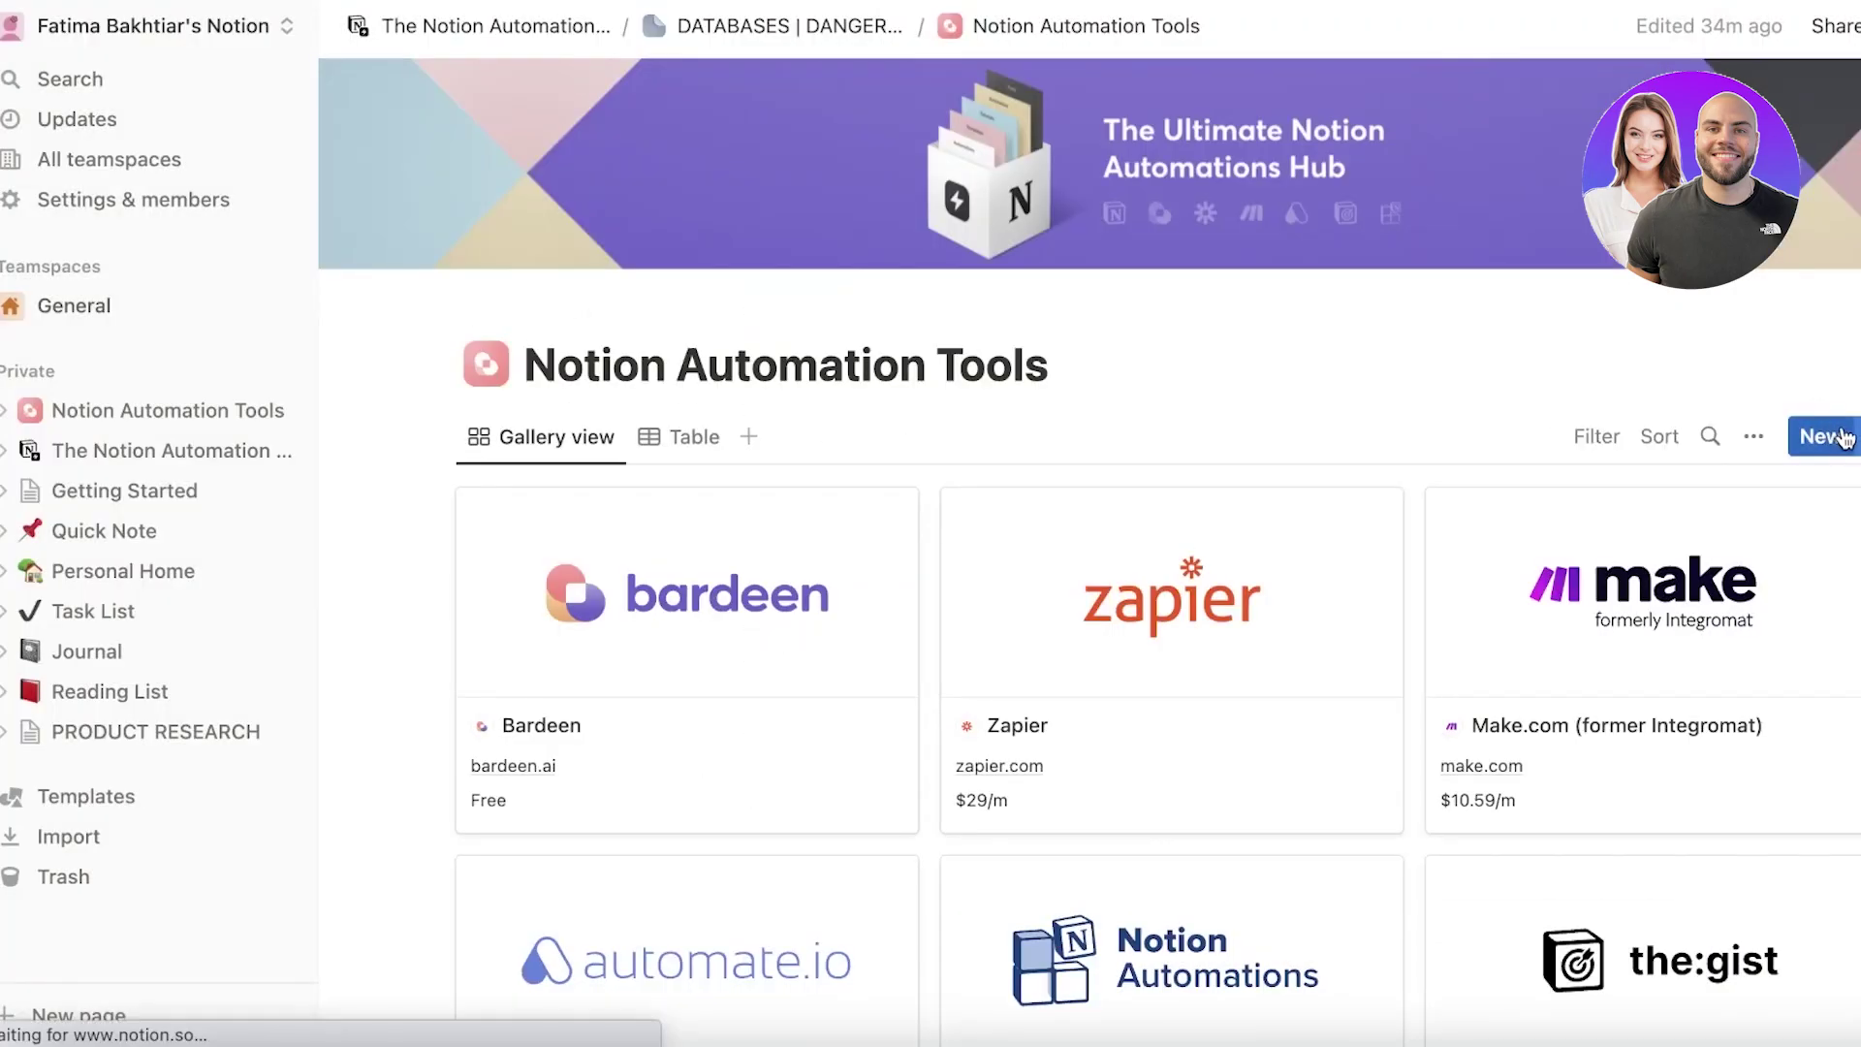
{"action": "left_click", "coordinate": [1818, 436]}
{"action": "left_click", "coordinate": [1788, 393]}
{"action": "scroll", "coordinate": [679, 582], "scroll_direction": "down", "scroll_amount": 7}
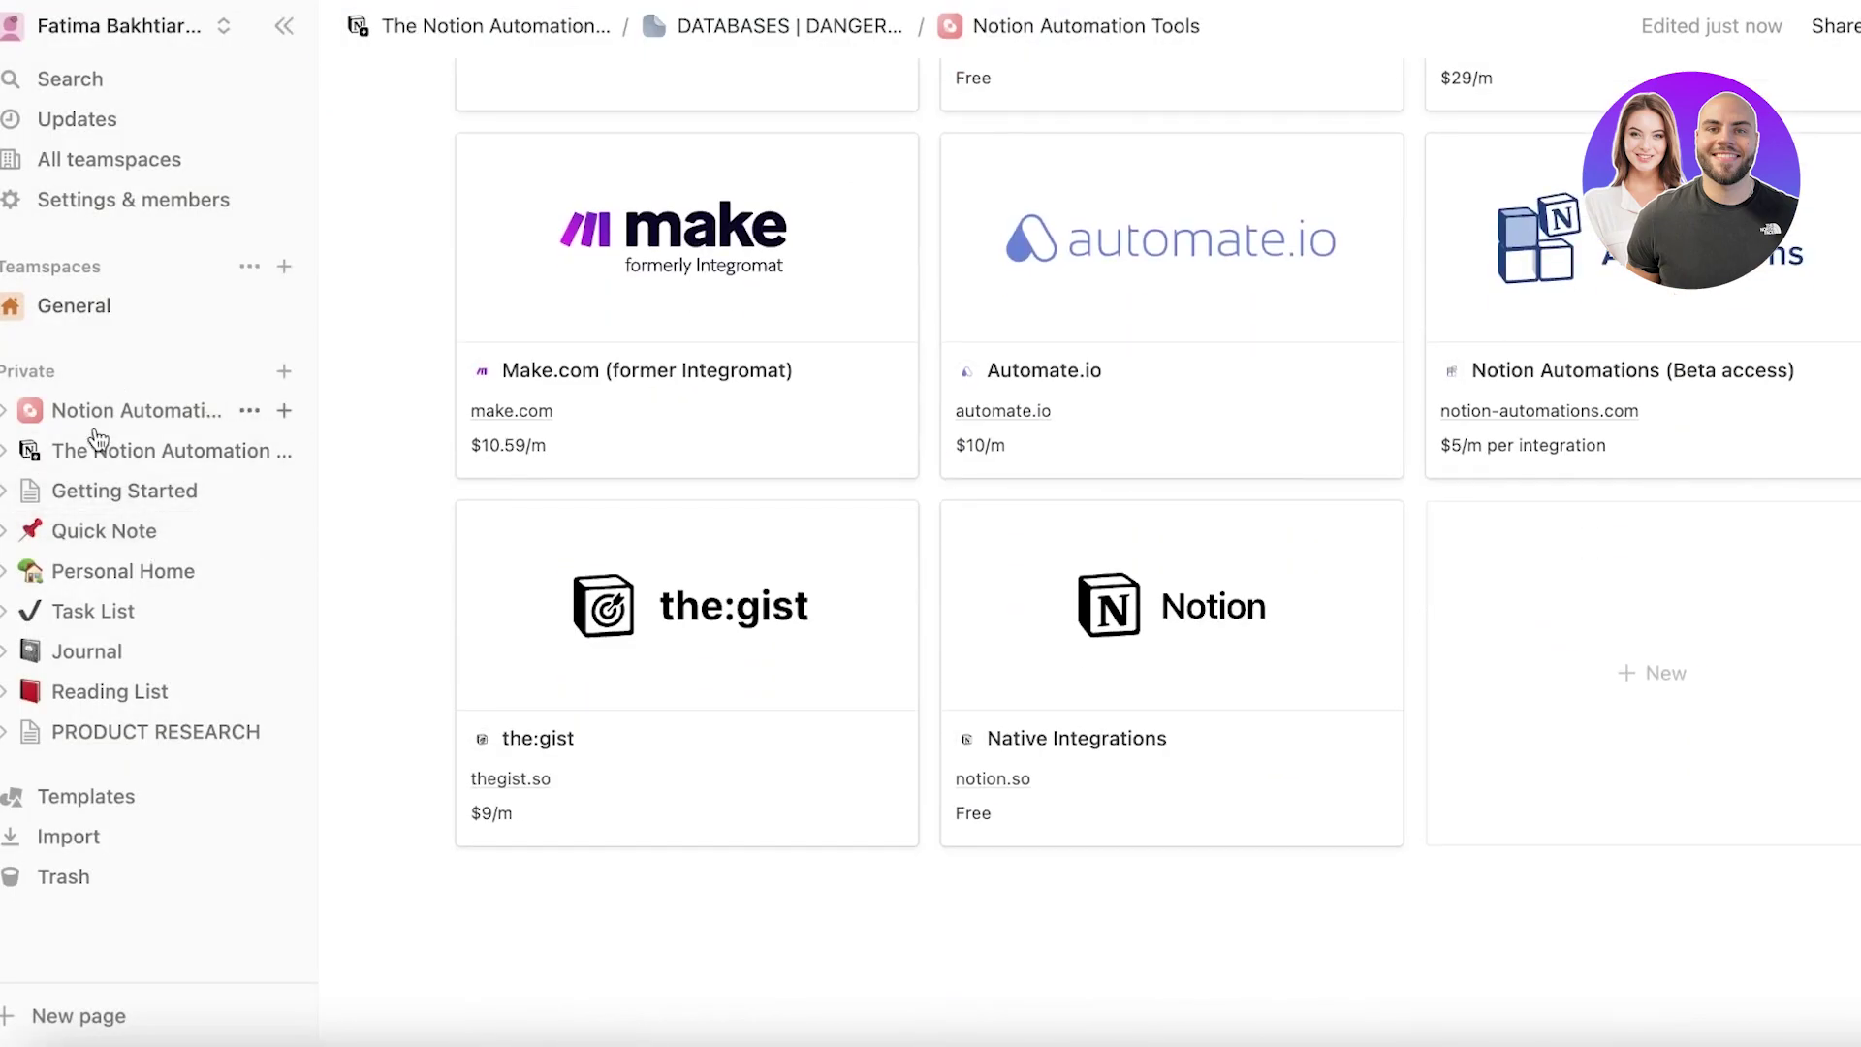
Step: Open the gallery view of the separate Notion Automation Tools page among the private pages
{"action": "left_click", "coordinate": [5, 410]}
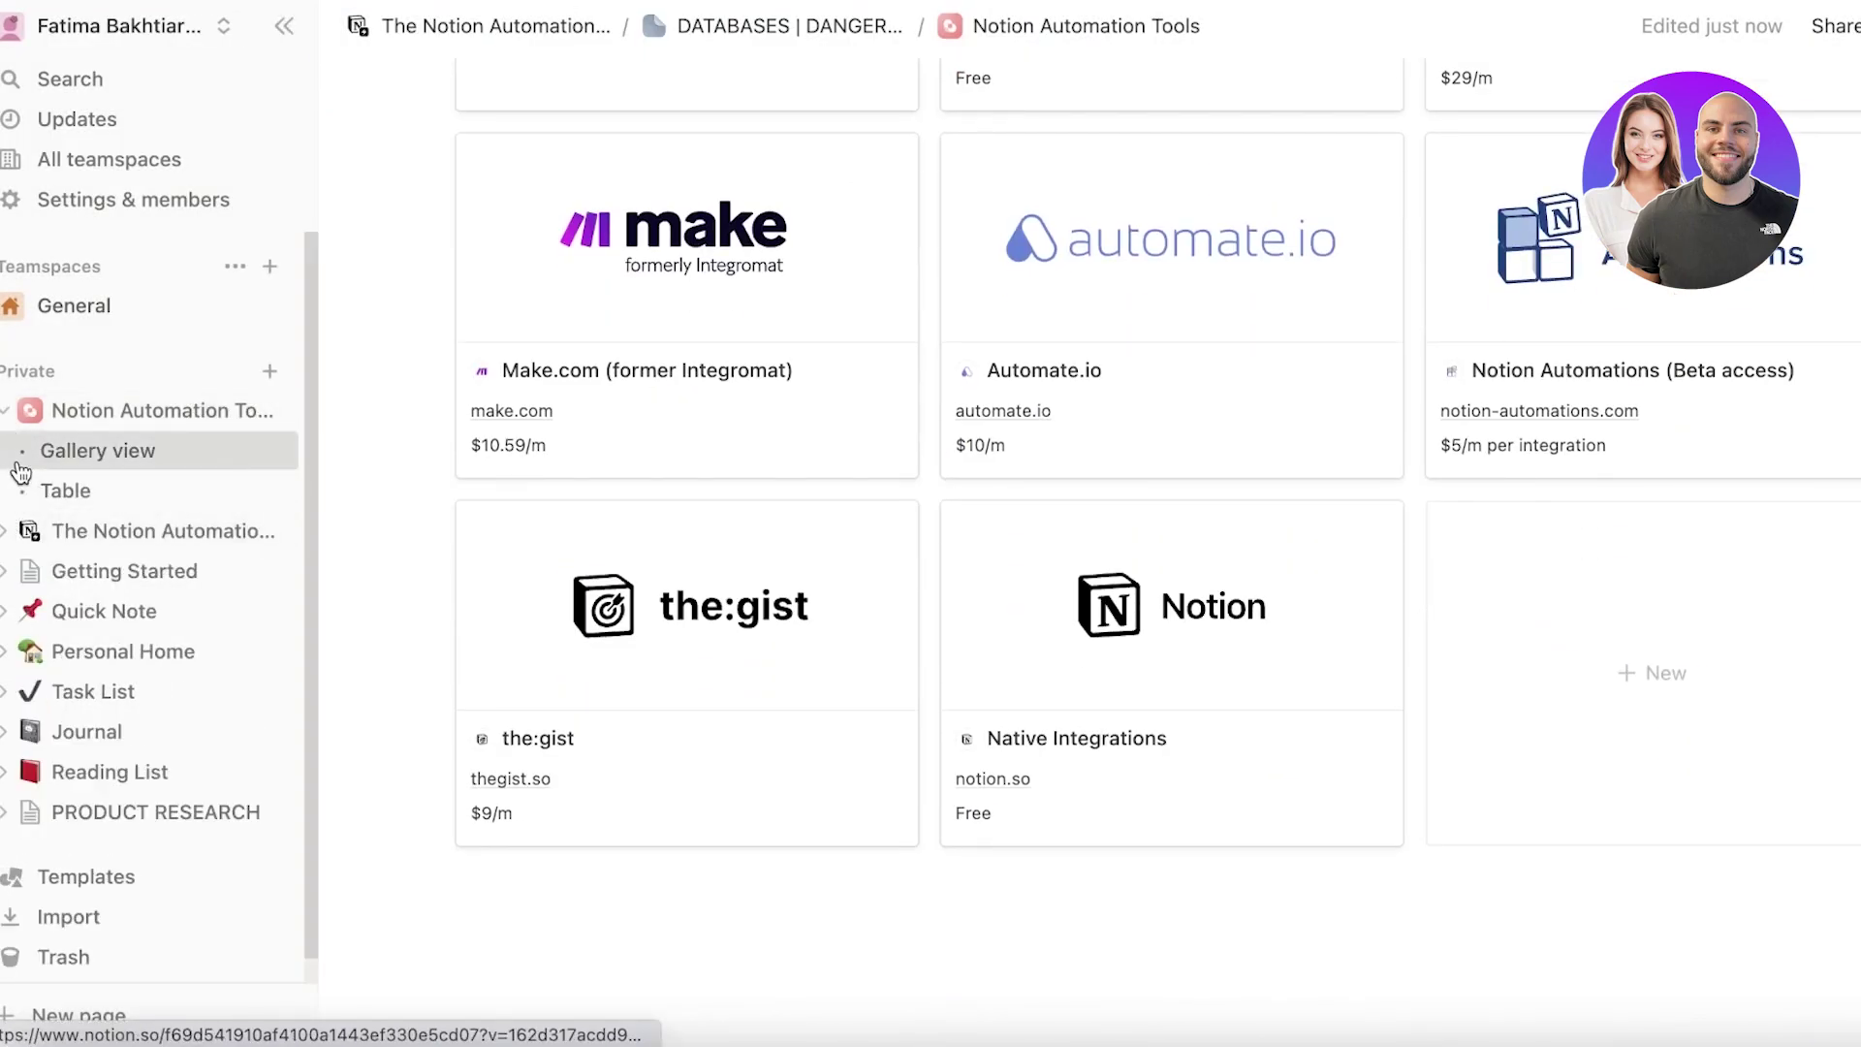
{"action": "left_click", "coordinate": [20, 455]}
{"action": "left_click", "coordinate": [540, 636]}
{"action": "left_click", "coordinate": [99, 509]}
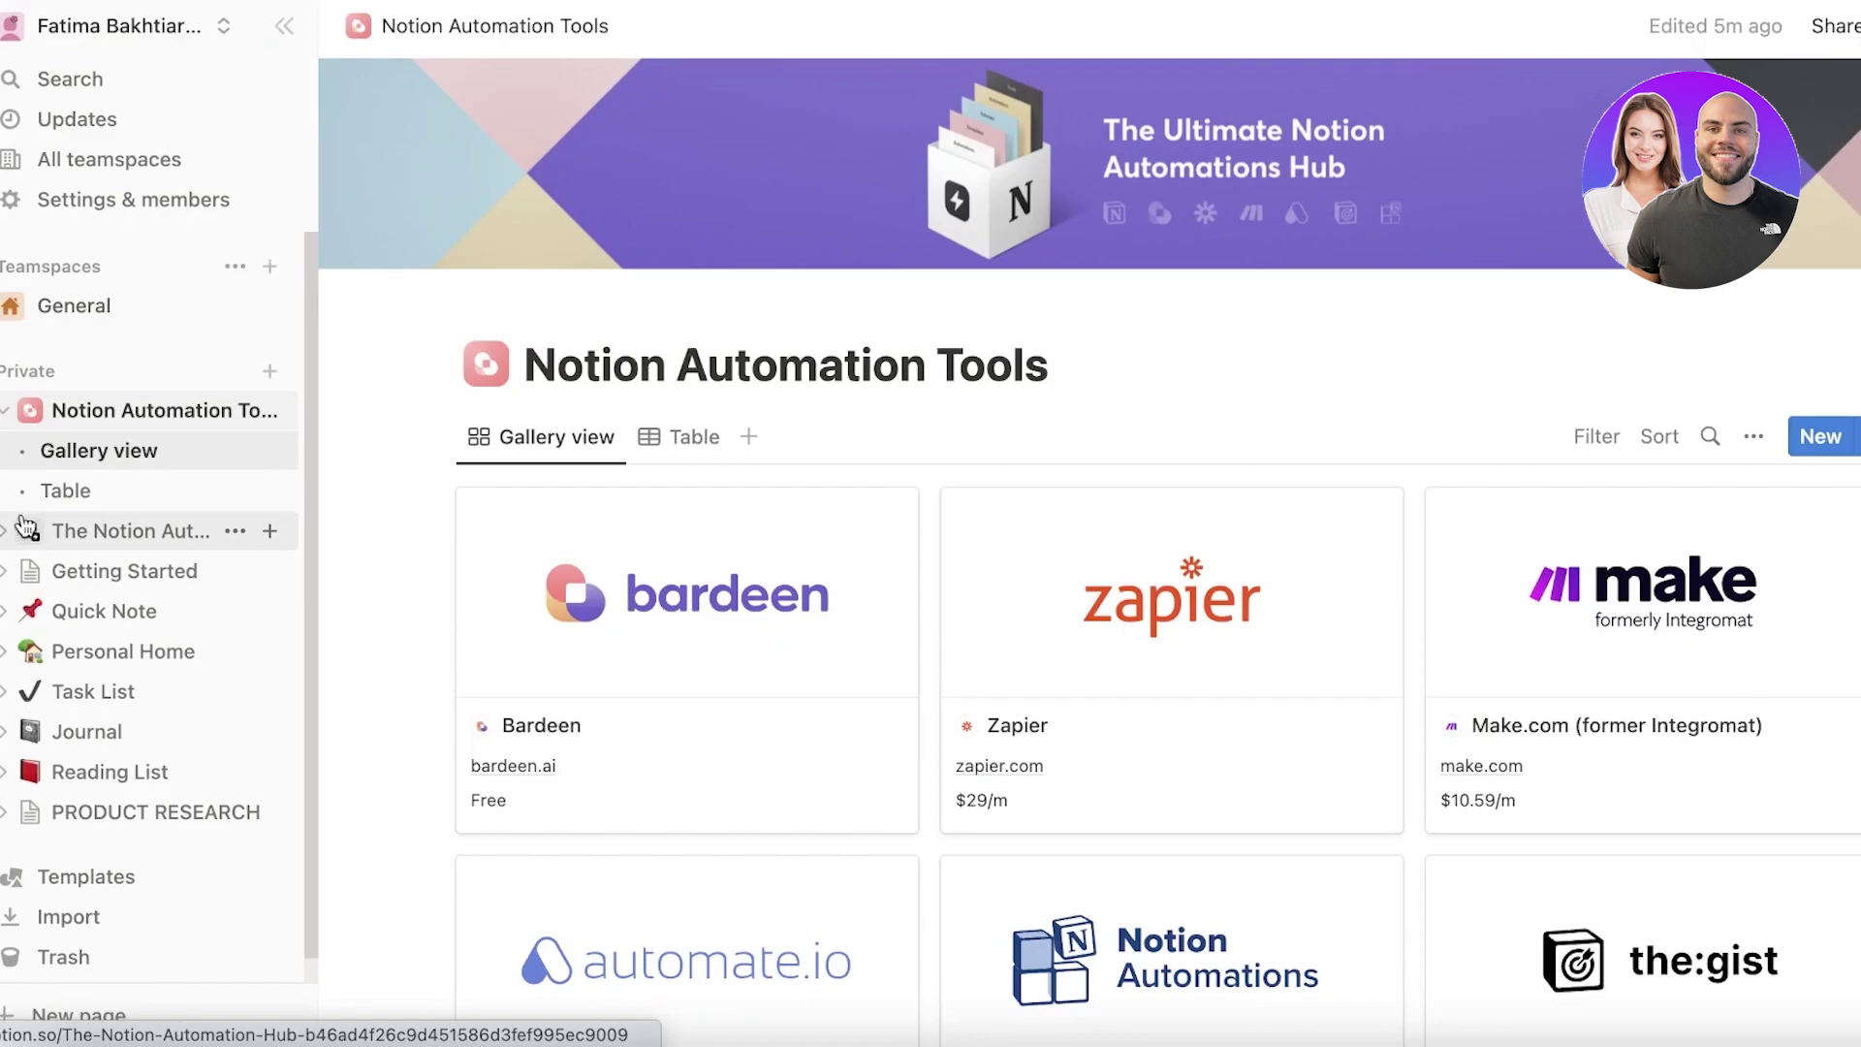
Step: Add a calendar page inside the hub's Bardeen page, link it to the Calendar database and look through its events
{"action": "left_click", "coordinate": [5, 531]}
{"action": "left_click", "coordinate": [167, 653]}
{"action": "left_click", "coordinate": [270, 652]}
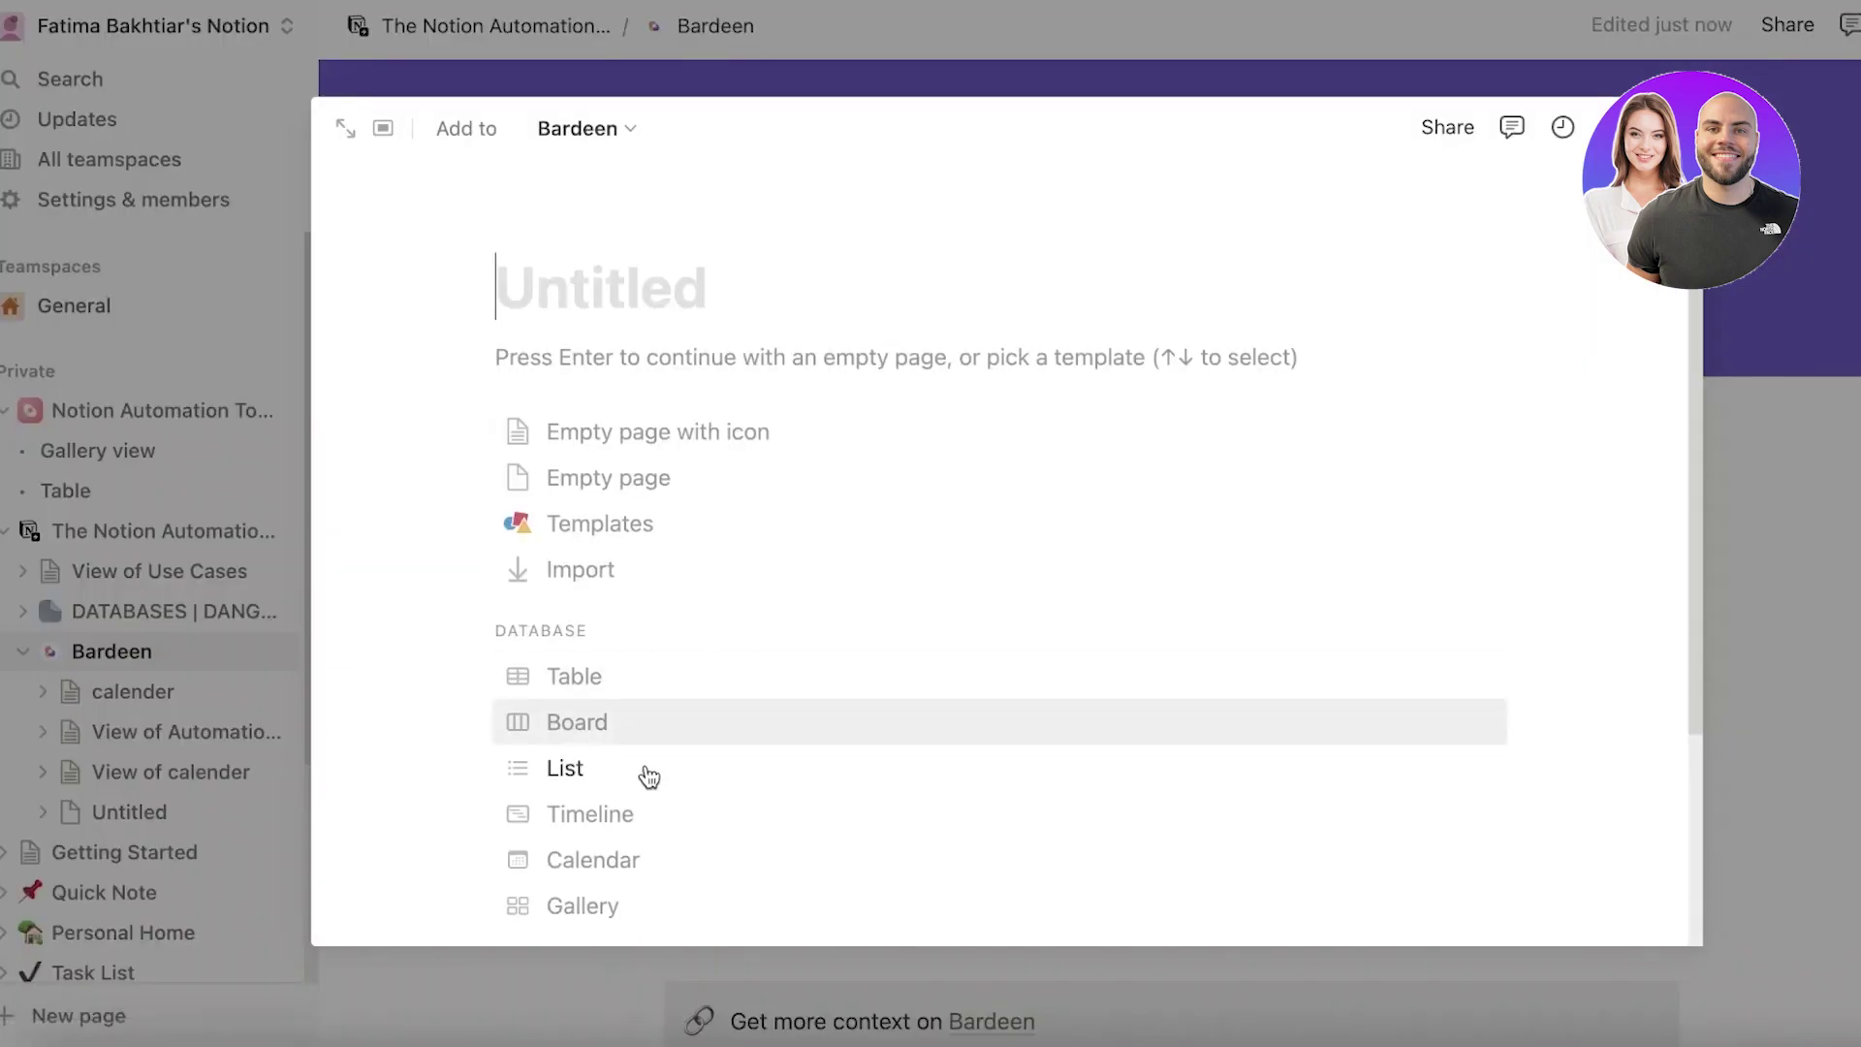
{"action": "left_click", "coordinate": [507, 857]}
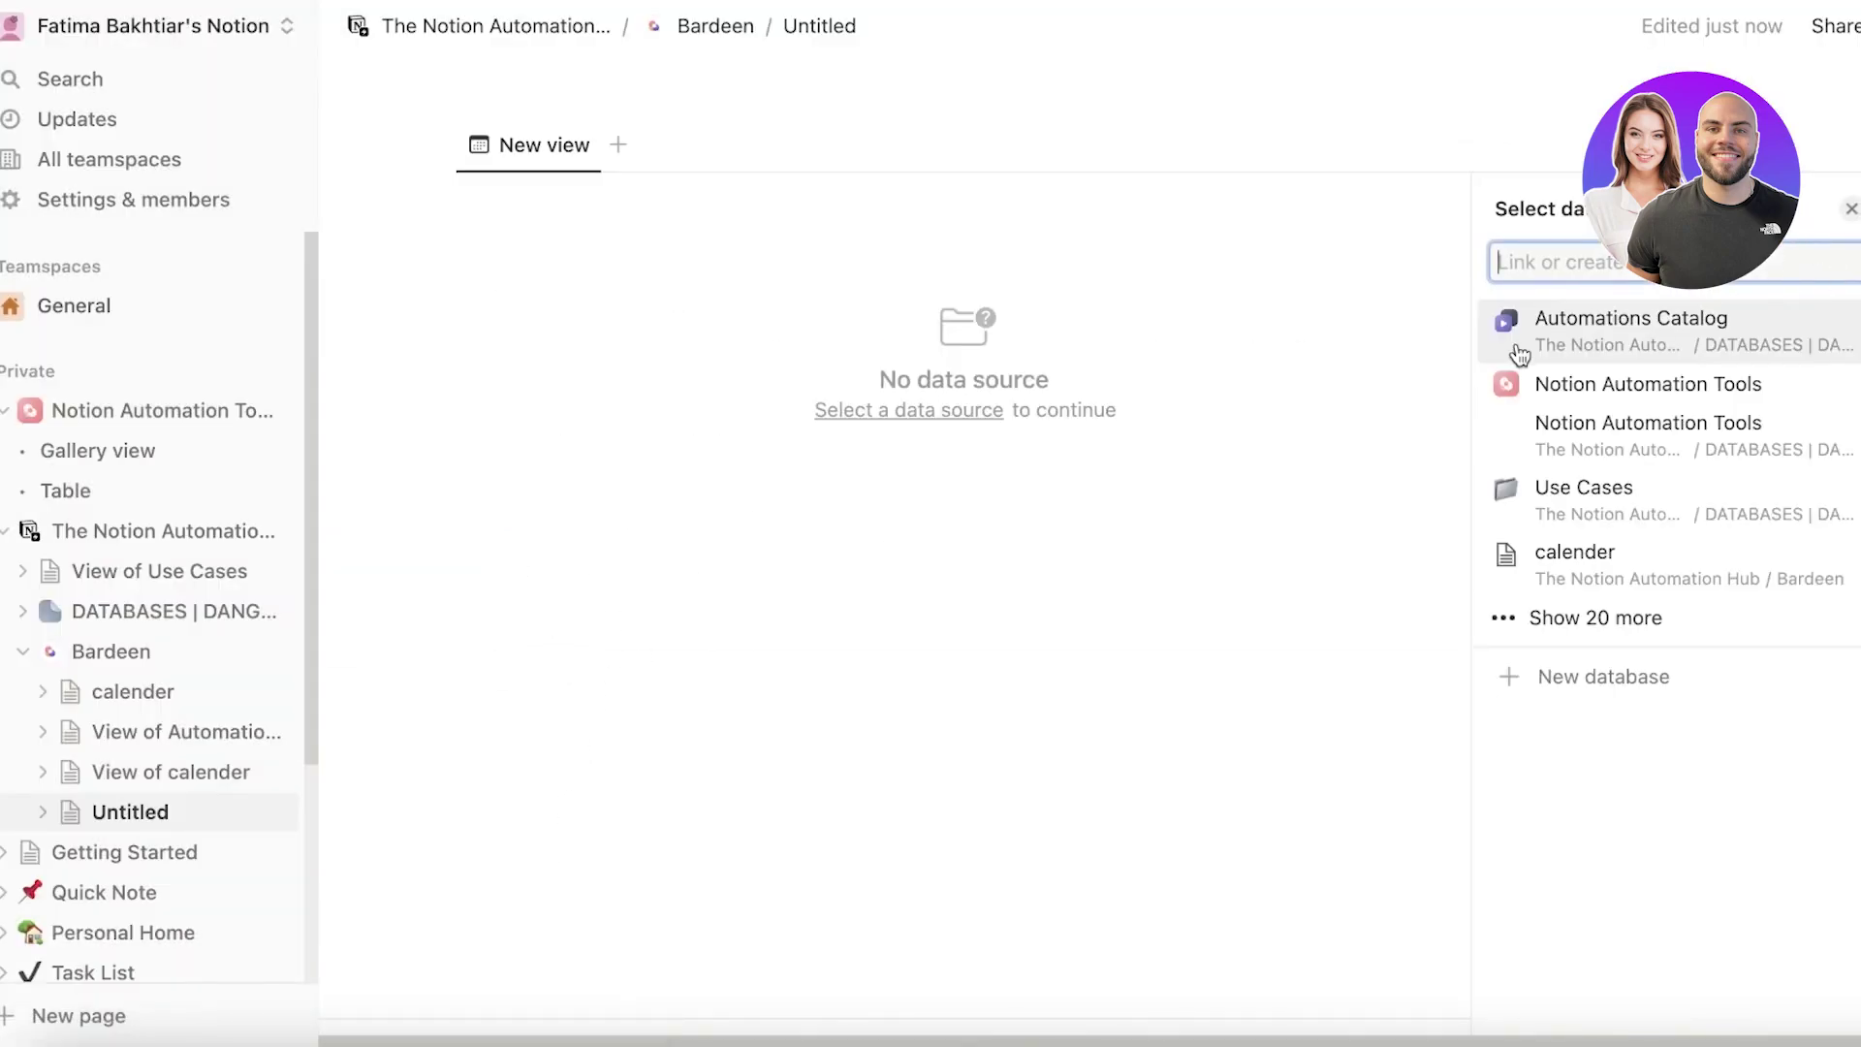
{"action": "left_click", "coordinate": [968, 382]}
{"action": "left_click", "coordinate": [931, 410]}
{"action": "left_click", "coordinate": [1575, 553]}
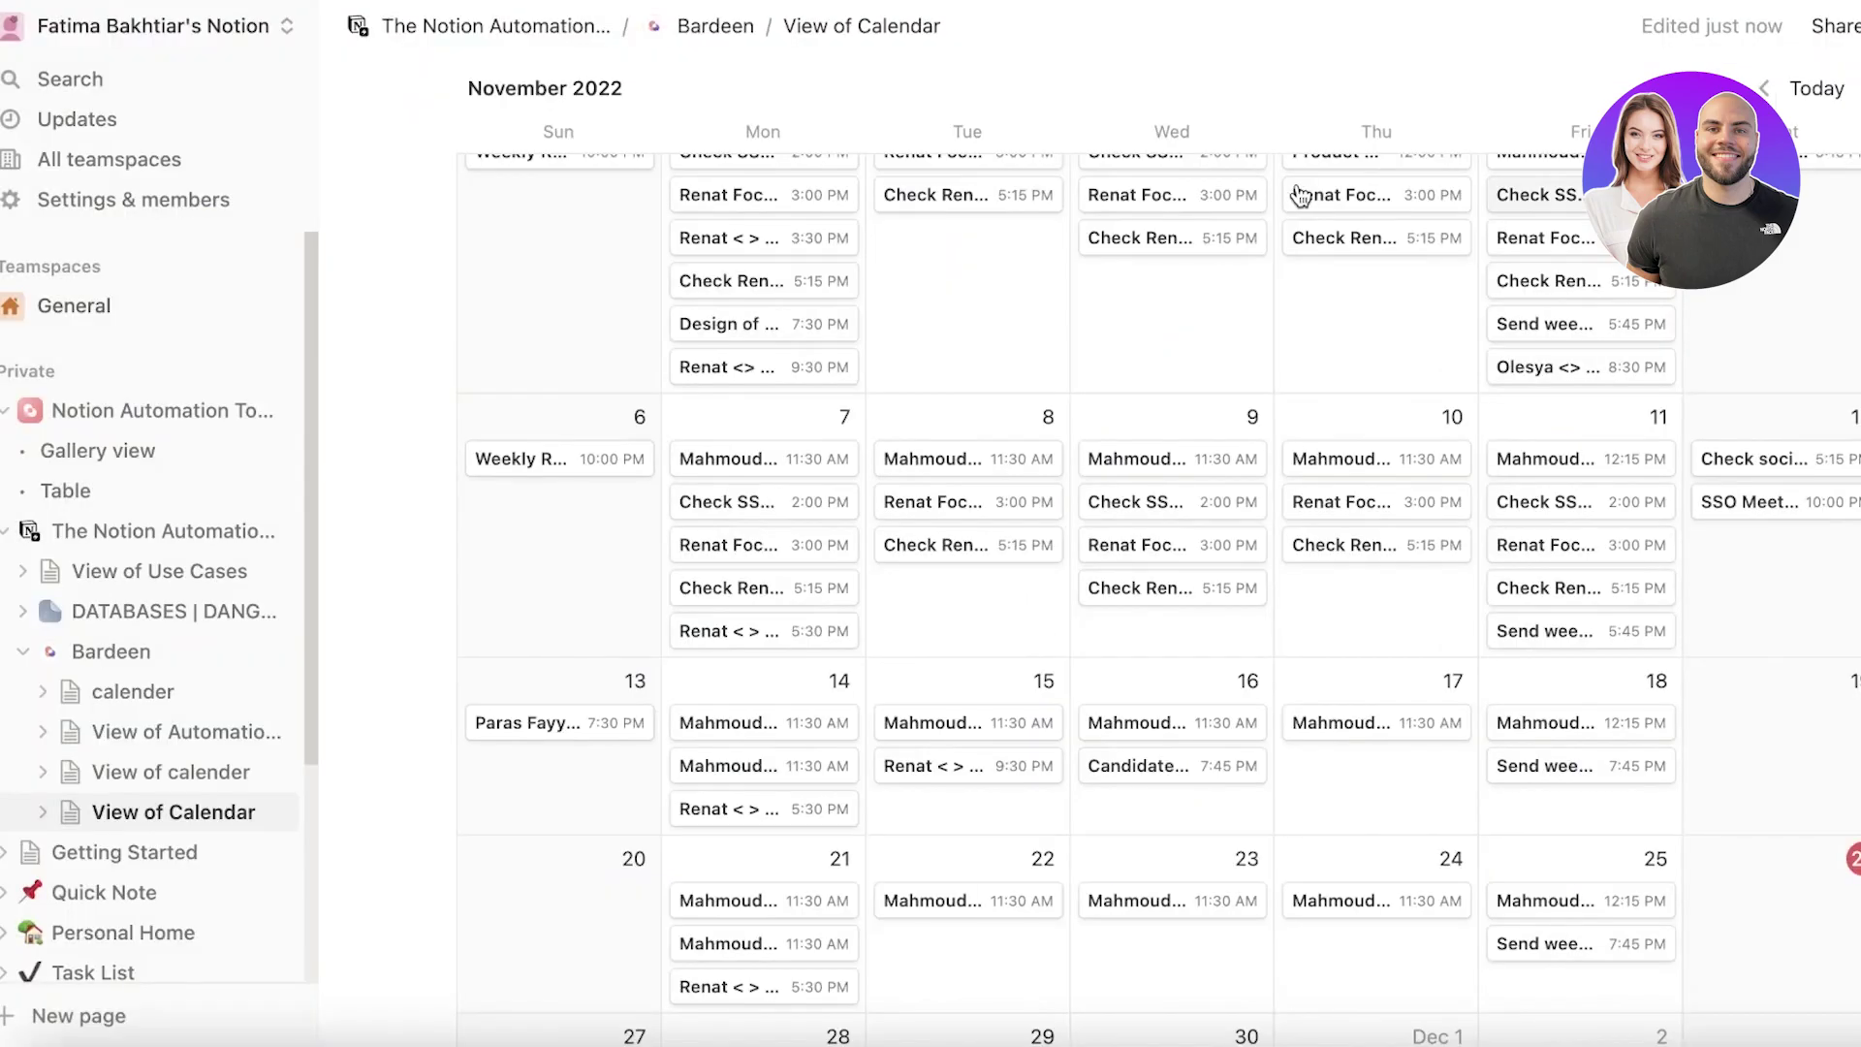
{"action": "scroll", "coordinate": [1300, 191], "scroll_direction": "down", "scroll_amount": 1}
{"action": "scroll", "coordinate": [1363, 371], "scroll_direction": "up", "scroll_amount": 3}
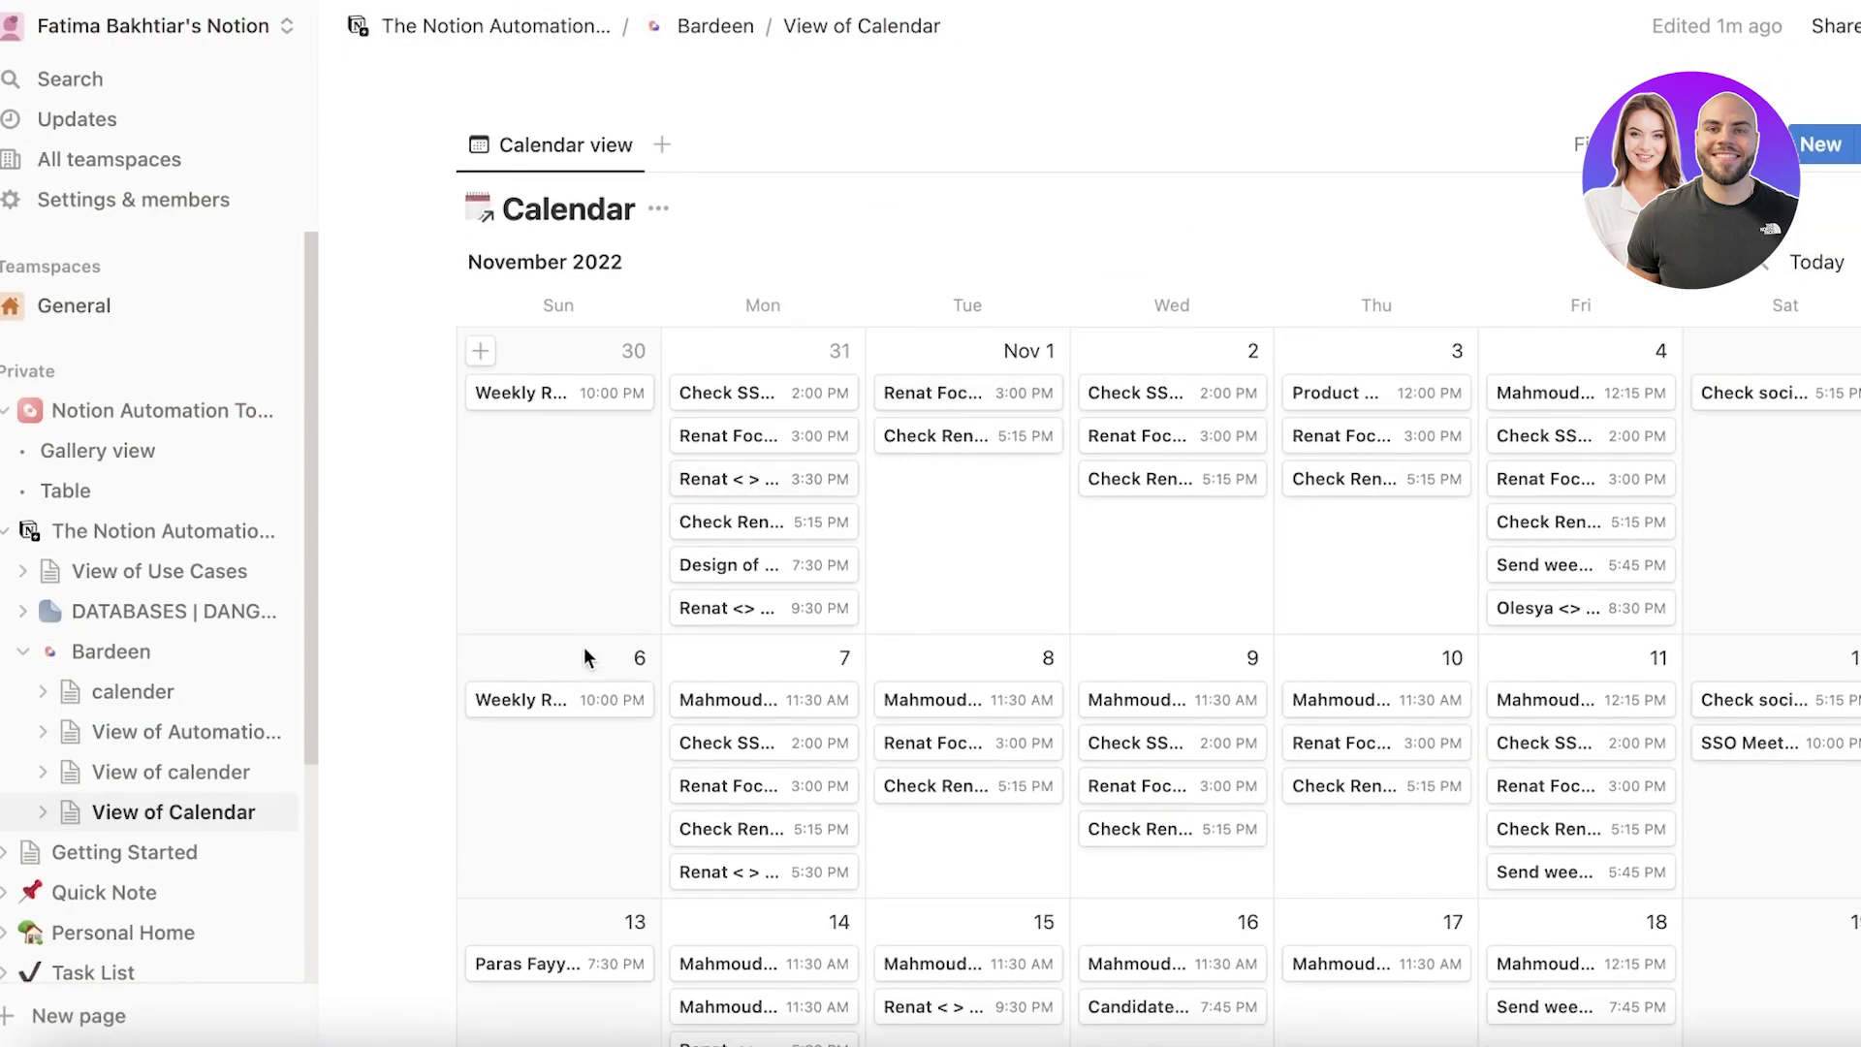
{"action": "scroll", "coordinate": [759, 278], "scroll_direction": "down", "scroll_amount": 10}
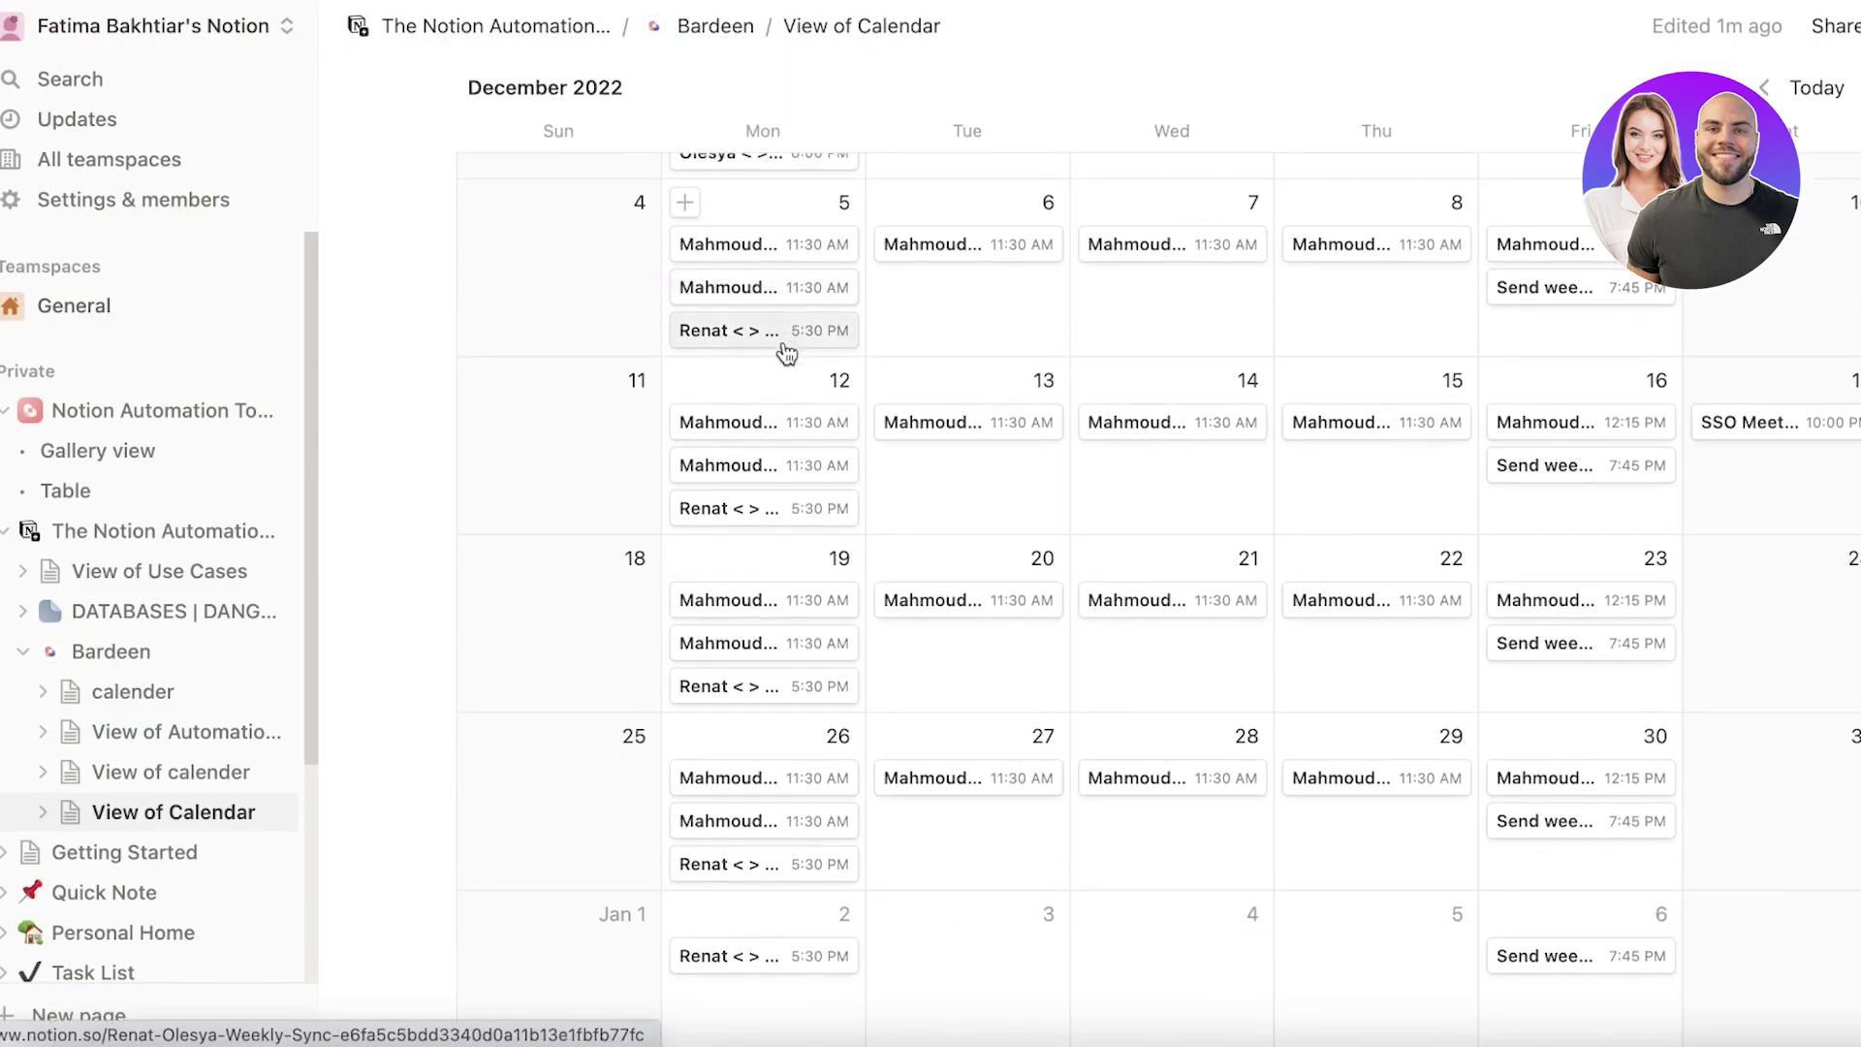
{"action": "scroll", "coordinate": [776, 356], "scroll_direction": "up", "scroll_amount": 10}
{"action": "scroll", "coordinate": [771, 359], "scroll_direction": "down", "scroll_amount": 5}
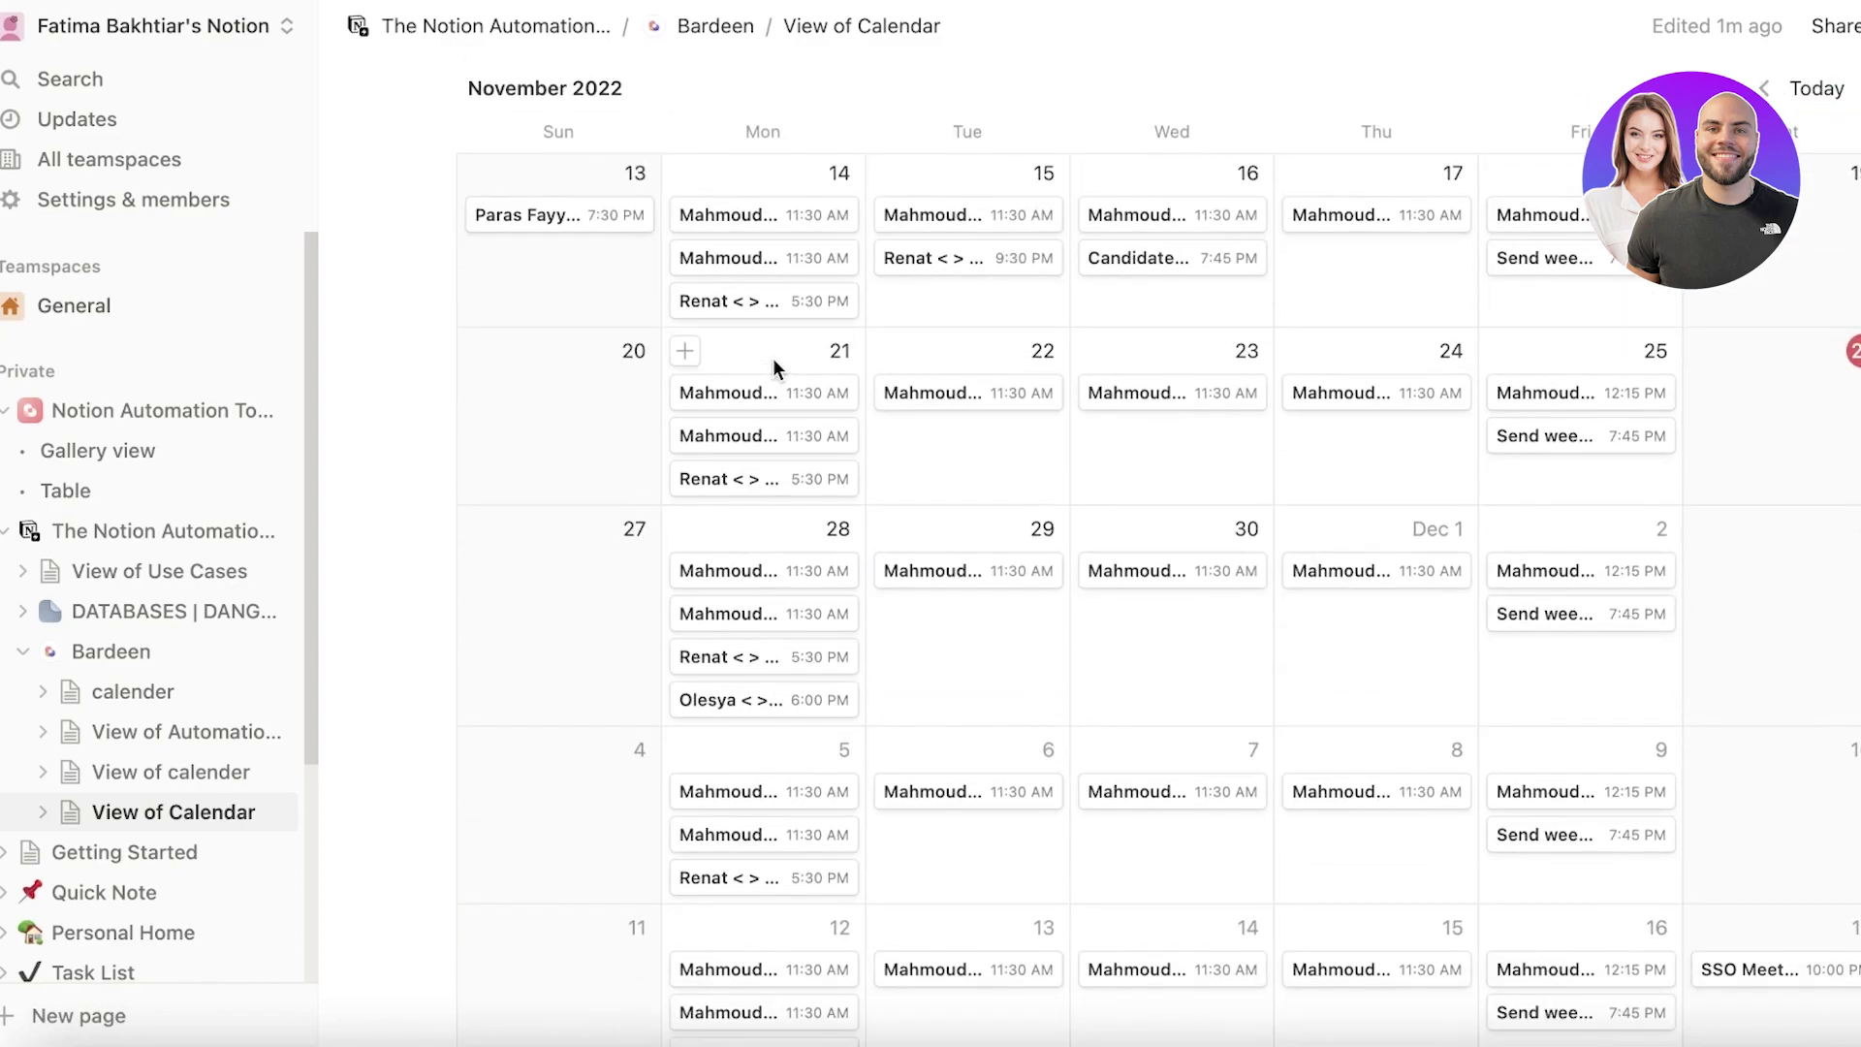
Step: Delete the Notion Automation Tools and The Notion Automation Hub pages from the private section
{"action": "left_click", "coordinate": [8, 645]}
{"action": "left_click", "coordinate": [10, 533]}
{"action": "left_click", "coordinate": [8, 410]}
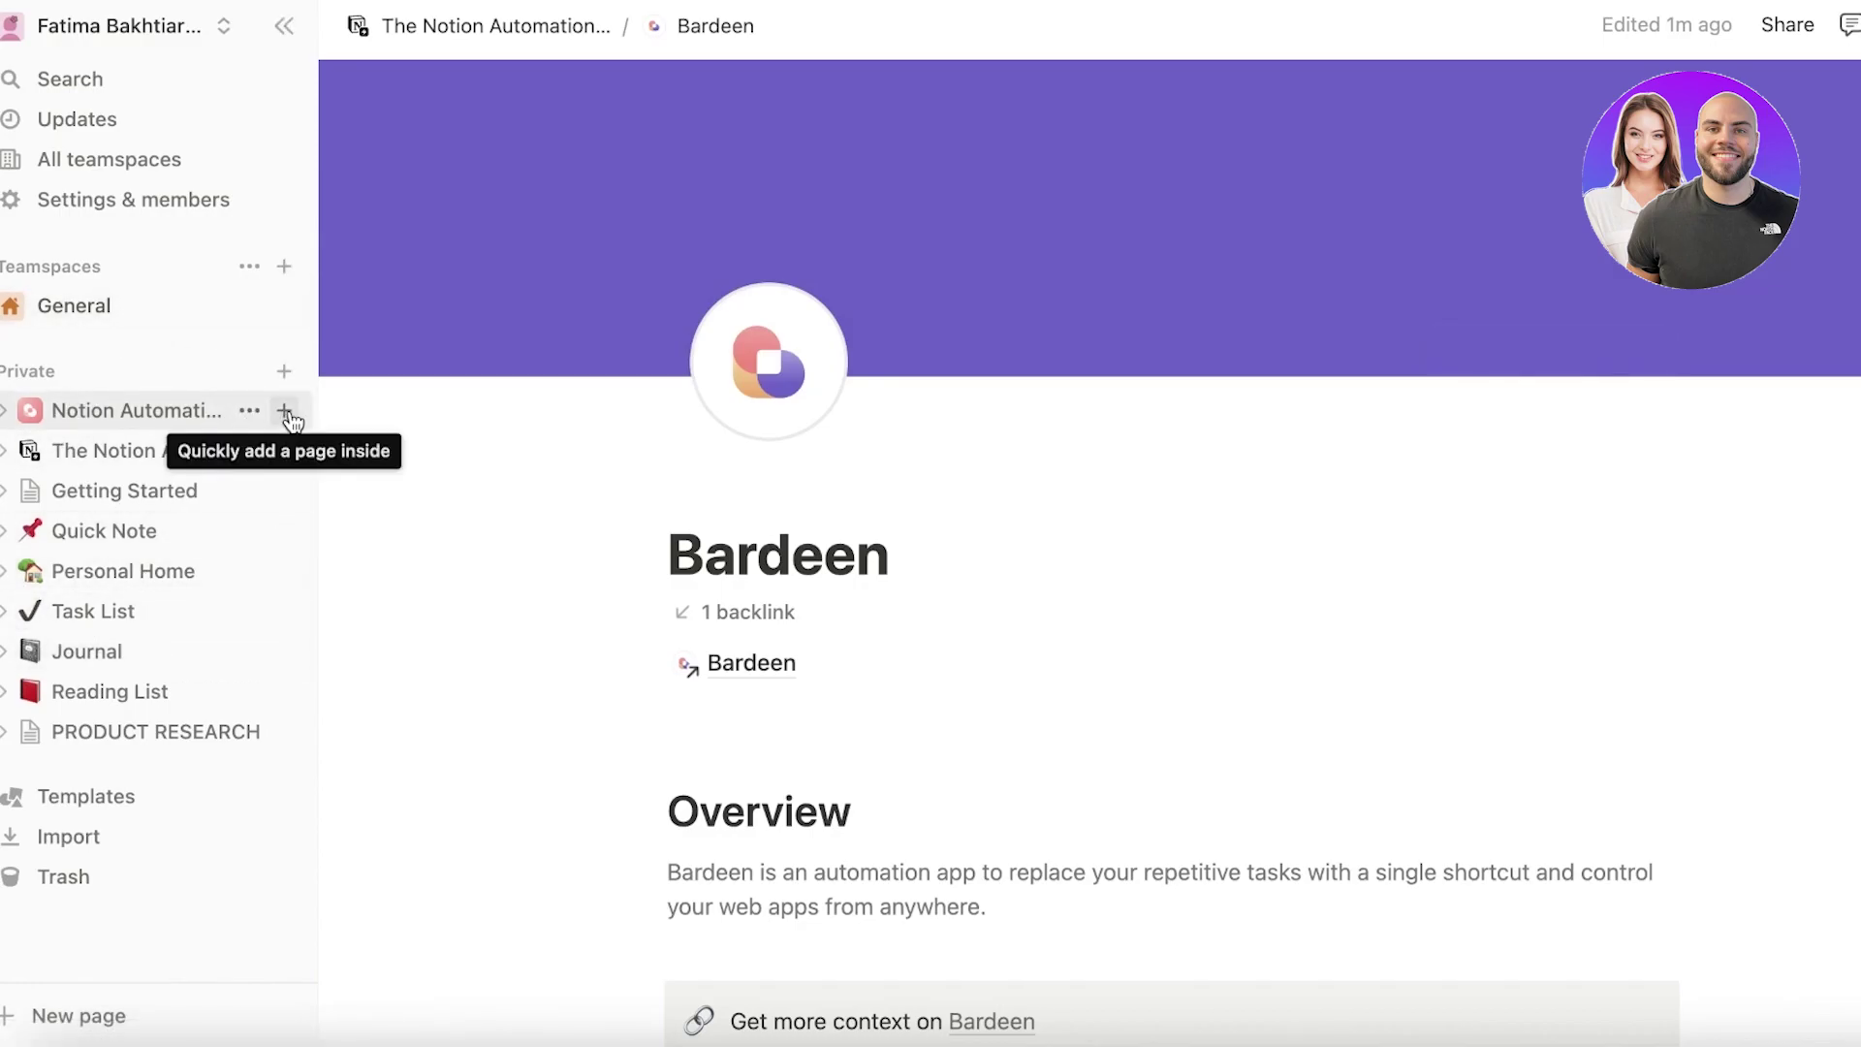
{"action": "left_click", "coordinate": [254, 411]}
{"action": "left_click", "coordinate": [441, 434]}
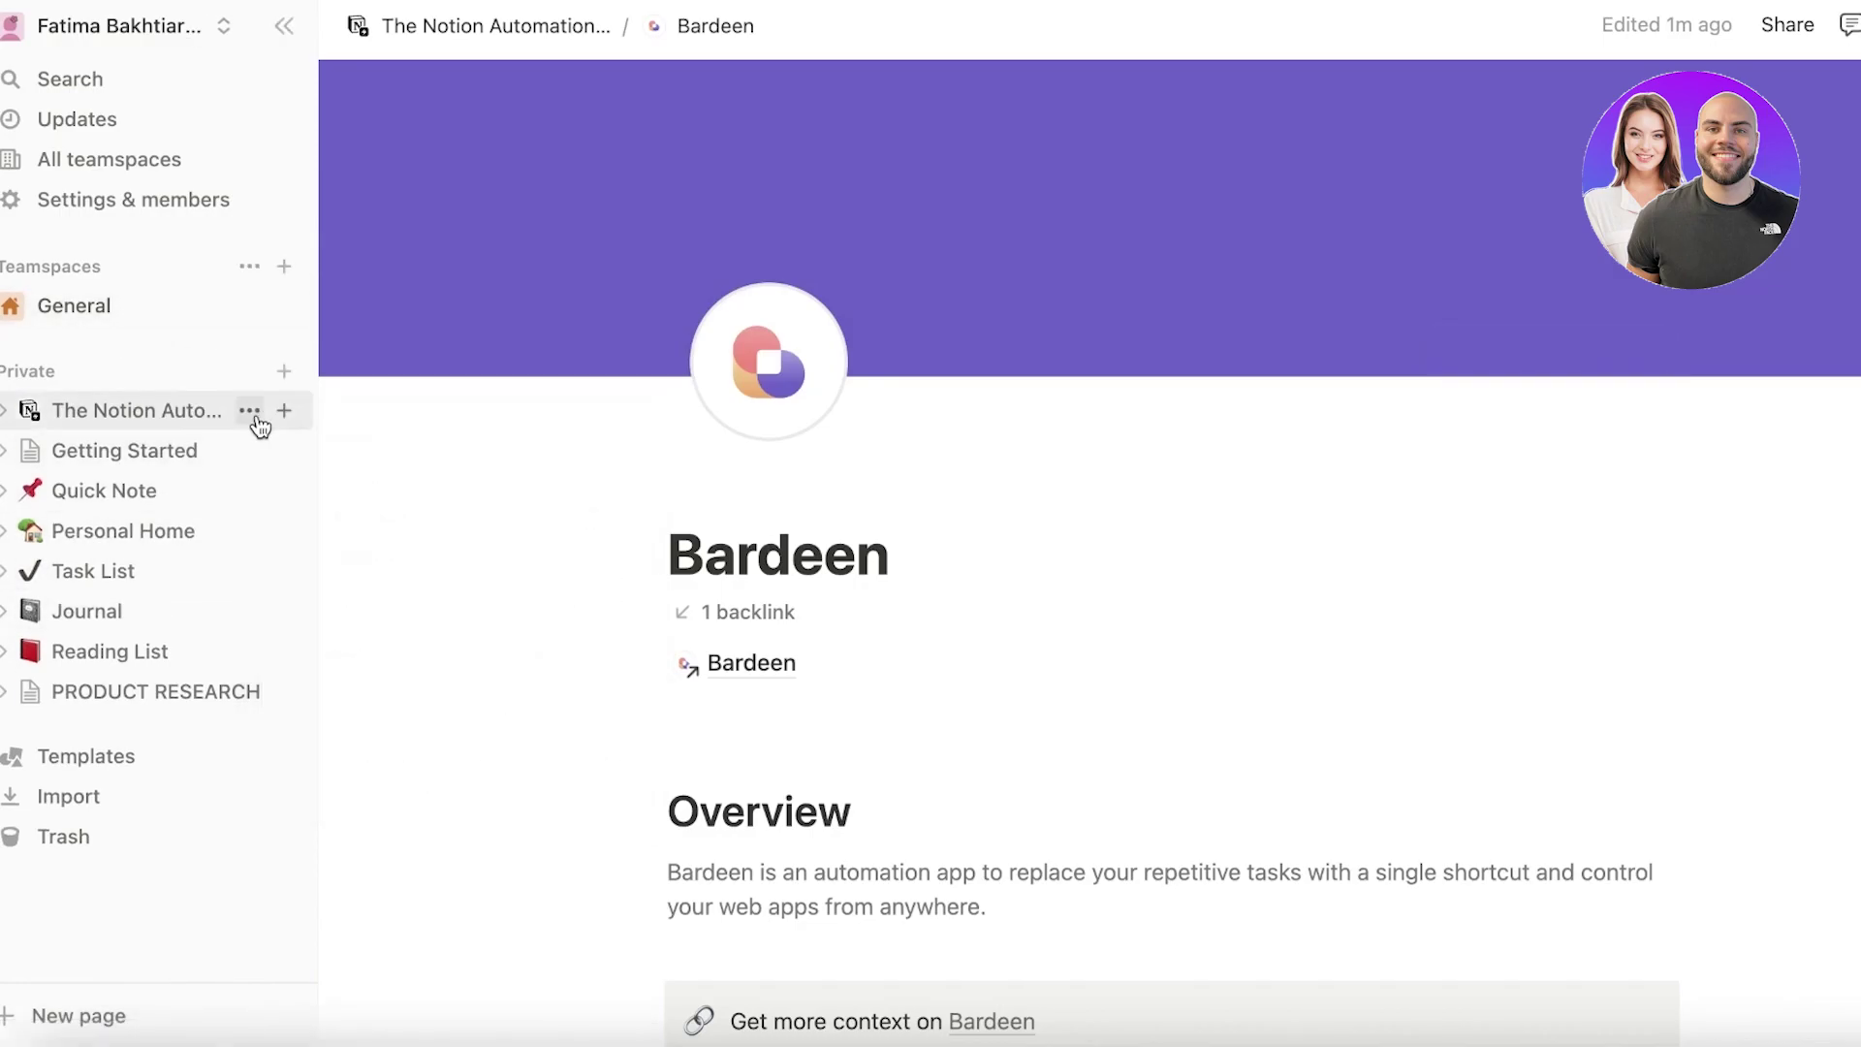
{"action": "left_click", "coordinate": [249, 410]}
{"action": "left_click", "coordinate": [325, 437]}
Step: Add a new calendar-view database page inside Getting Started and open its data source selection
{"action": "left_click", "coordinate": [298, 411]}
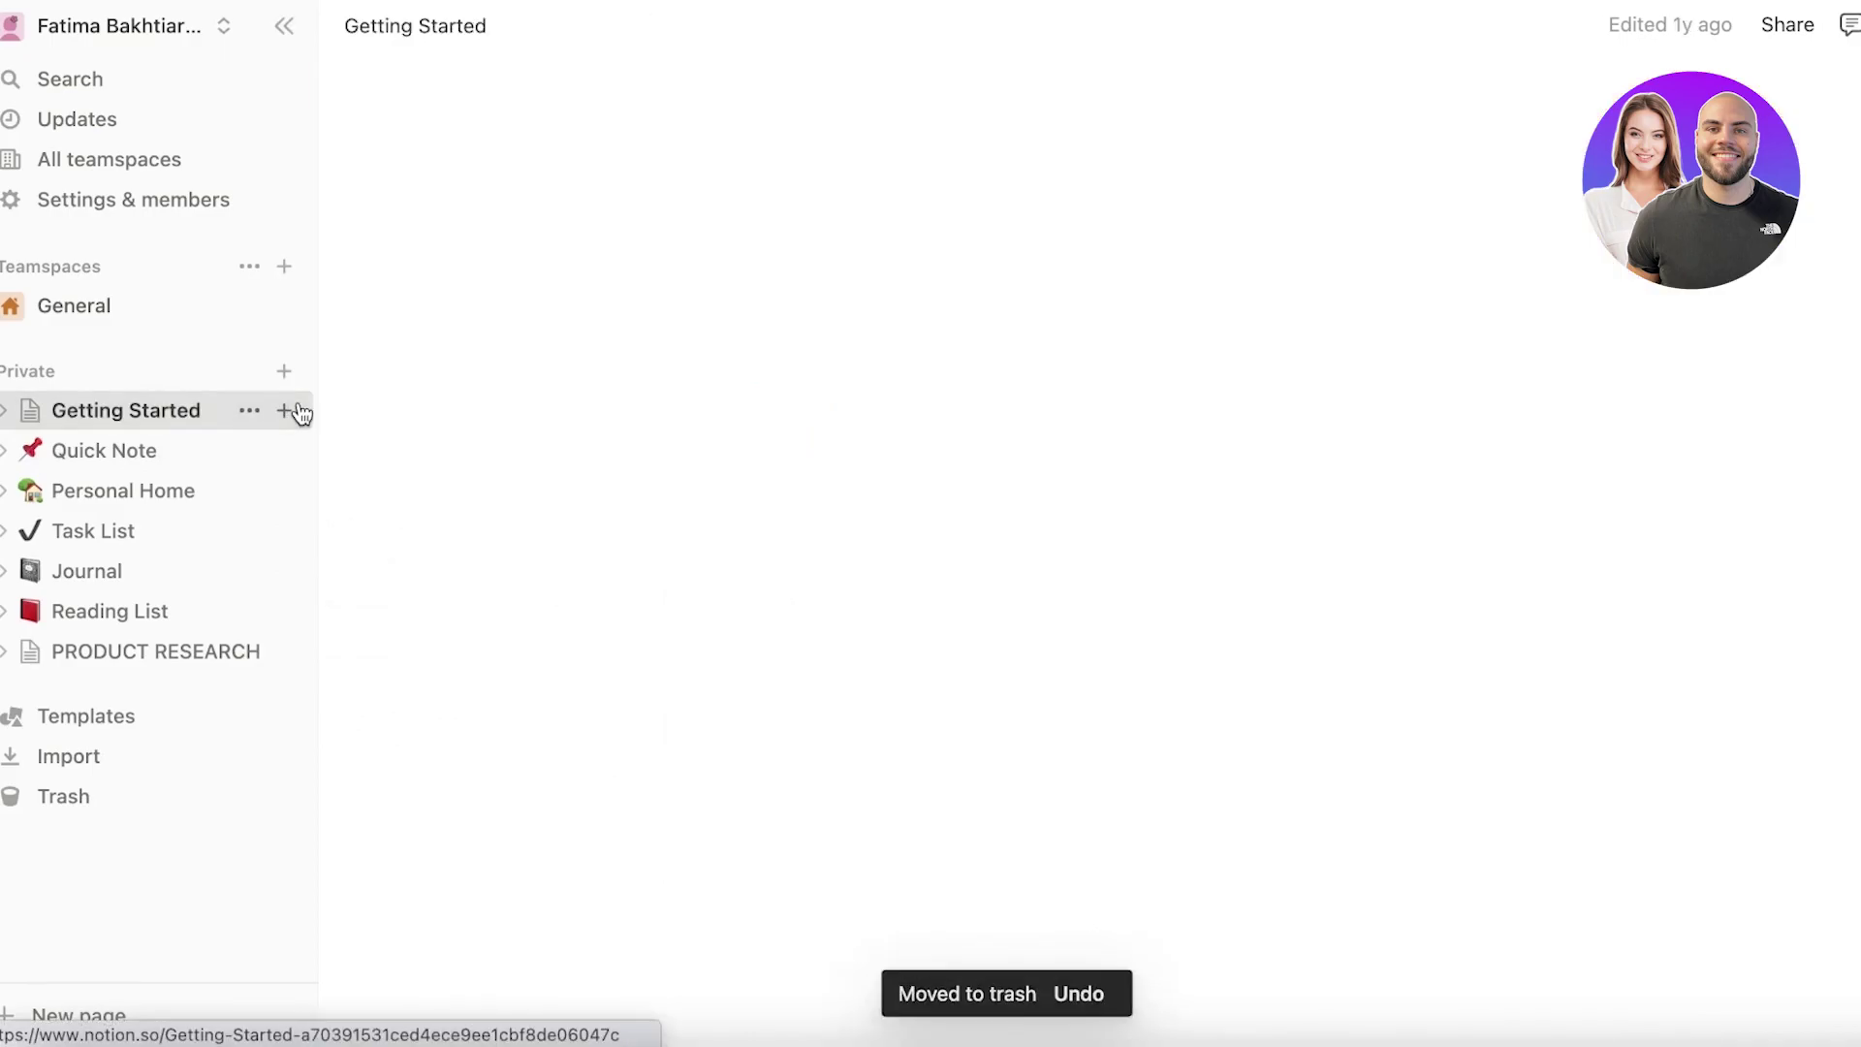
{"action": "left_click", "coordinate": [297, 411]}
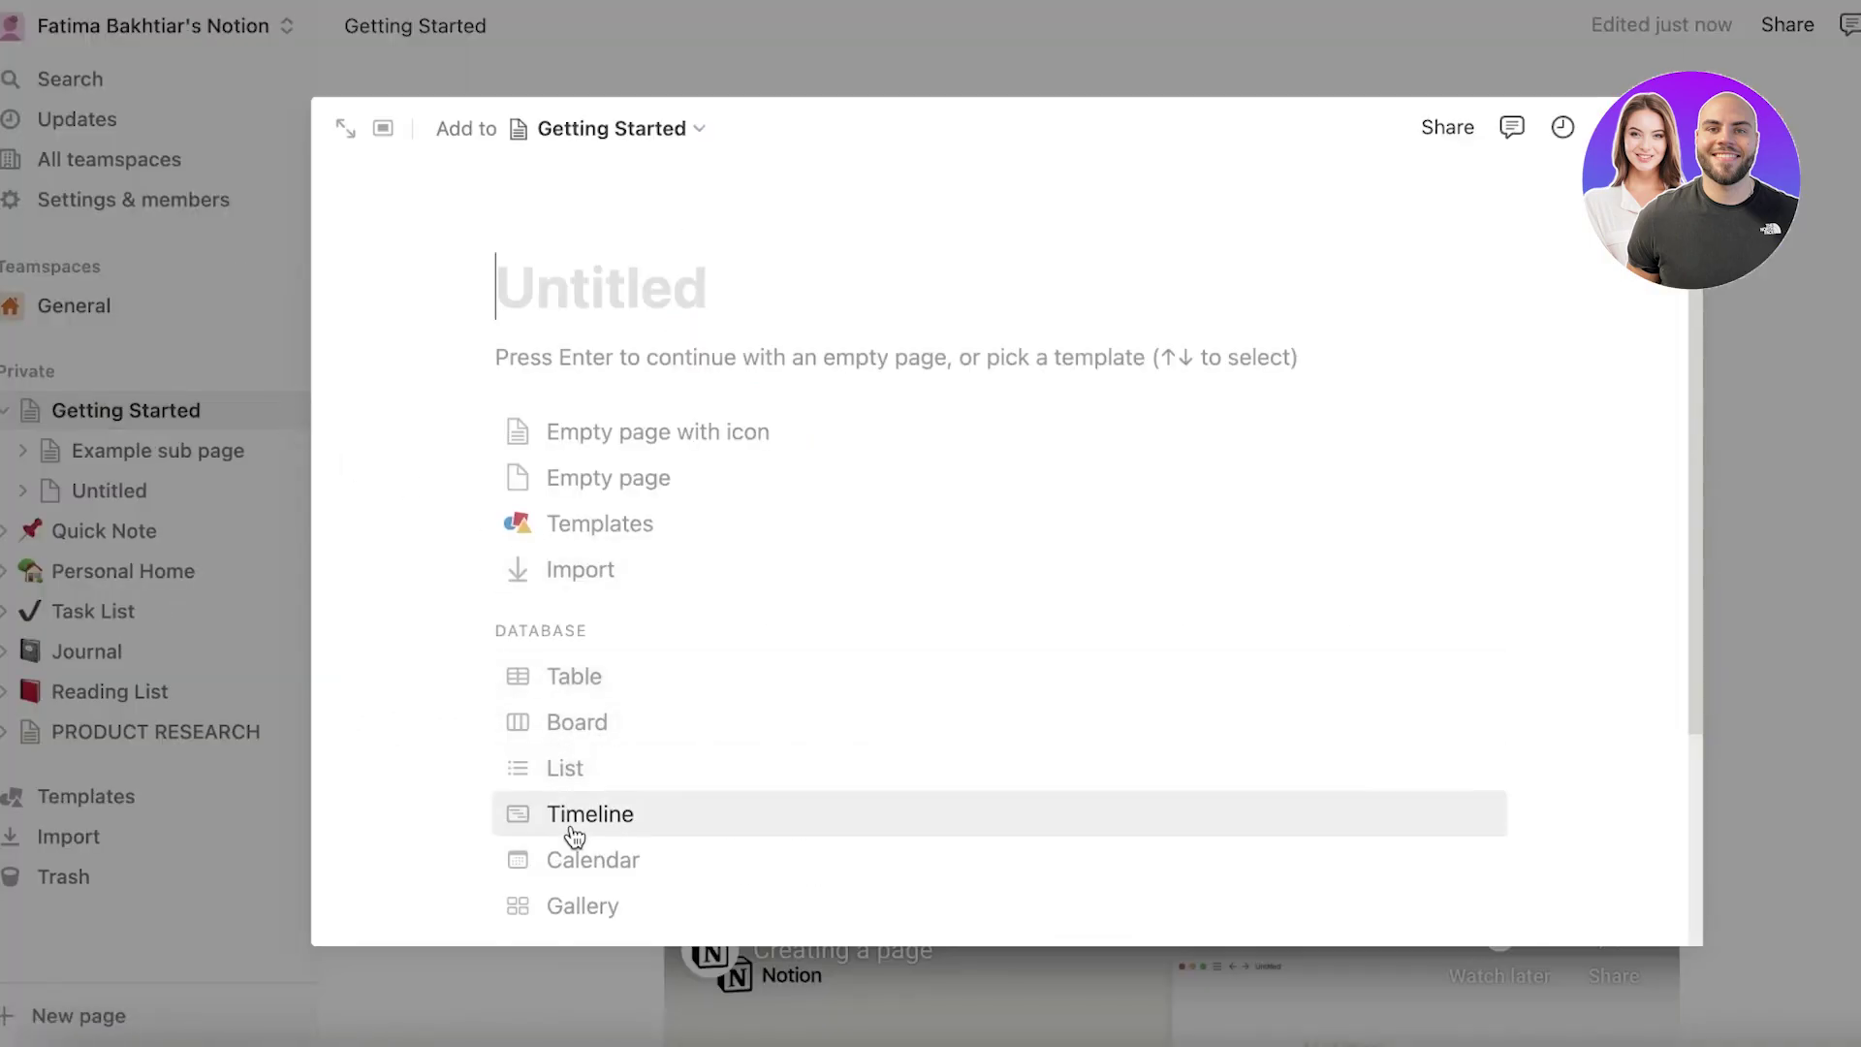
{"action": "left_click", "coordinate": [567, 859]}
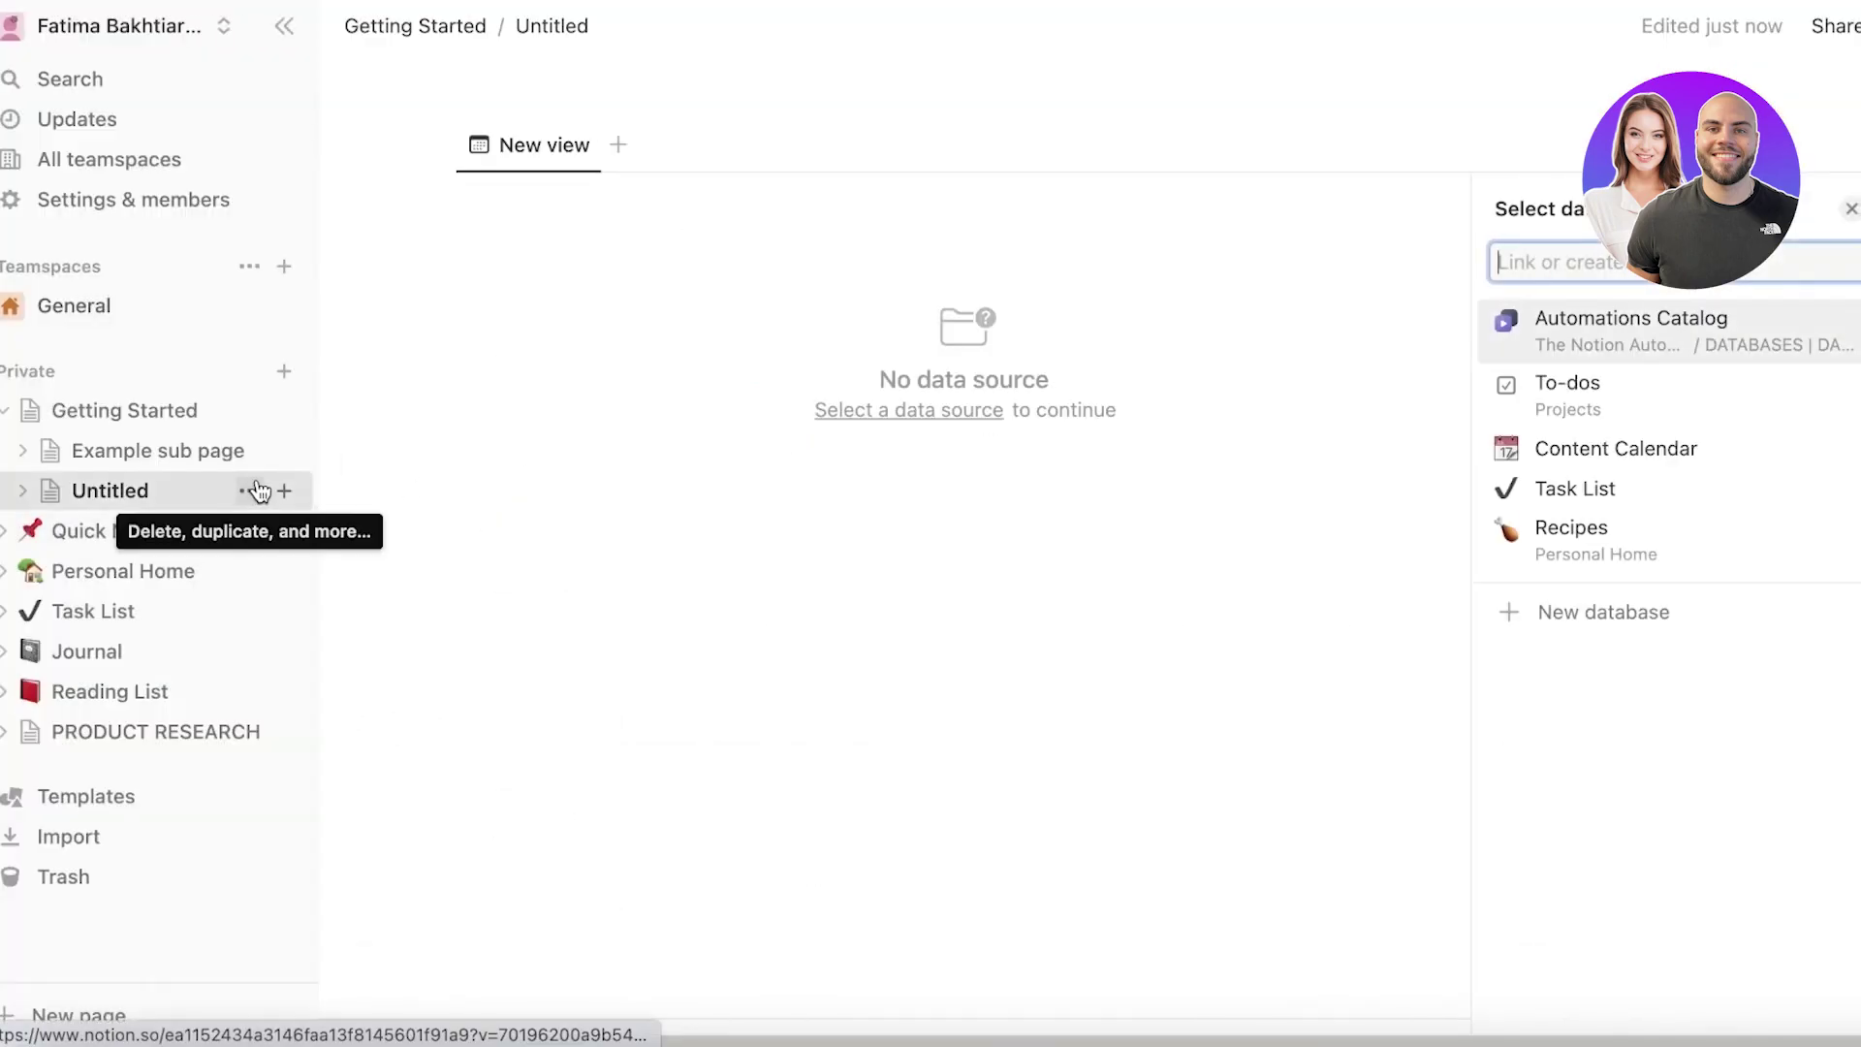
{"action": "left_click", "coordinate": [281, 494]}
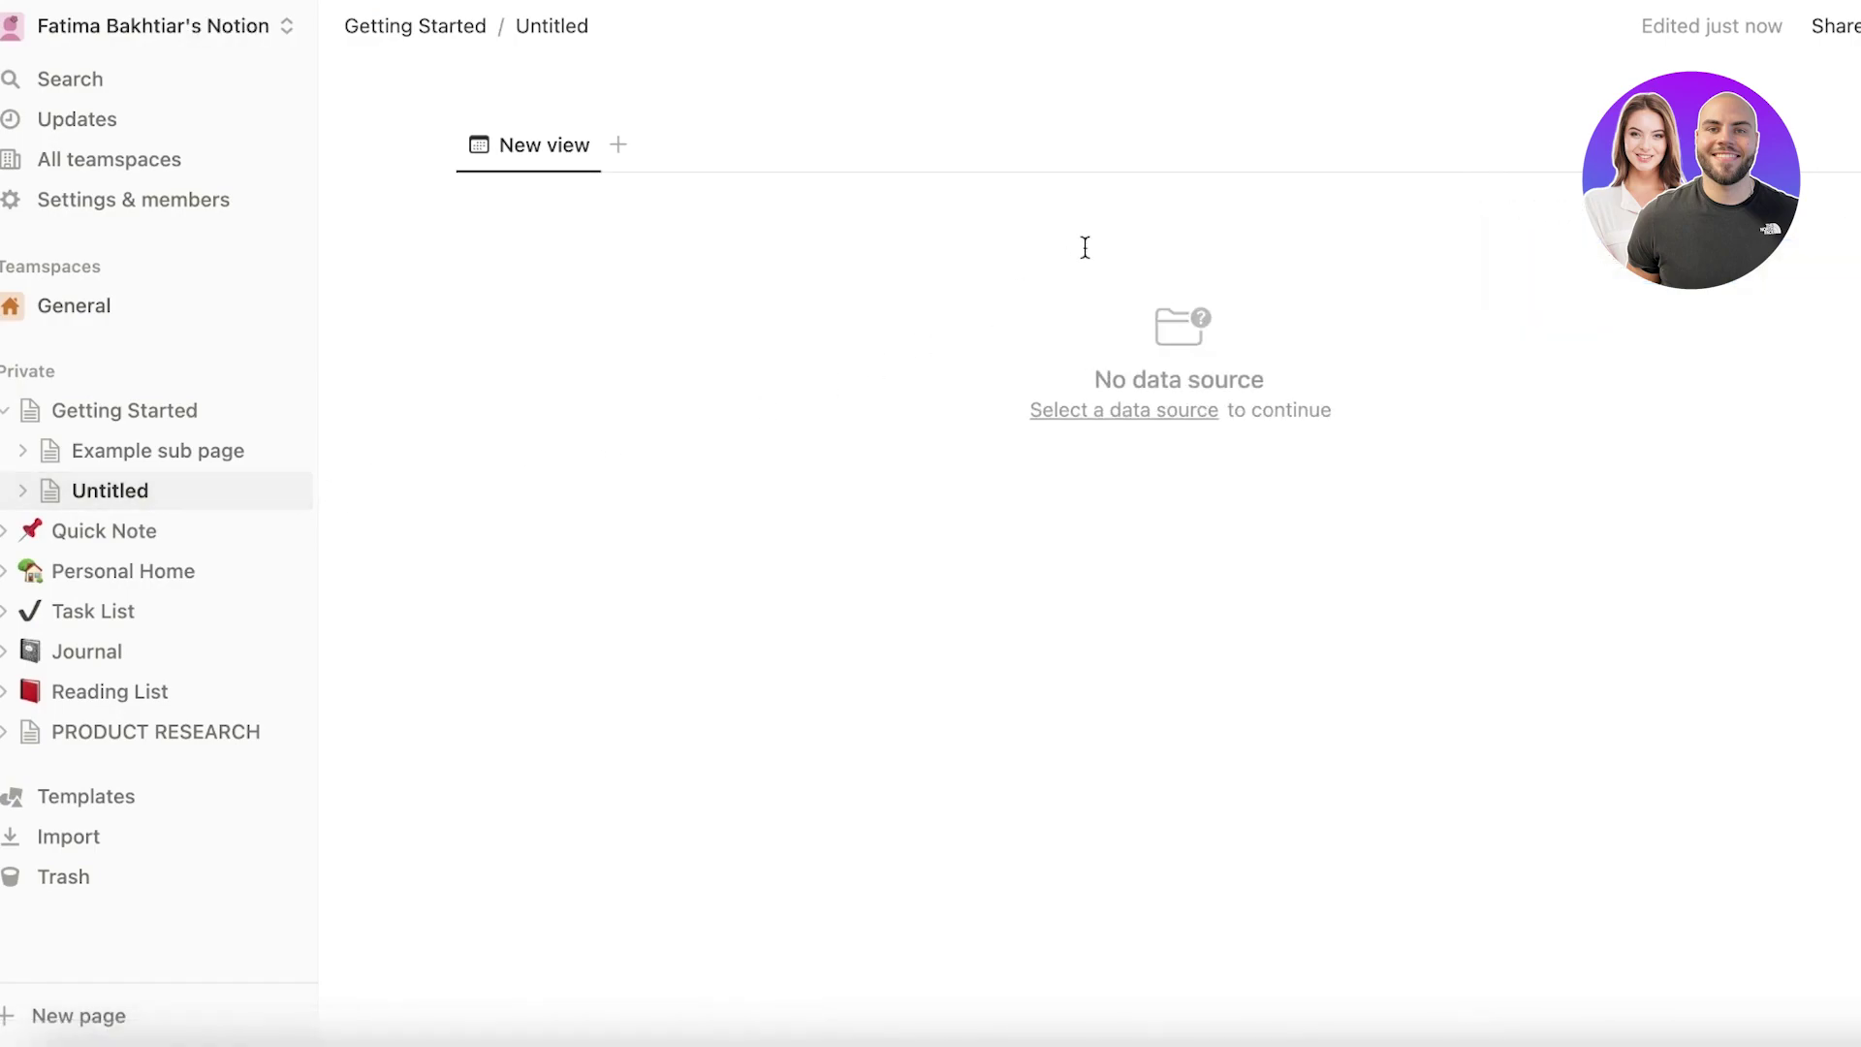
{"action": "left_click", "coordinate": [1203, 414]}
{"action": "left_click", "coordinate": [1172, 314]}
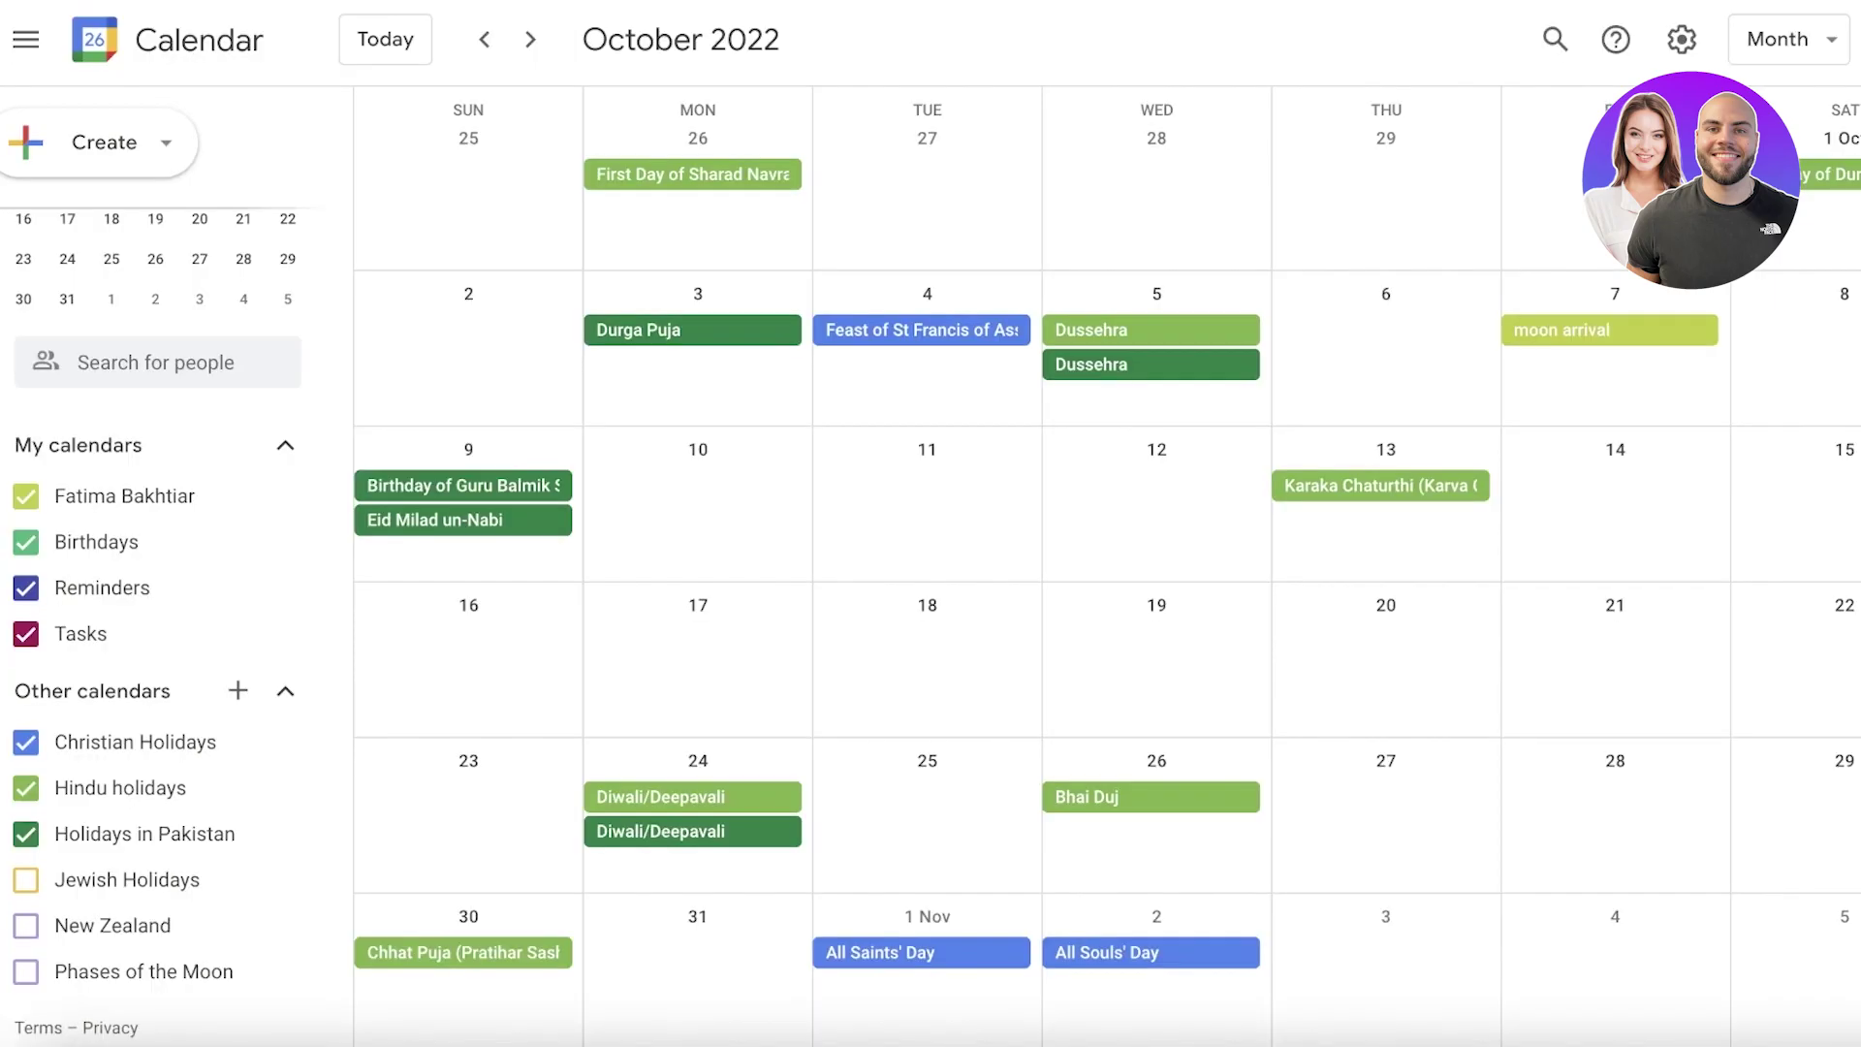
Step: Open Google Calendar's settings and bring up the settings of the account owner's main calendar
{"action": "scroll", "coordinate": [765, 175], "scroll_direction": "up", "scroll_amount": 1}
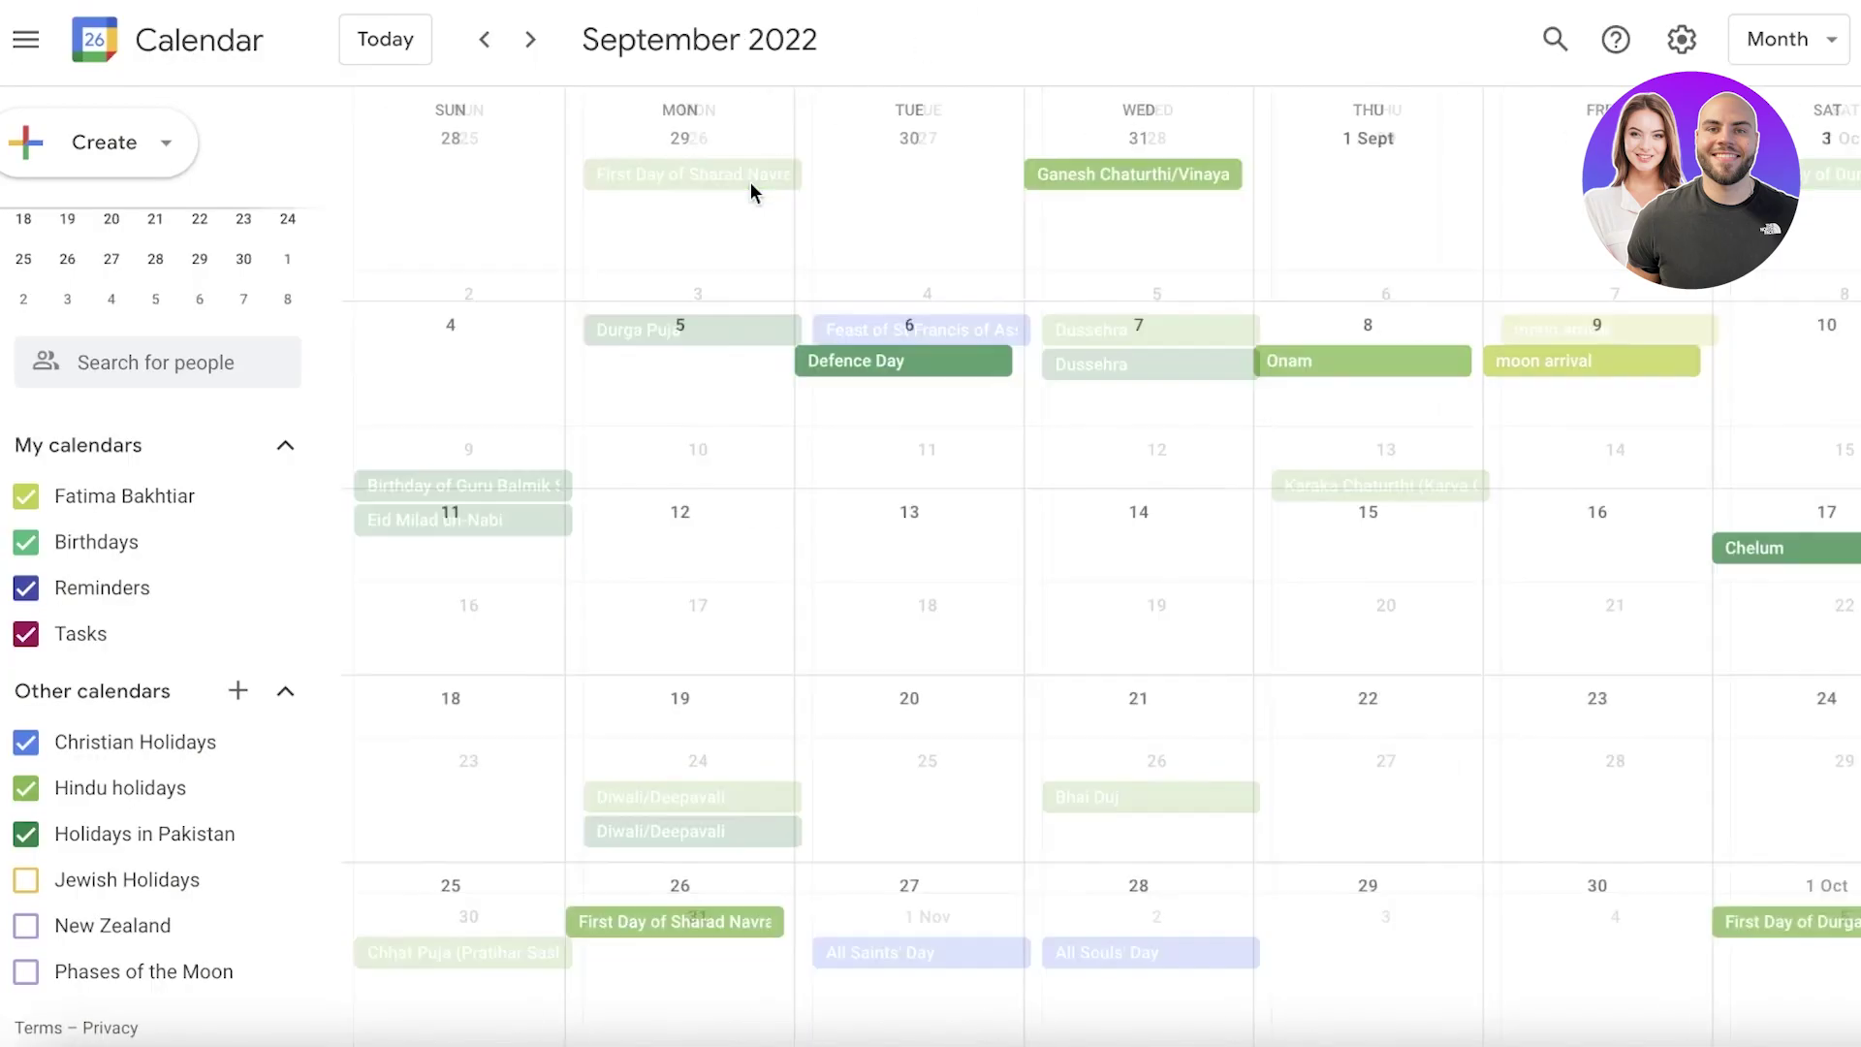
{"action": "scroll", "coordinate": [1066, 252], "scroll_direction": "down", "scroll_amount": 1}
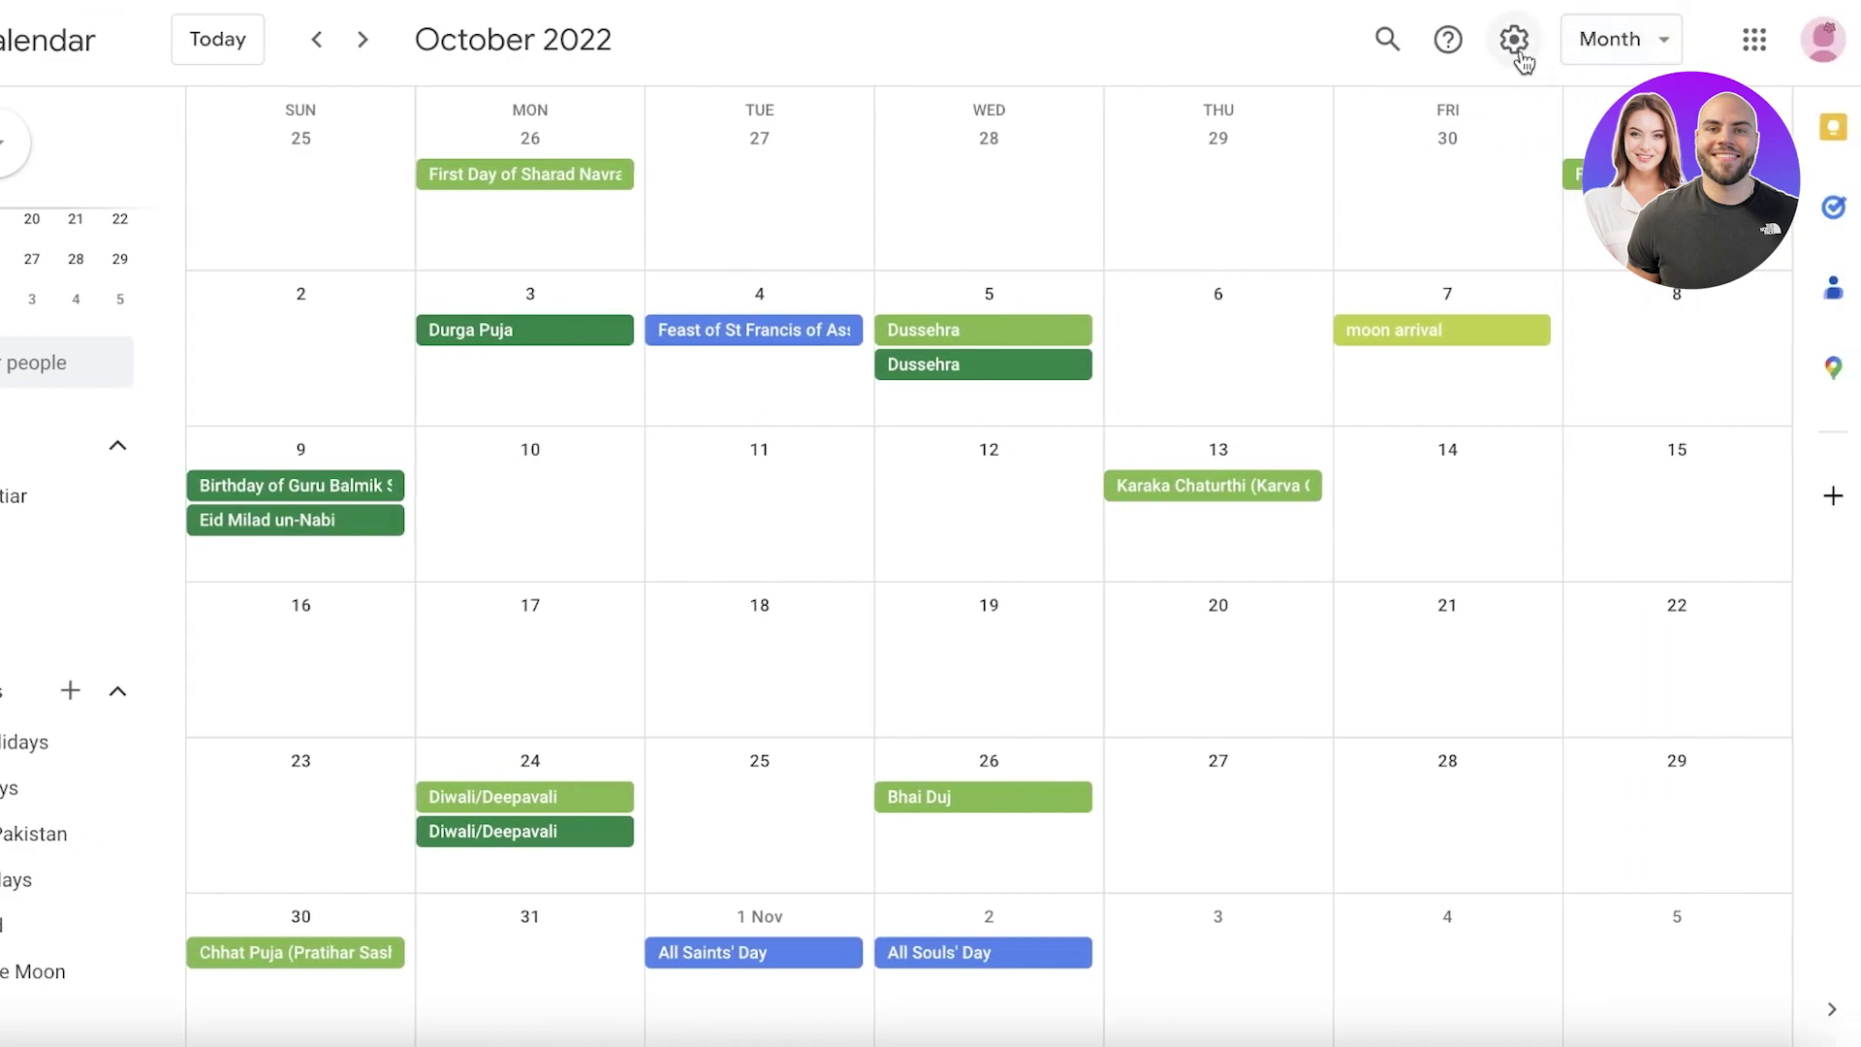
{"action": "left_click", "coordinate": [1515, 41]}
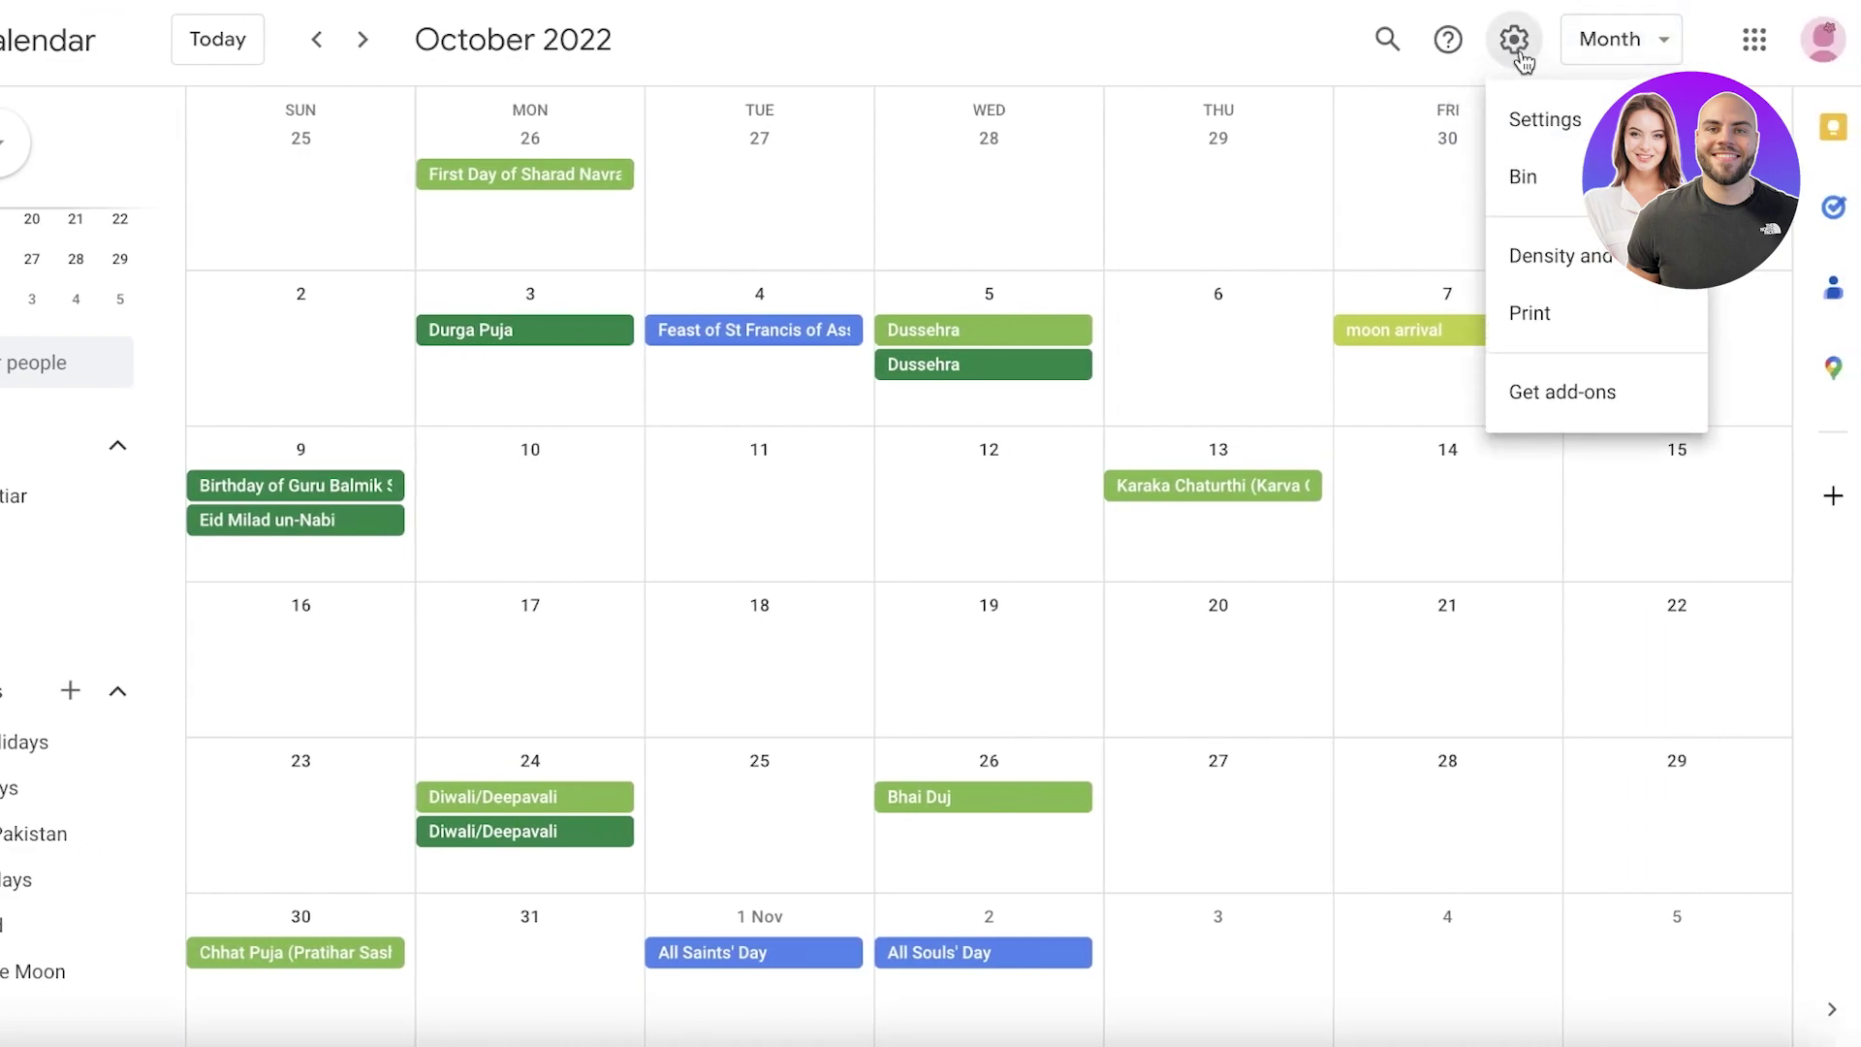
{"action": "left_click", "coordinate": [1547, 120]}
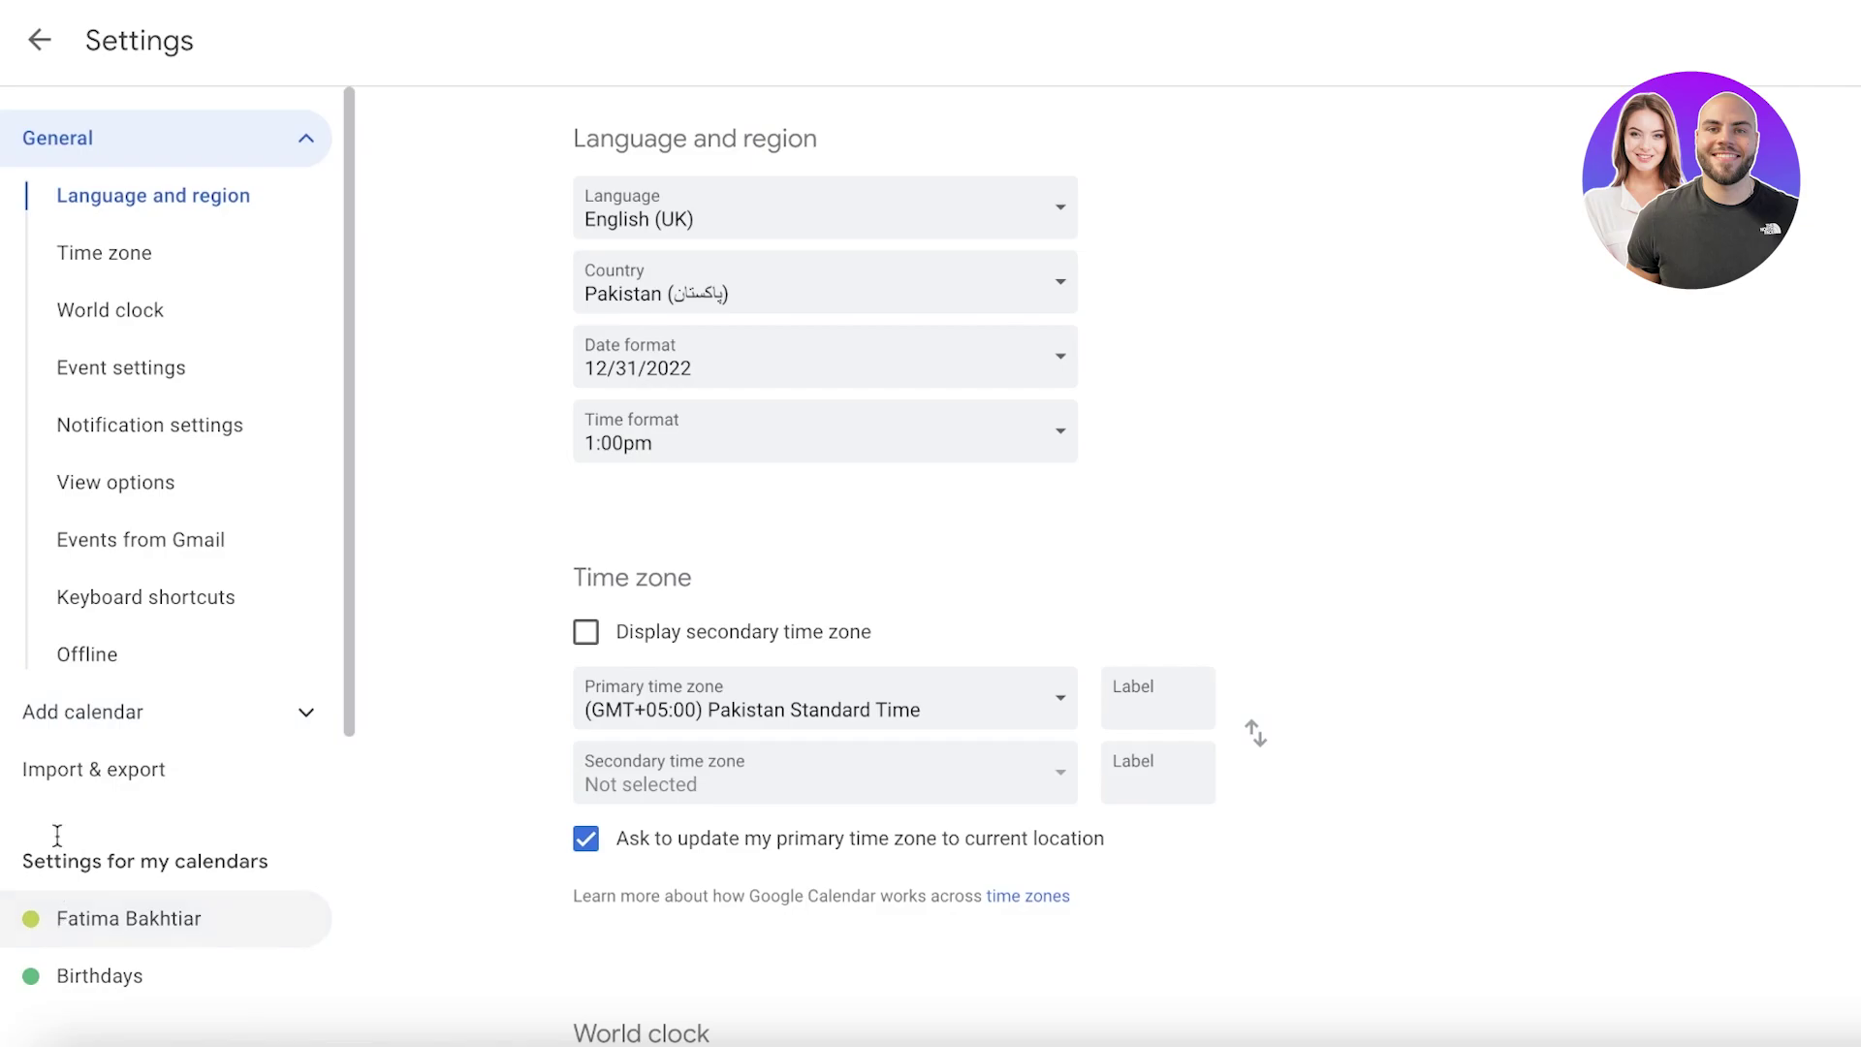
{"action": "scroll", "coordinate": [115, 814], "scroll_direction": "down", "scroll_amount": 3}
{"action": "left_click", "coordinate": [109, 656]}
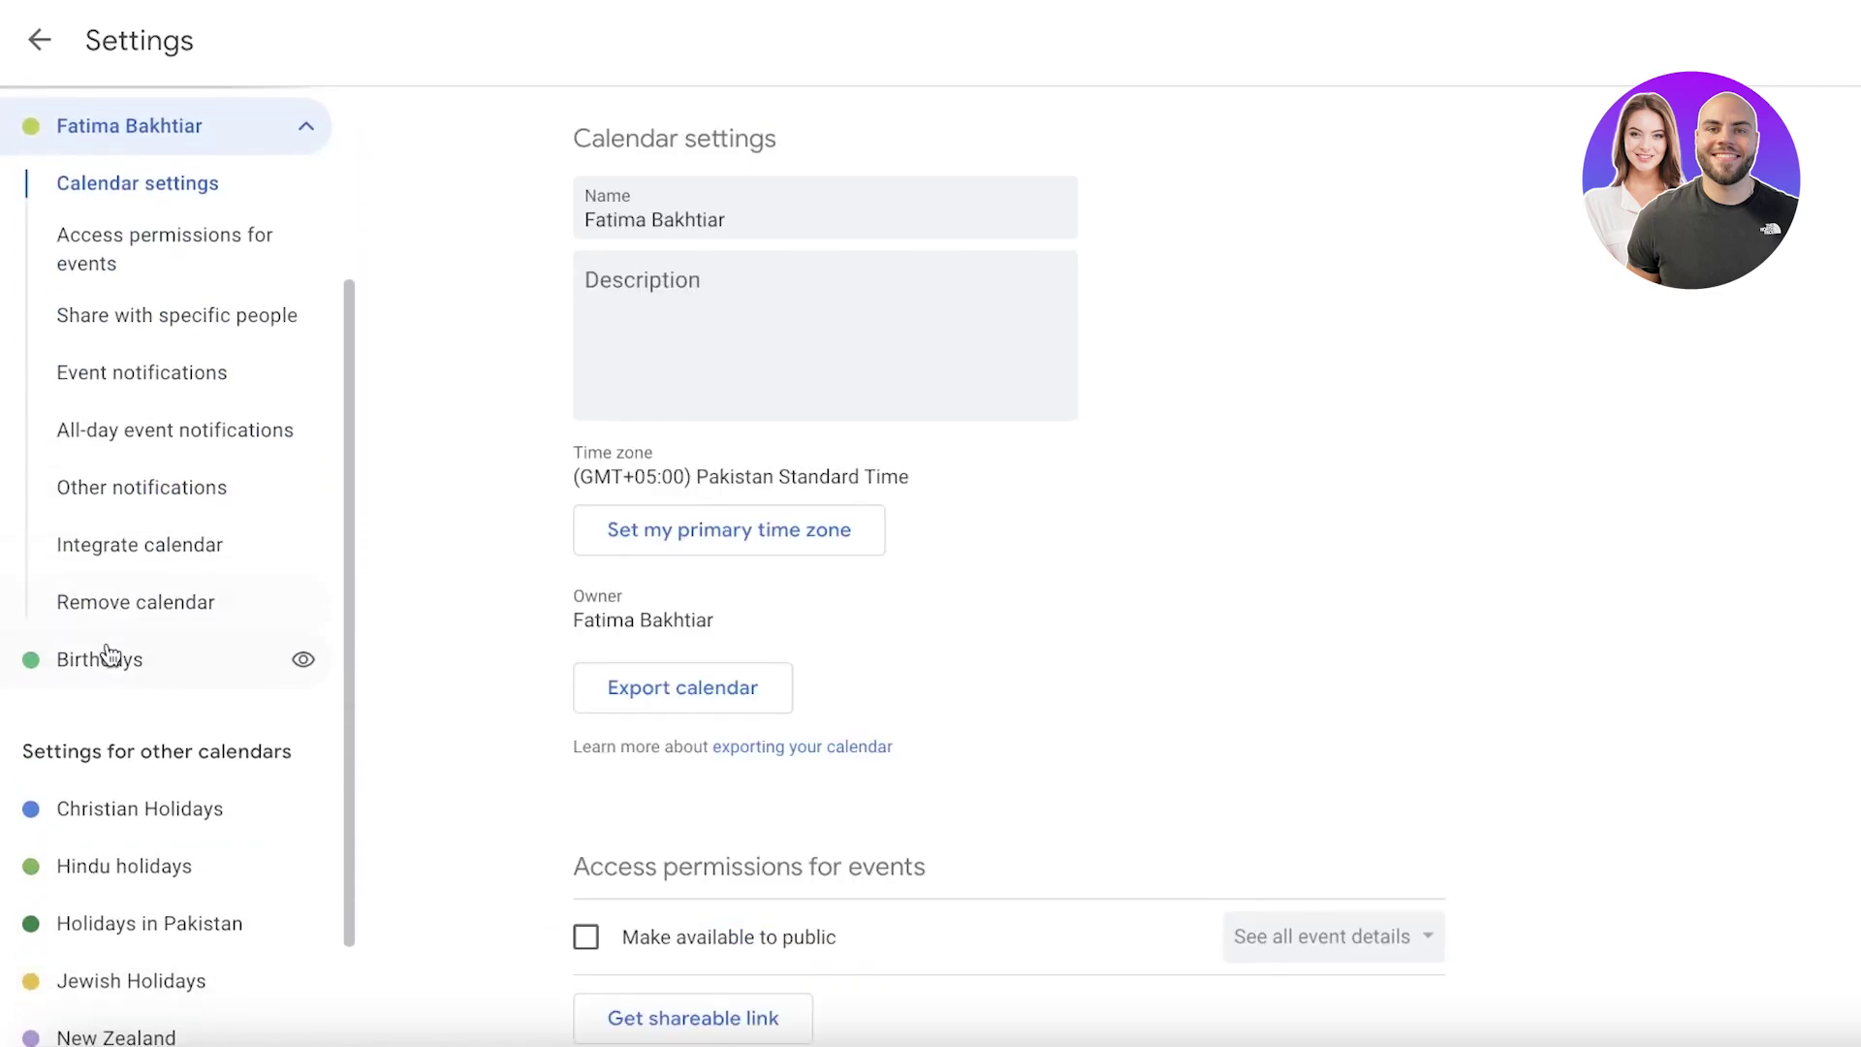
Step: Make the calendar available to the public with all event details visible, and get its shareable link
{"action": "left_click", "coordinate": [114, 250]}
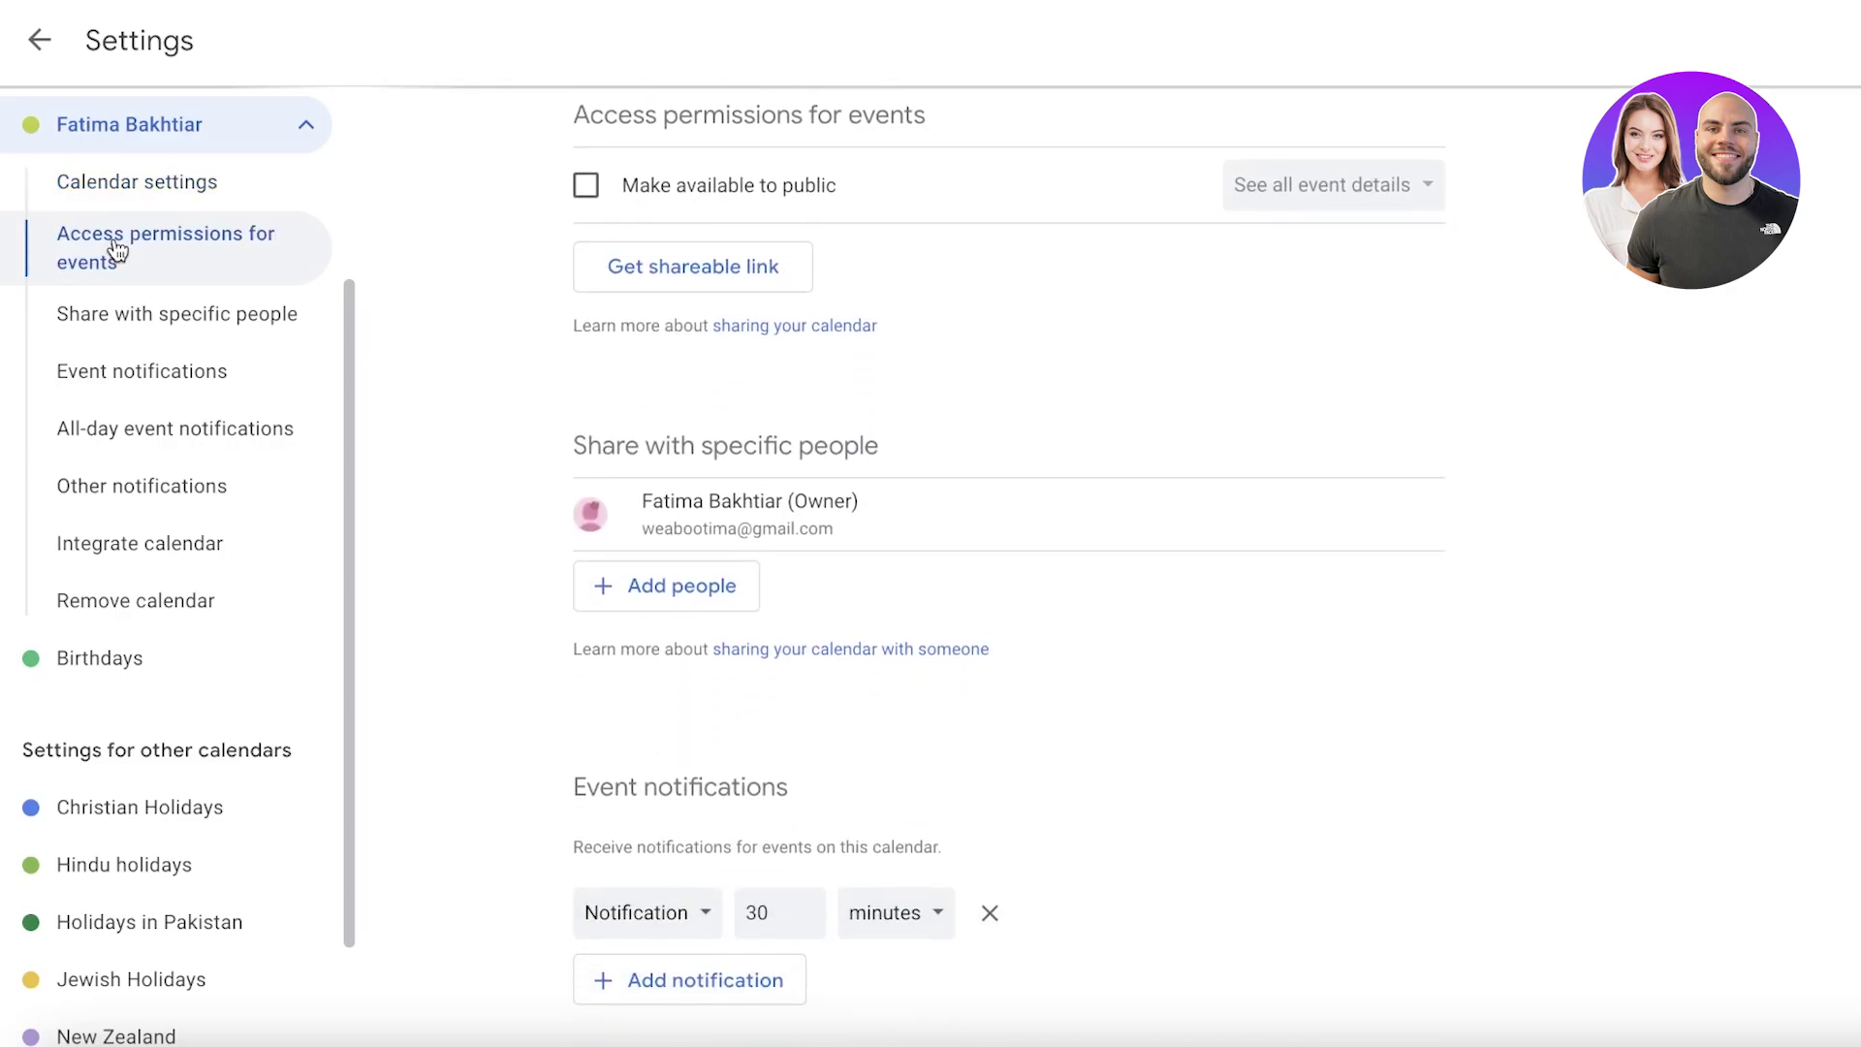
{"action": "left_click", "coordinate": [586, 184]}
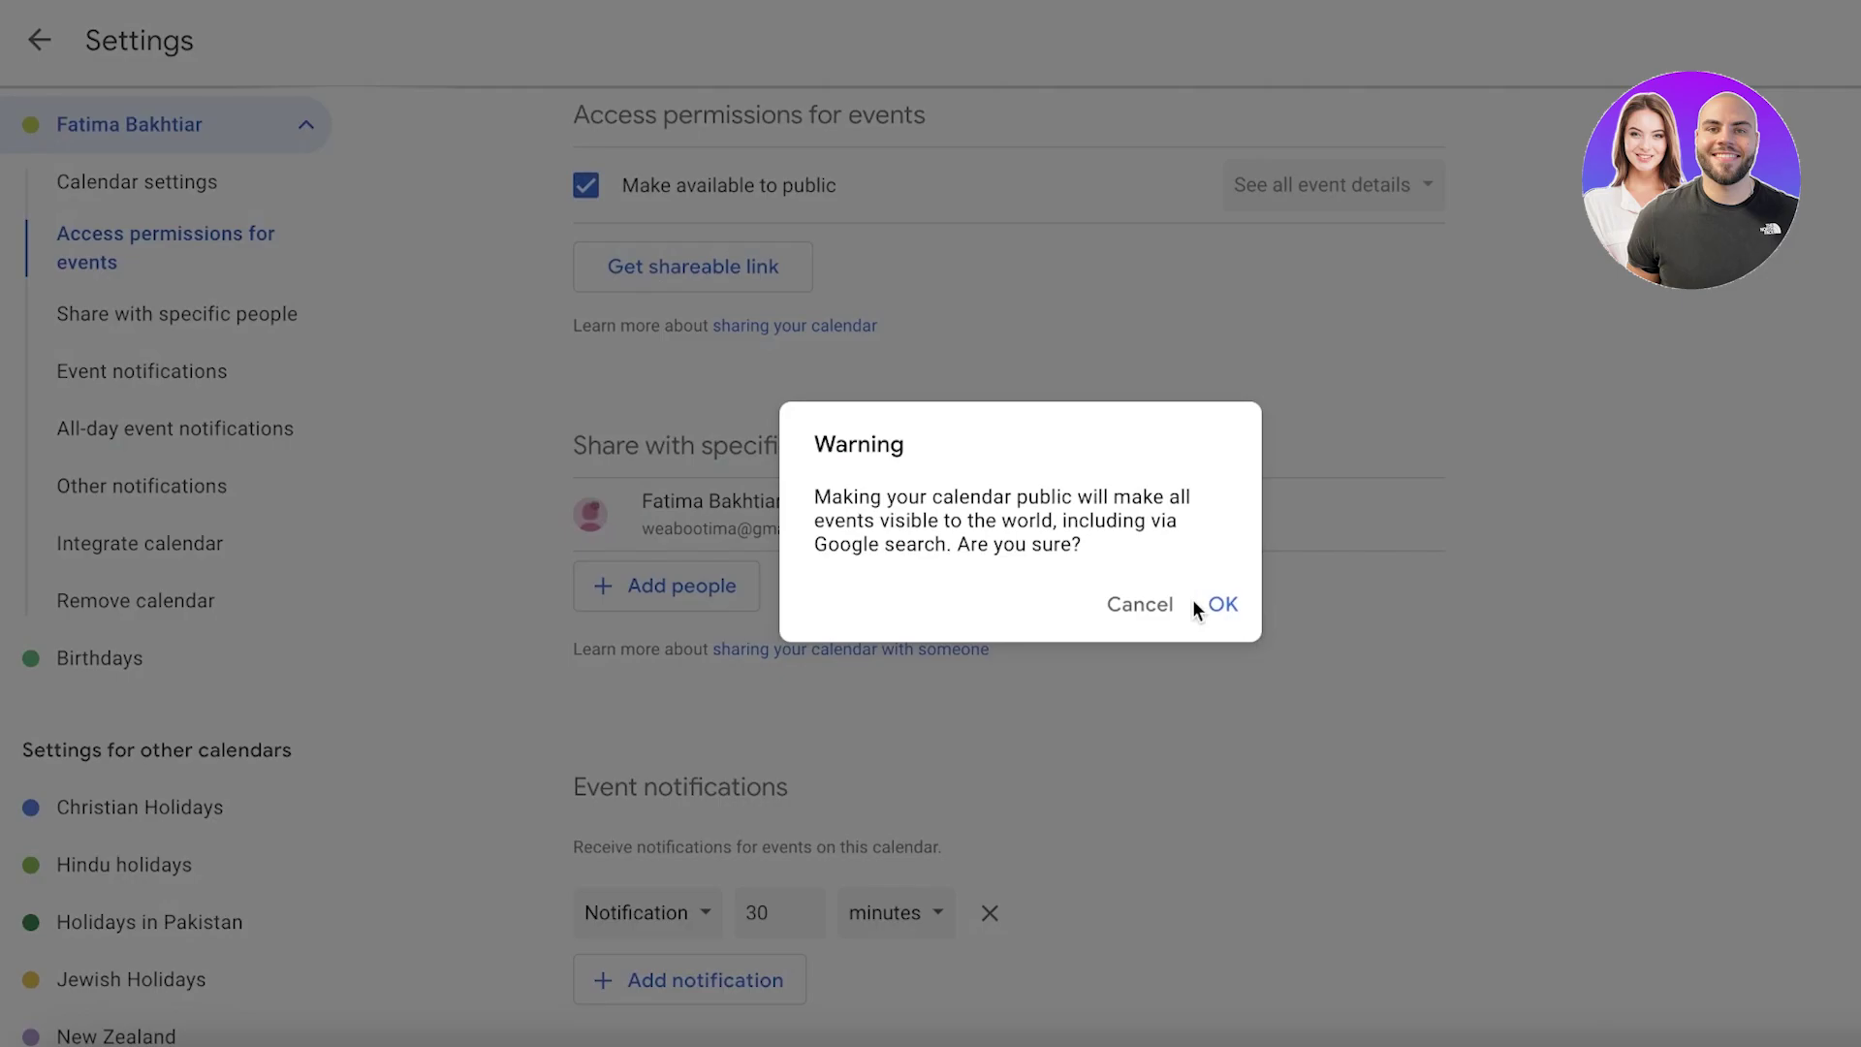
{"action": "left_click", "coordinate": [1220, 608]}
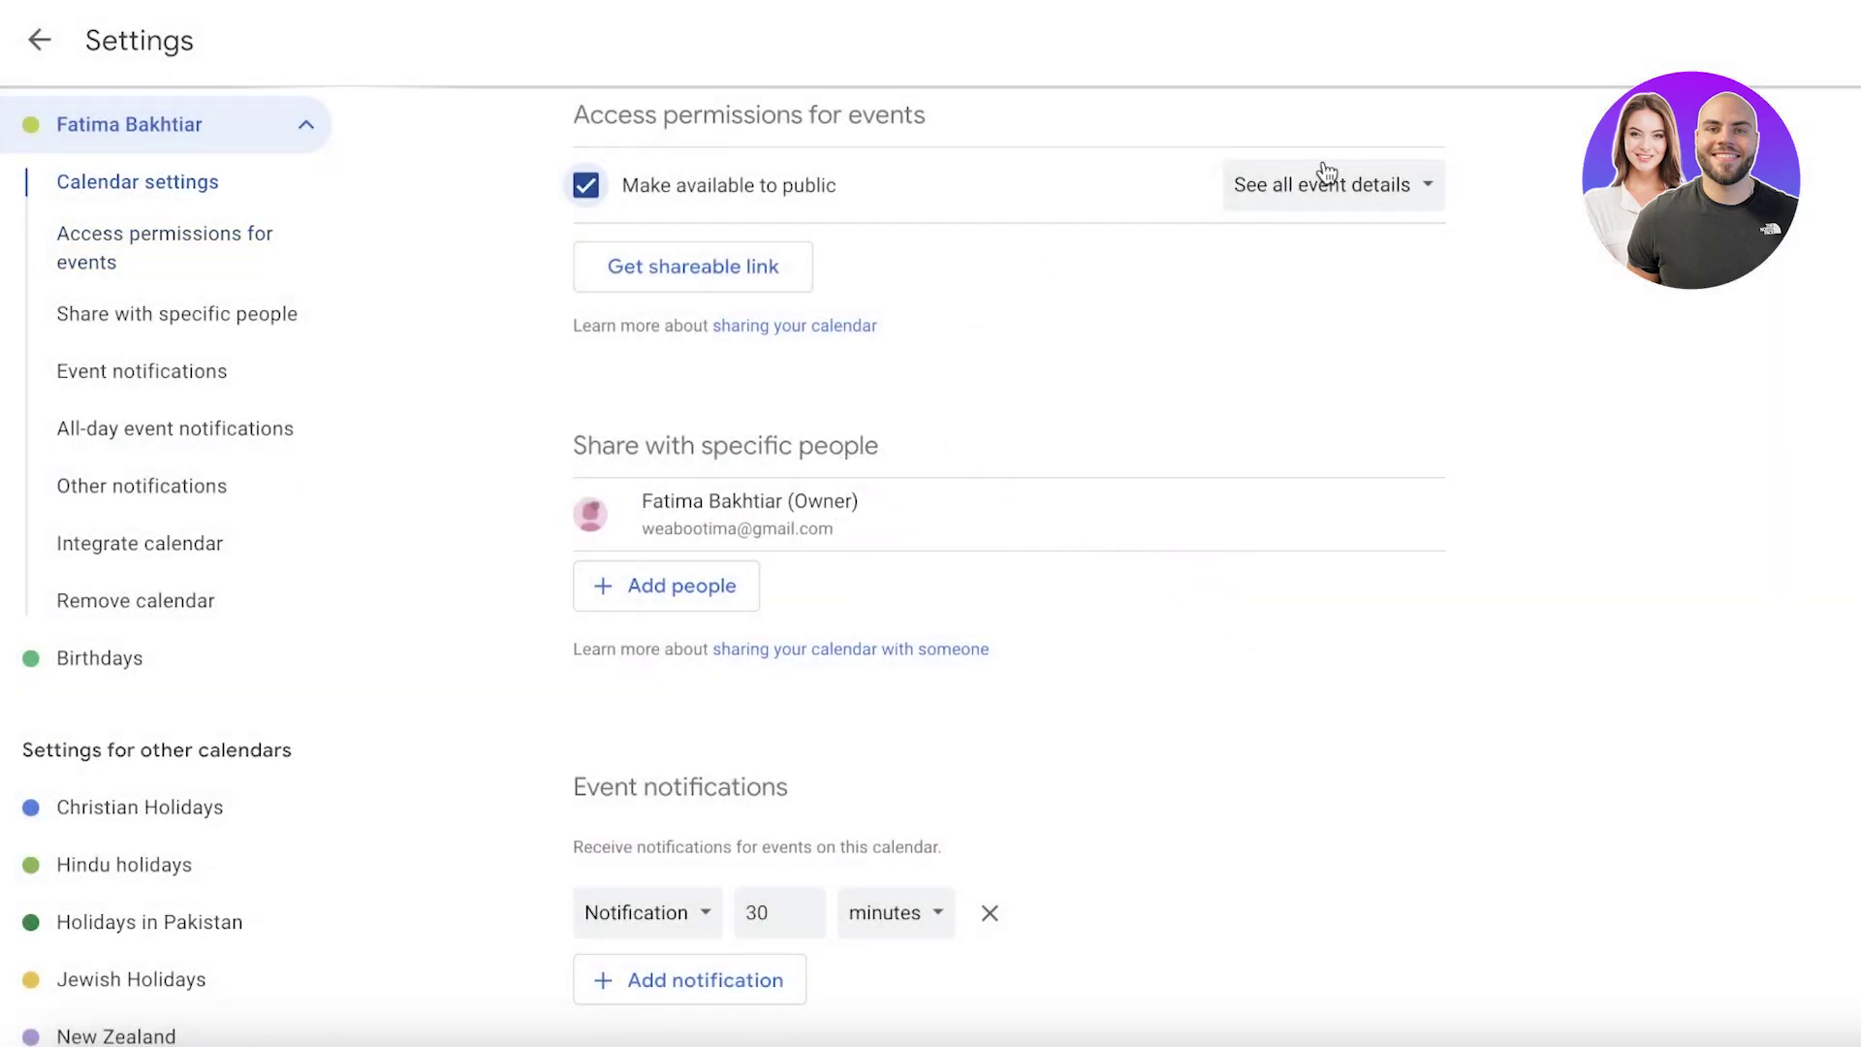
{"action": "left_click", "coordinate": [1326, 172]}
{"action": "left_click", "coordinate": [794, 262]}
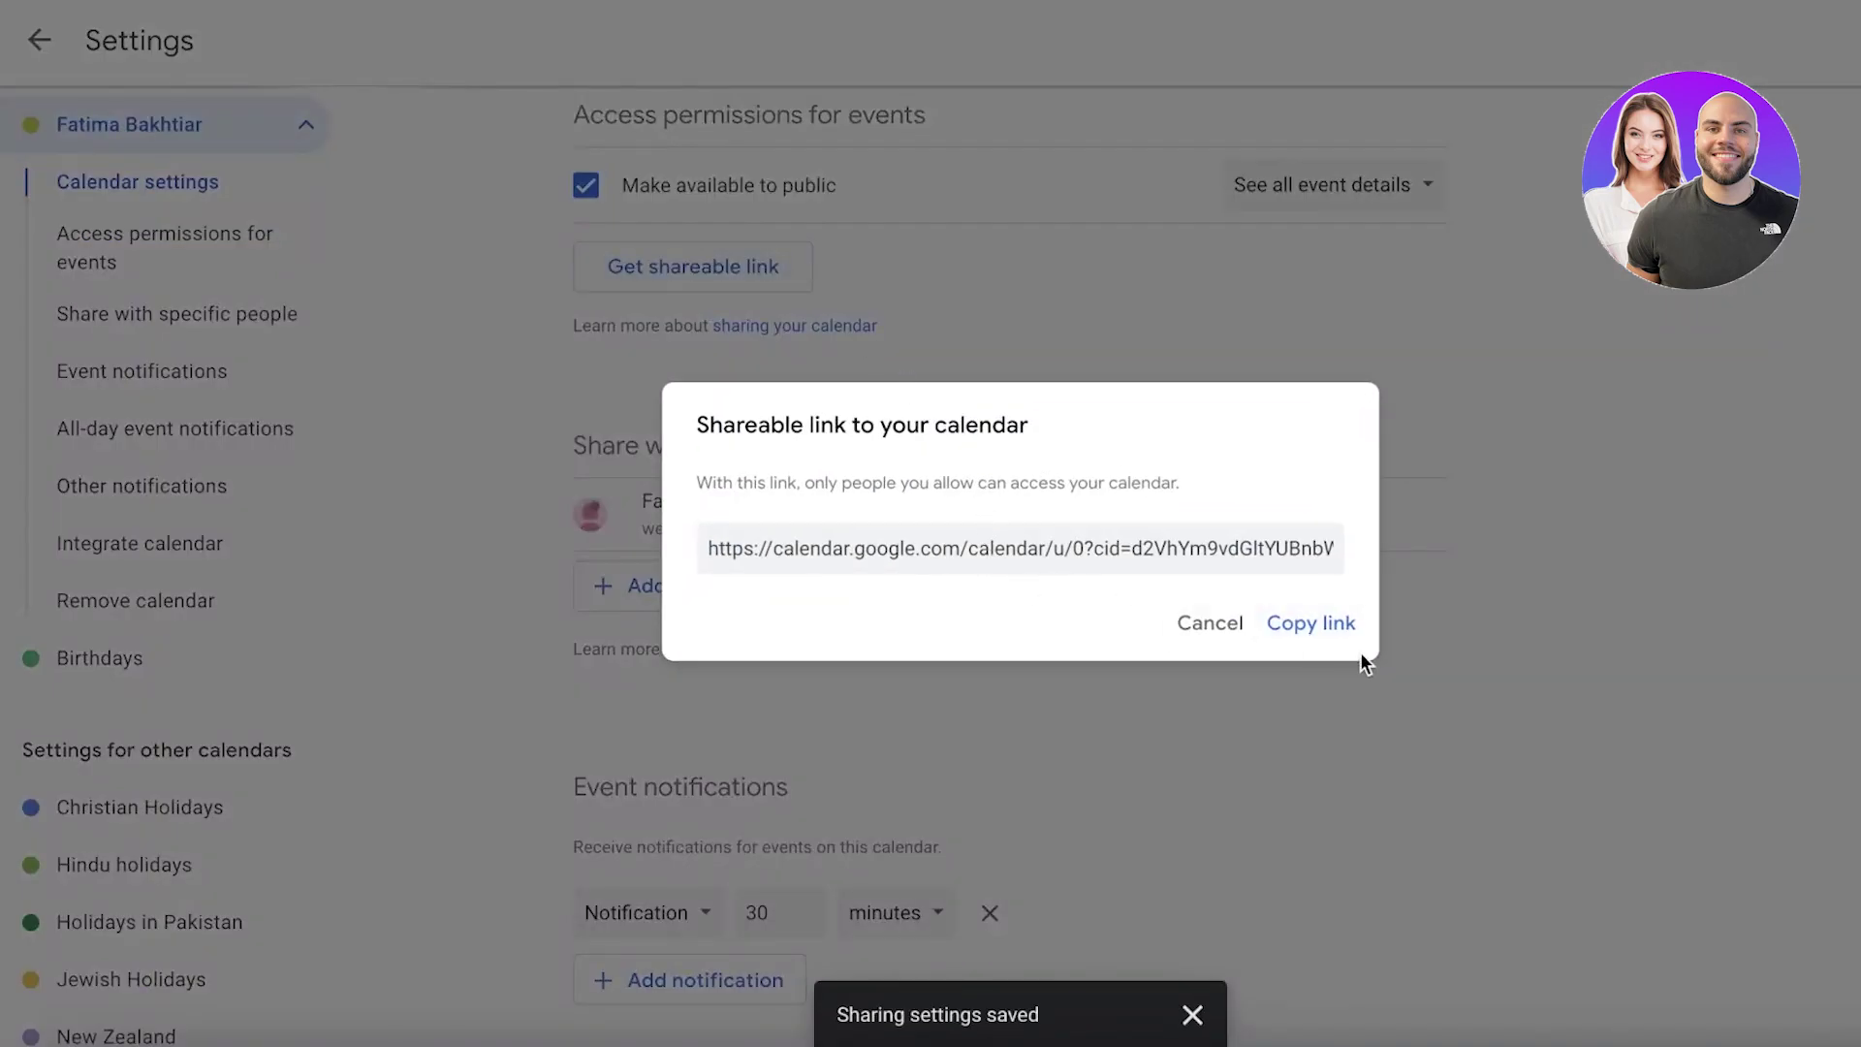
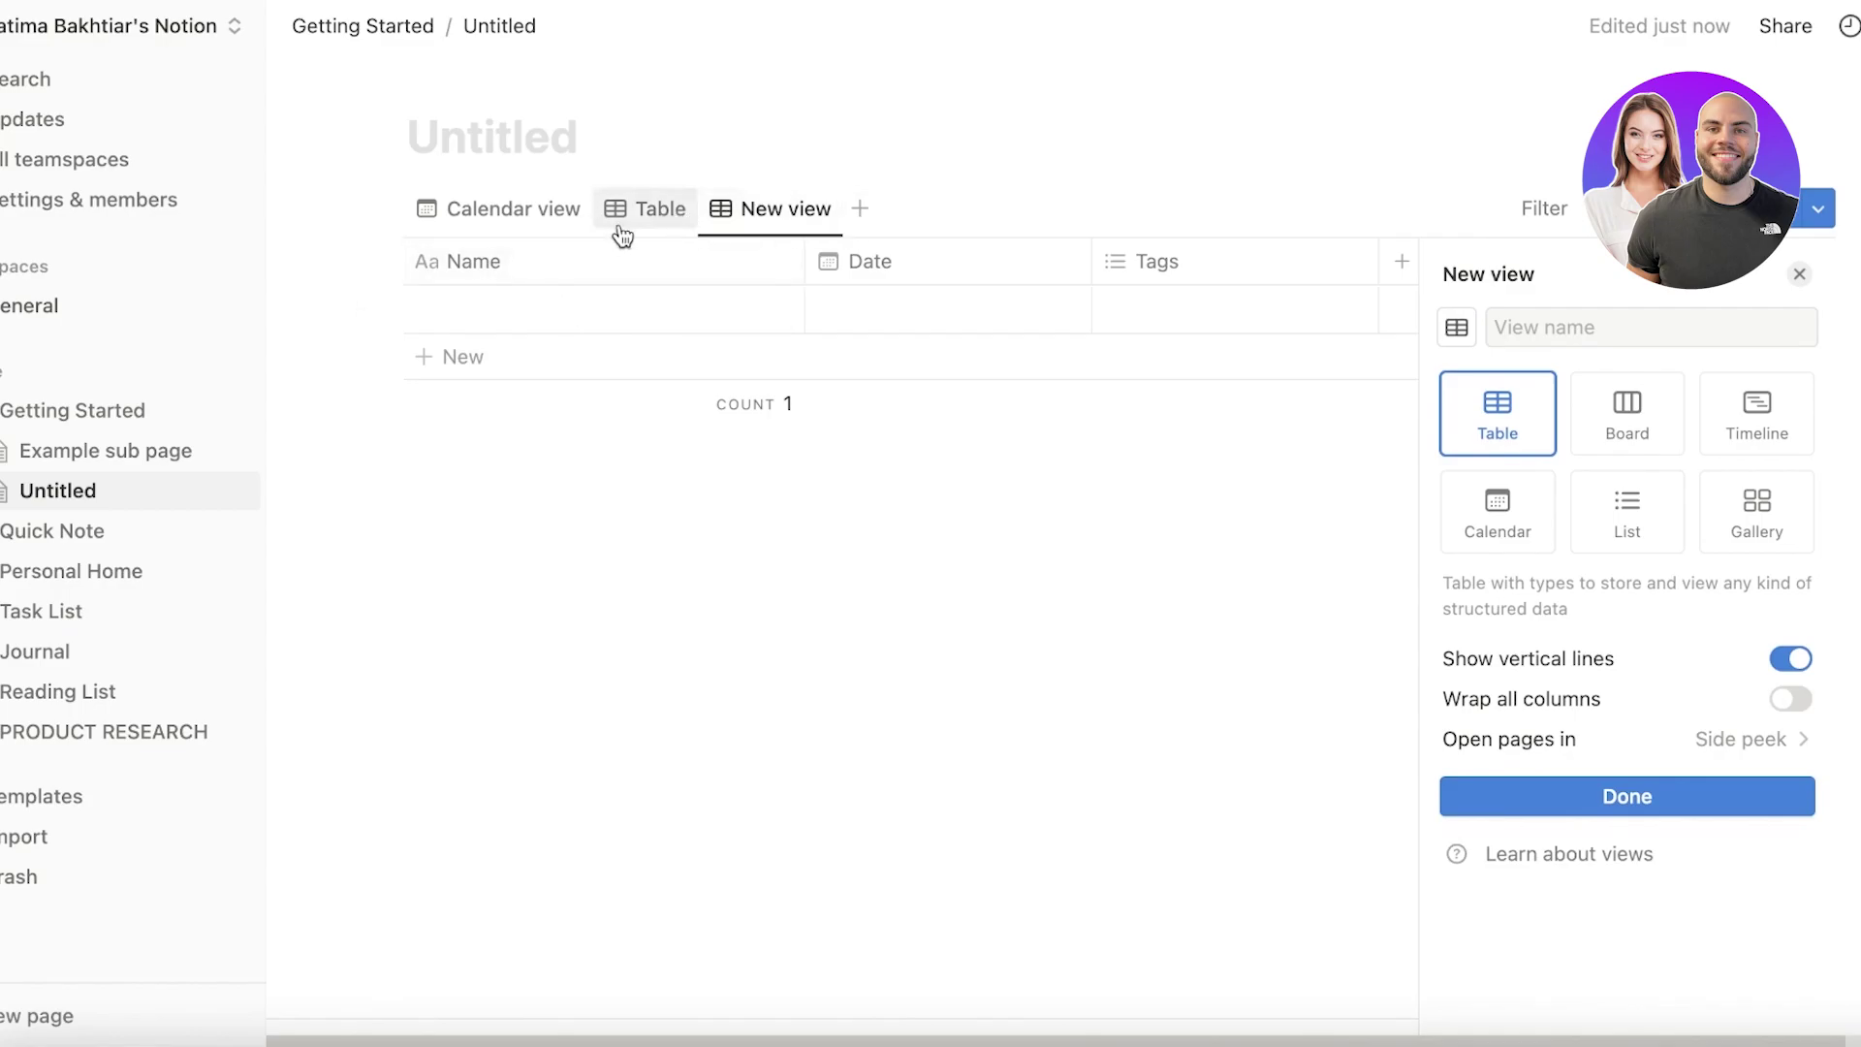
Step: Switch to Notion, create an empty page inside Getting Started and insert a Code block in it
{"action": "left_click", "coordinate": [246, 409]}
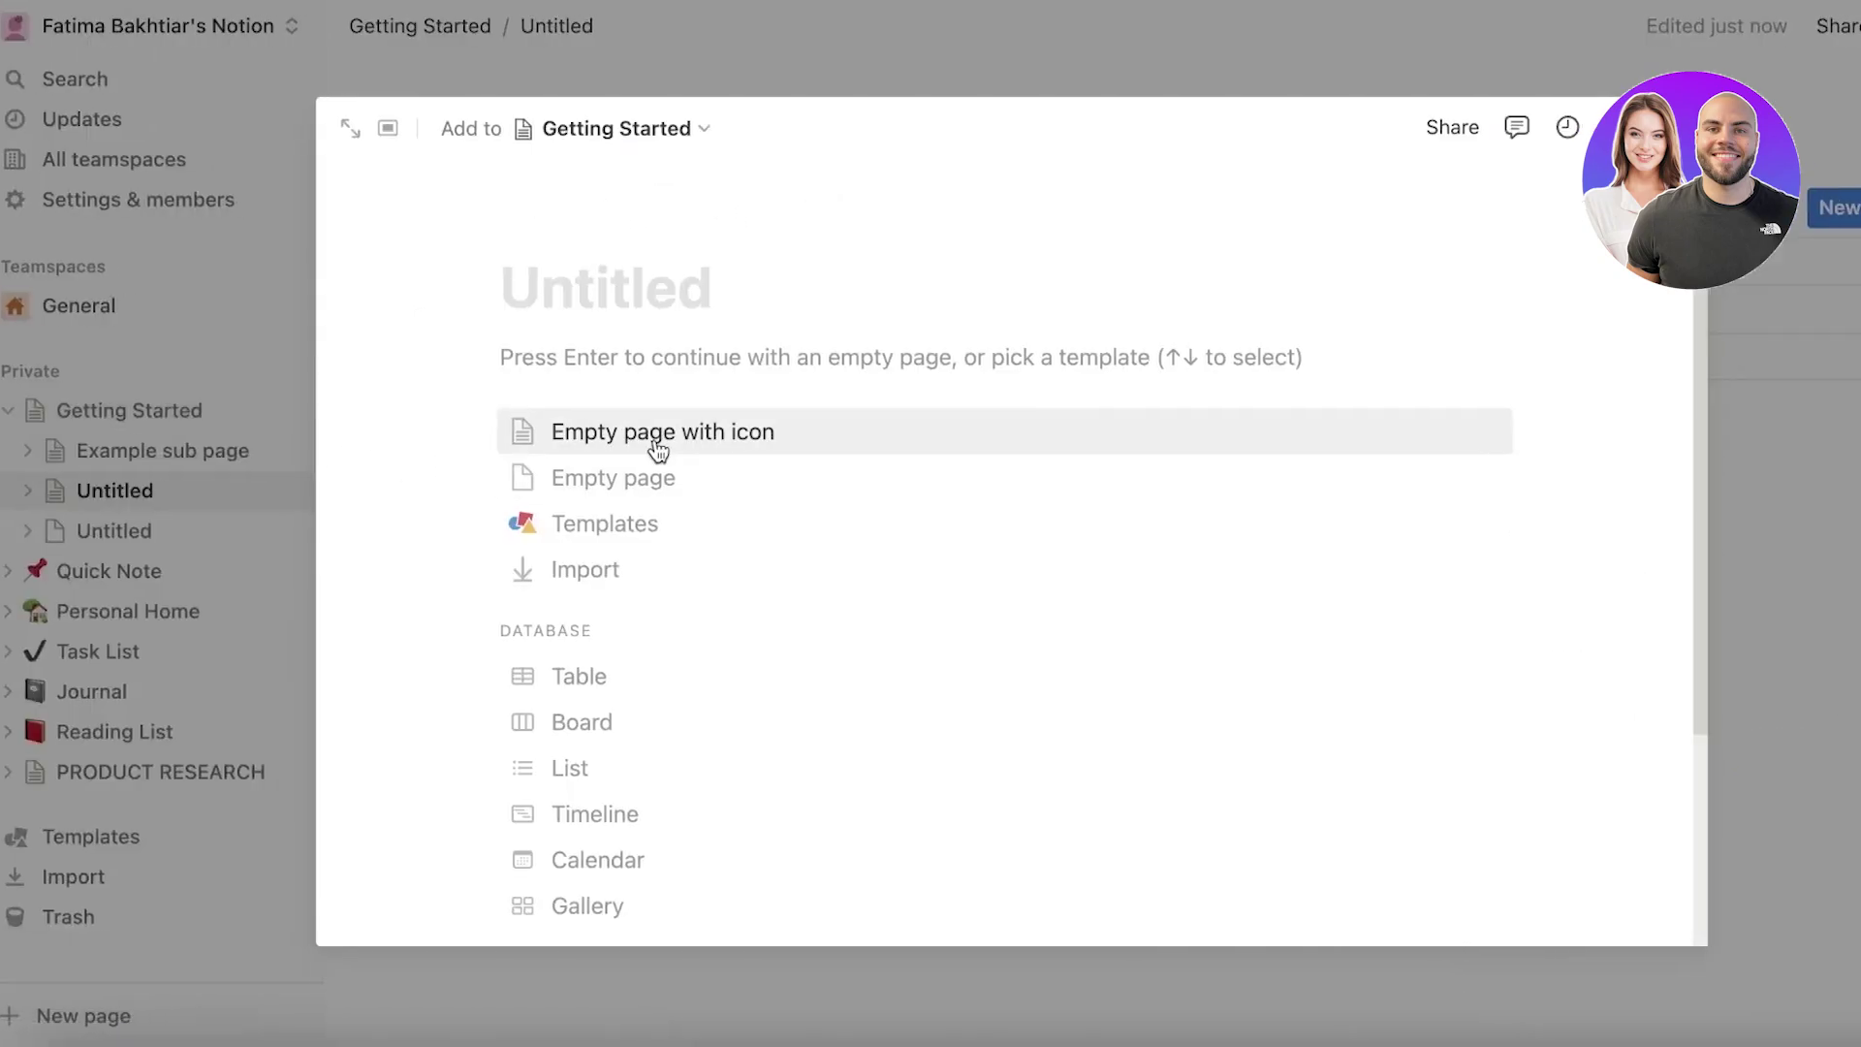
{"action": "left_click", "coordinate": [586, 480]}
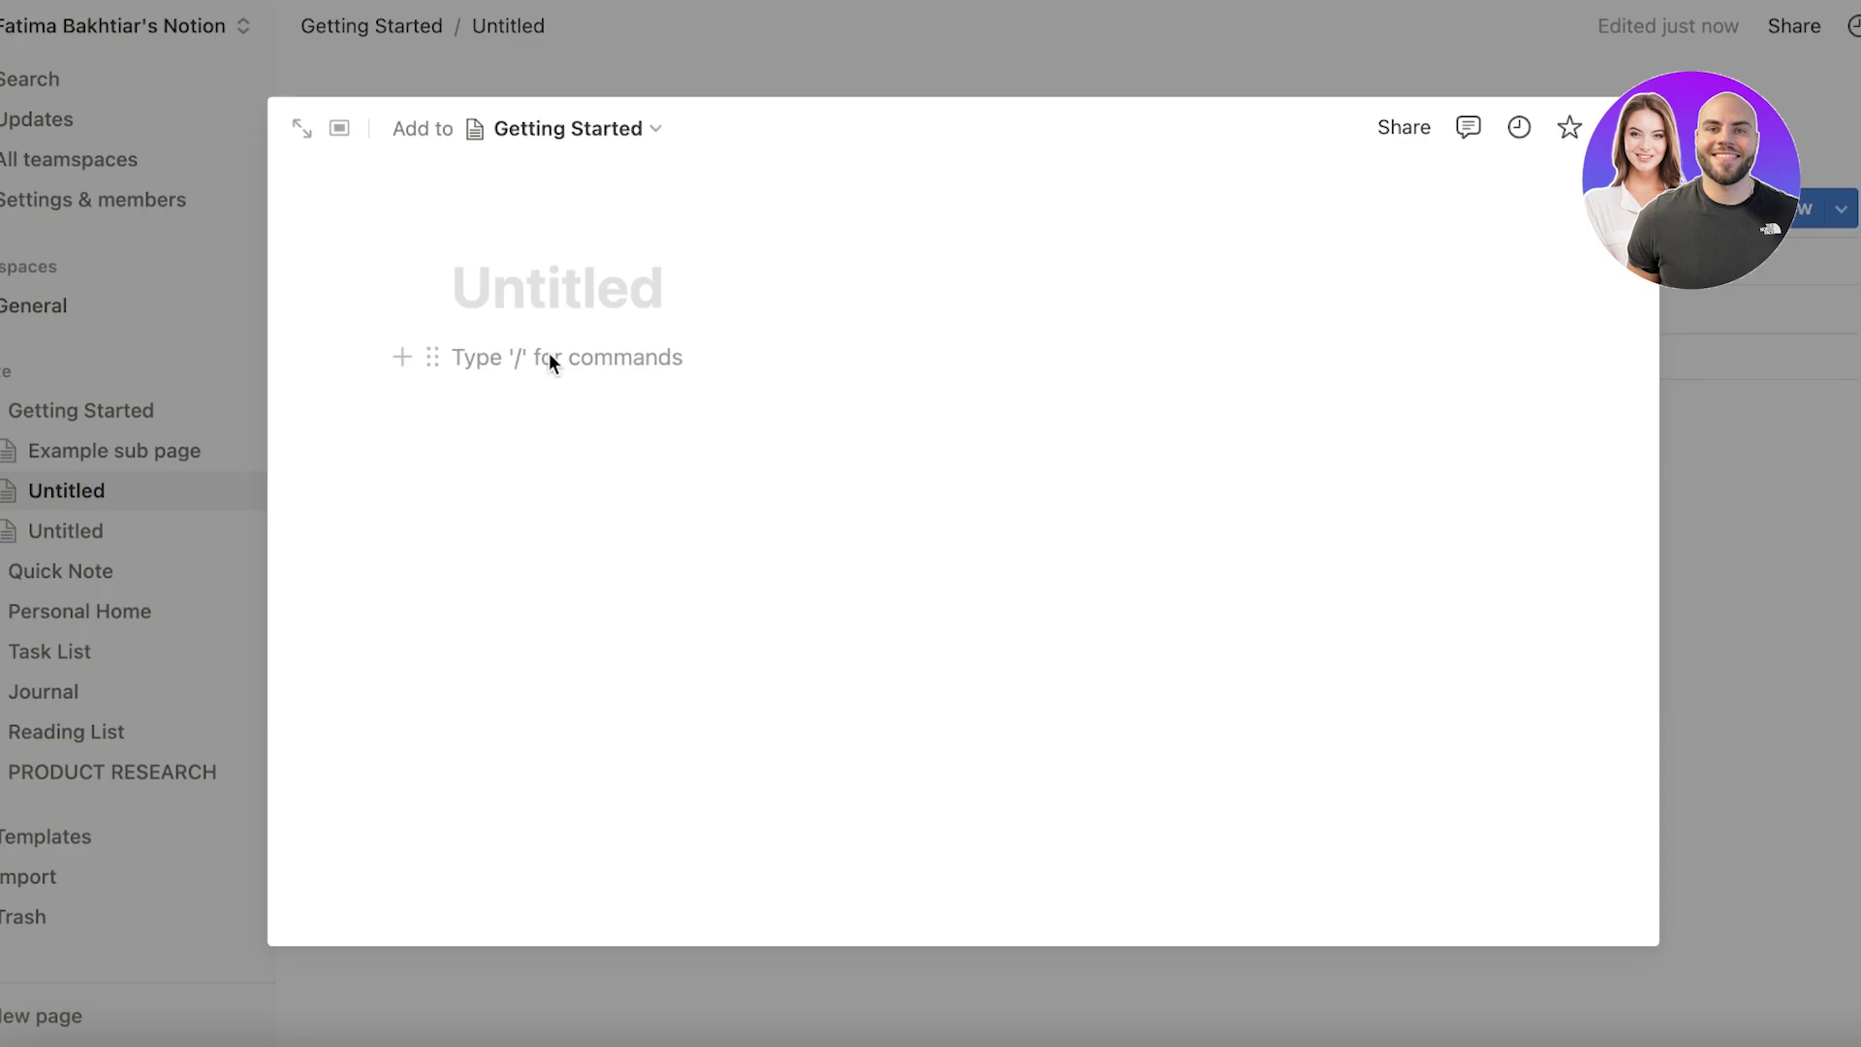
{"action": "type", "text": "/"}
{"action": "scroll", "coordinate": [609, 561], "scroll_direction": "down", "scroll_amount": 4}
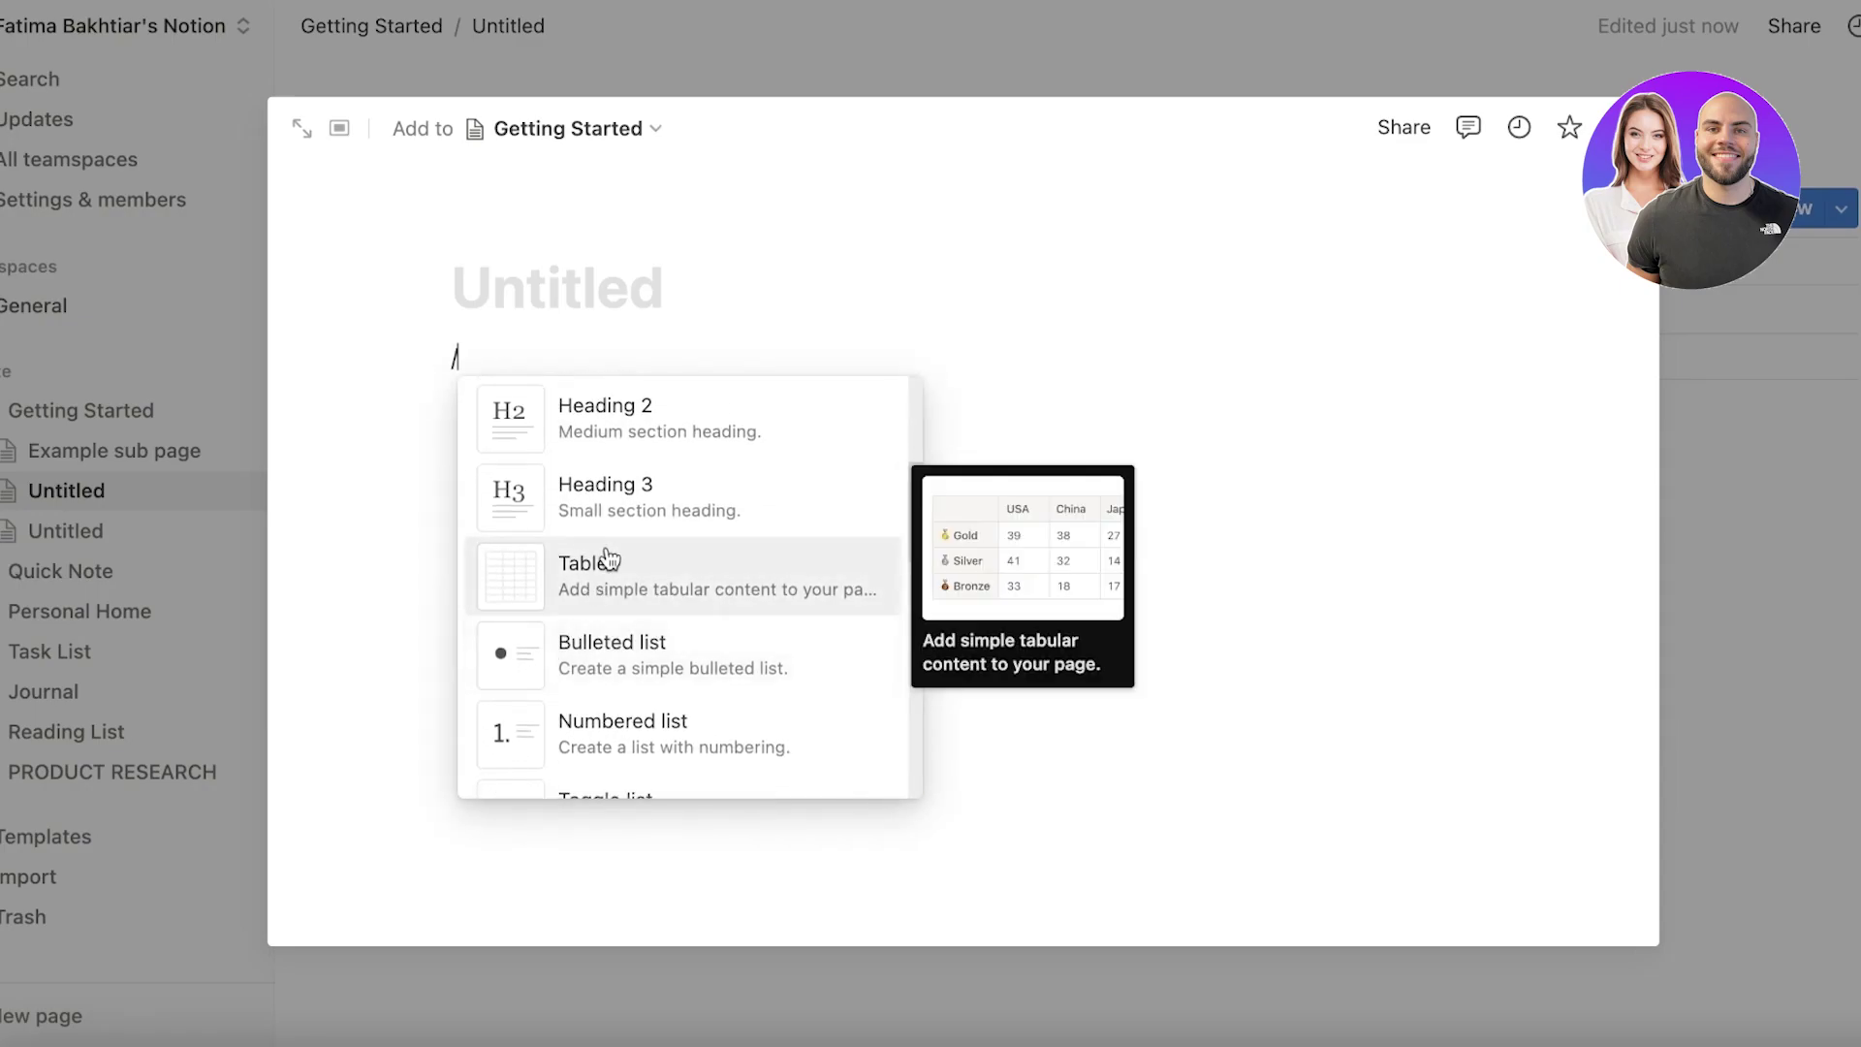
{"action": "scroll", "coordinate": [609, 560], "scroll_direction": "down", "scroll_amount": 8}
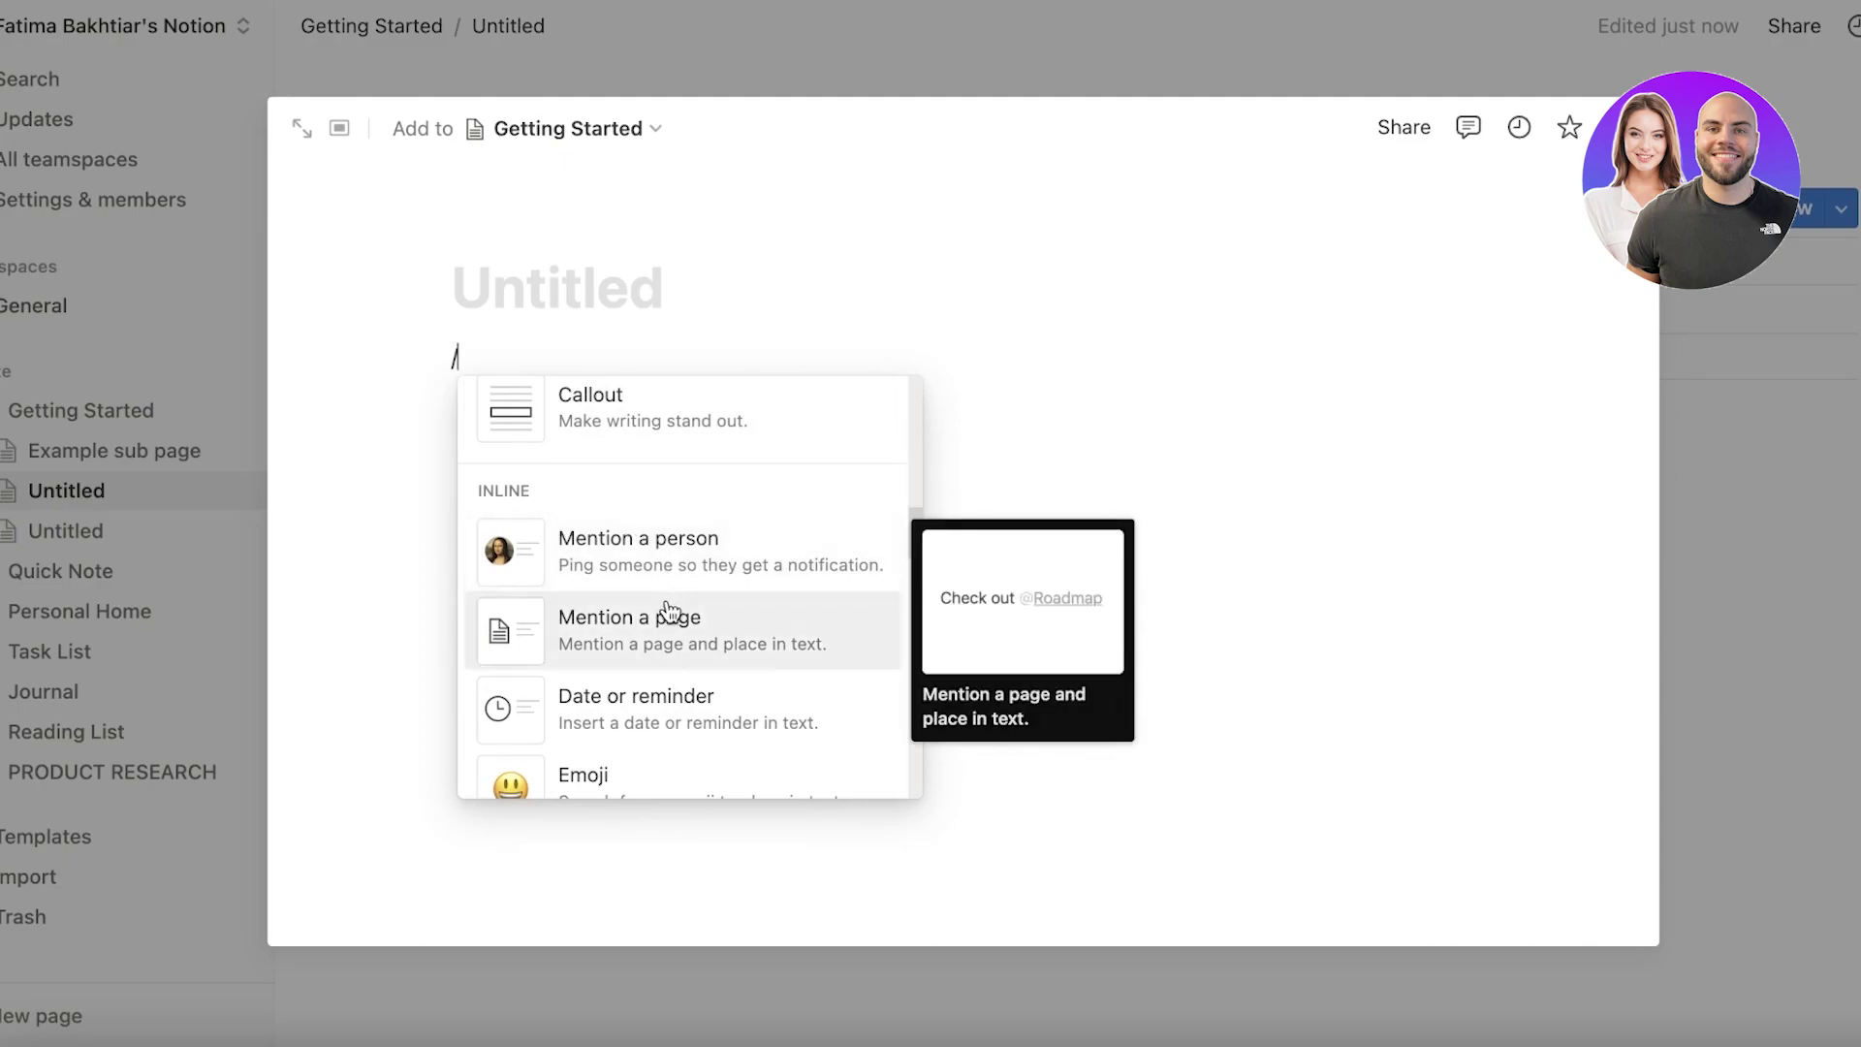
{"action": "scroll", "coordinate": [635, 538], "scroll_direction": "down", "scroll_amount": 7}
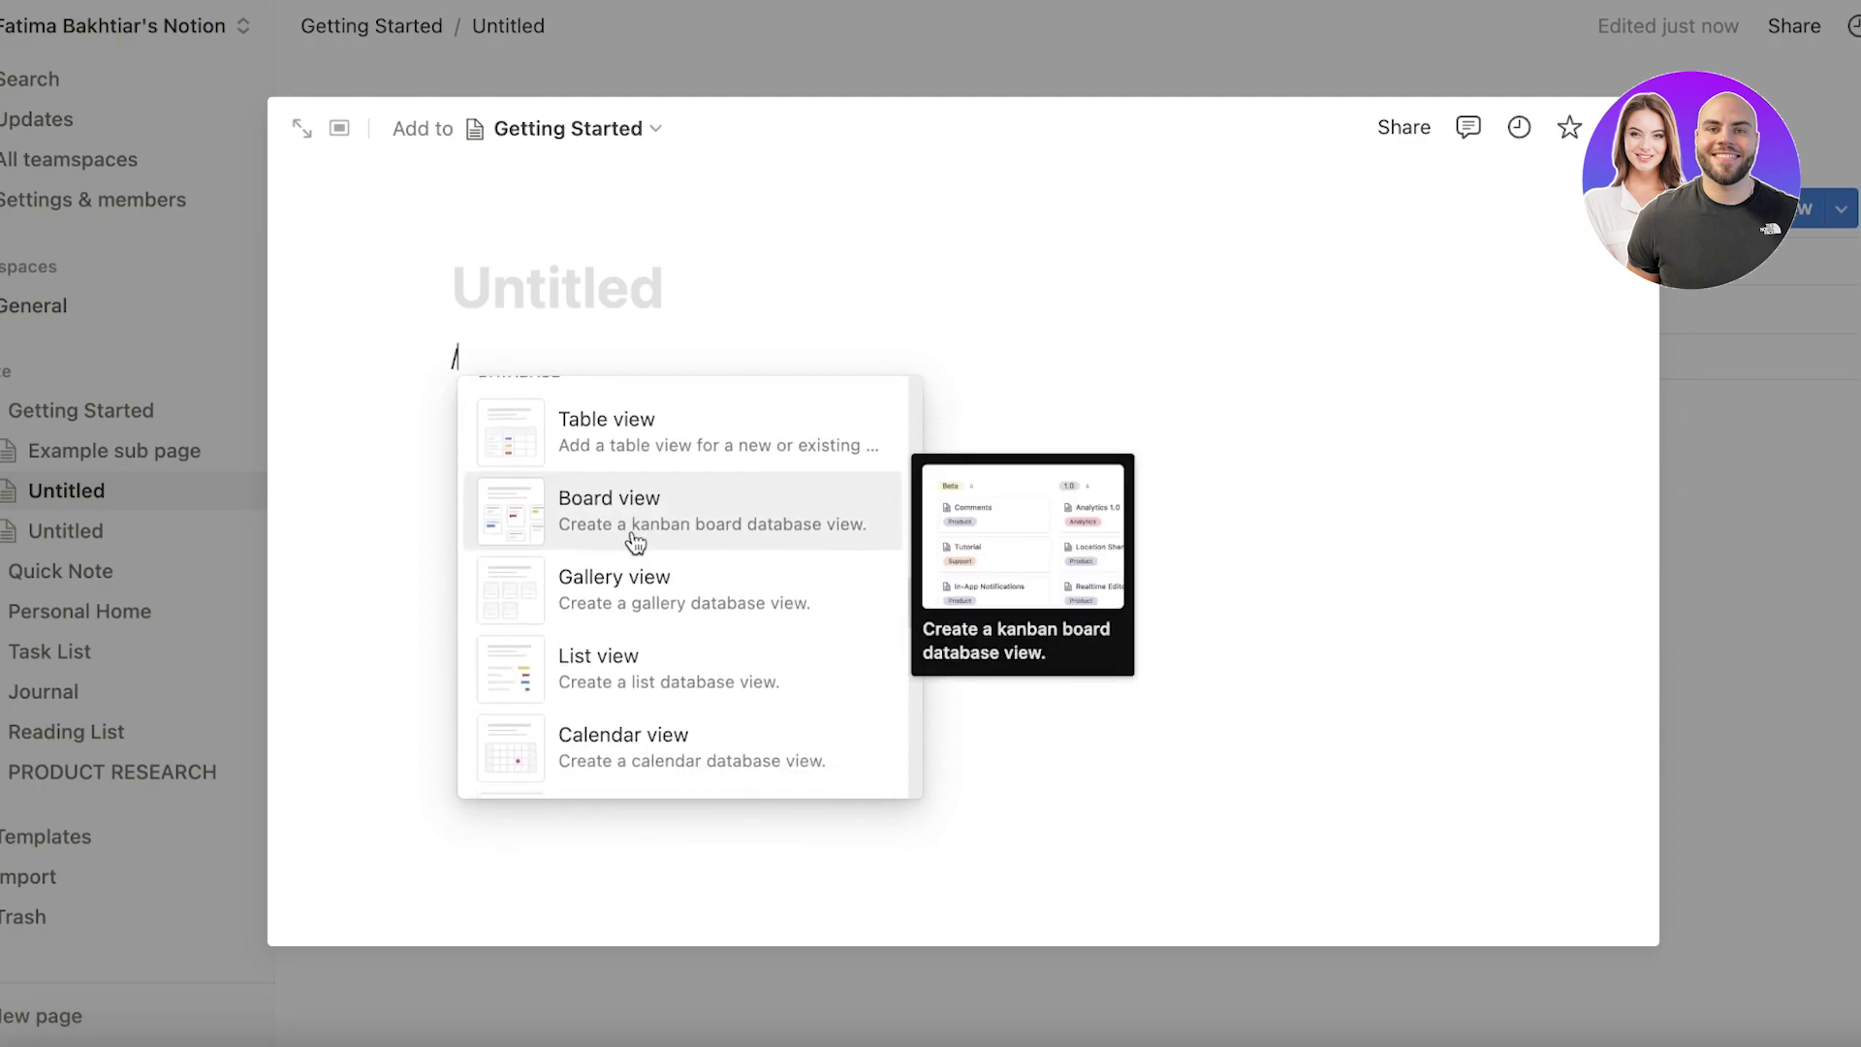
{"action": "scroll", "coordinate": [635, 543], "scroll_direction": "down", "scroll_amount": 4}
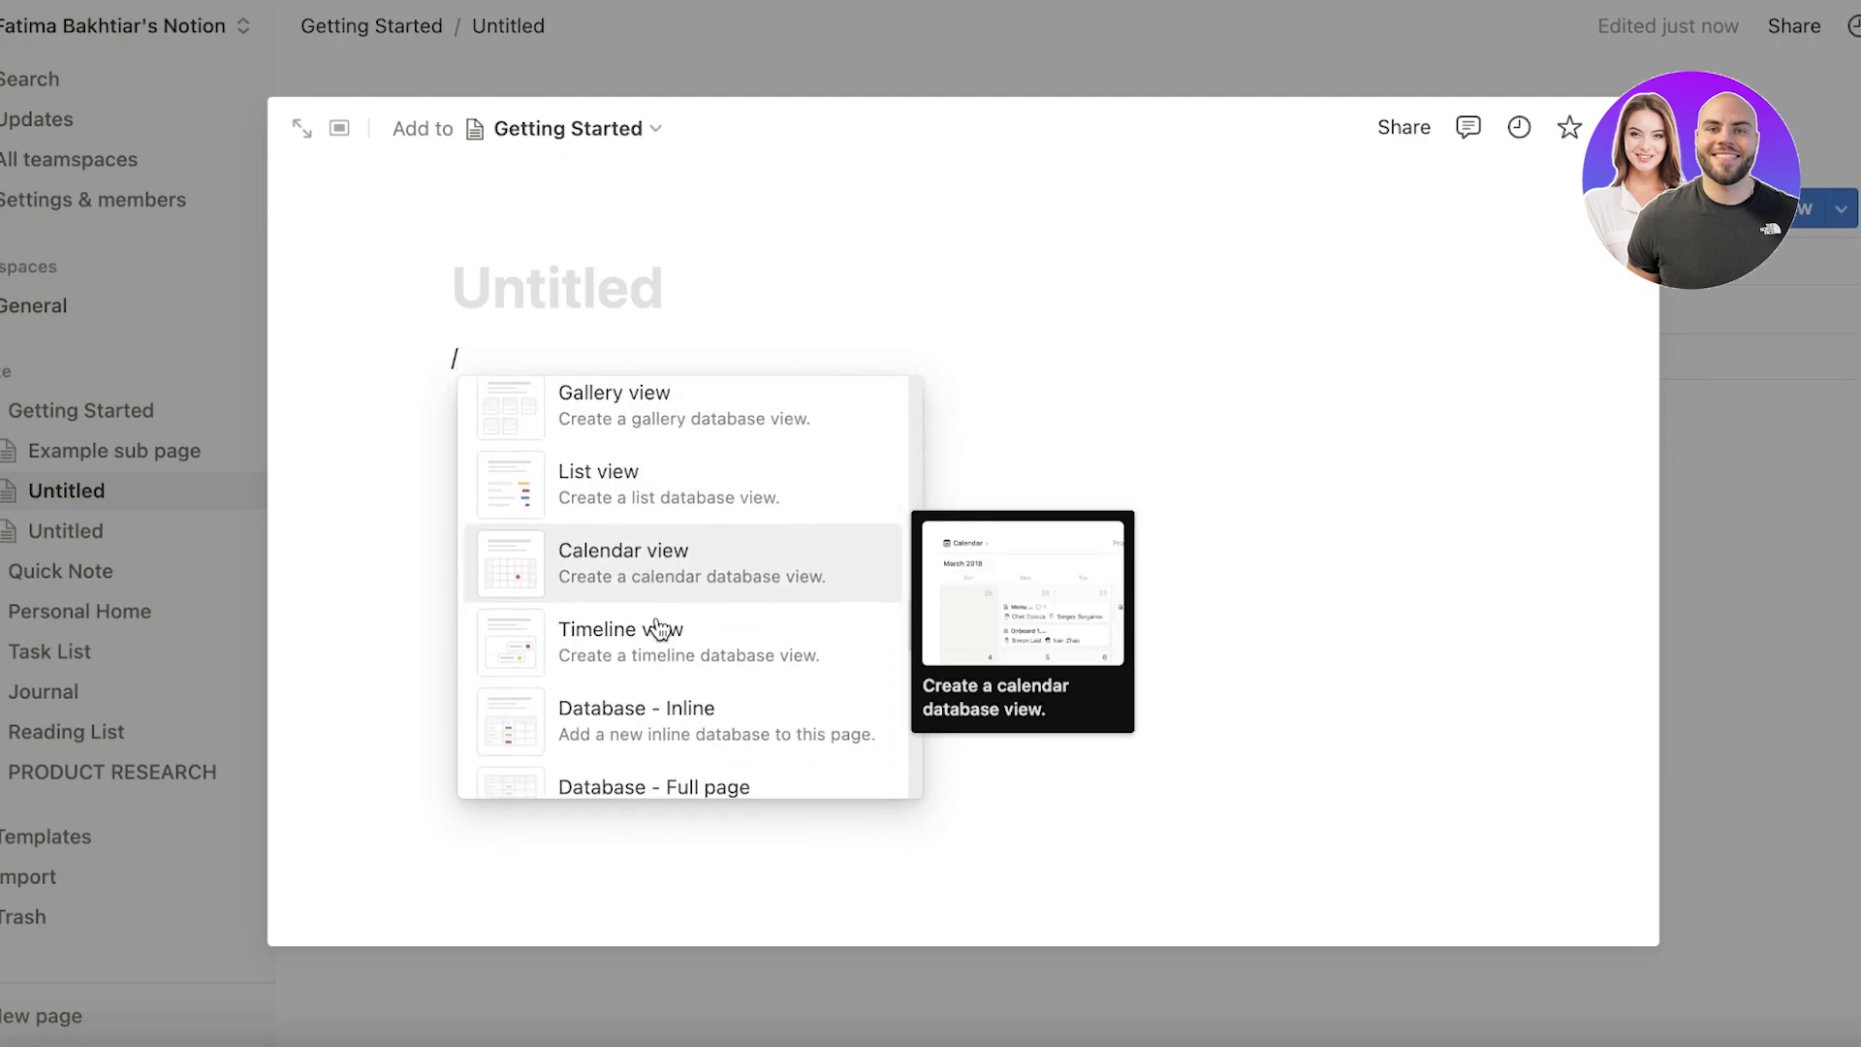
{"action": "scroll", "coordinate": [658, 630], "scroll_direction": "down", "scroll_amount": 7}
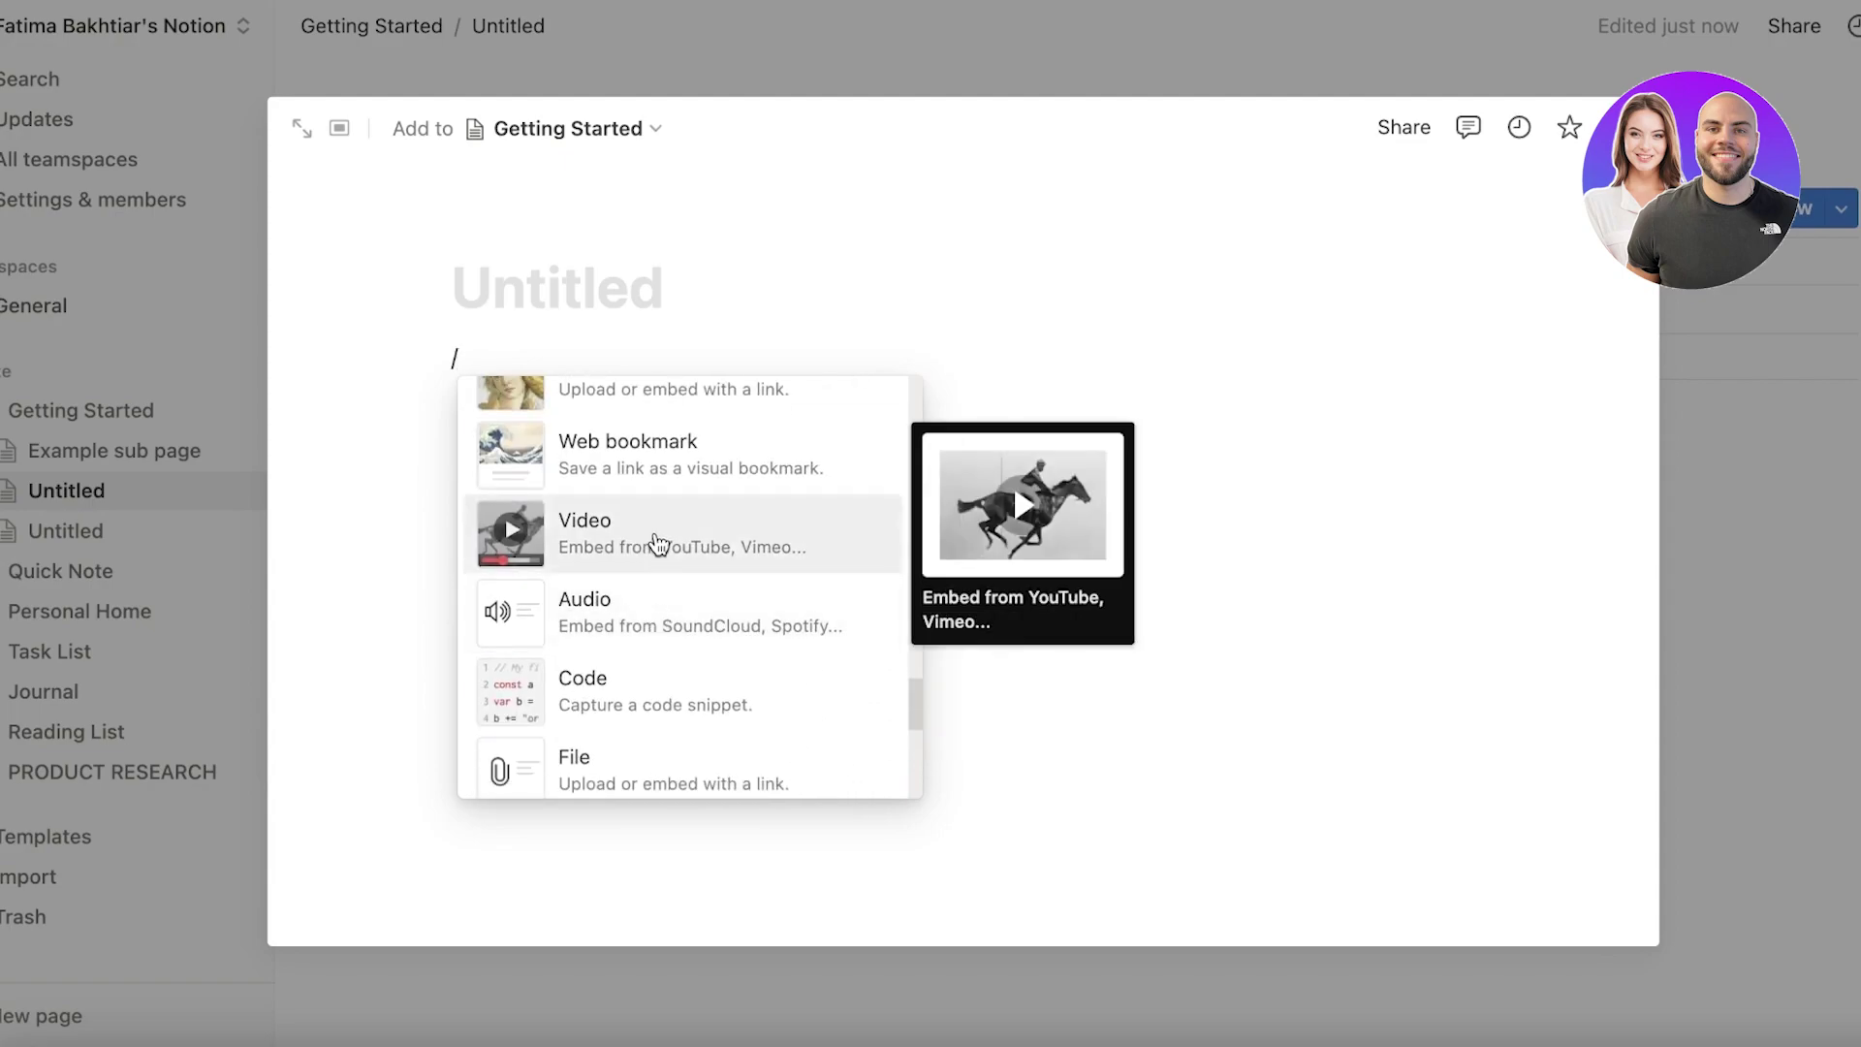
{"action": "left_click", "coordinate": [644, 707]}
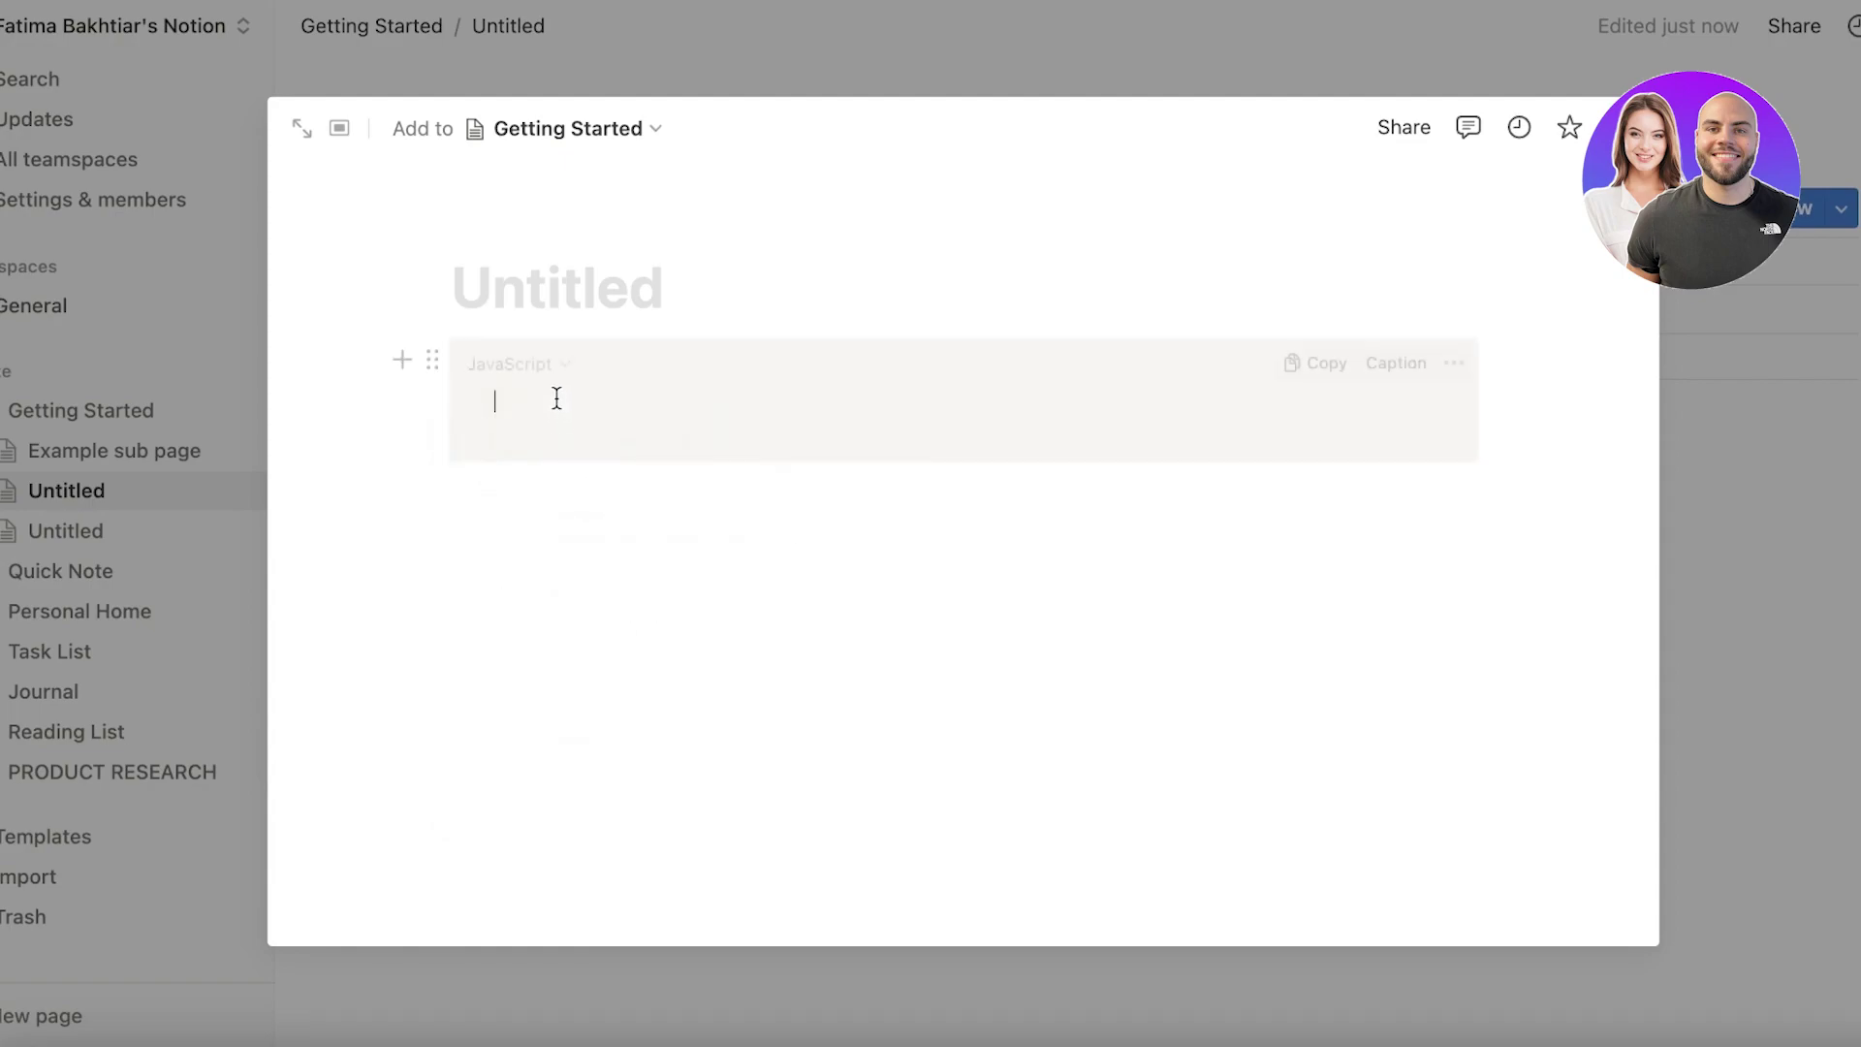
Step: Paste the copied Google Calendar shareable link into the Code block and dismiss the block's actions
{"action": "right_click", "coordinate": [558, 396]}
{"action": "left_click", "coordinate": [636, 604]}
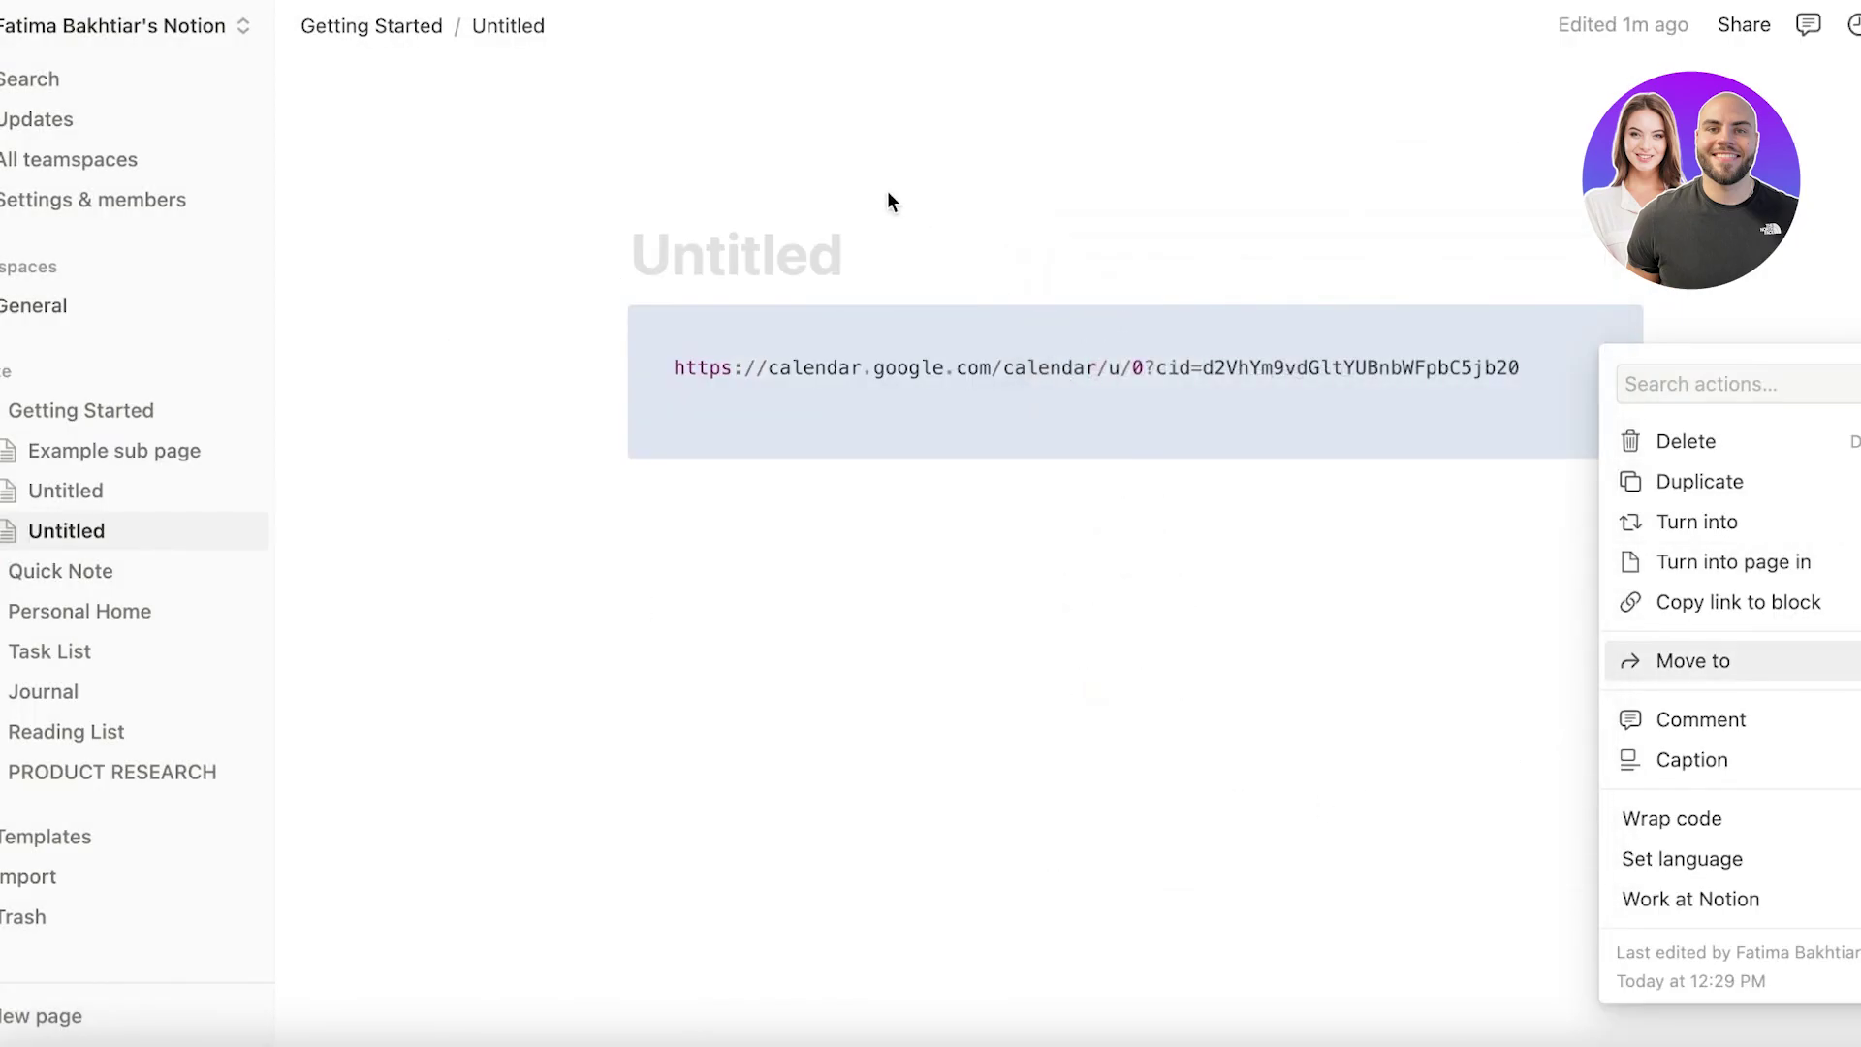
{"action": "key", "text": "Escape"}
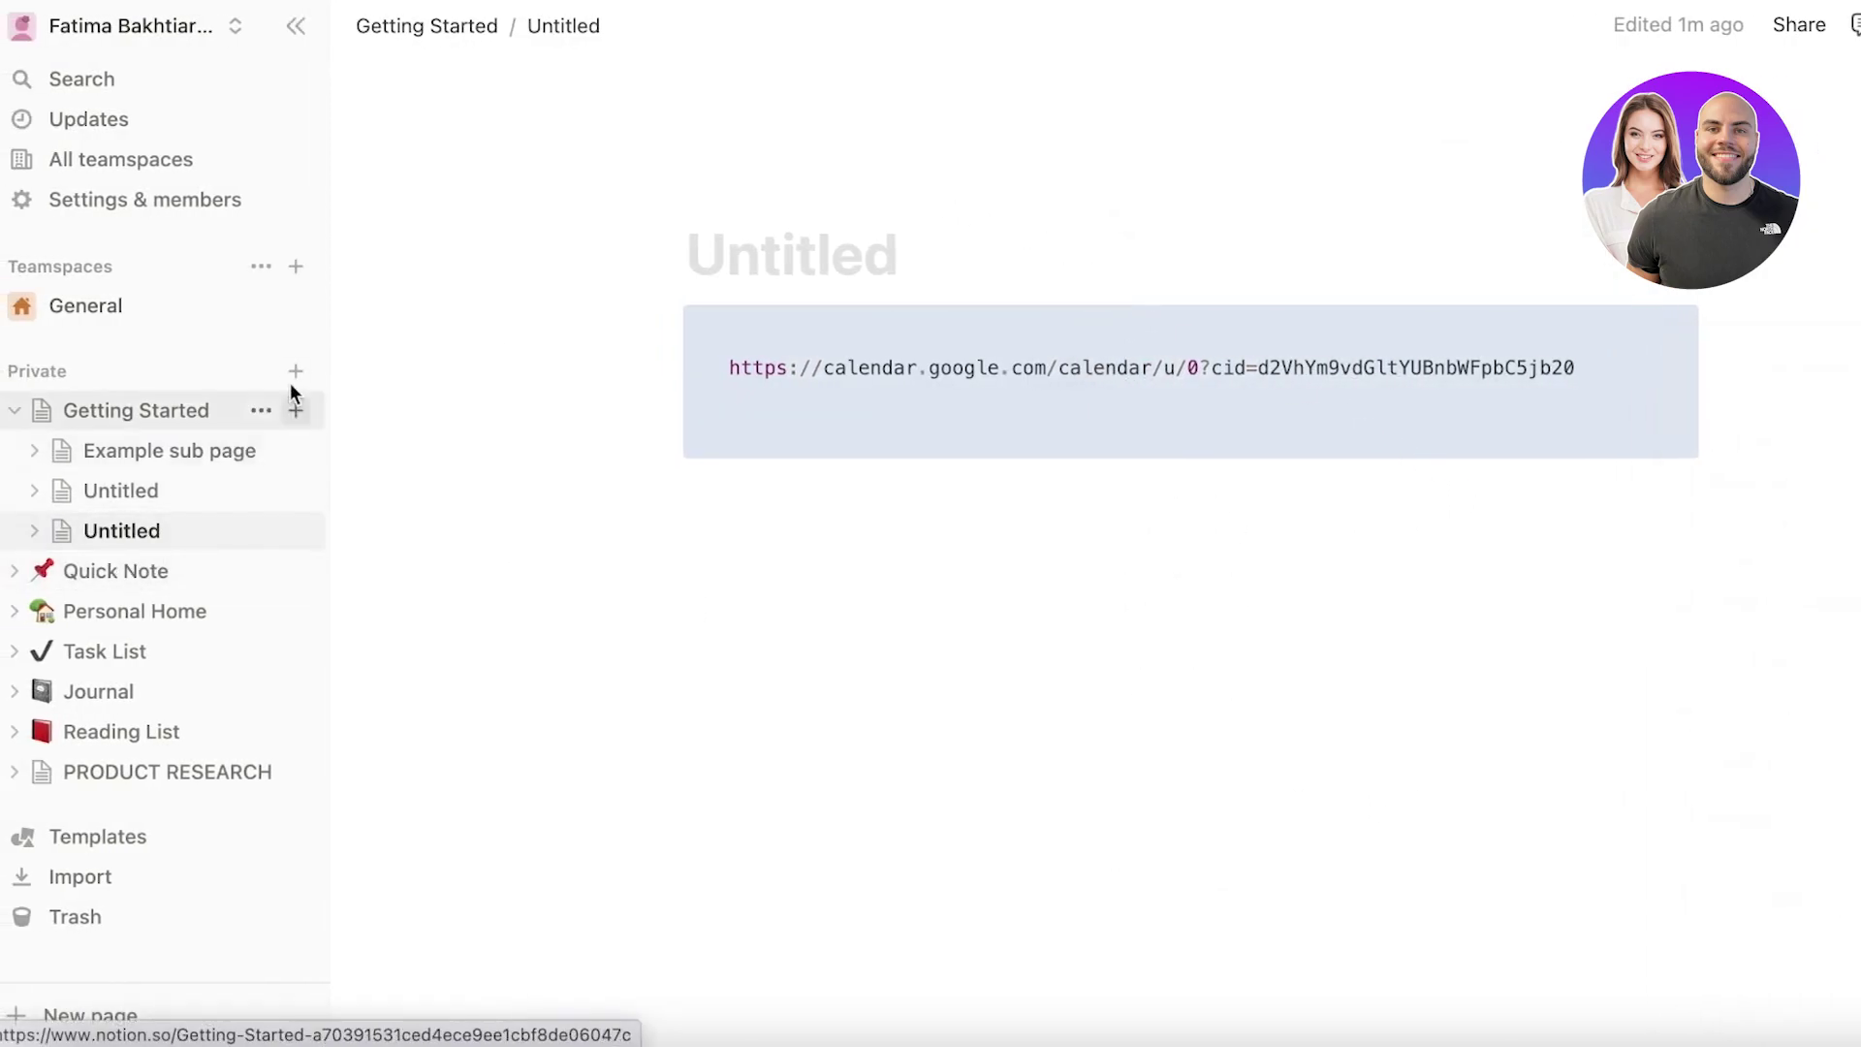
Step: Create a new empty page in the private section and insert an Embed block in it
{"action": "left_click", "coordinate": [237, 376]}
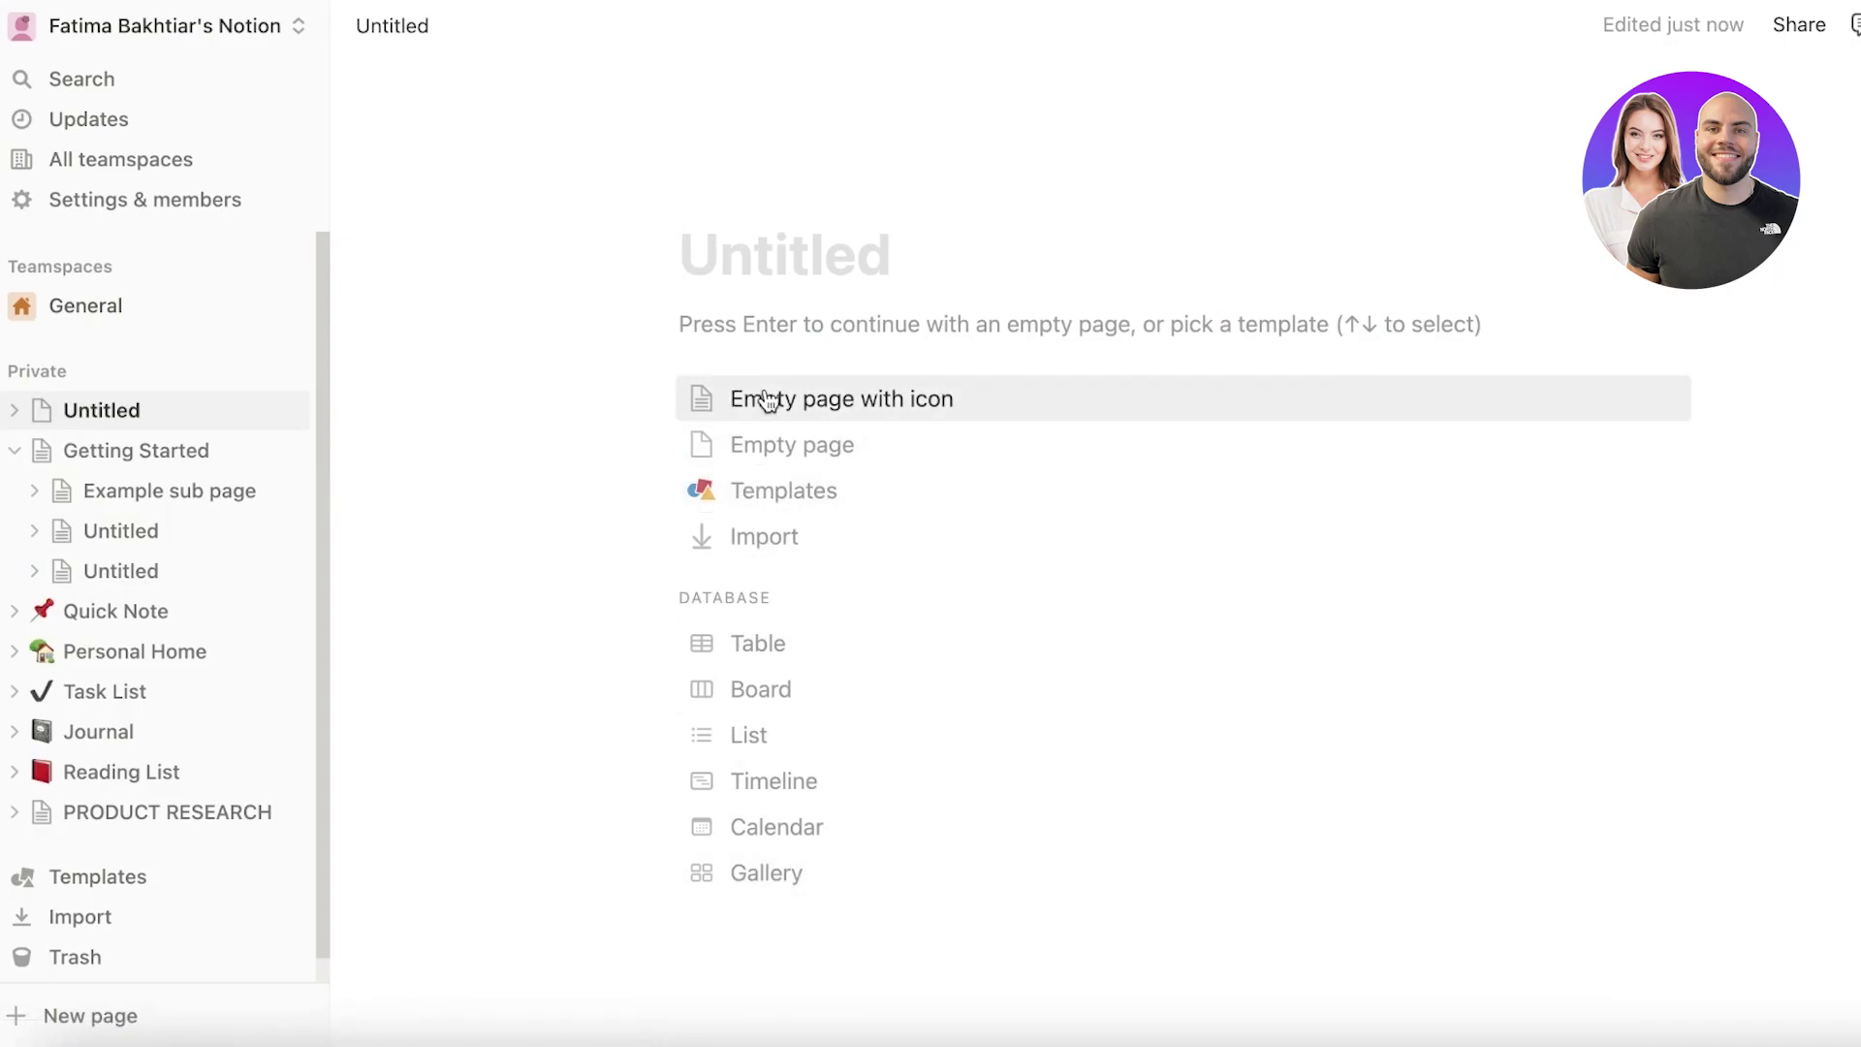
{"action": "left_click", "coordinate": [761, 431]}
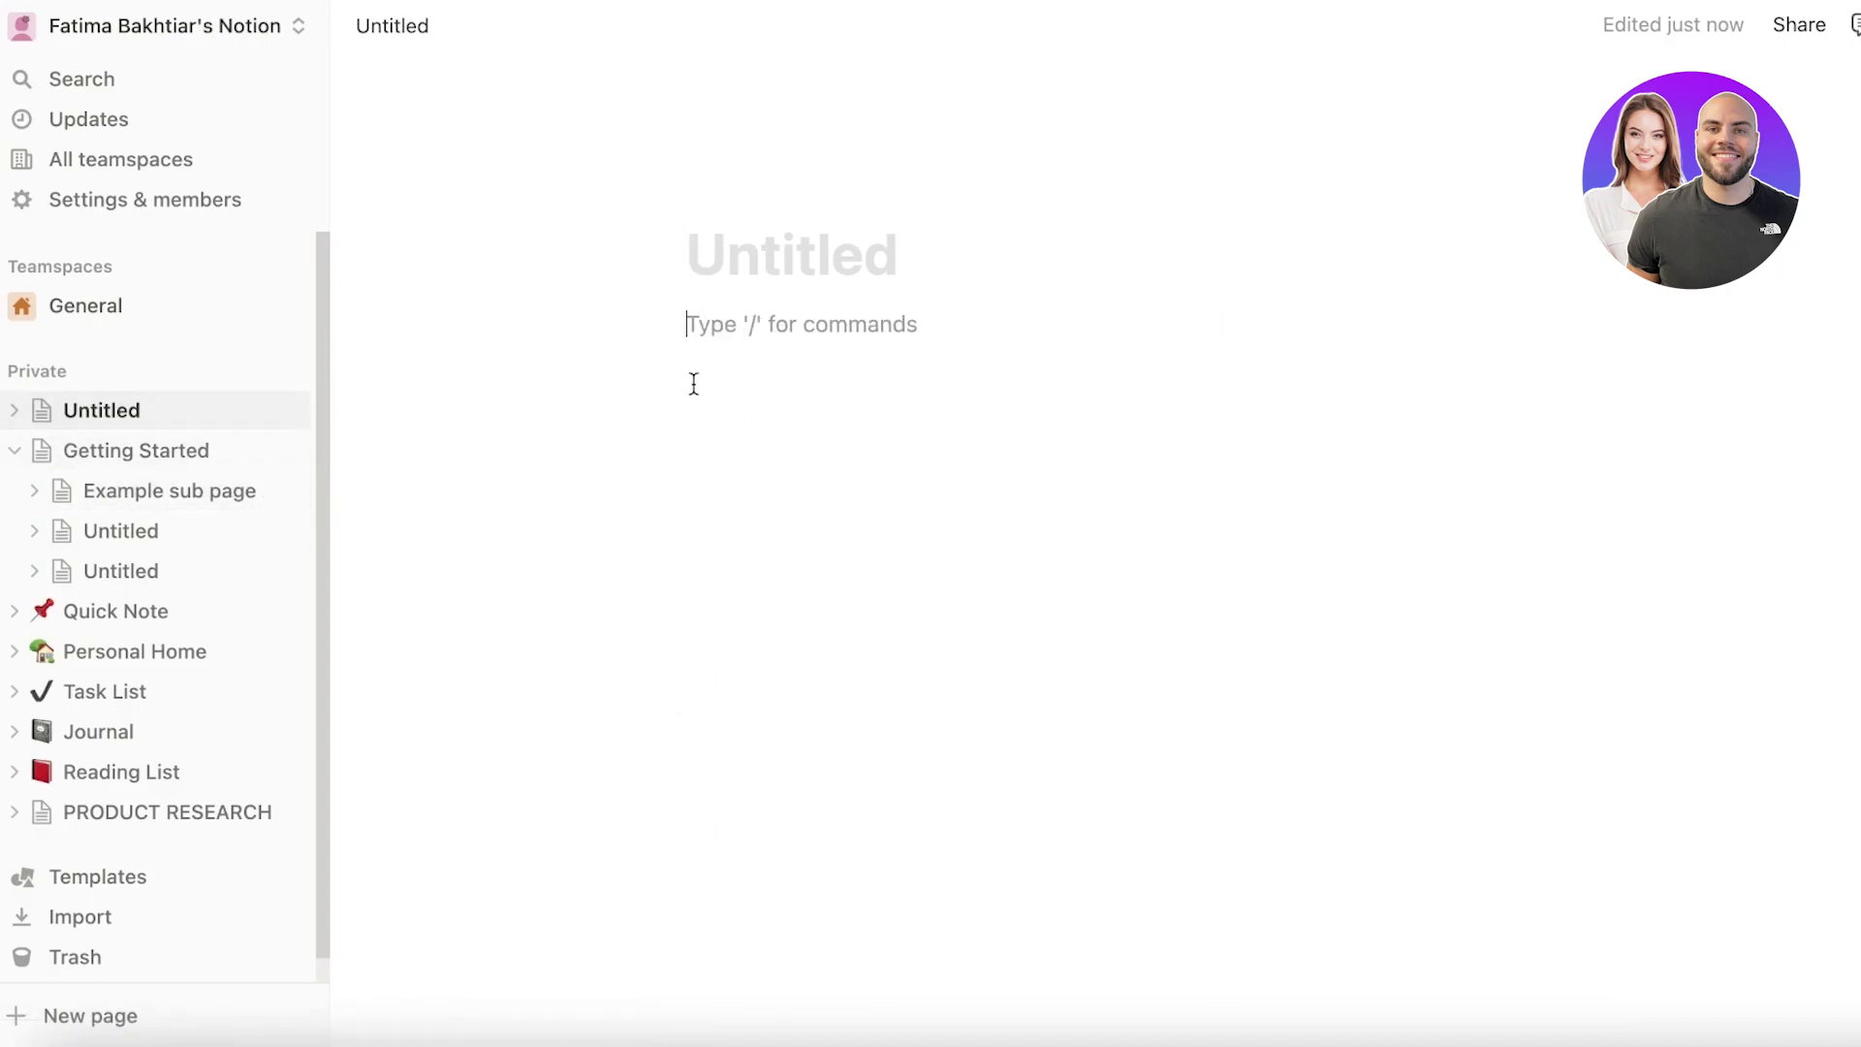
{"action": "type", "text": "/"}
{"action": "scroll", "coordinate": [805, 485], "scroll_direction": "down", "scroll_amount": 15}
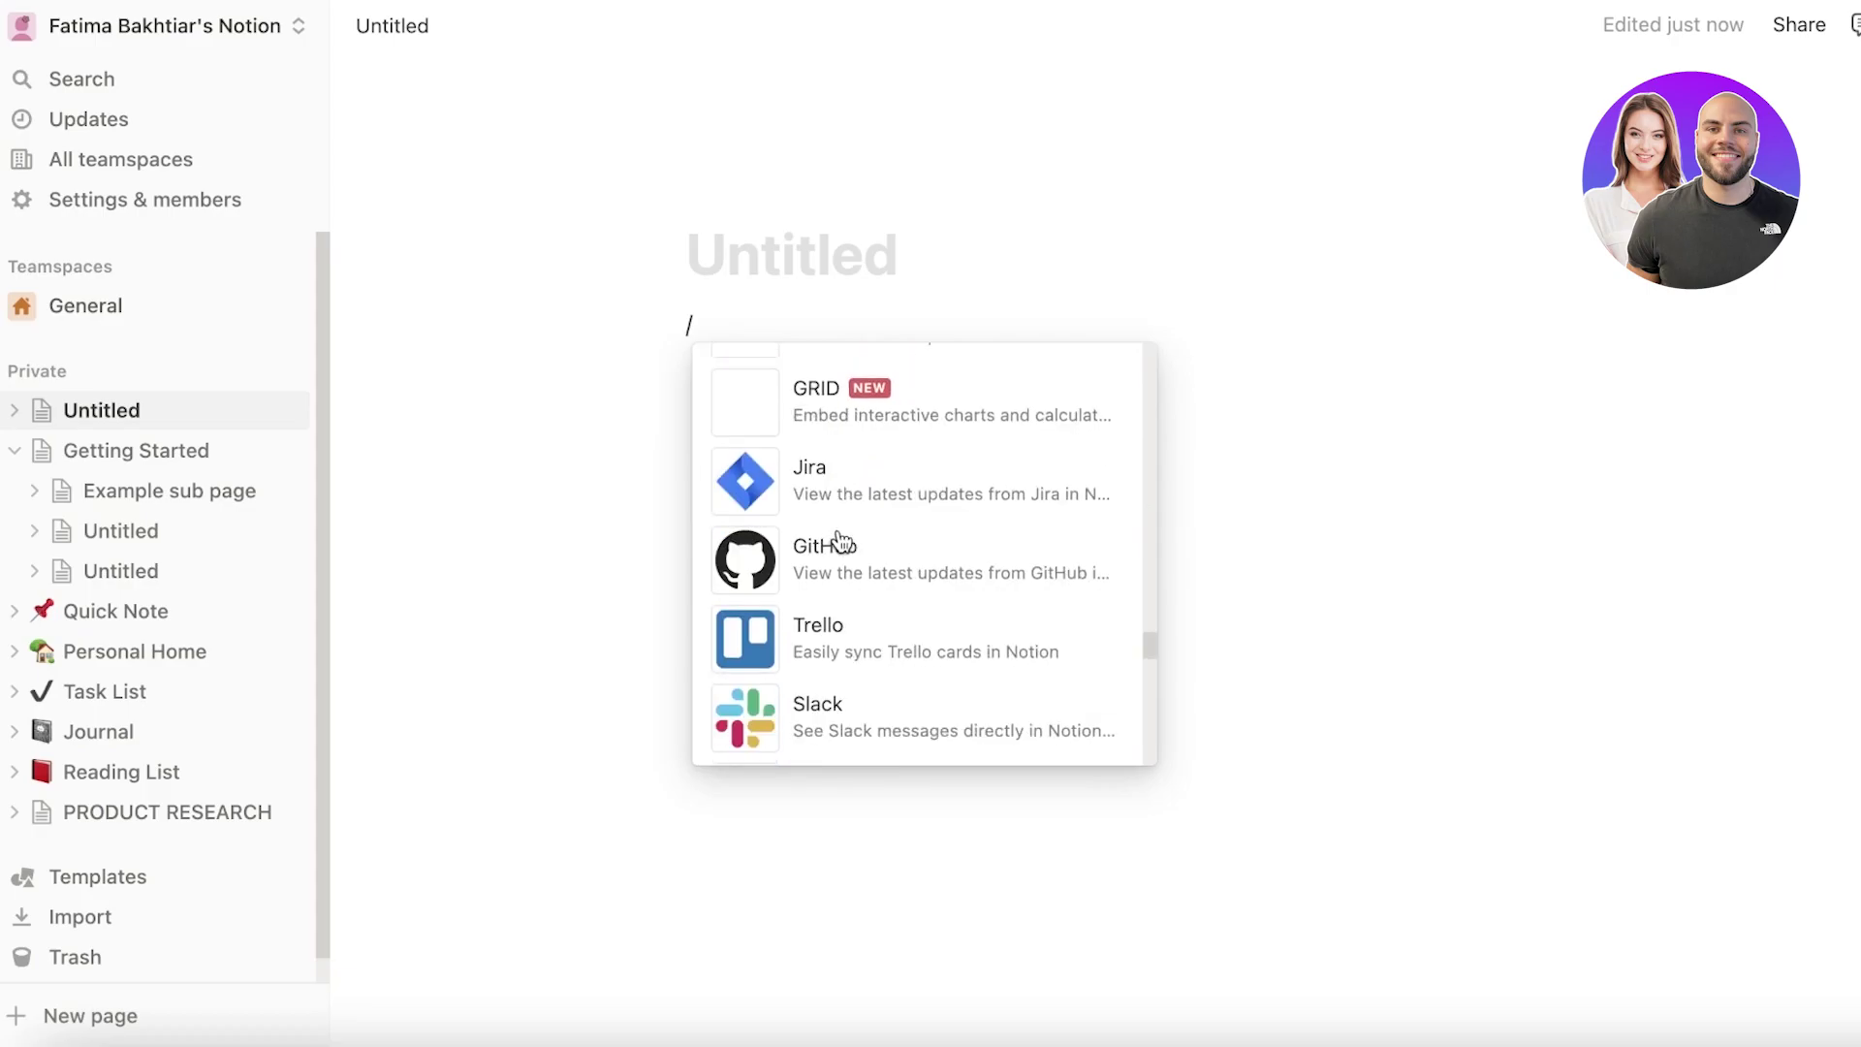
{"action": "scroll", "coordinate": [858, 548], "scroll_direction": "up", "scroll_amount": 15}
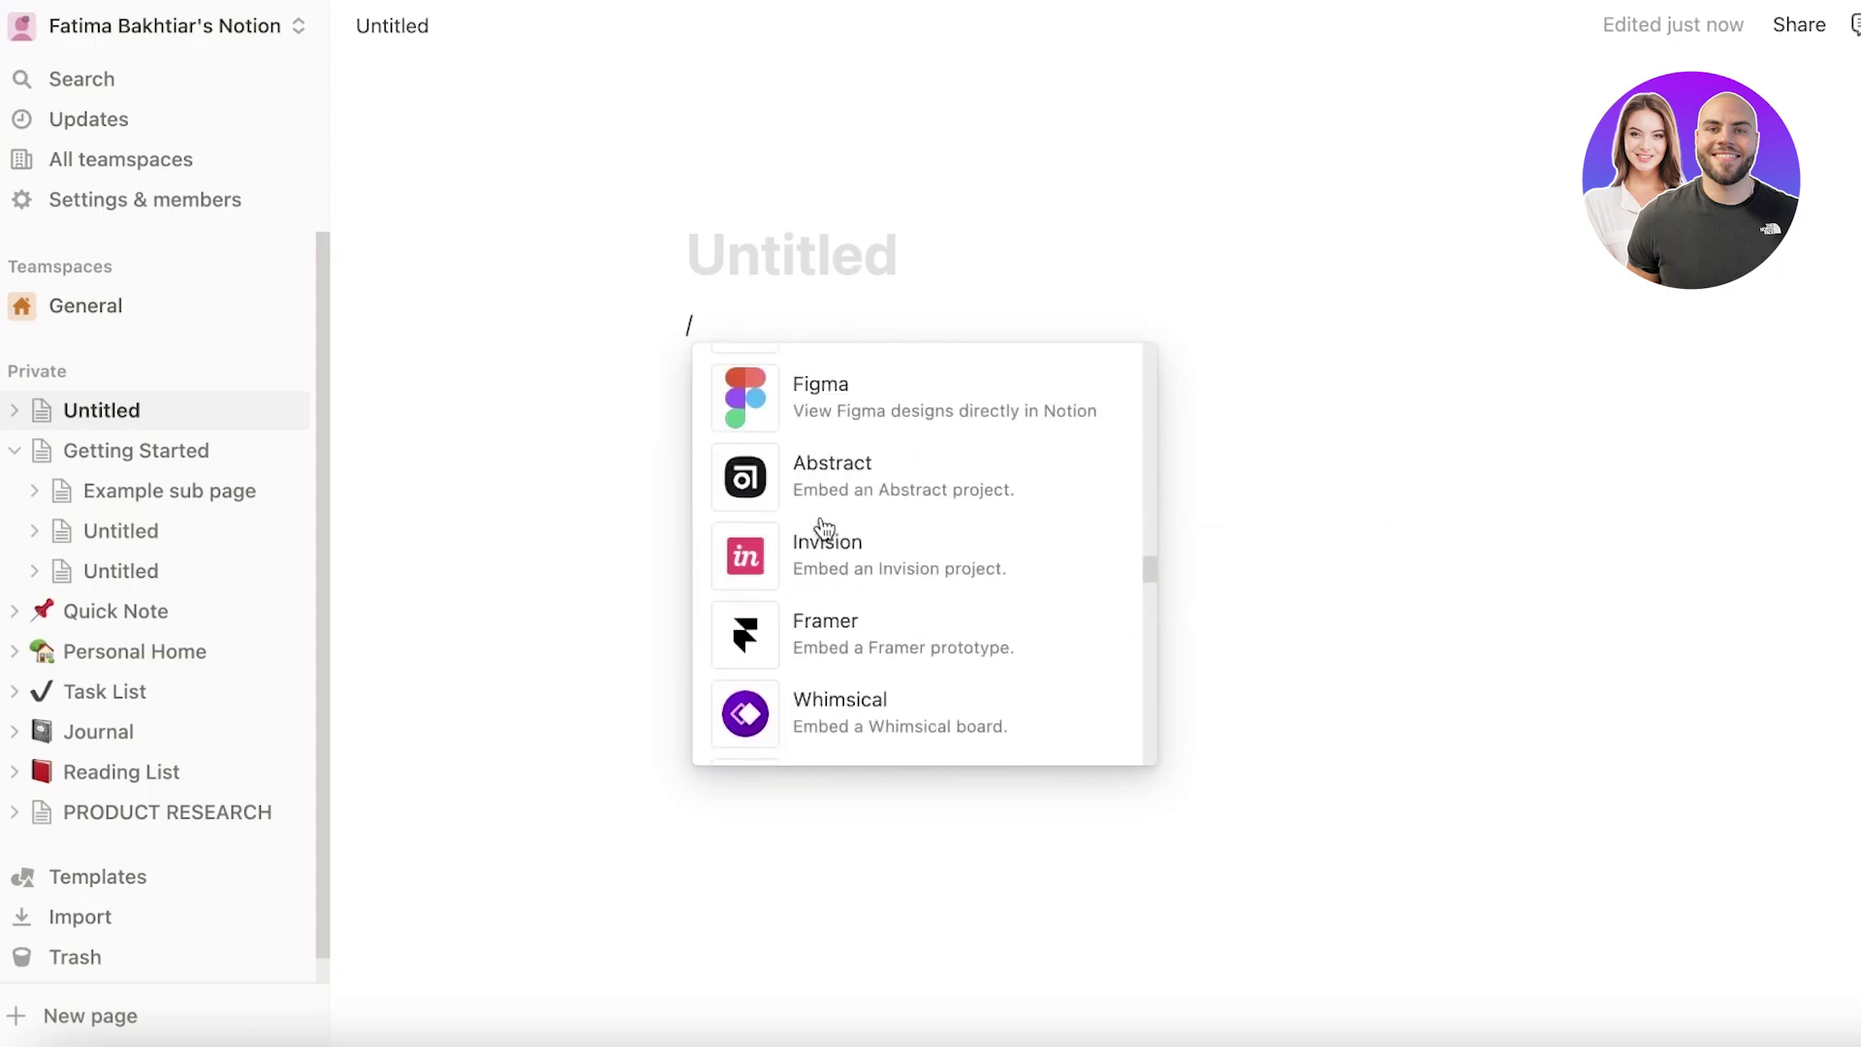
{"action": "scroll", "coordinate": [822, 529], "scroll_direction": "up", "scroll_amount": 6}
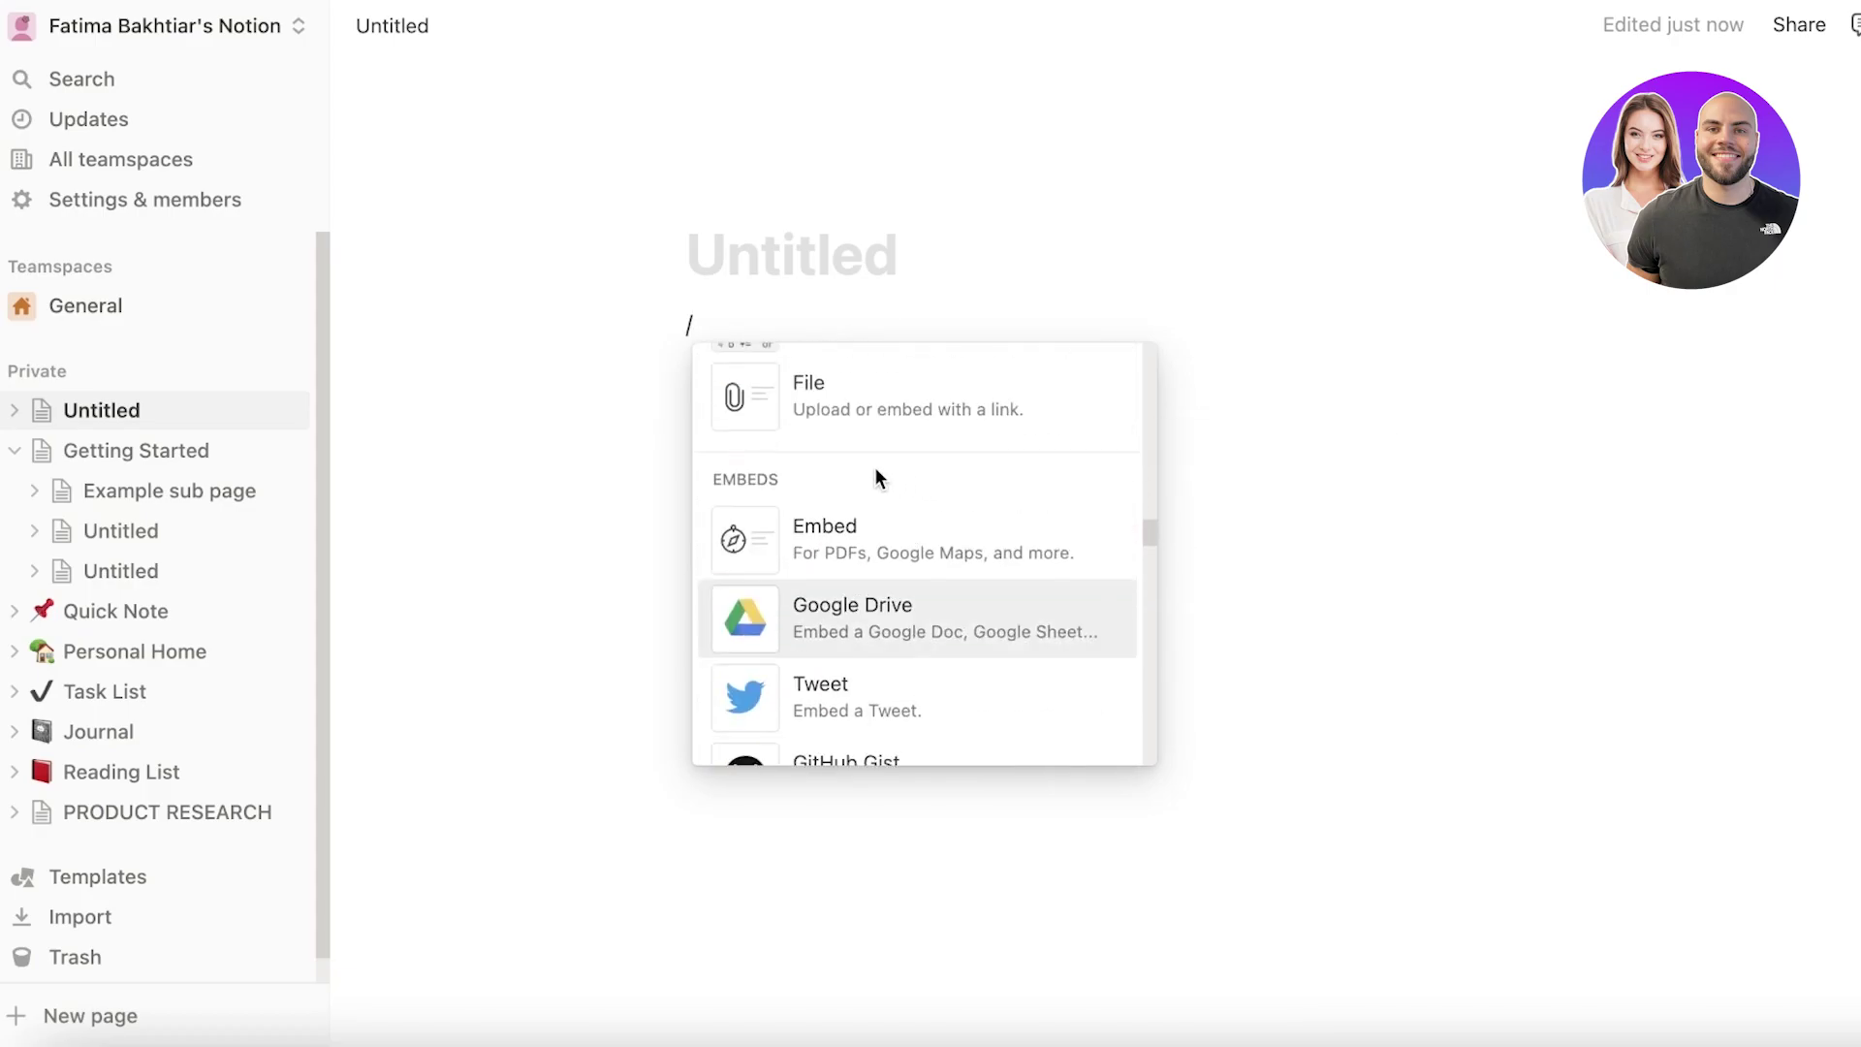
{"action": "scroll", "coordinate": [871, 590], "scroll_direction": "down", "scroll_amount": 1}
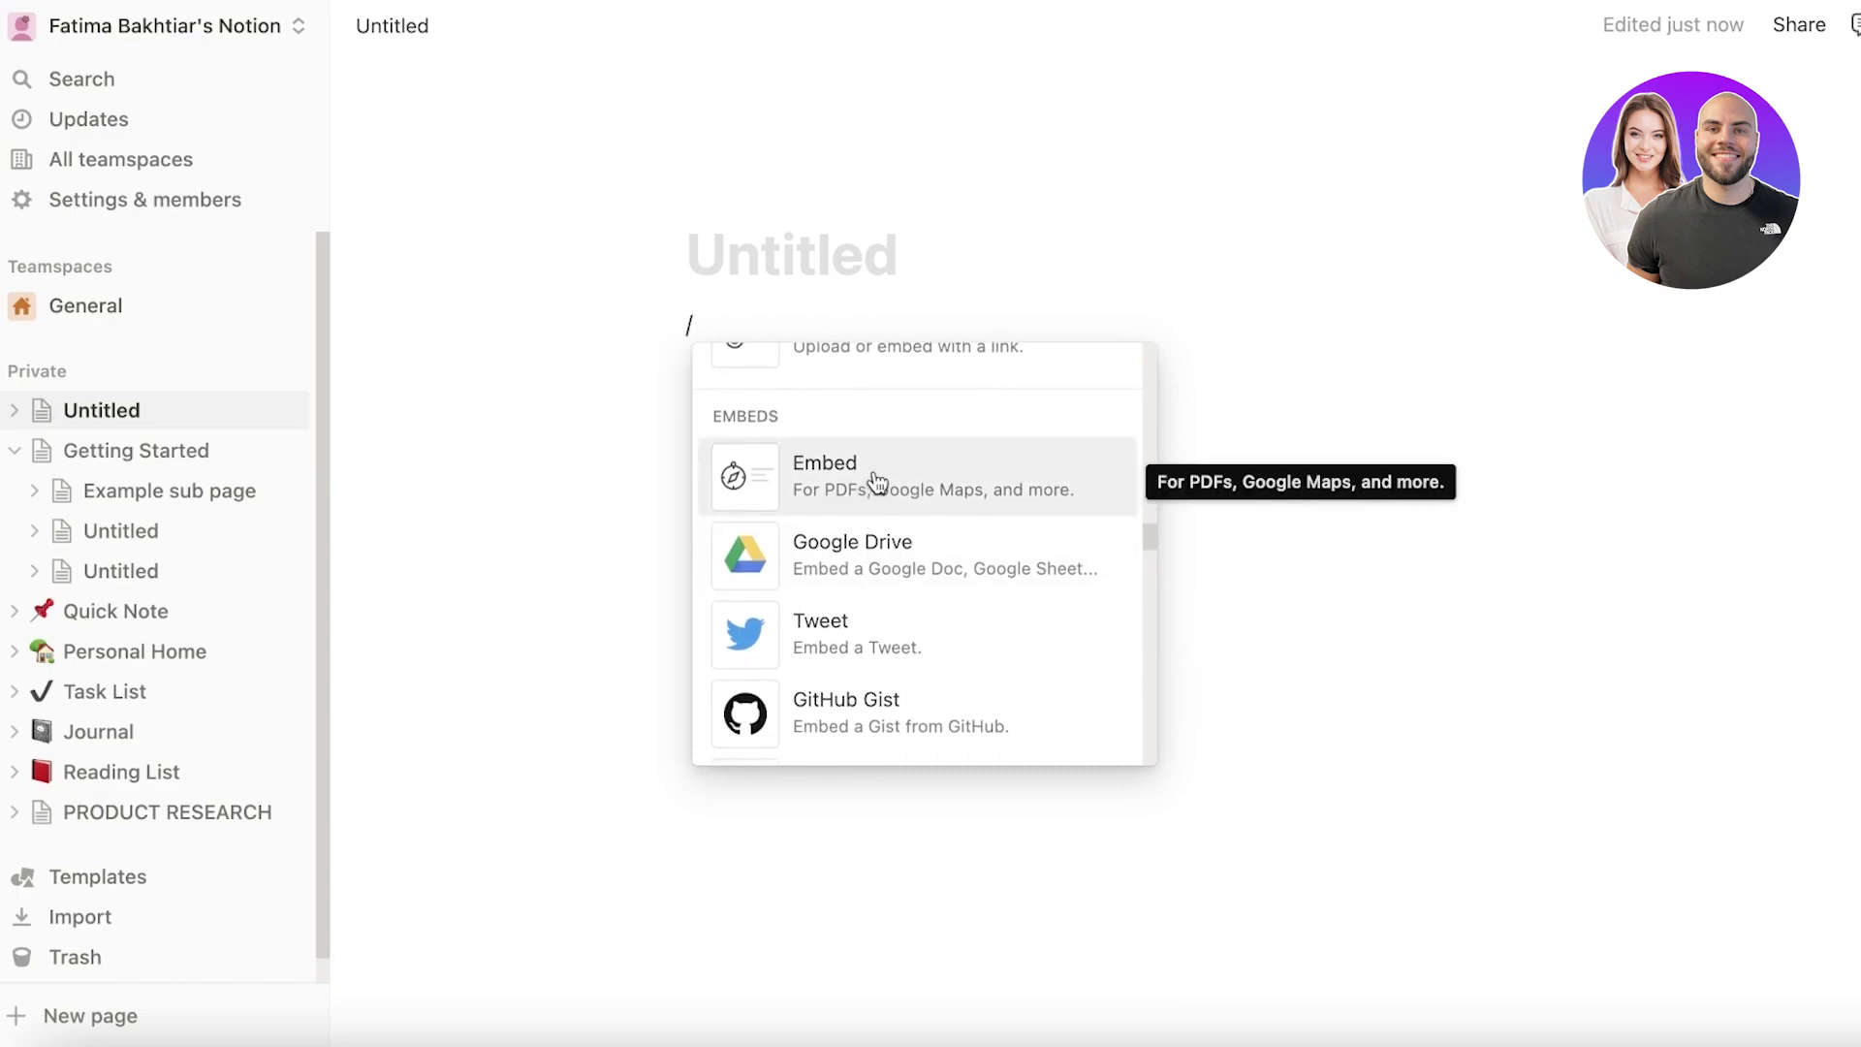
{"action": "scroll", "coordinate": [870, 503], "scroll_direction": "down", "scroll_amount": 8}
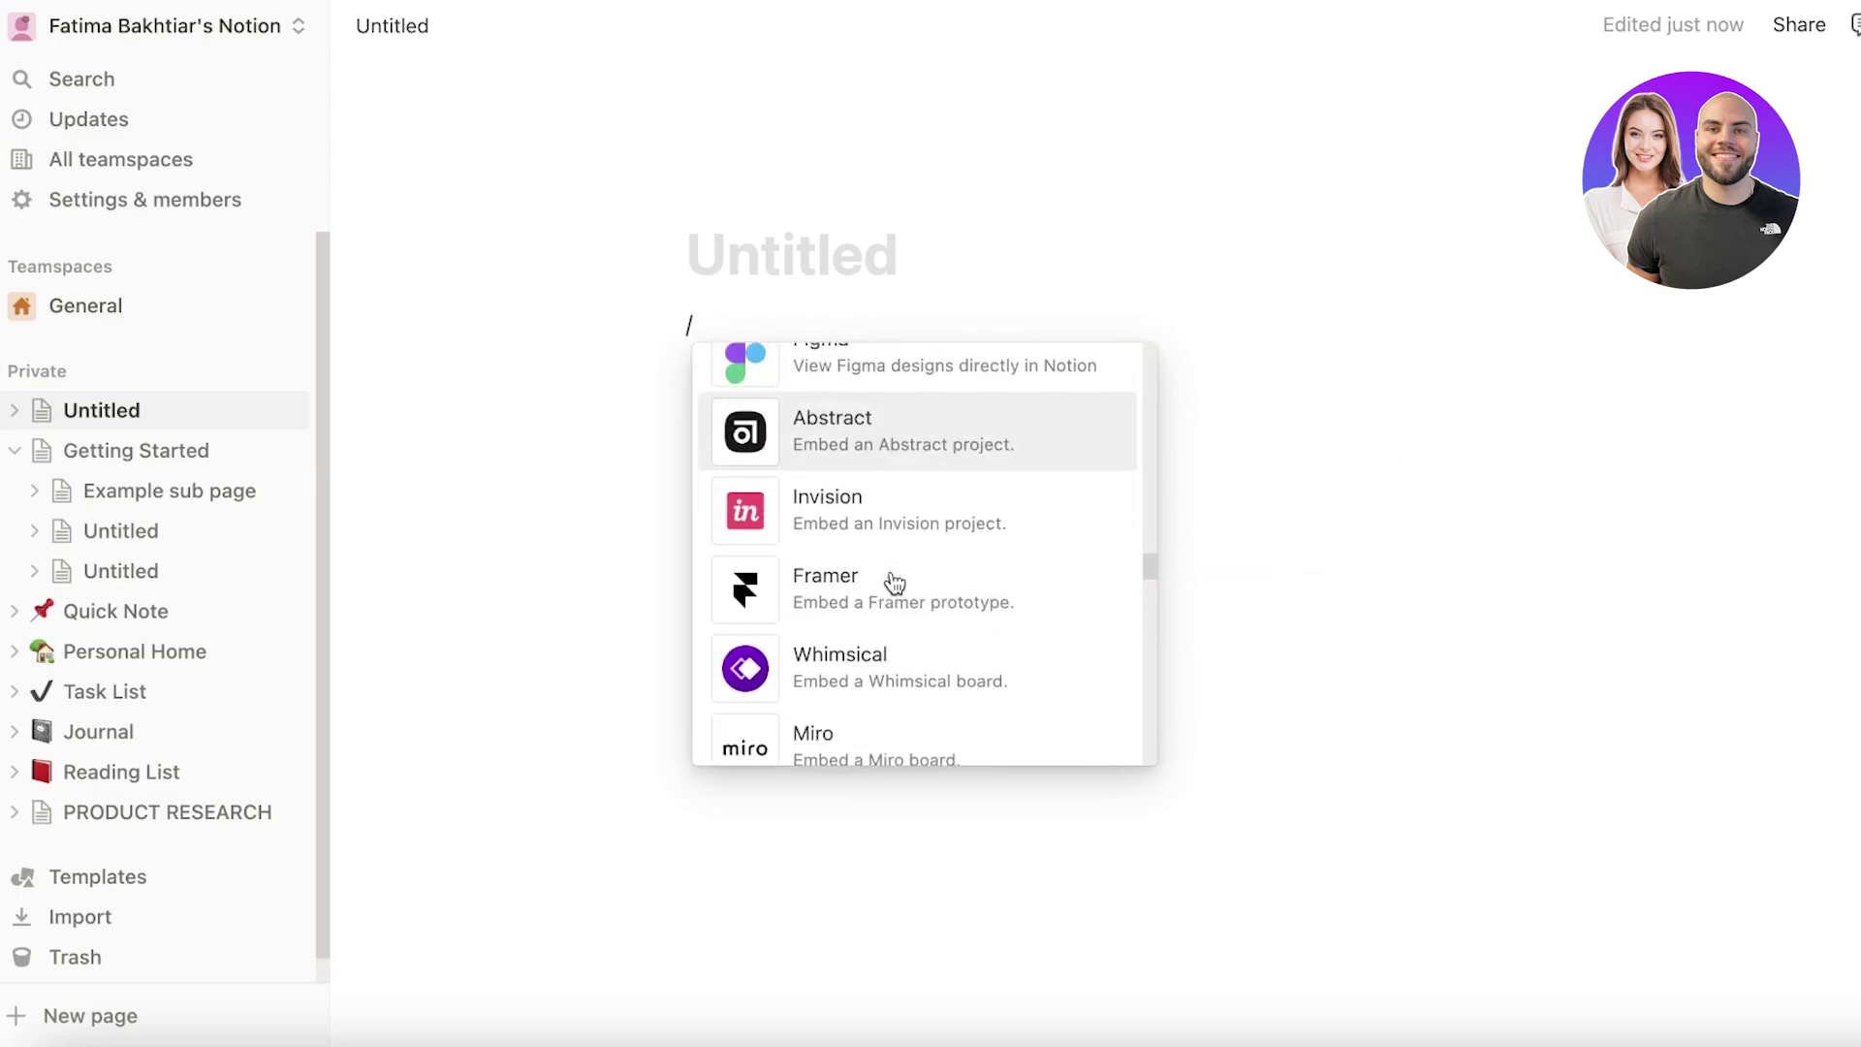
{"action": "scroll", "coordinate": [894, 587], "scroll_direction": "down", "scroll_amount": 10}
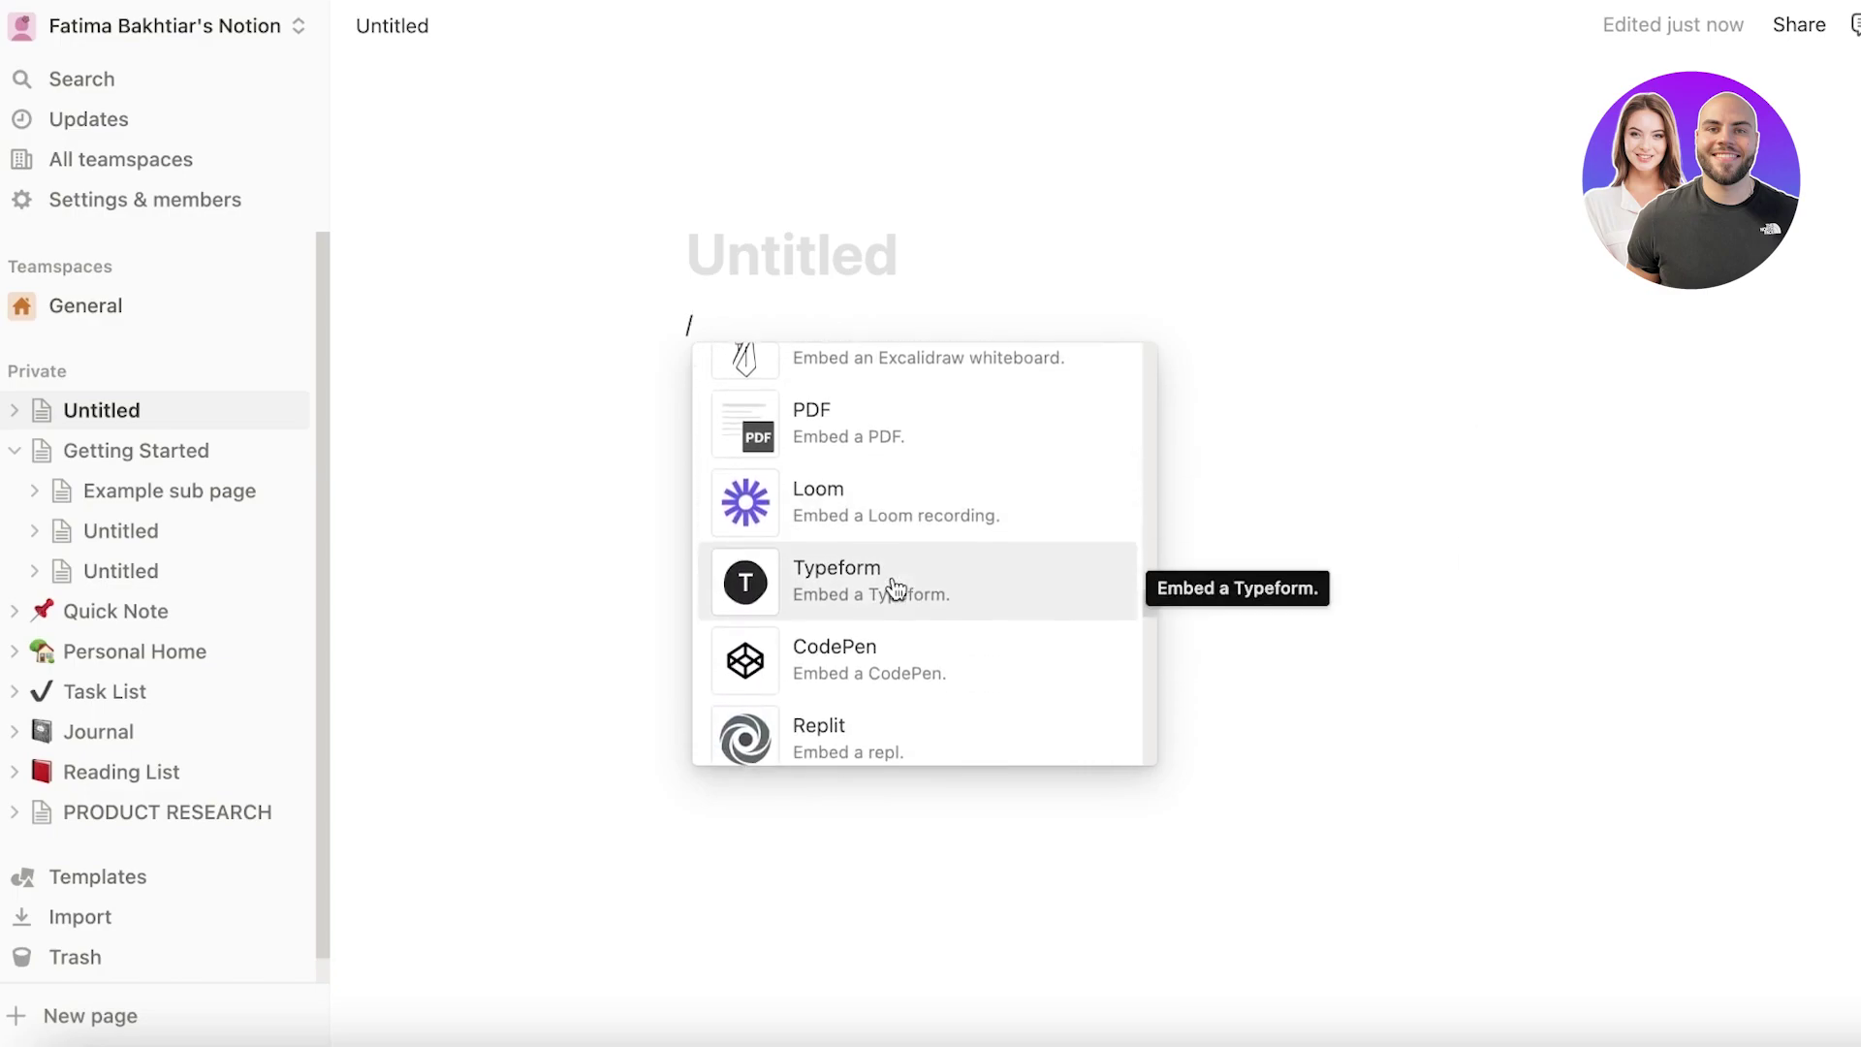
{"action": "scroll", "coordinate": [893, 593], "scroll_direction": "down", "scroll_amount": 12}
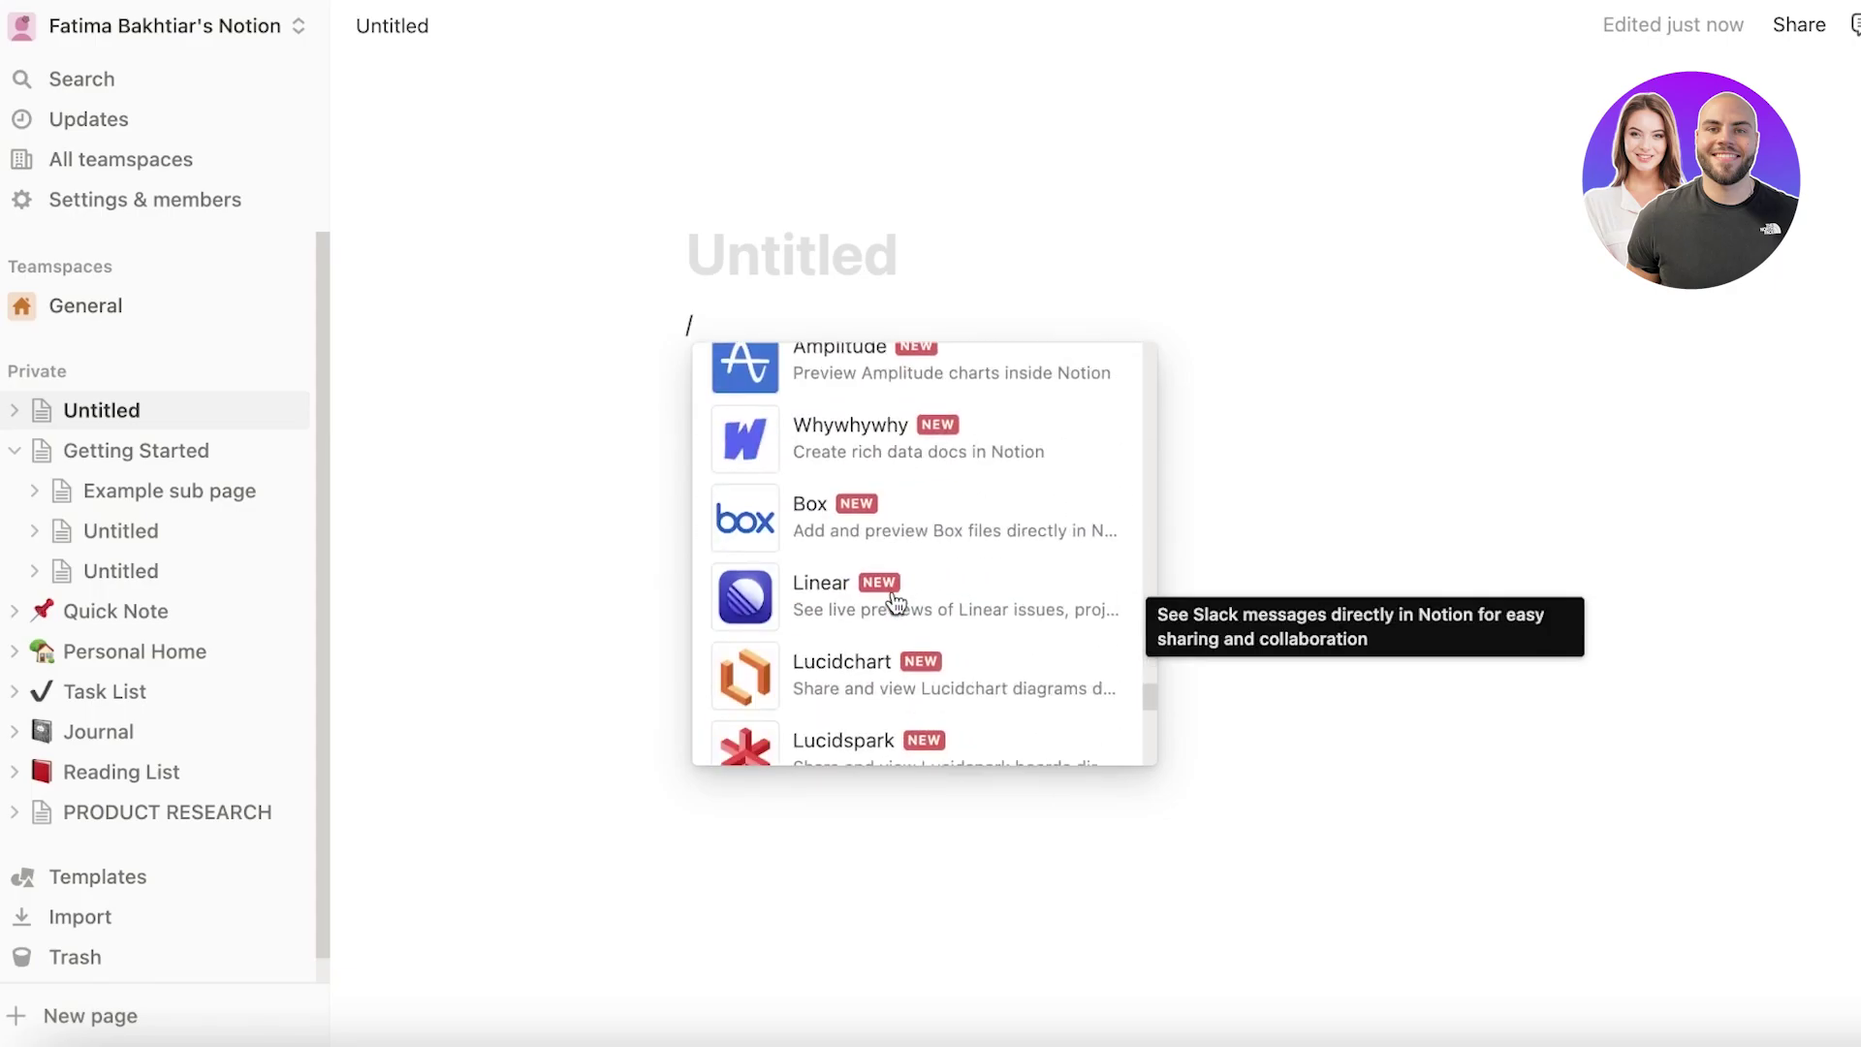
{"action": "scroll", "coordinate": [894, 601], "scroll_direction": "down", "scroll_amount": 8}
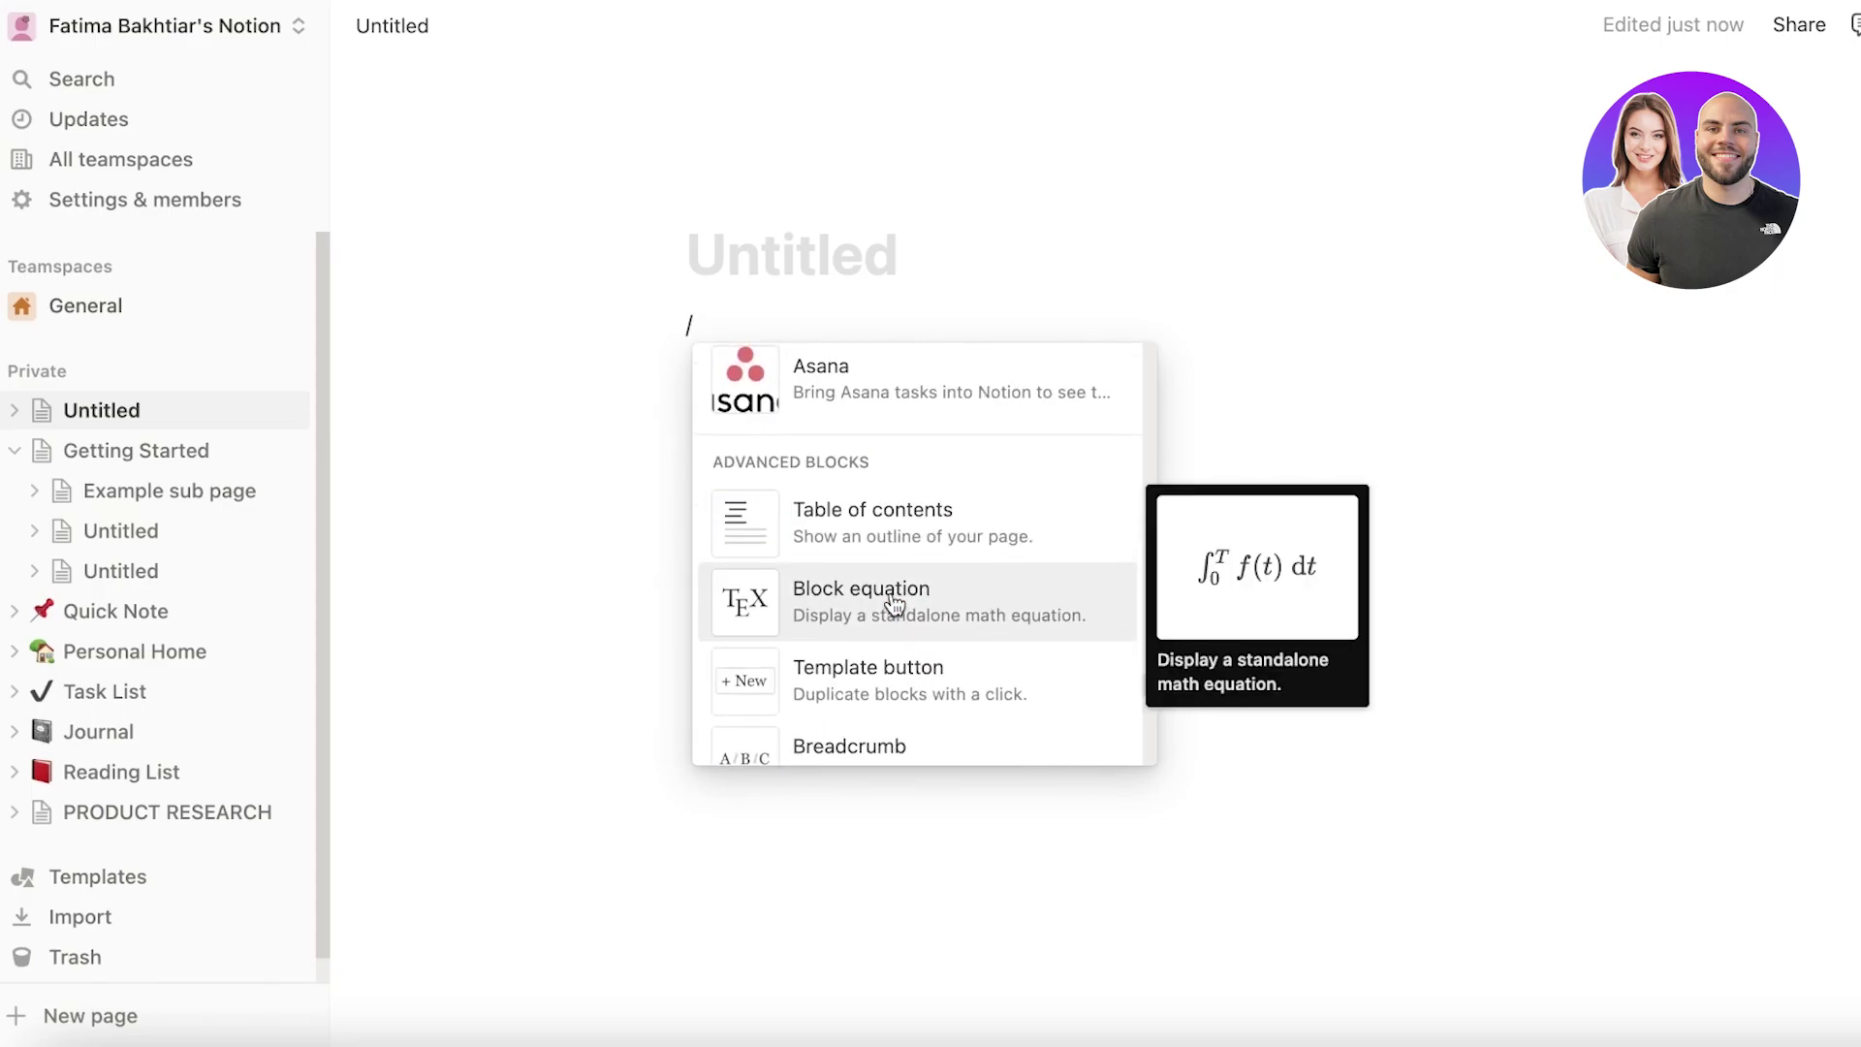
{"action": "scroll", "coordinate": [894, 603], "scroll_direction": "down", "scroll_amount": 3}
{"action": "scroll", "coordinate": [857, 520], "scroll_direction": "up", "scroll_amount": 20}
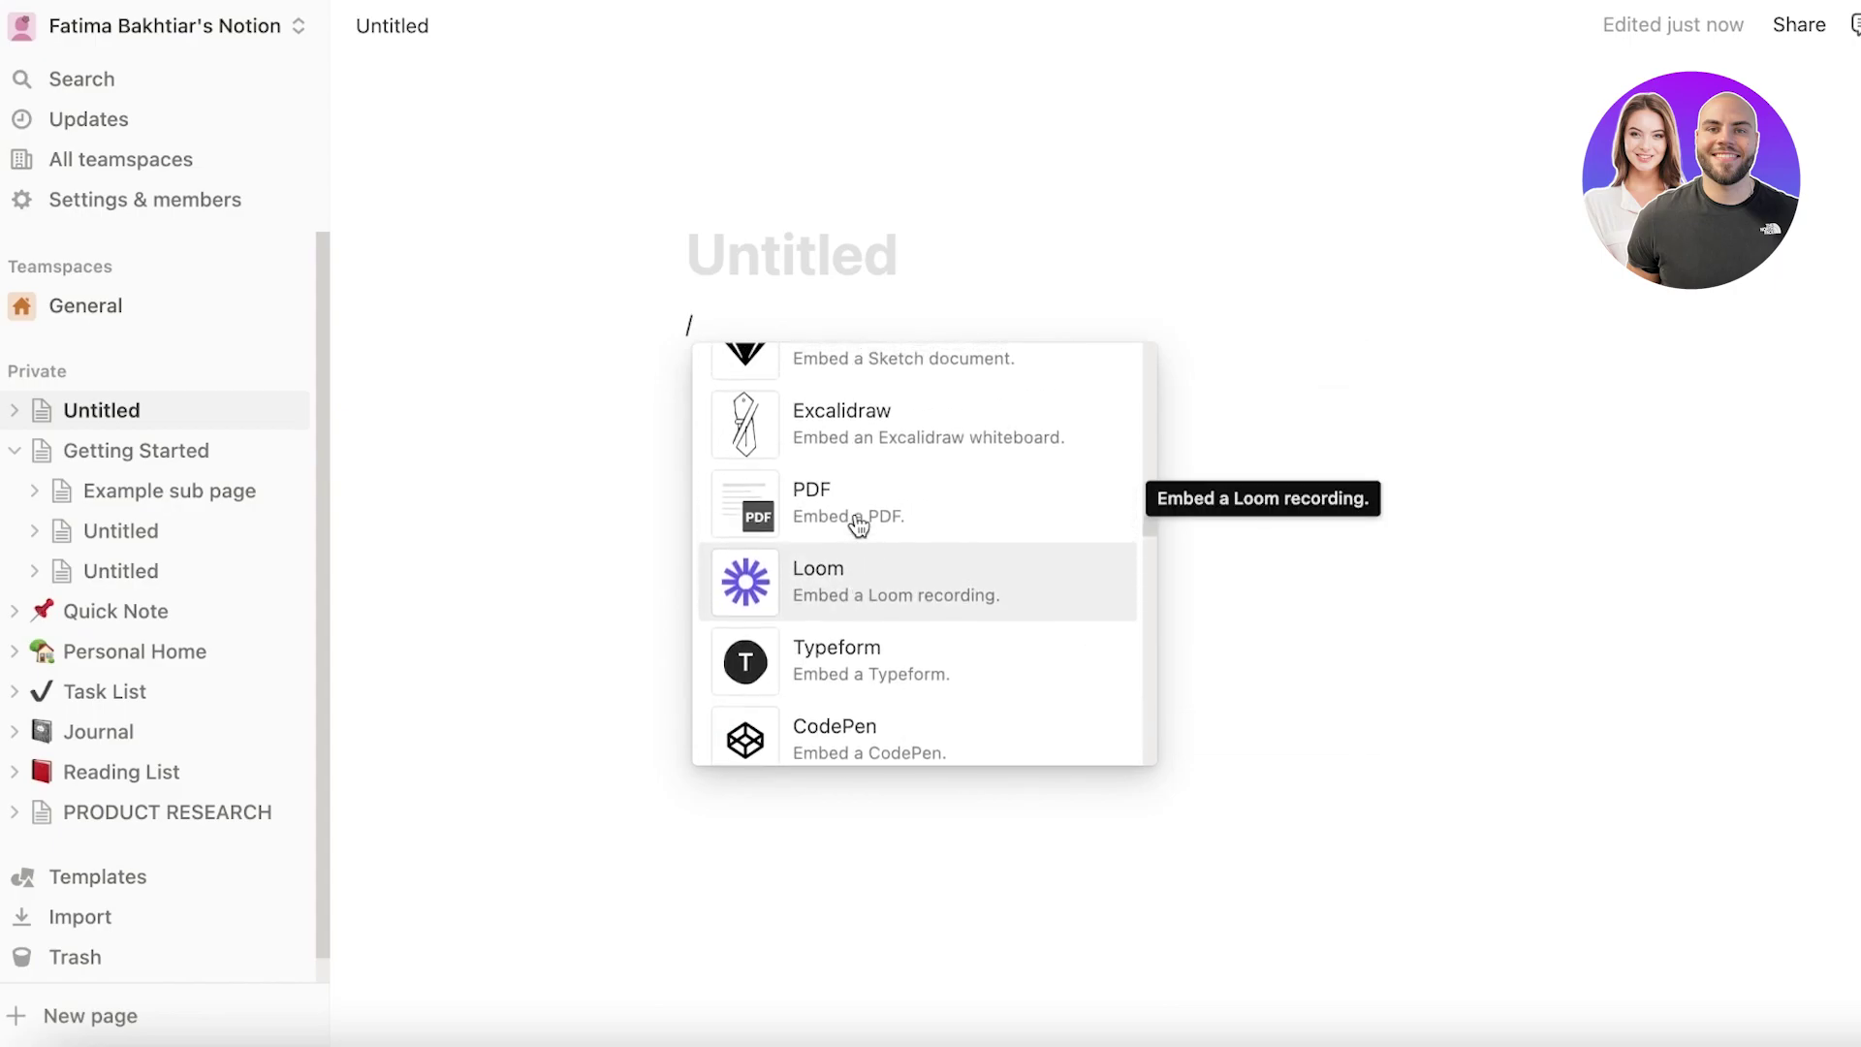
{"action": "scroll", "coordinate": [855, 525], "scroll_direction": "up", "scroll_amount": 10}
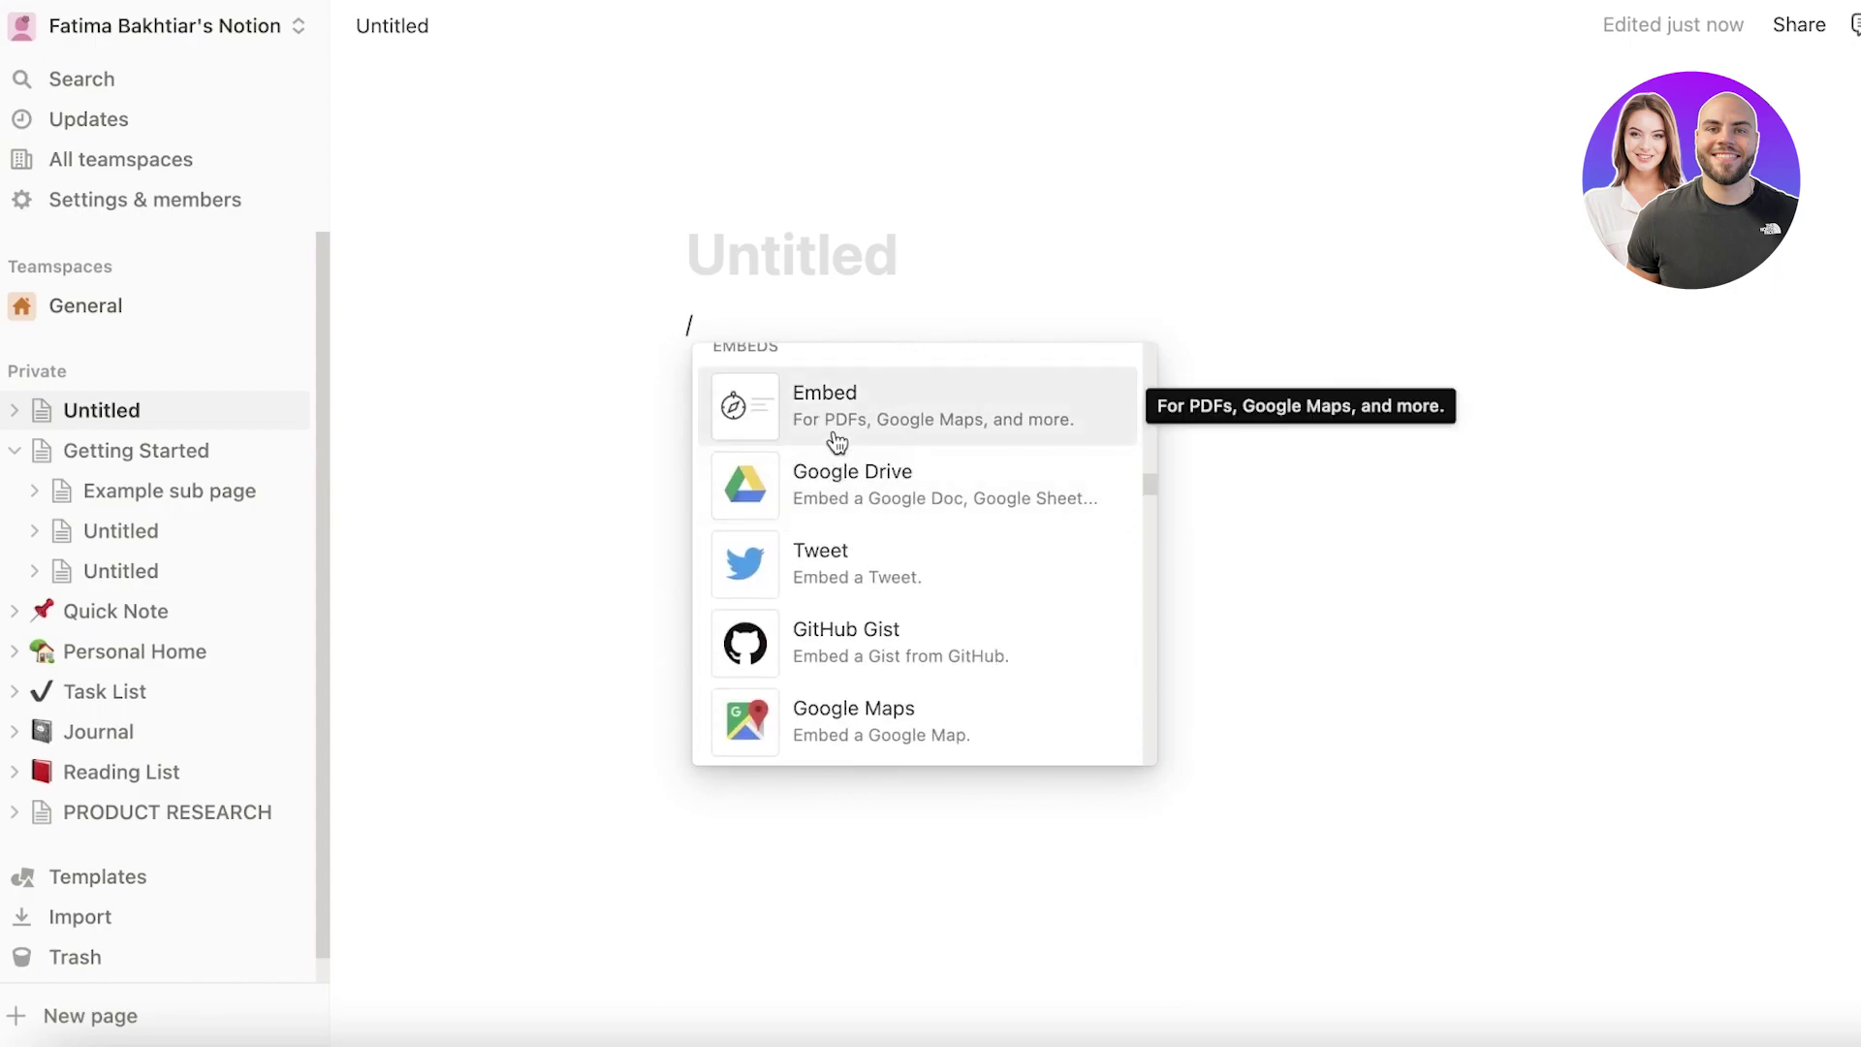
{"action": "left_click", "coordinate": [832, 427]}
Step: Paste the copied Google Calendar link into the Embed block and submit it for embedding
{"action": "right_click", "coordinate": [1113, 475]}
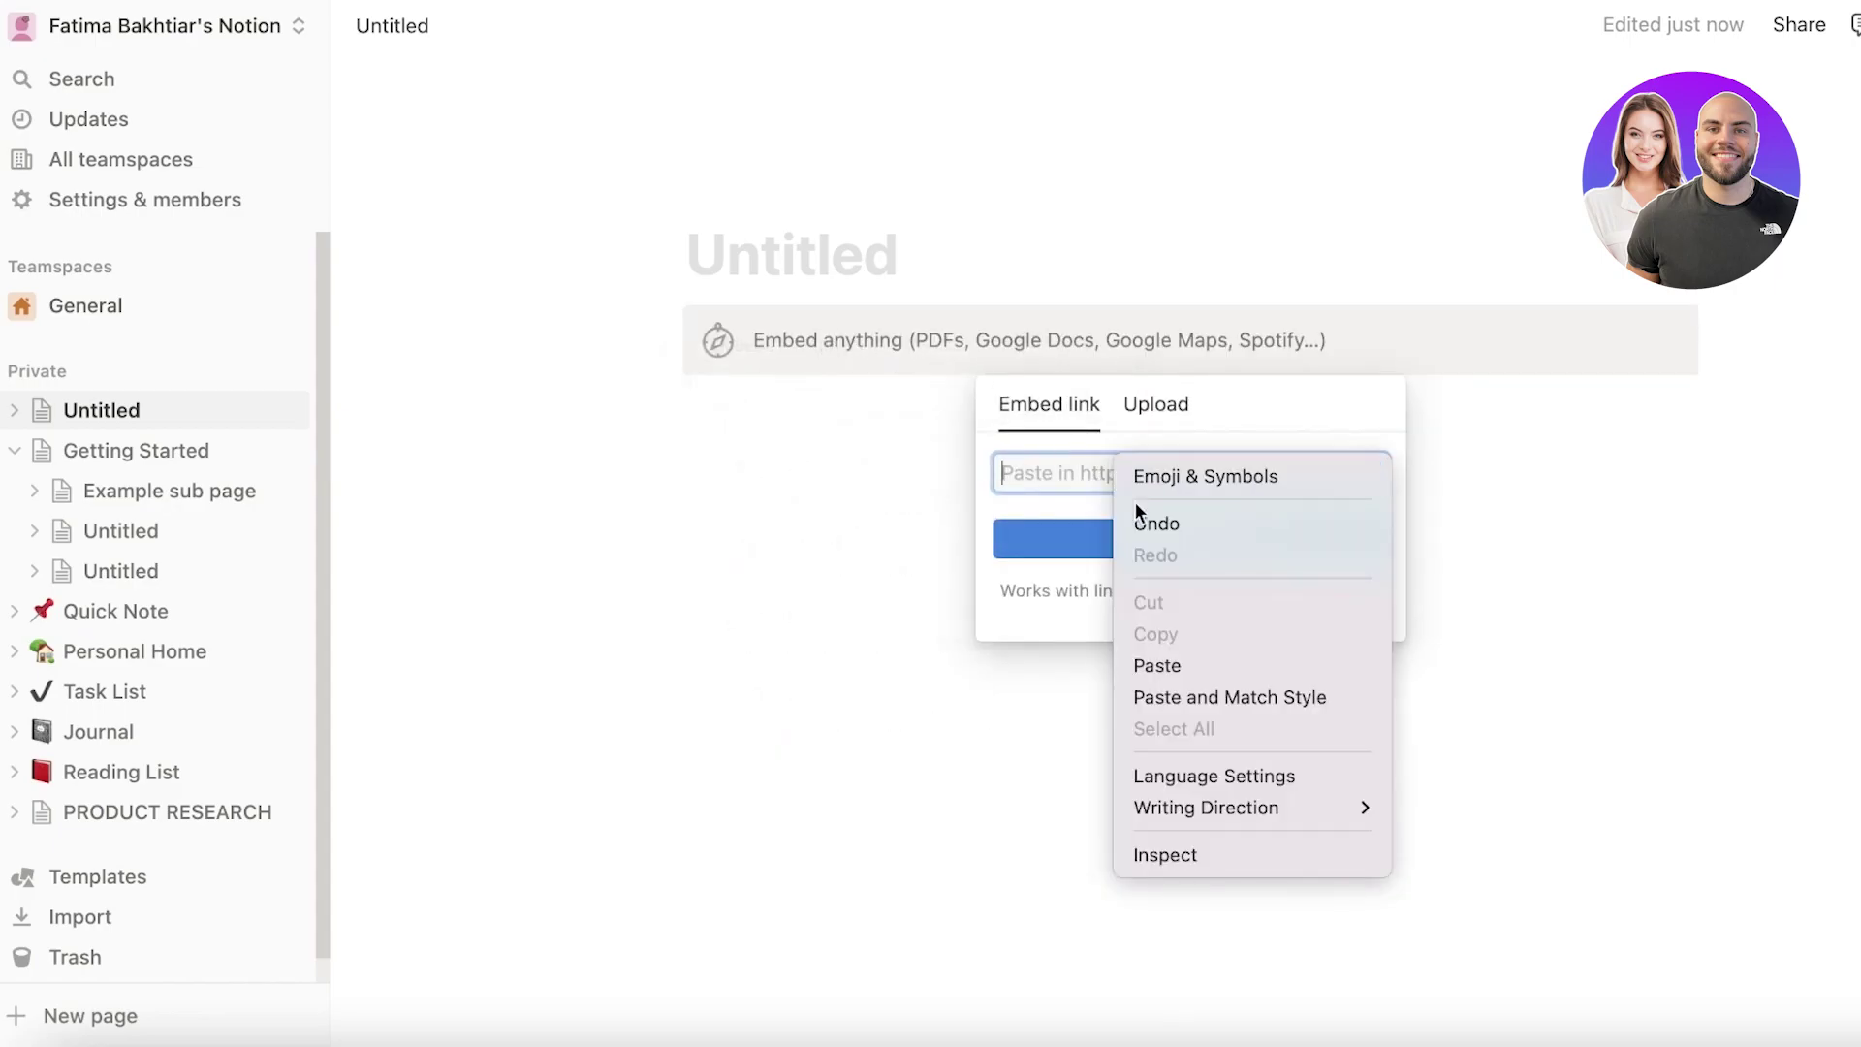
{"action": "left_click", "coordinate": [1167, 666]}
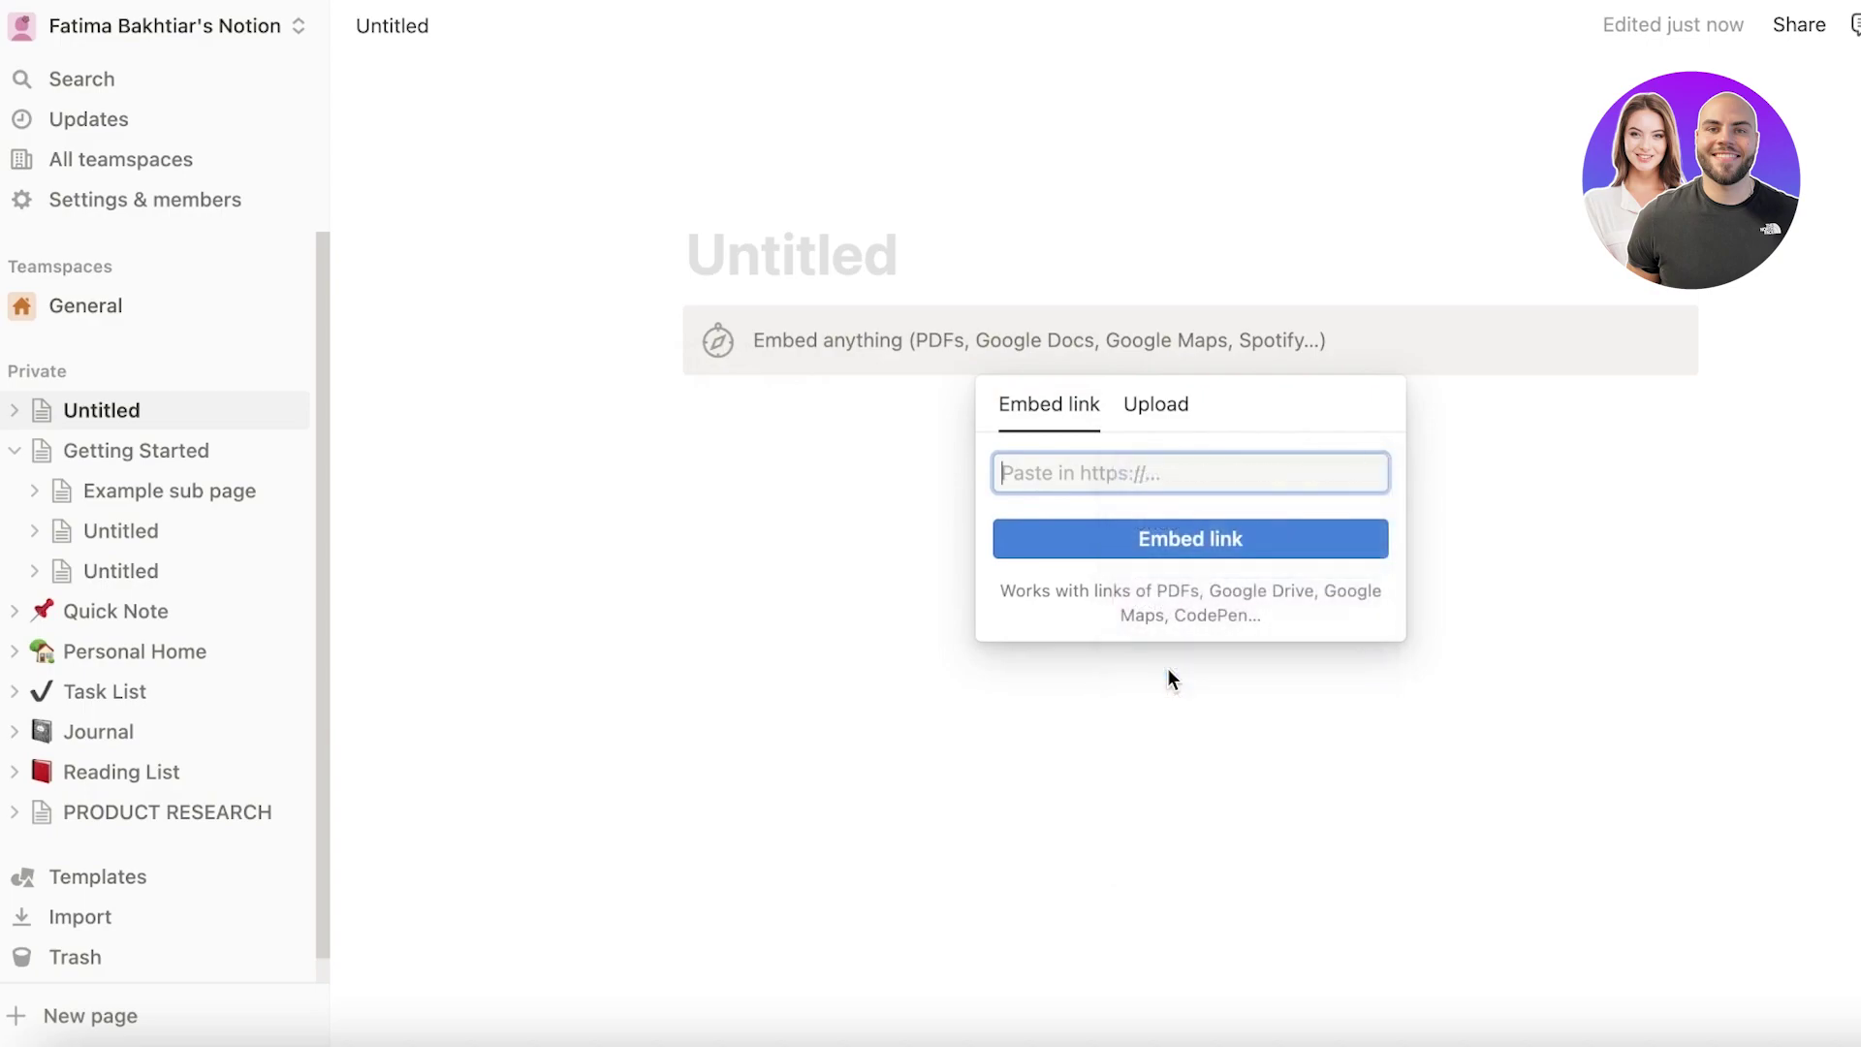
{"action": "left_click", "coordinate": [1190, 538]}
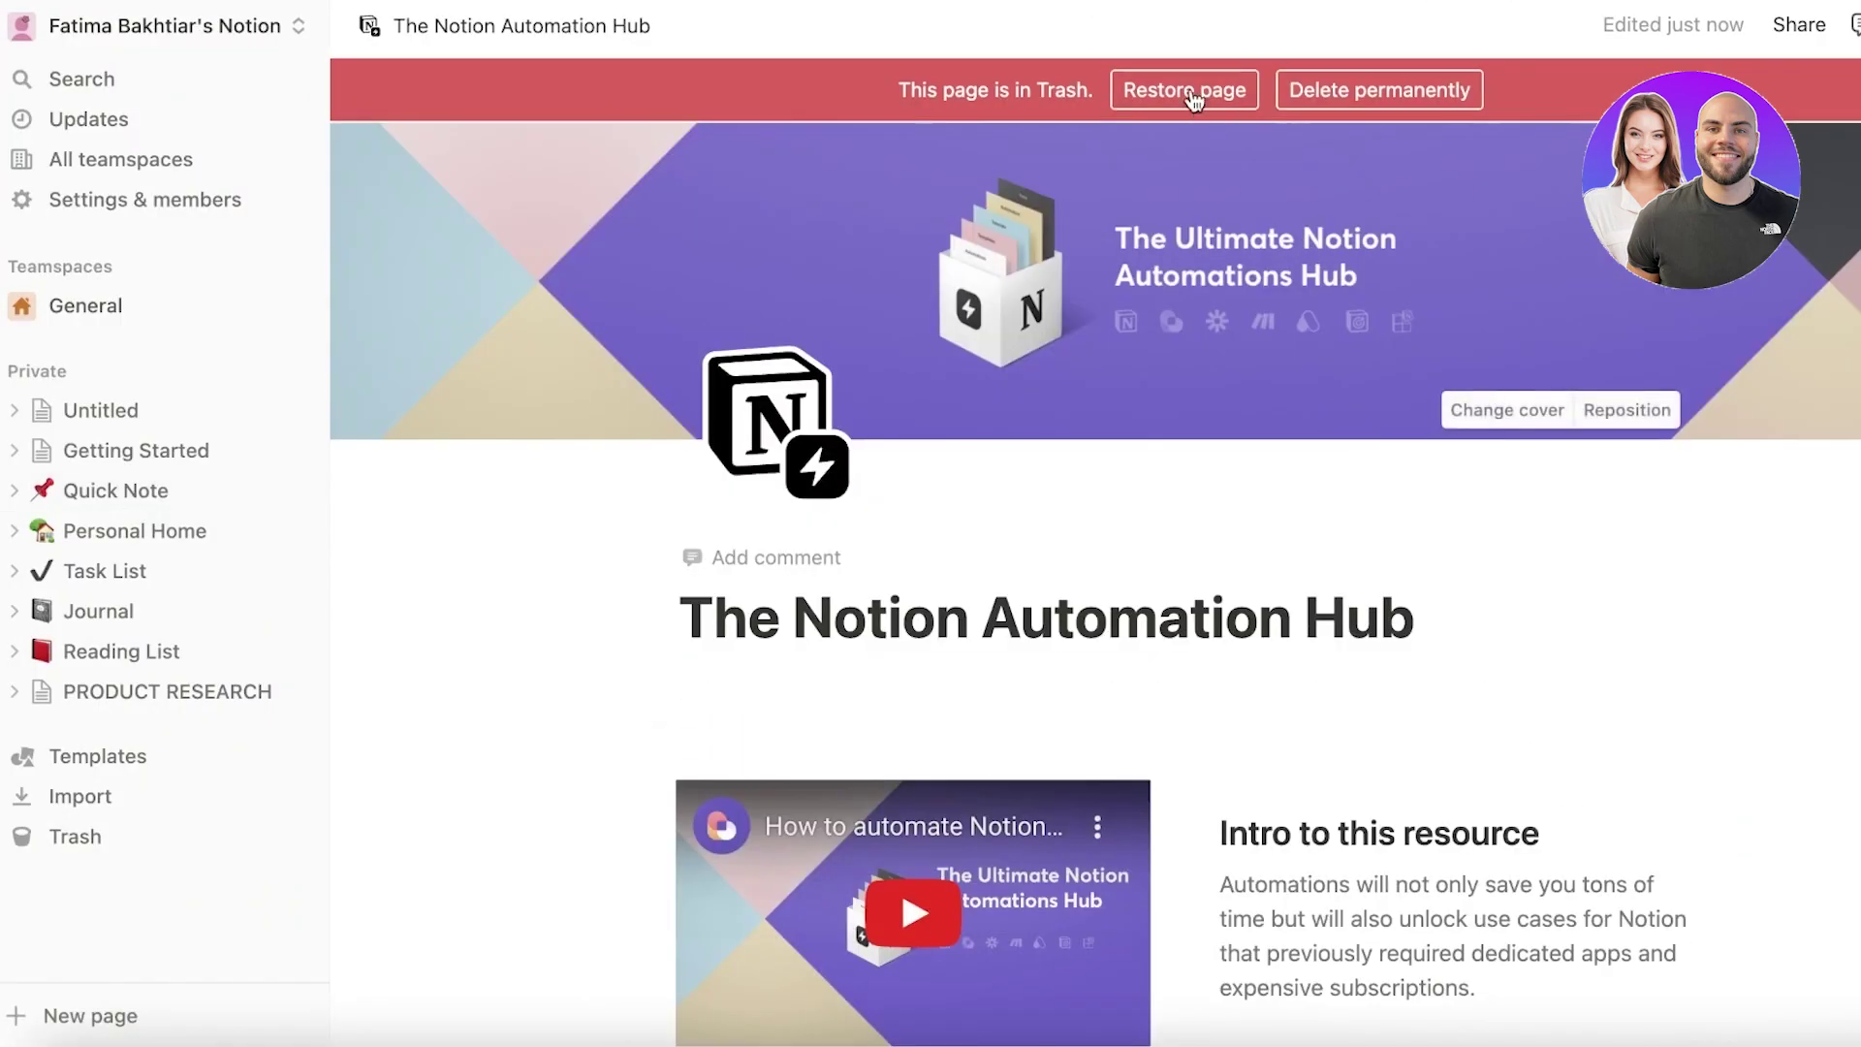
Step: Restore The Notion Automation Hub page from the trash and look through its What's inside section
{"action": "left_click", "coordinate": [1193, 92]}
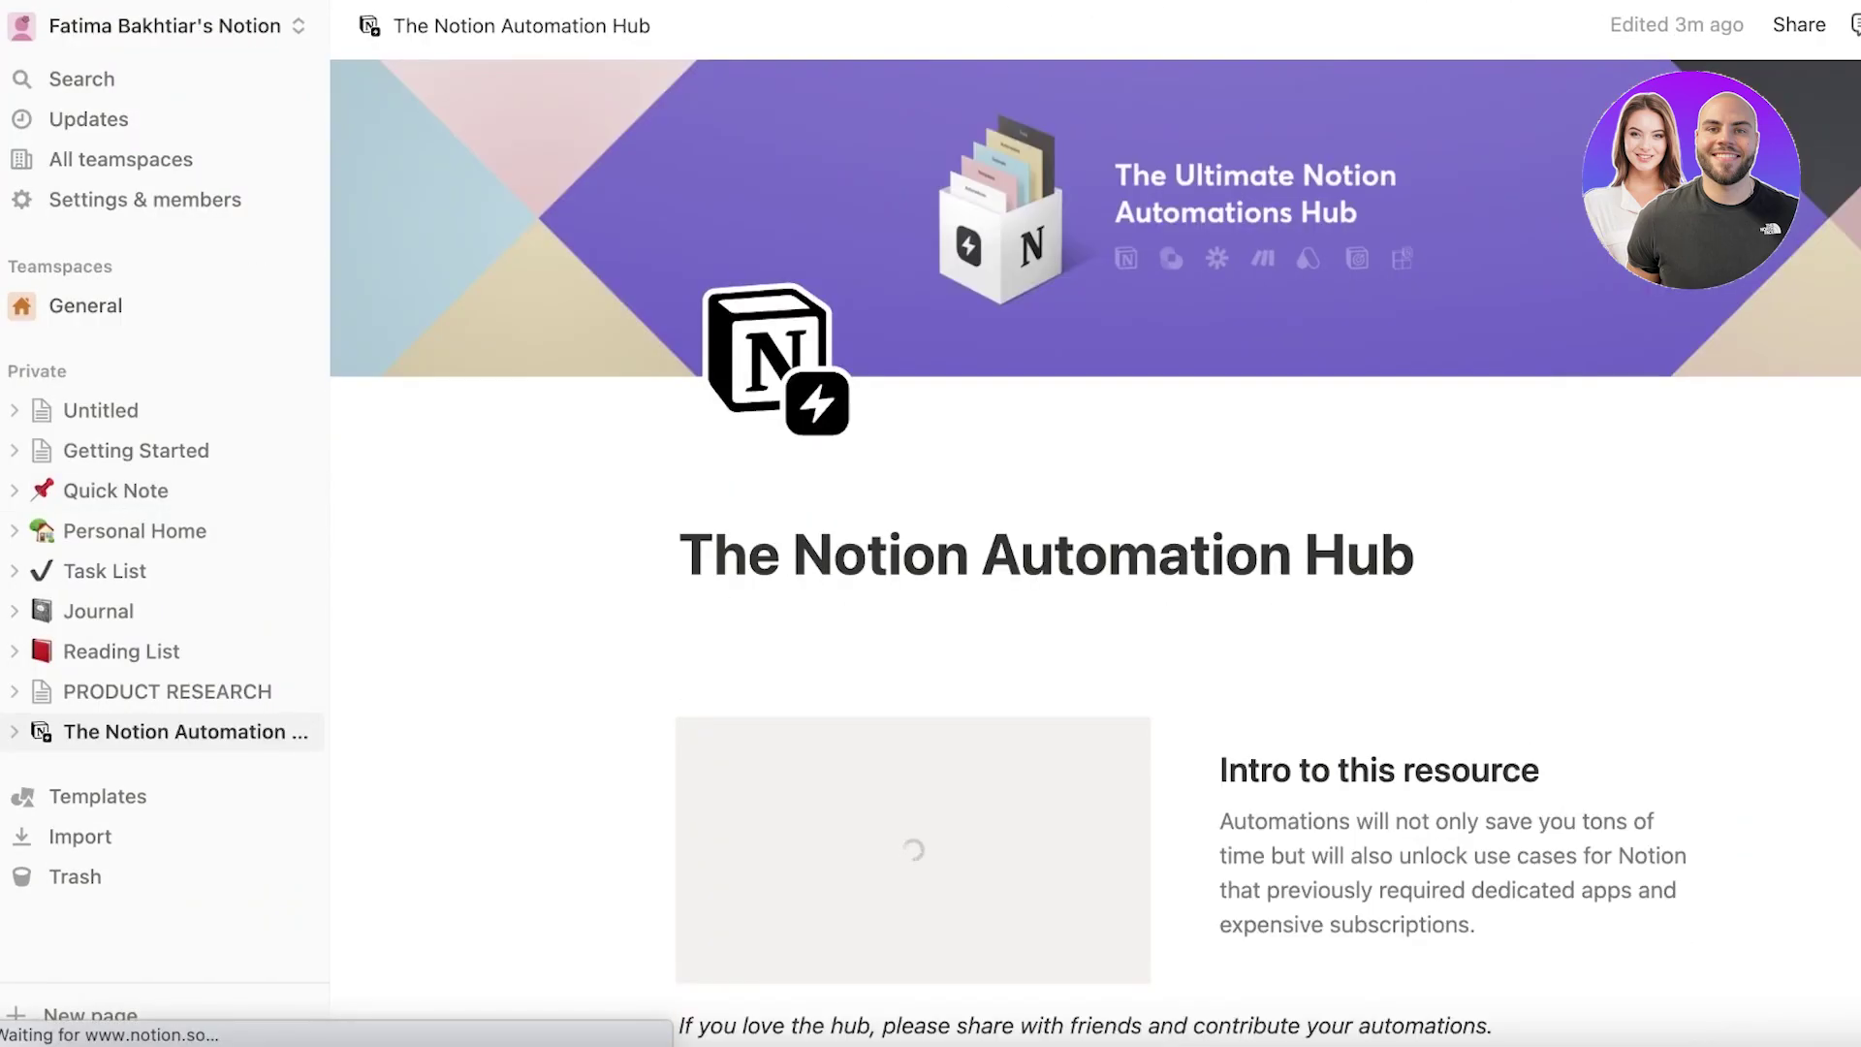
{"action": "scroll", "coordinate": [1059, 560], "scroll_direction": "down", "scroll_amount": 10}
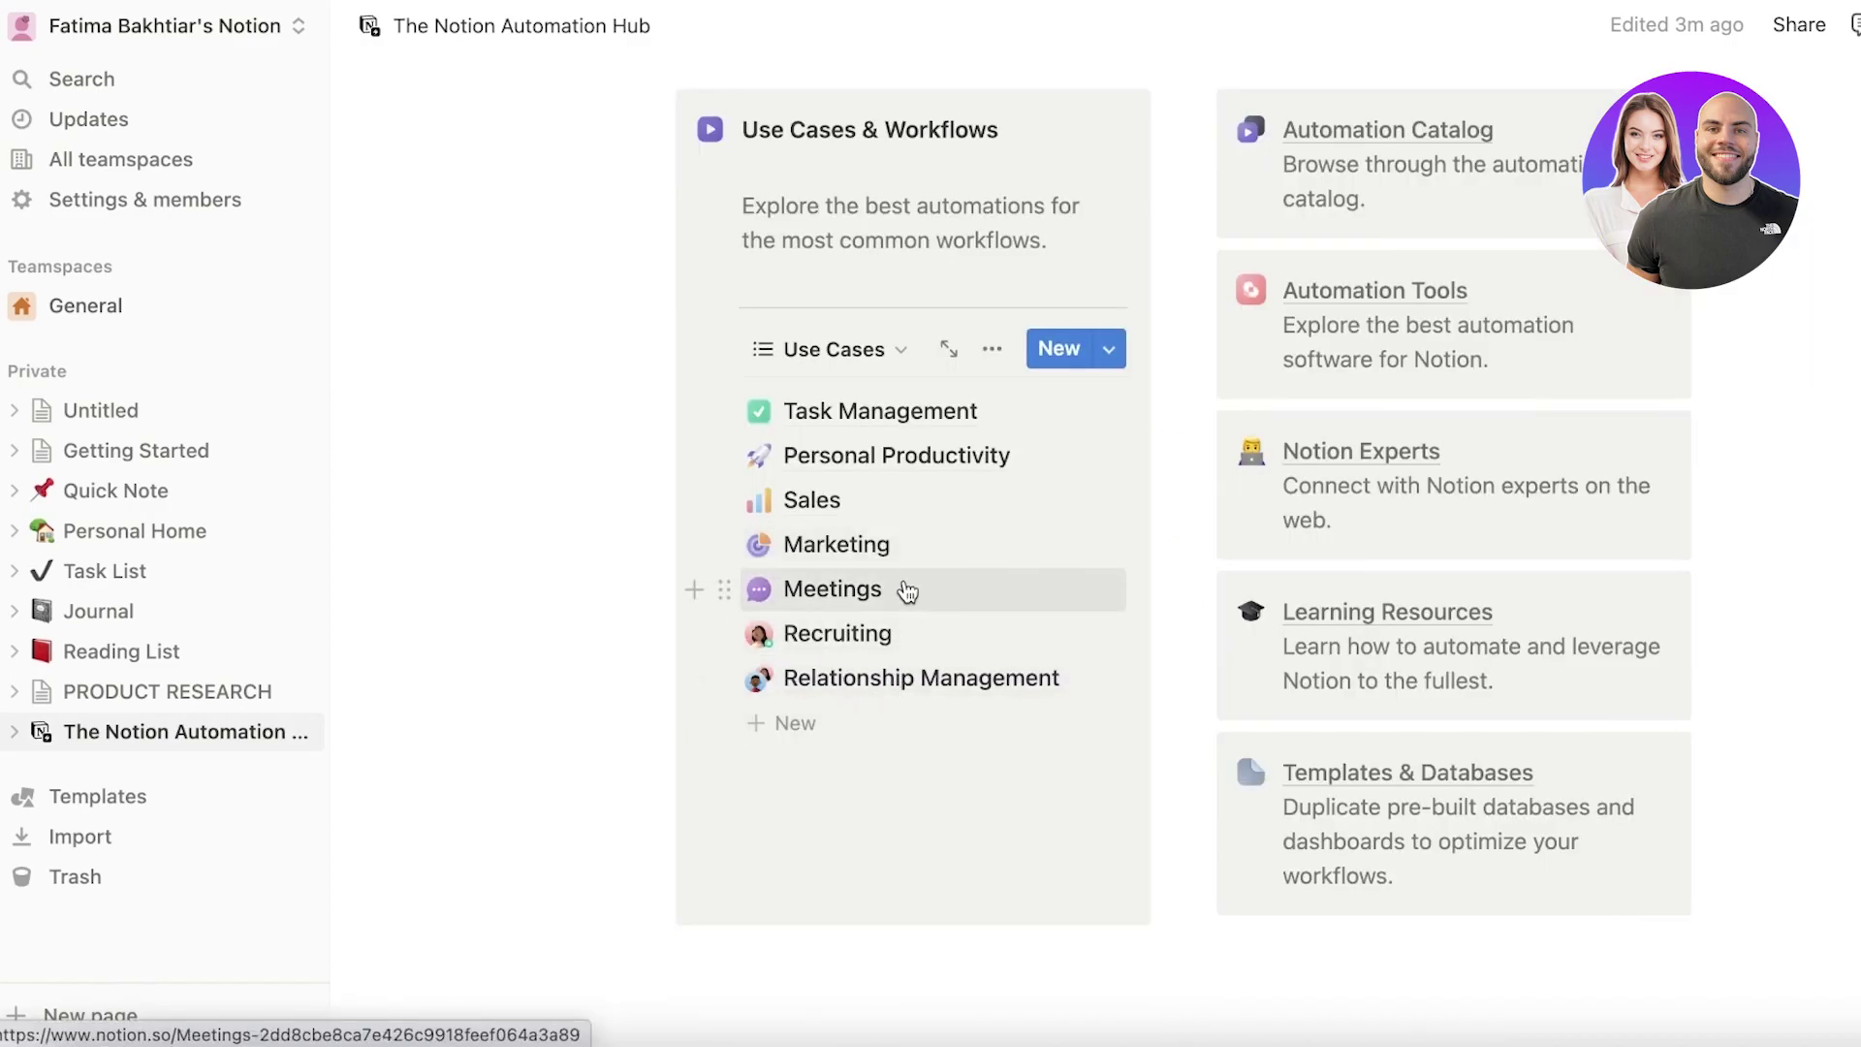
{"action": "scroll", "coordinate": [897, 601], "scroll_direction": "up", "scroll_amount": 10}
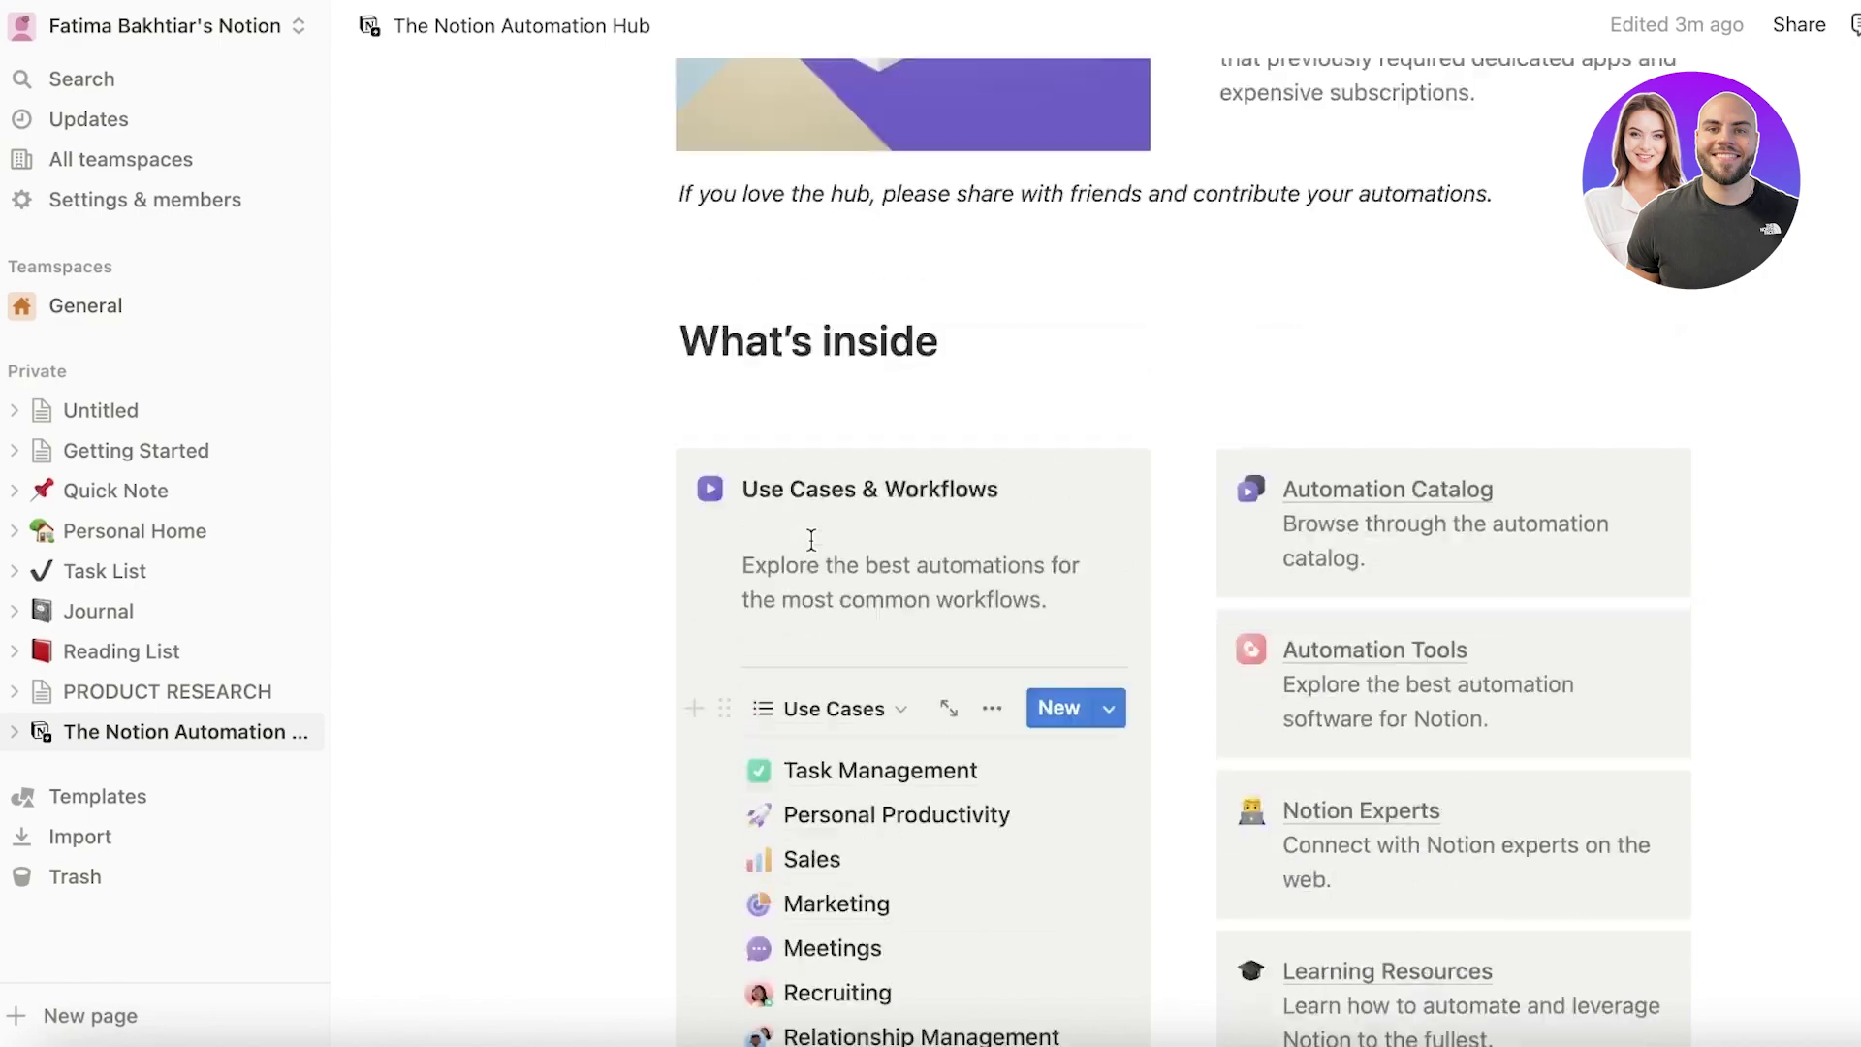
{"action": "scroll", "coordinate": [898, 441], "scroll_direction": "up", "scroll_amount": 3}
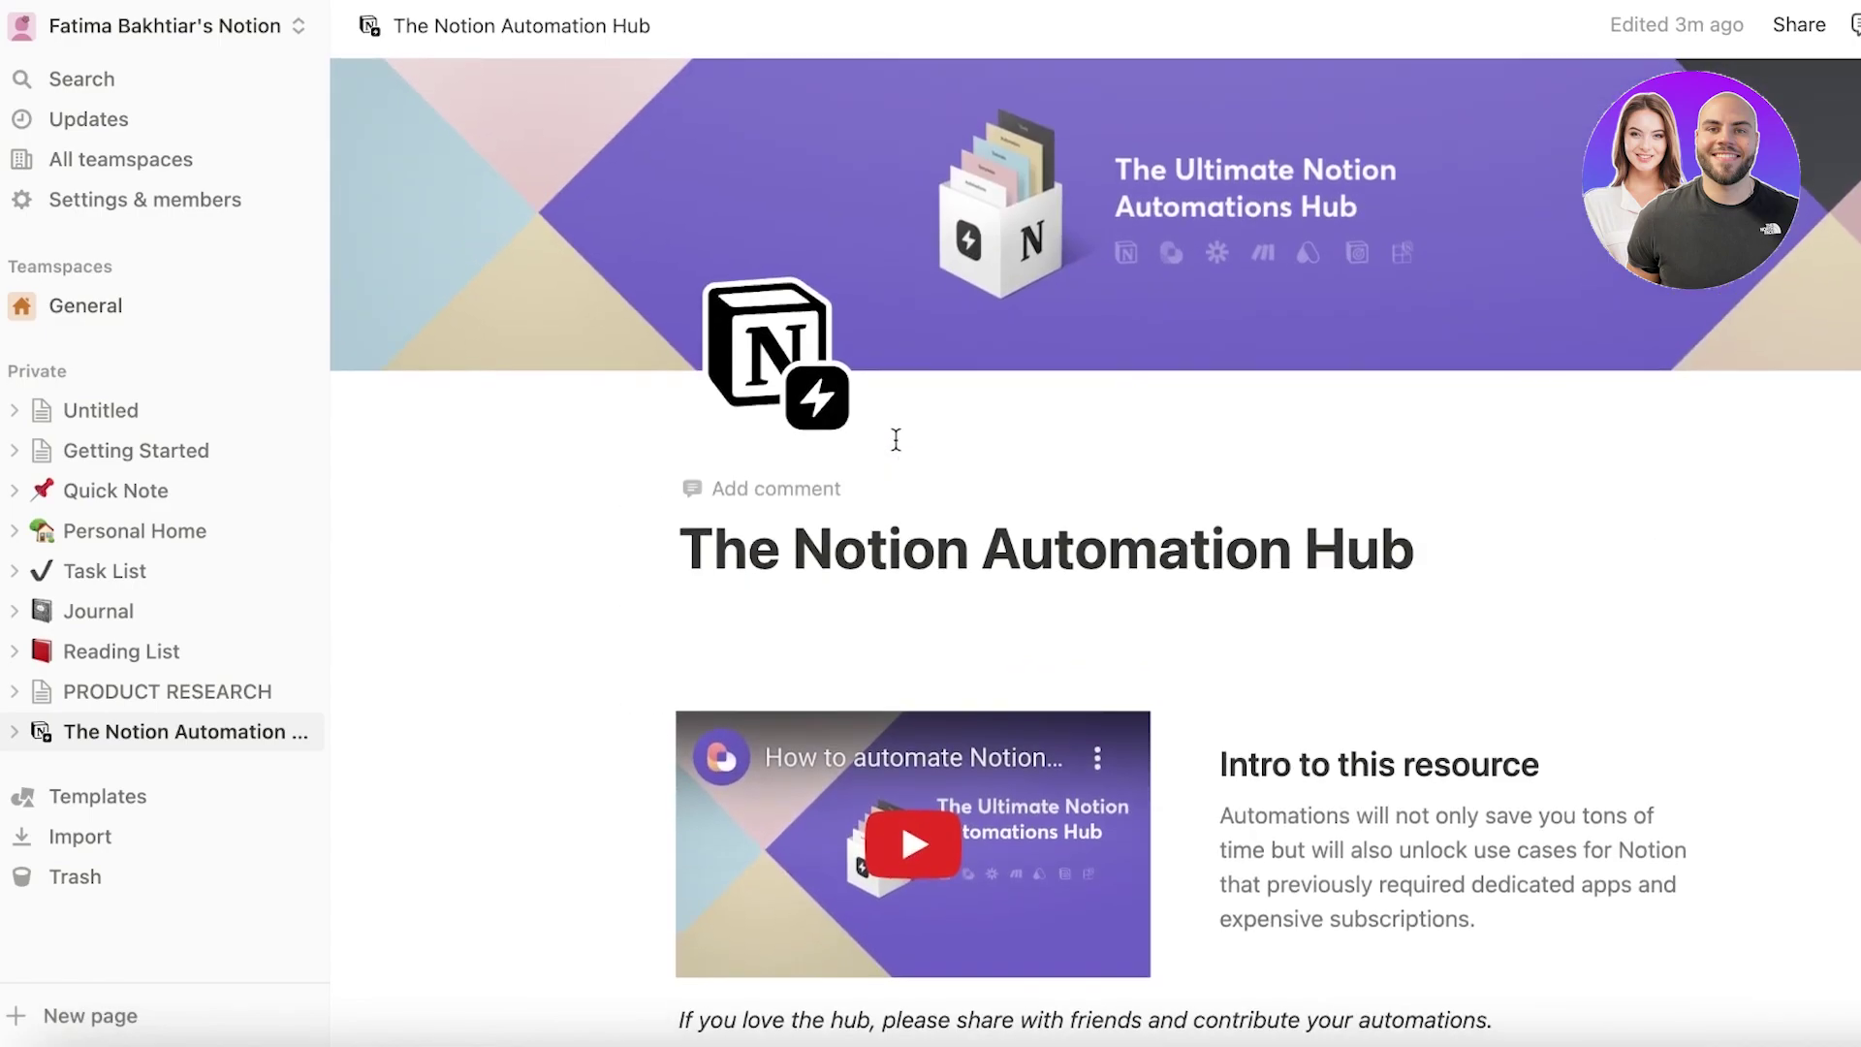
{"action": "scroll", "coordinate": [897, 439], "scroll_direction": "down", "scroll_amount": 10}
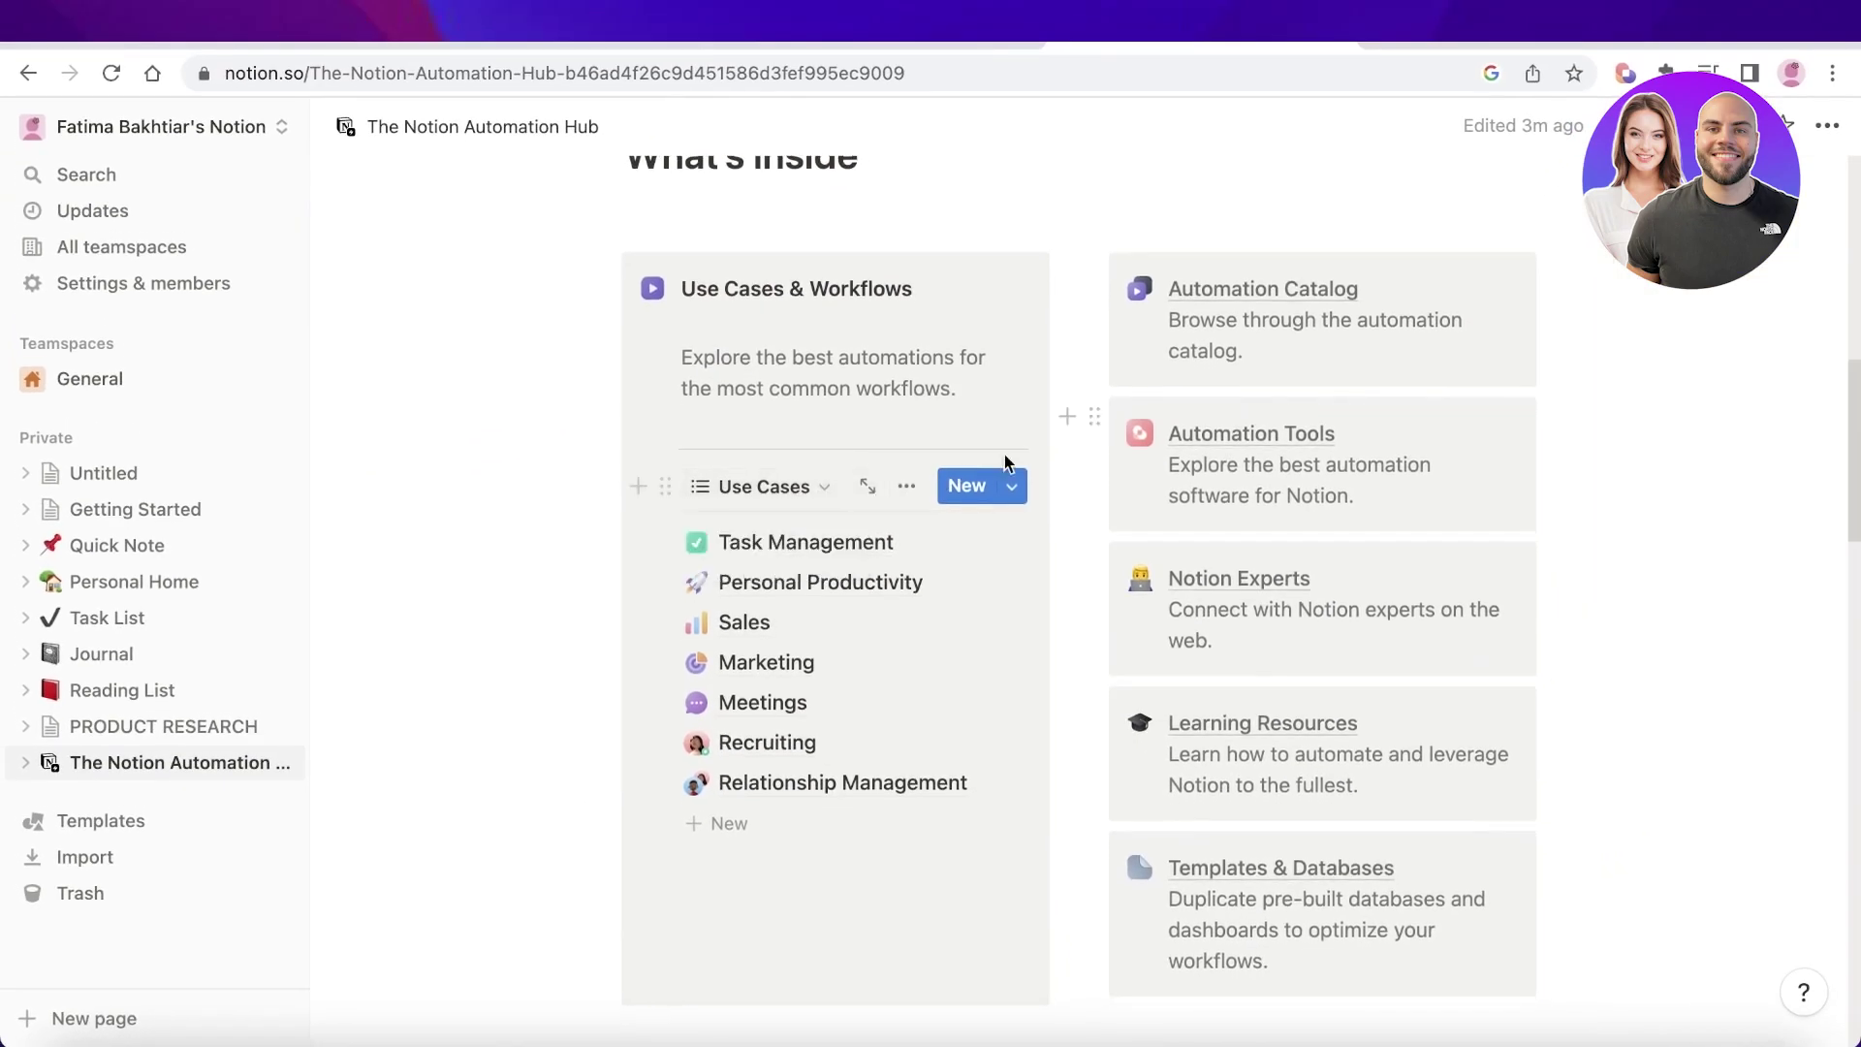
{"action": "scroll", "coordinate": [1223, 582], "scroll_direction": "down", "scroll_amount": 3}
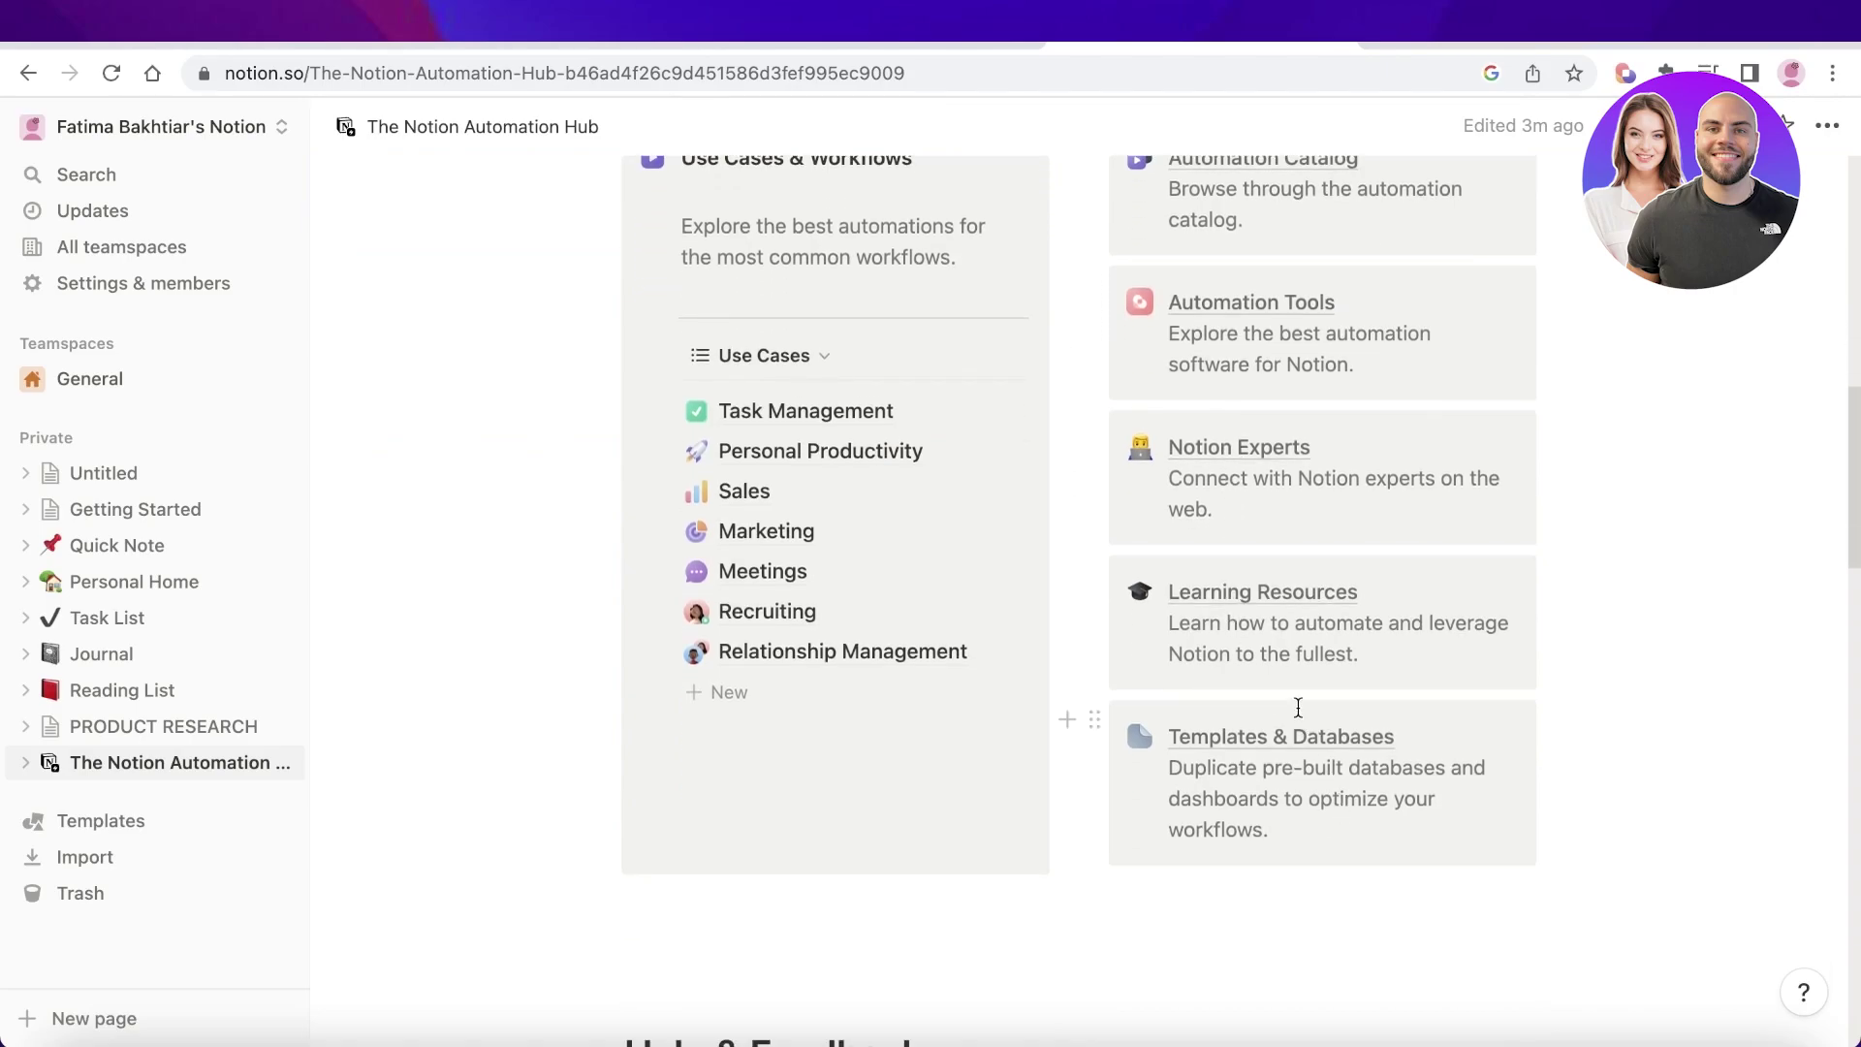
Step: Open the hub's Templates & Databases page and browse the database templates it offers
{"action": "left_click", "coordinate": [1304, 739]}
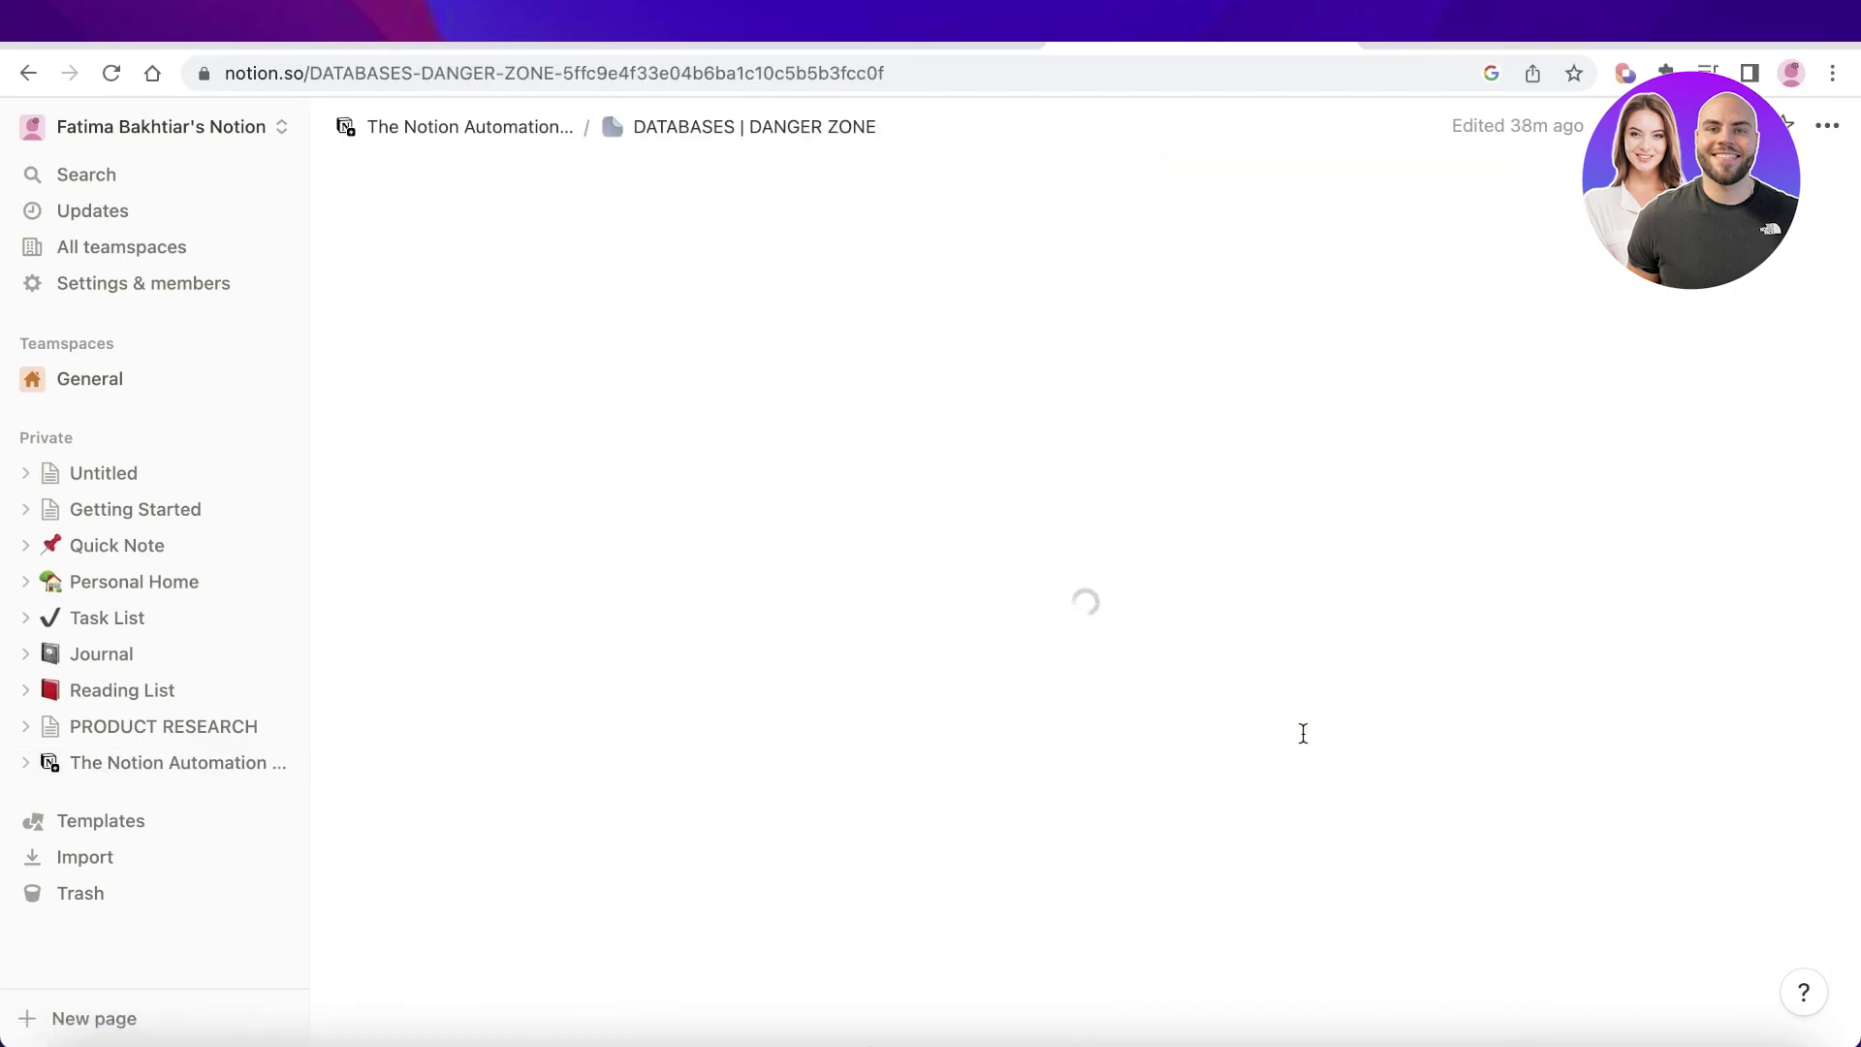
{"action": "scroll", "coordinate": [1214, 703], "scroll_direction": "down", "scroll_amount": 10}
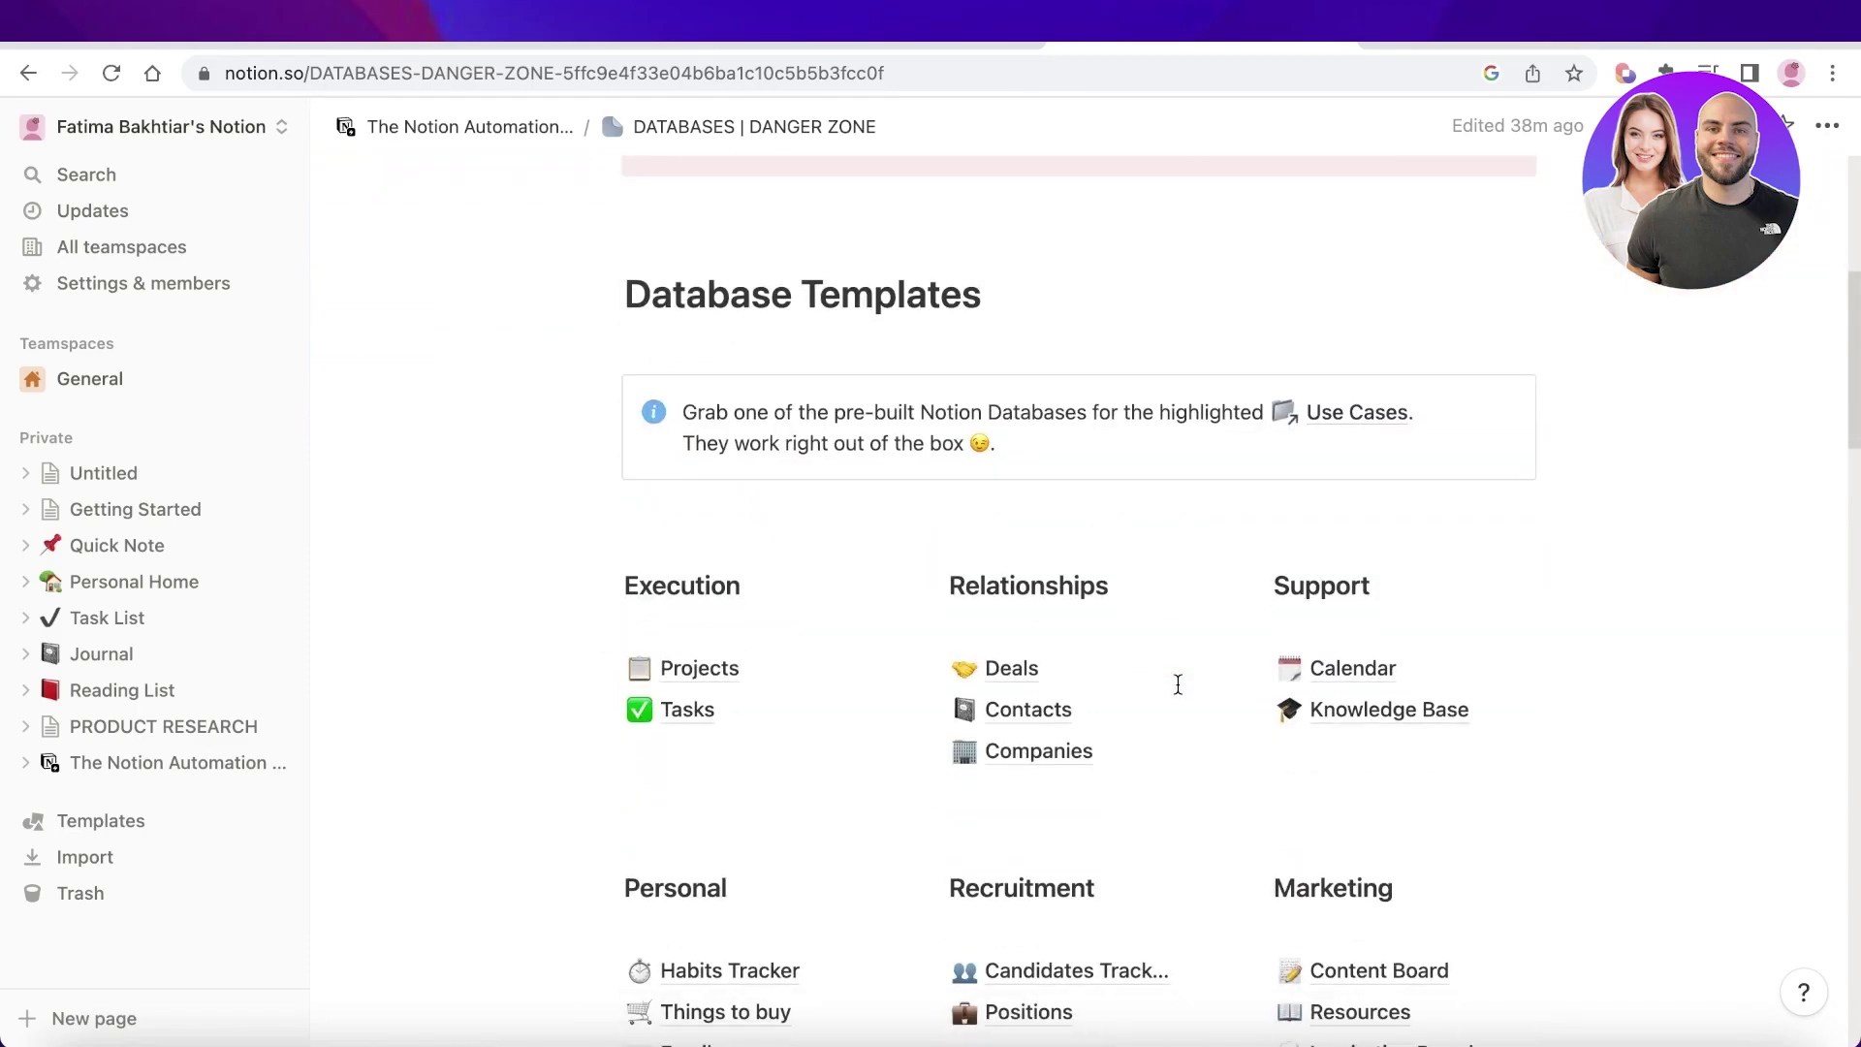
{"action": "scroll", "coordinate": [1088, 698], "scroll_direction": "down", "scroll_amount": 10}
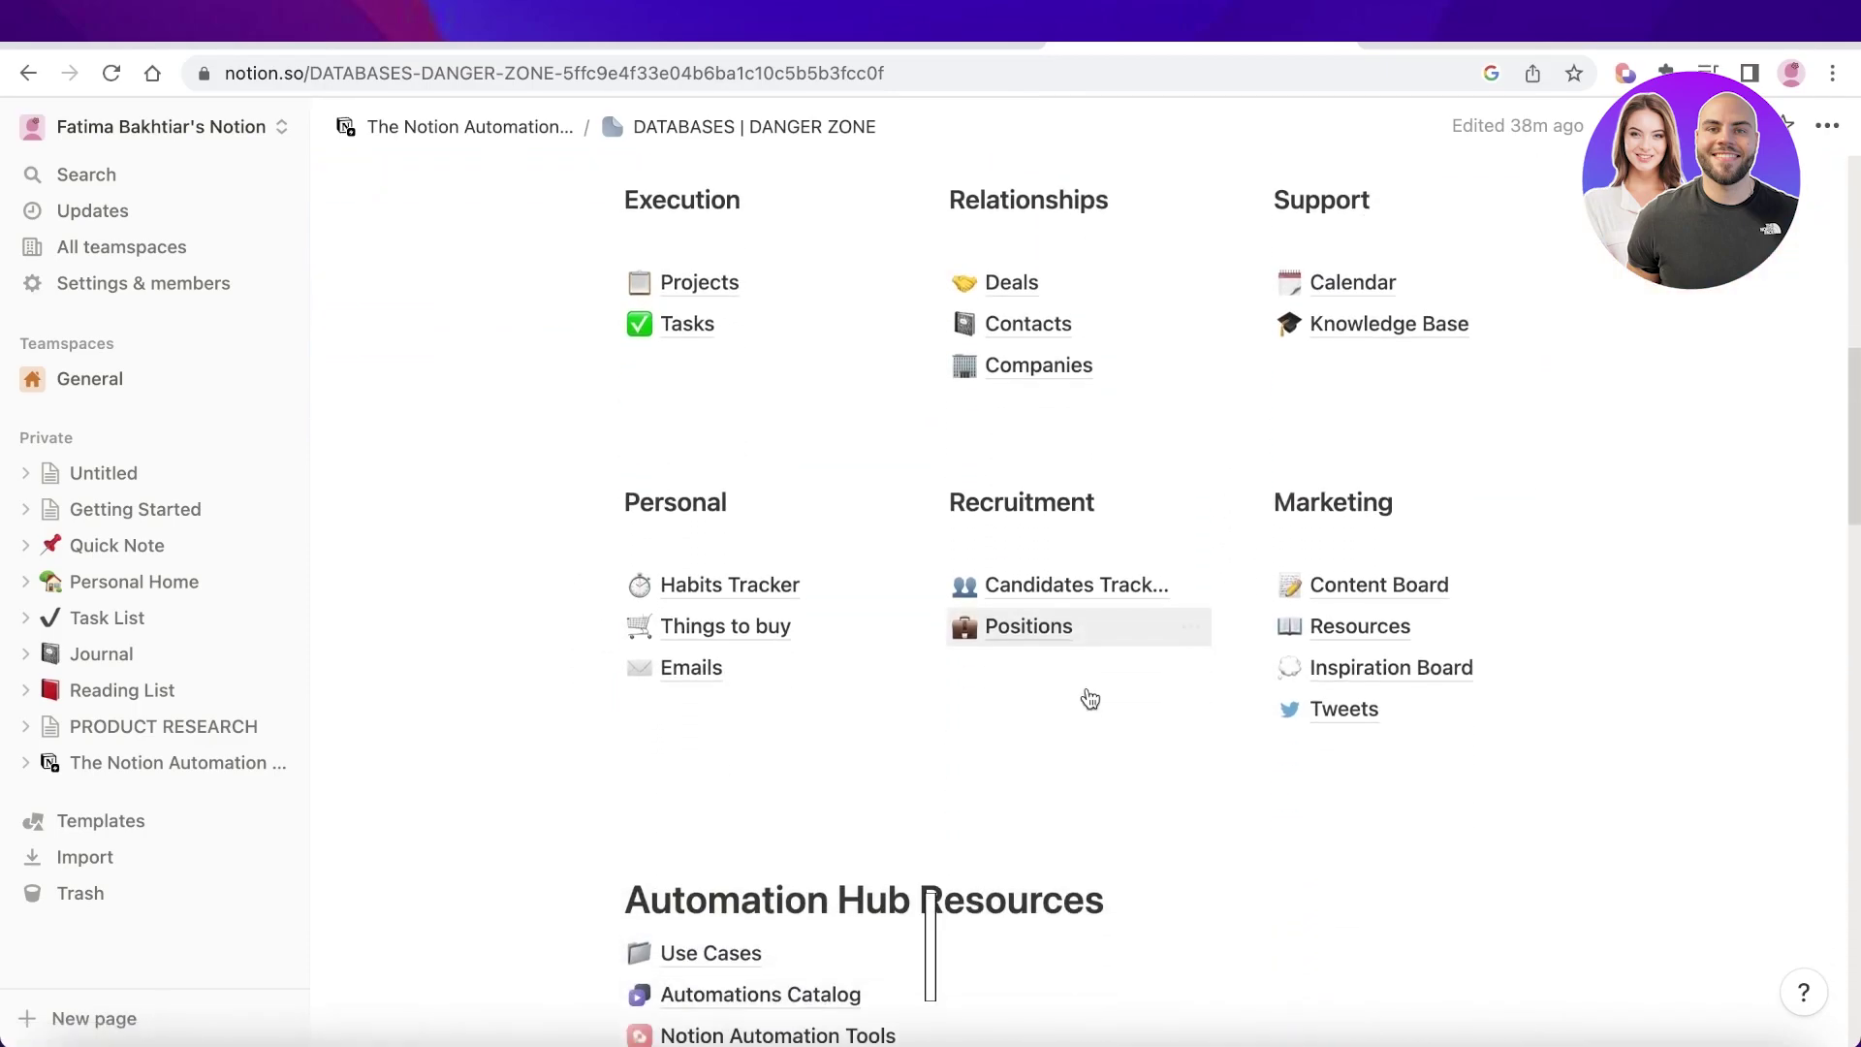